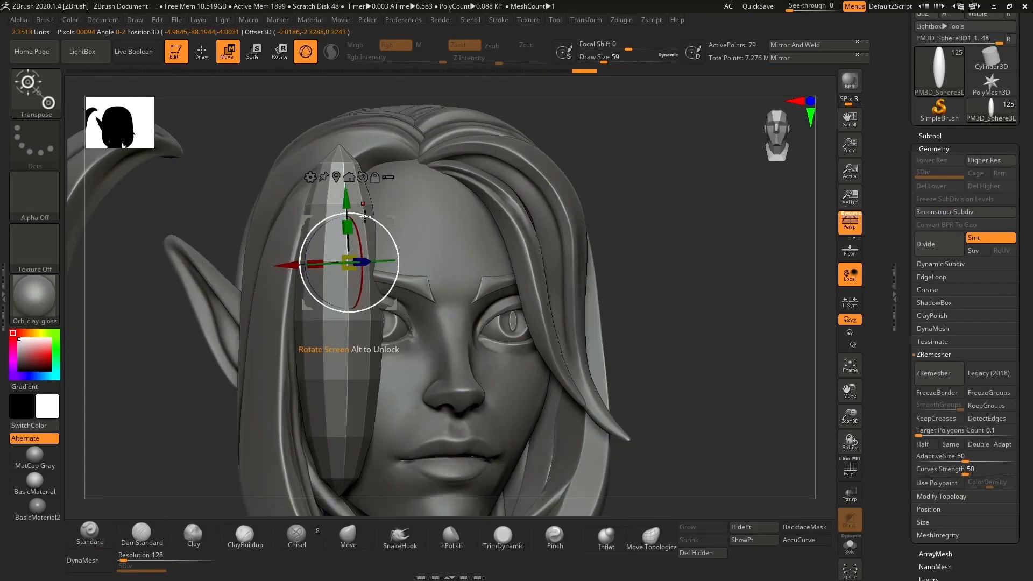
Rotate the low-poly hair strand beside the elf character's face with the transform gizmo.
drag(372, 237, 392, 210)
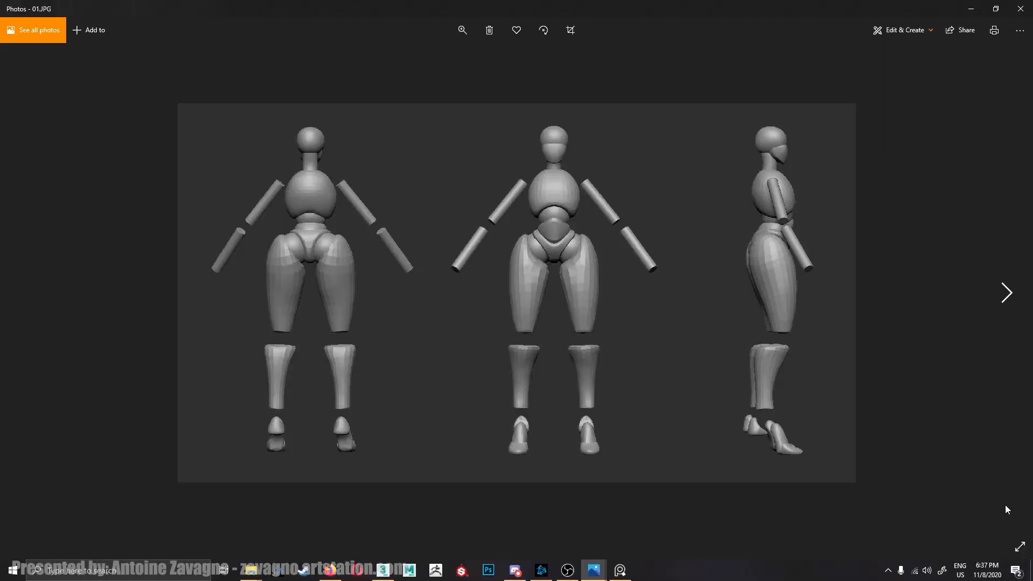
View the WIP_100.jpg render, then switch to the reference board and examine the character and weapon concept sketches.
key(Right)
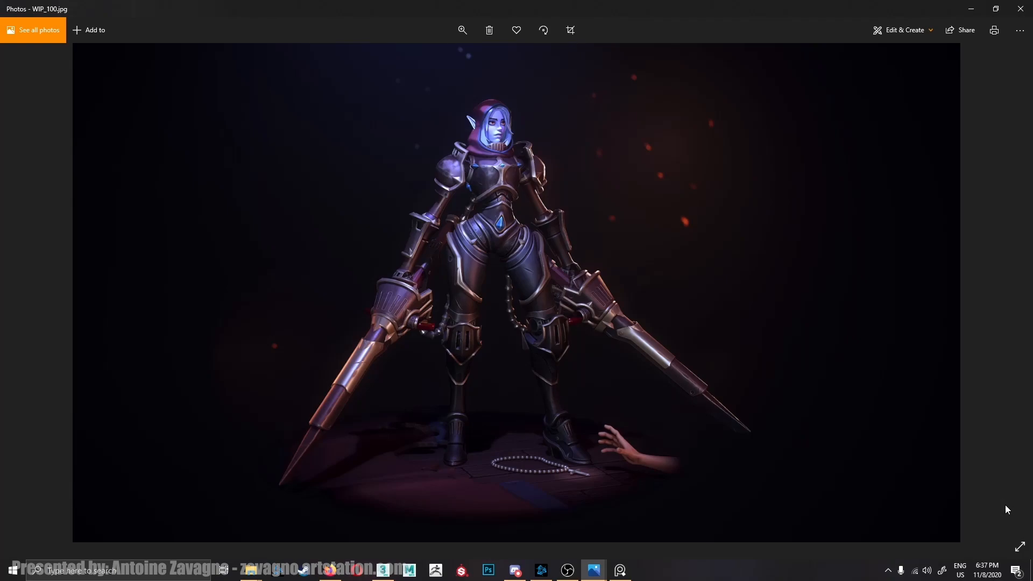
click(620, 570)
drag(922, 332, 838, 332)
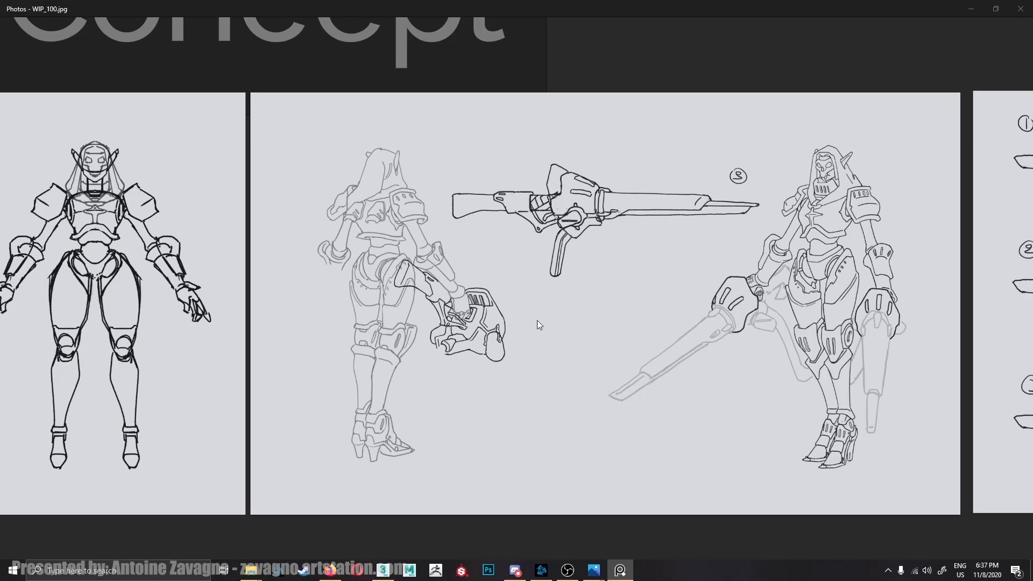
drag(209, 350, 300, 351)
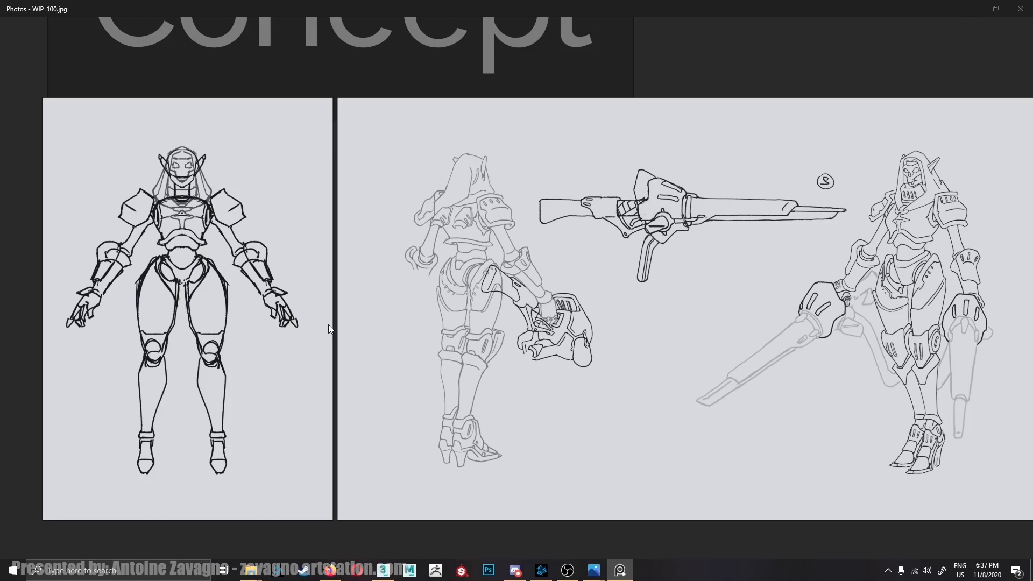
middle_drag(869, 366, 274, 361)
middle_drag(854, 325, 610, 349)
middle_drag(754, 389, 726, 379)
middle_drag(404, 410, 440, 390)
Examine the Reinhardt Ref group, including the armoured character images, knight armour and gauntlet photos.
scroll(405, 394, down, 2)
scroll(420, 414, down, 3)
middle_drag(381, 415, 520, 409)
middle_drag(761, 423, 598, 403)
scroll(598, 403, down, 2)
middle_drag(933, 437, 576, 355)
middle_drag(843, 424, 723, 394)
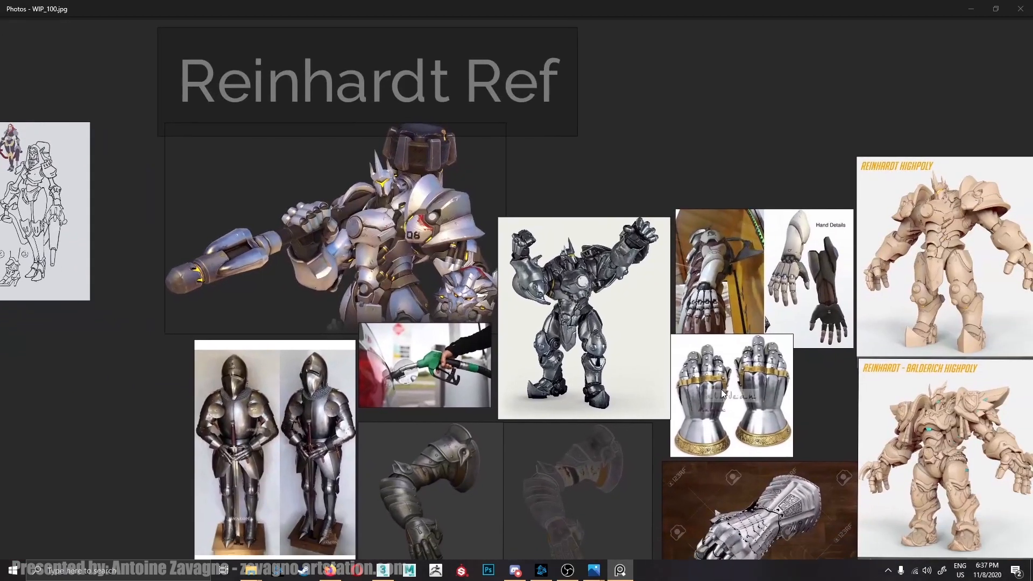
middle_drag(603, 355, 548, 331)
scroll(334, 263, up, 3)
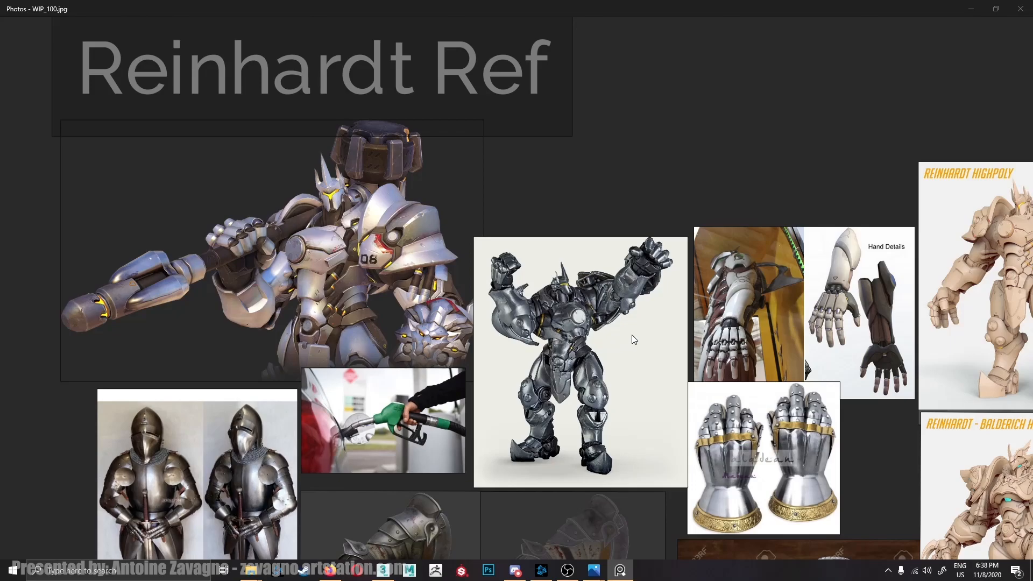
drag(634, 339, 448, 329)
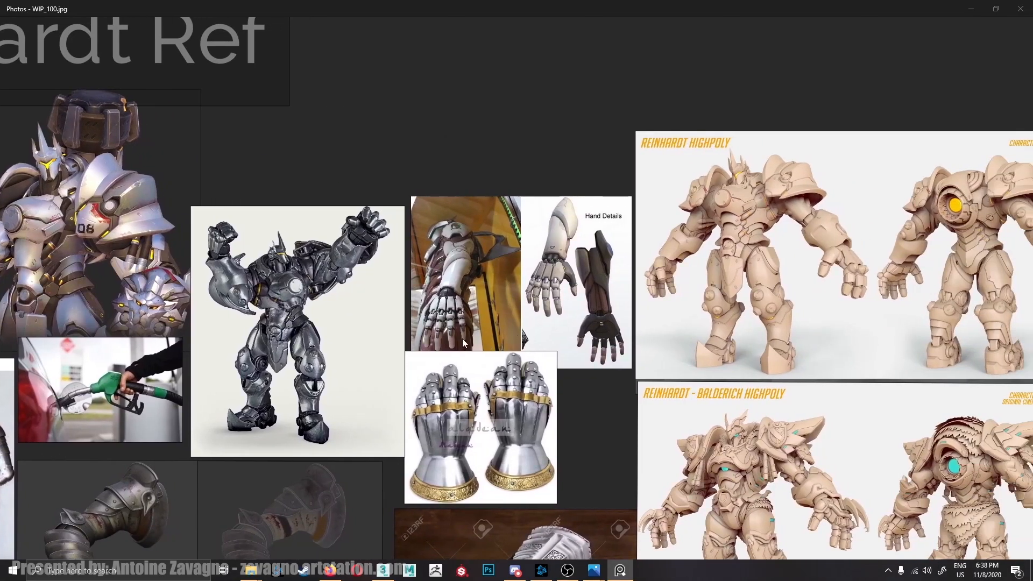
Examine the Reinhardt and Balderich highpoly sheets up close, from the armour plates down to the legs.
drag(590, 302, 405, 339)
scroll(406, 339, up, 3)
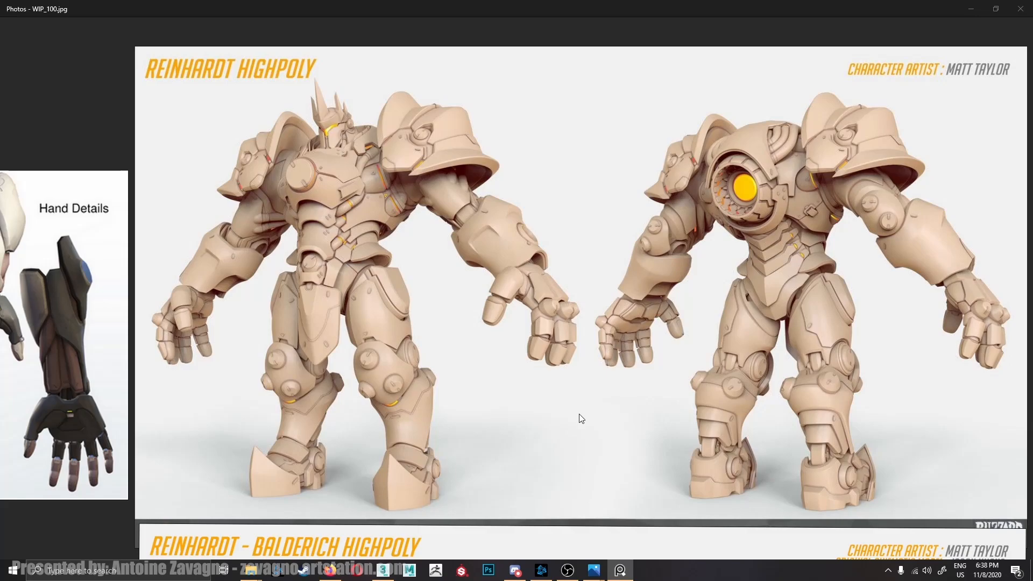
drag(588, 415, 558, 231)
scroll(558, 231, down, 1)
middle_drag(484, 432, 582, 277)
scroll(582, 277, down, 1)
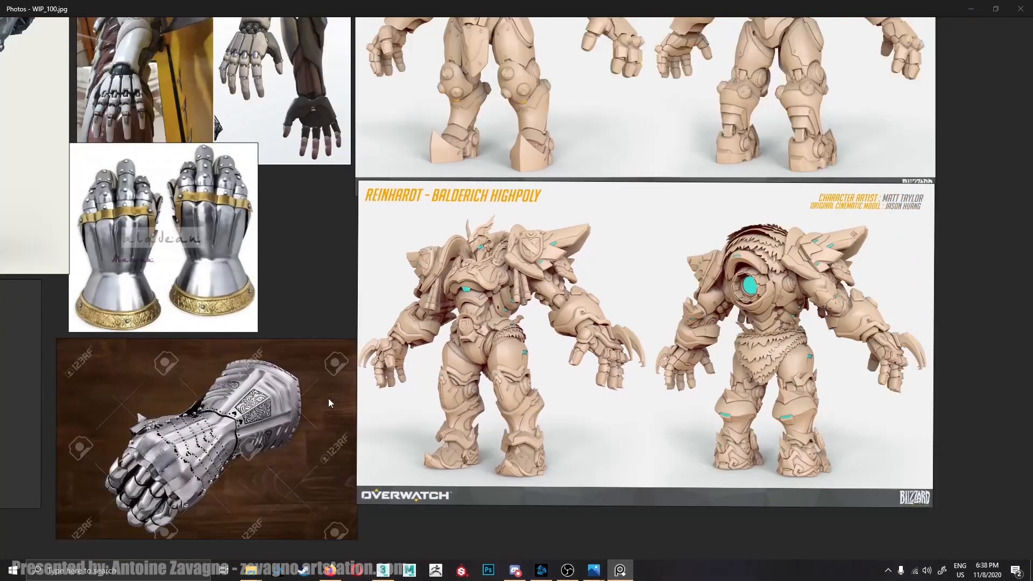
Examine the metal gauntlet photos and the plated arm armour reference in close-up.
middle_drag(331, 398, 327, 425)
middle_drag(259, 438, 484, 401)
middle_drag(295, 411, 506, 401)
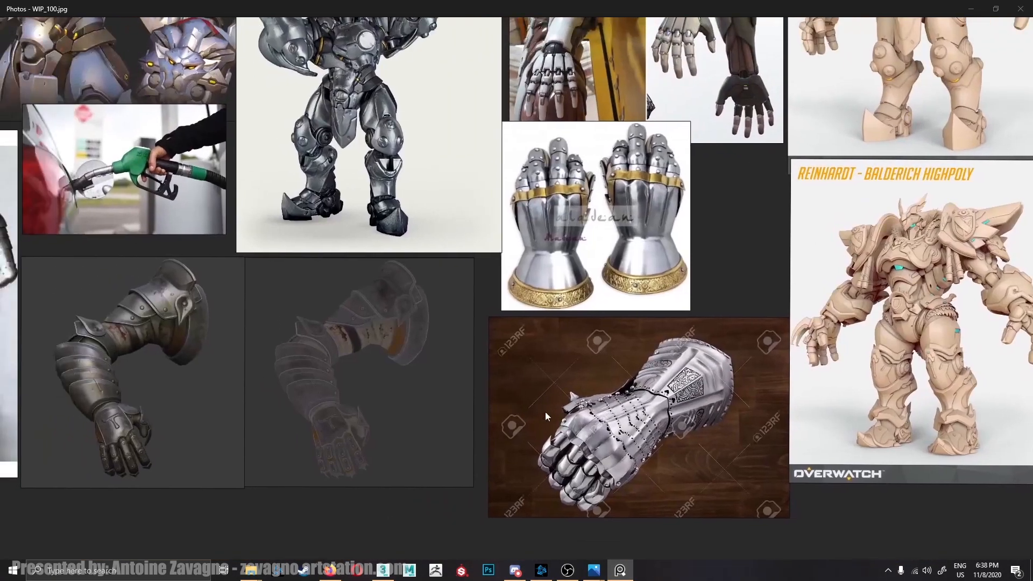
middle_drag(305, 462, 435, 459)
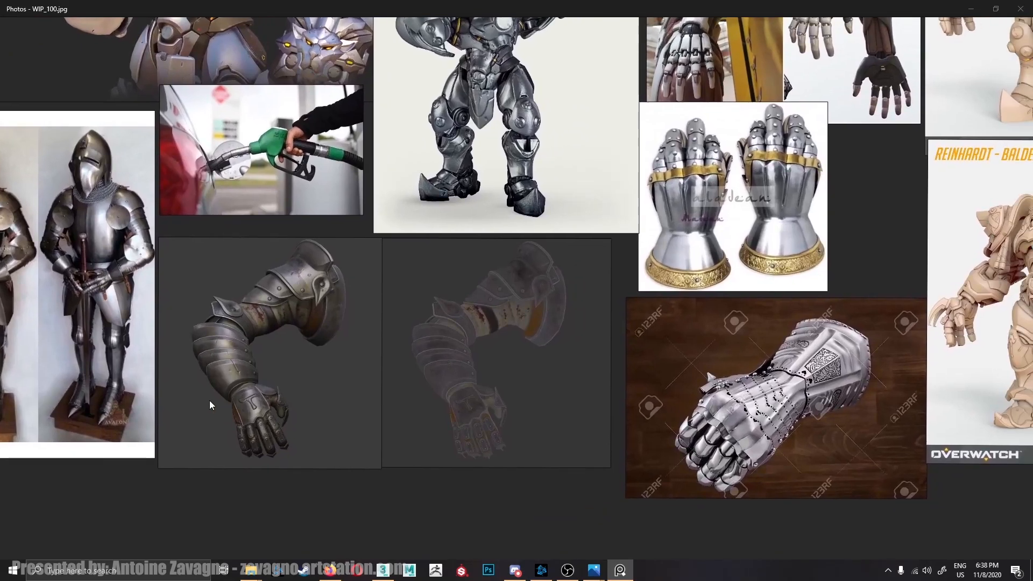
scroll(260, 319, up, 5)
middle_drag(270, 318, 318, 387)
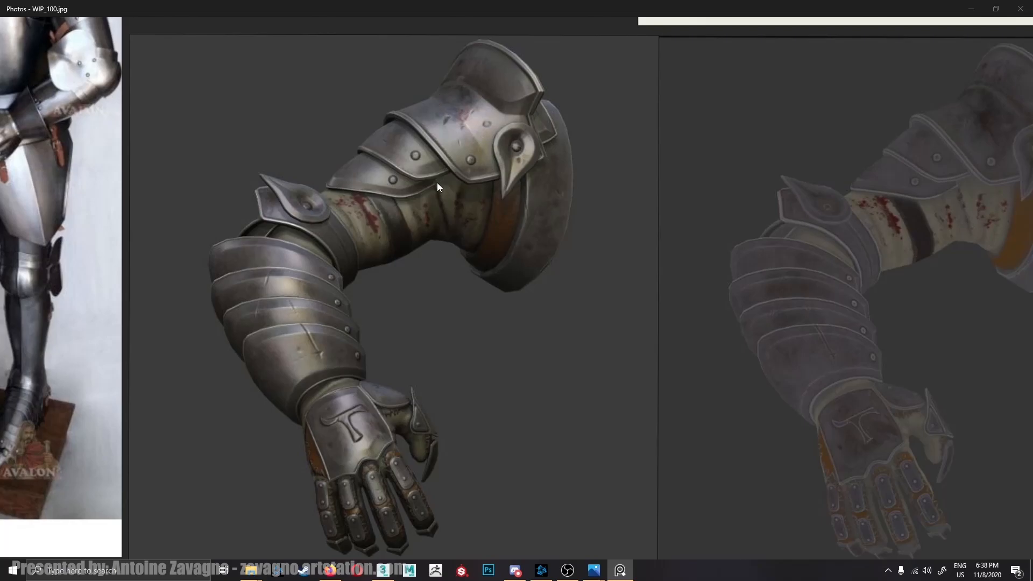
scroll(640, 323, down, 4)
scroll(756, 333, down, 5)
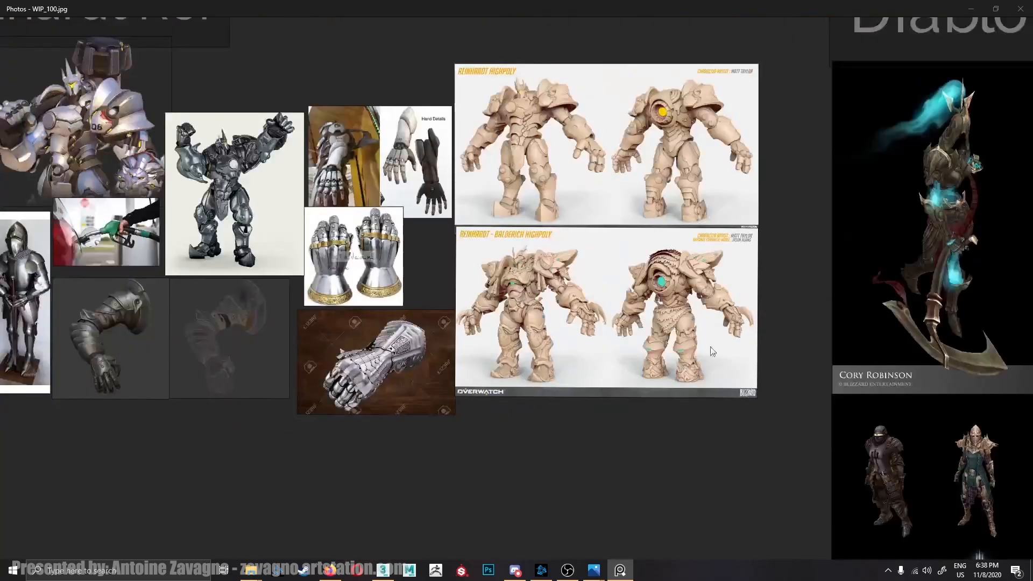
Examine the Diablo Ref group with the Death Maiden sheet and the armour set images below it.
mouse_move(710, 351)
mouse_down()
mouse_move(450, 360)
mouse_move(343, 443)
mouse_up()
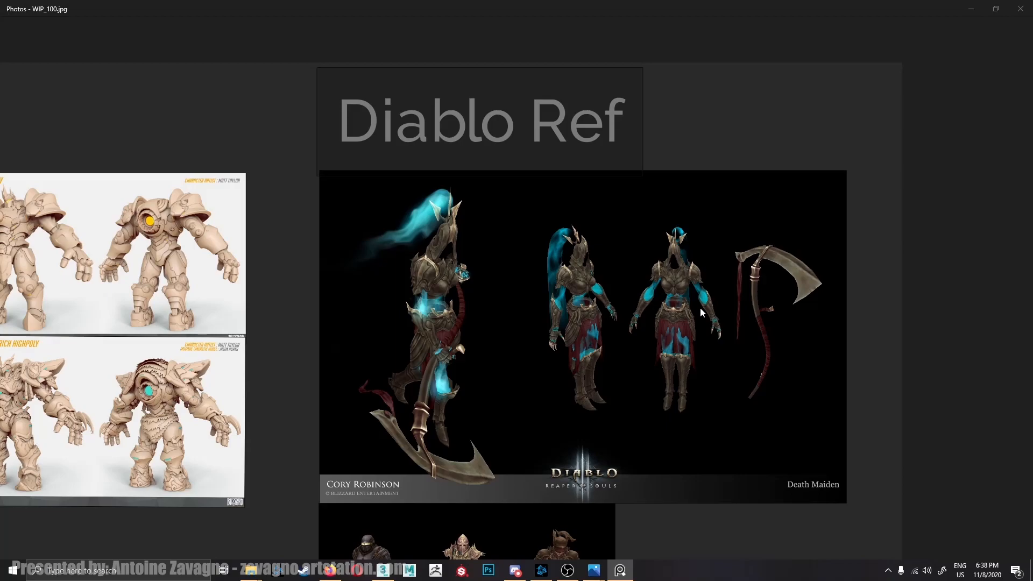
drag(331, 340, 400, 354)
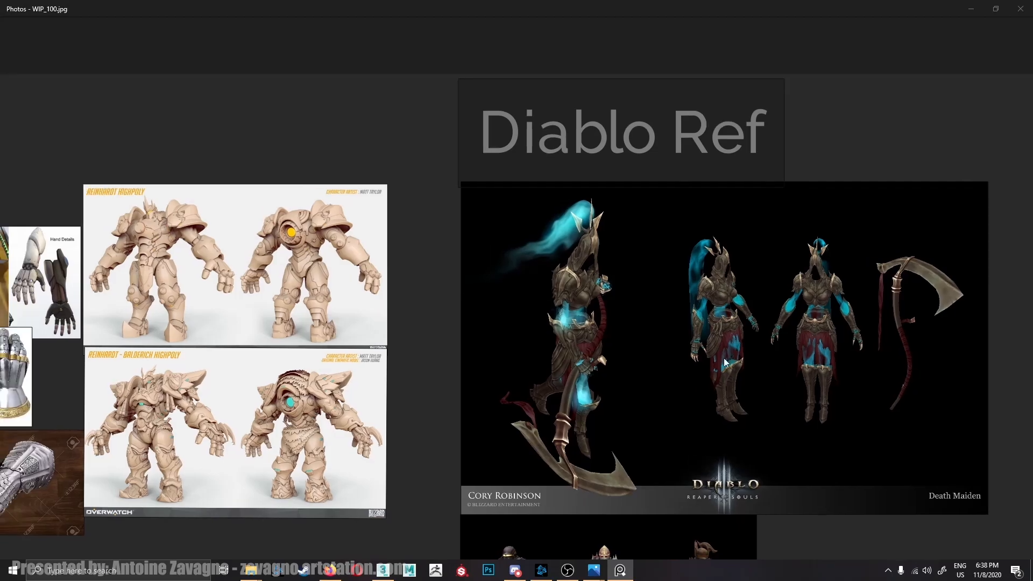
scroll(621, 313, down, 3)
middle_drag(417, 358, 545, 214)
scroll(545, 215, down, 1)
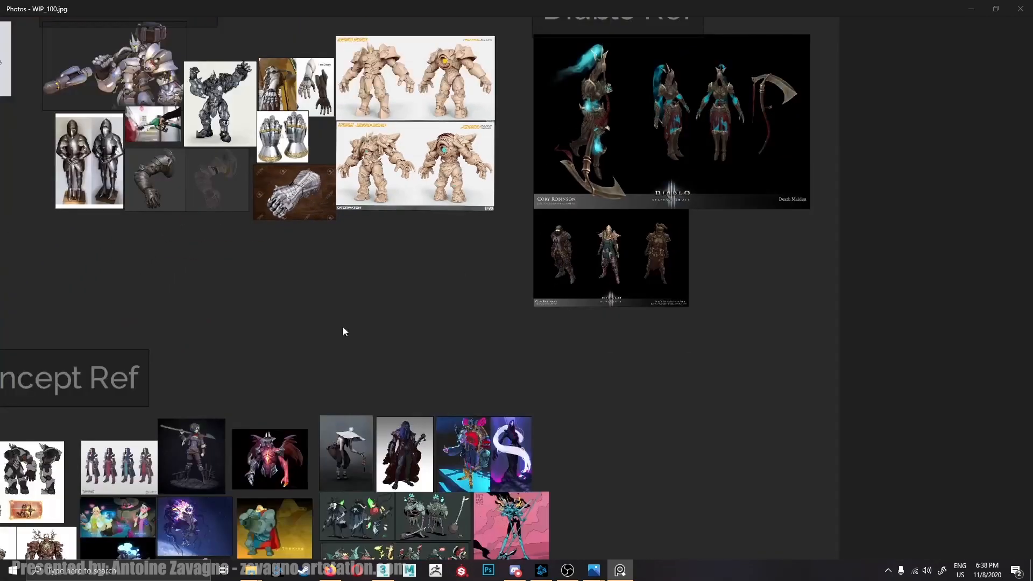
Examine the Concept Ref group of stylized knight, vampire hunter and creature designs.
middle_drag(344, 327, 525, 153)
scroll(226, 317, up, 2)
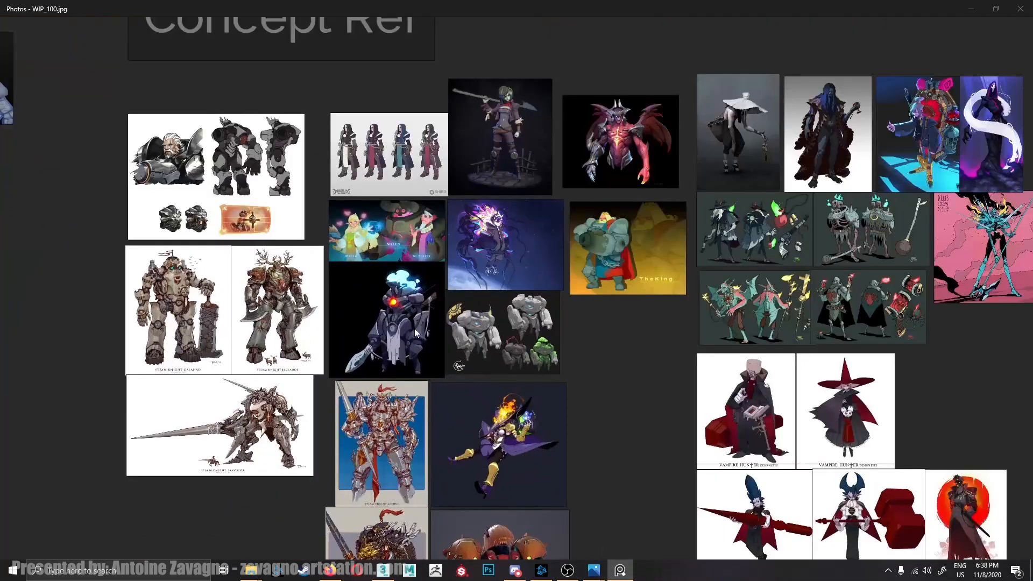
drag(511, 435, 590, 453)
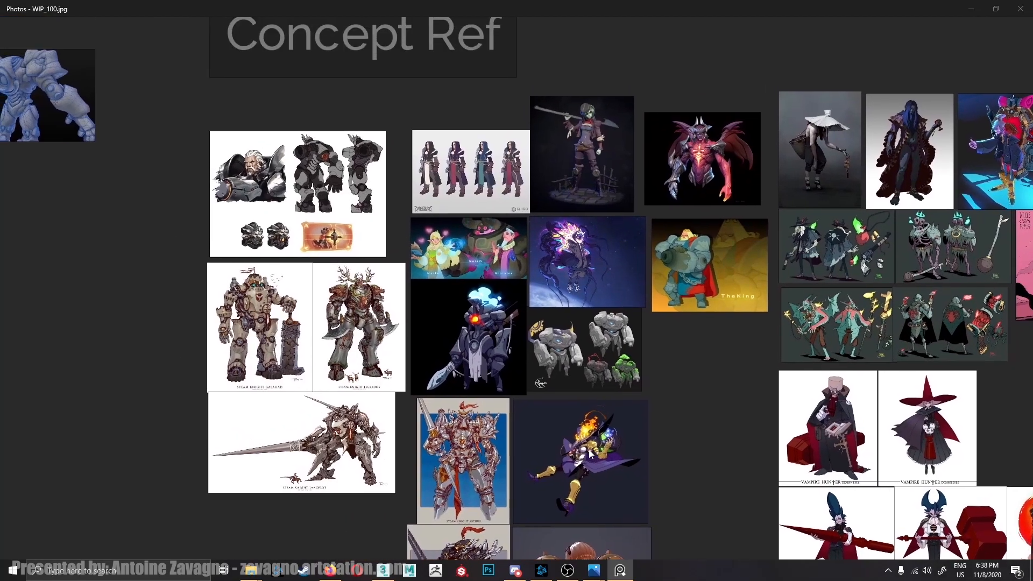
scroll(396, 398, up, 1)
scroll(776, 414, down, 1)
drag(775, 414, 677, 427)
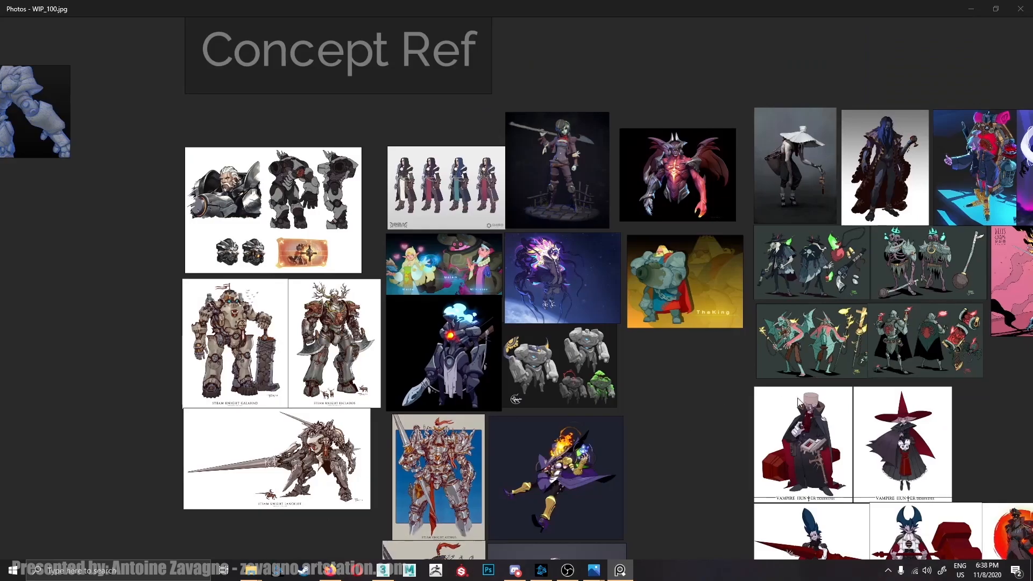
drag(813, 396, 684, 413)
scroll(684, 417, up, 1)
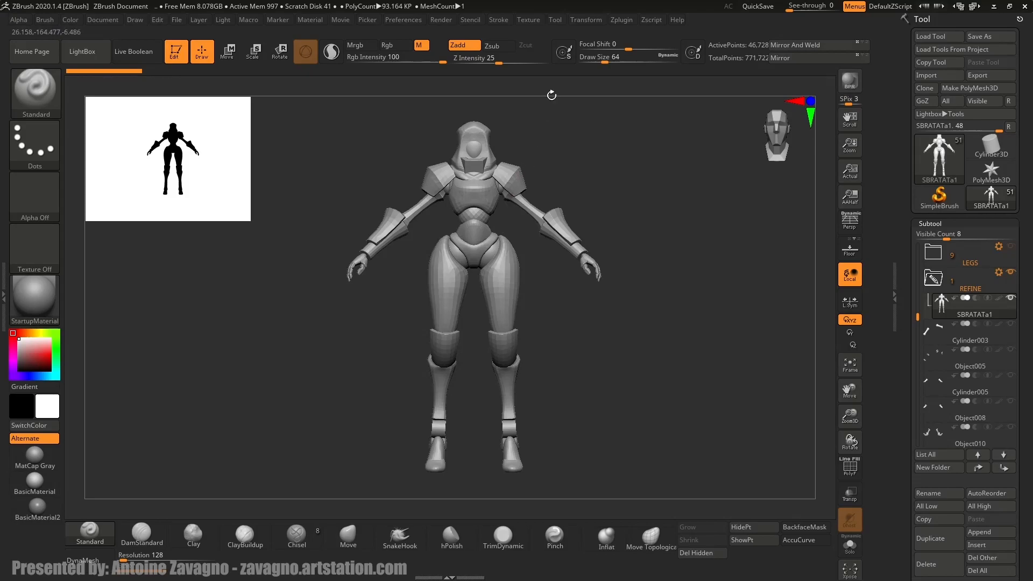
Examine the full-body blockout from the front and check the primitive meshes available for insertion as subtools.
right_click(608, 301)
ctrl+right_drag(631, 244, 607, 258)
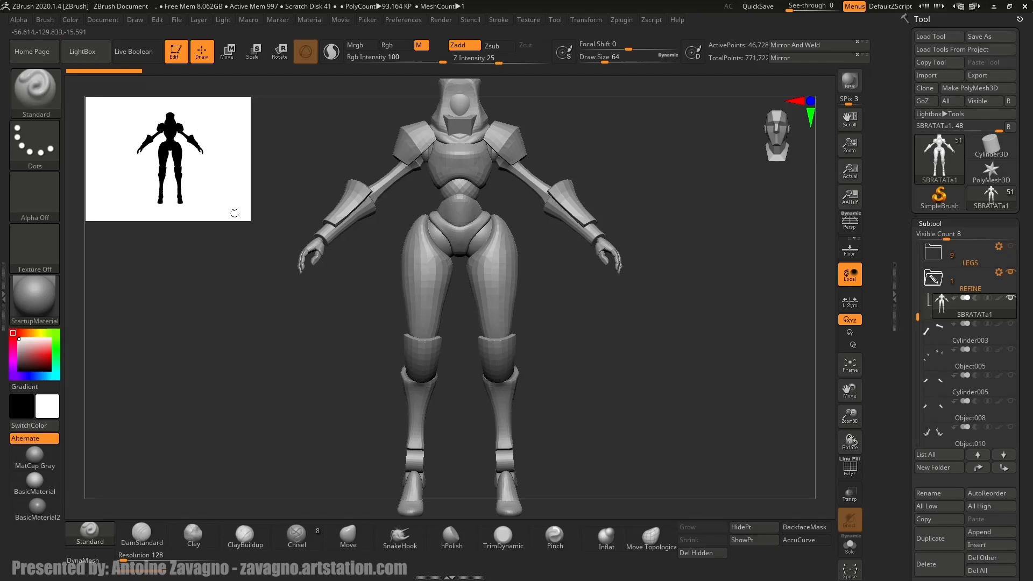
right_drag(316, 285, 371, 288)
alt+right_drag(555, 306, 549, 346)
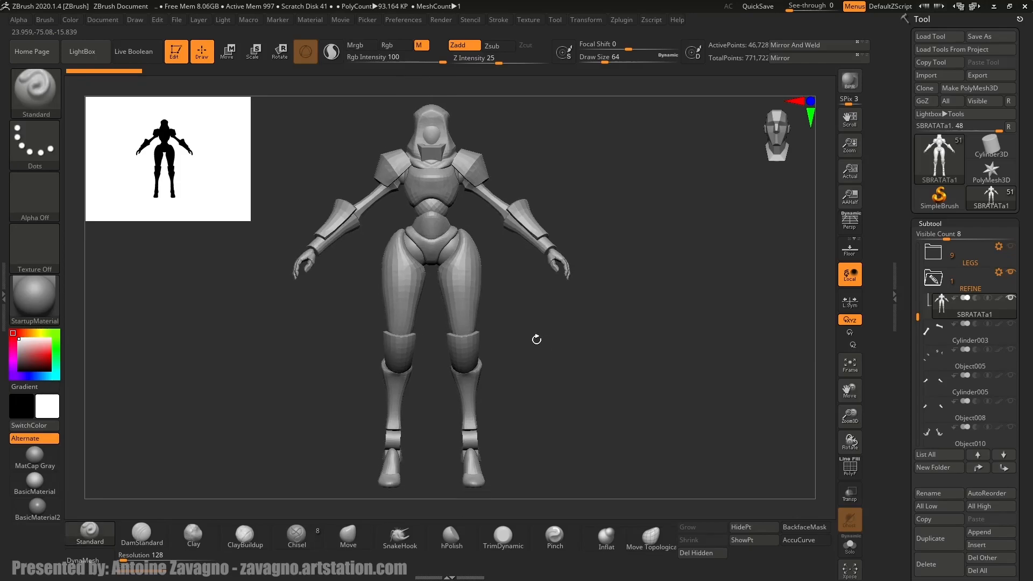
click(986, 546)
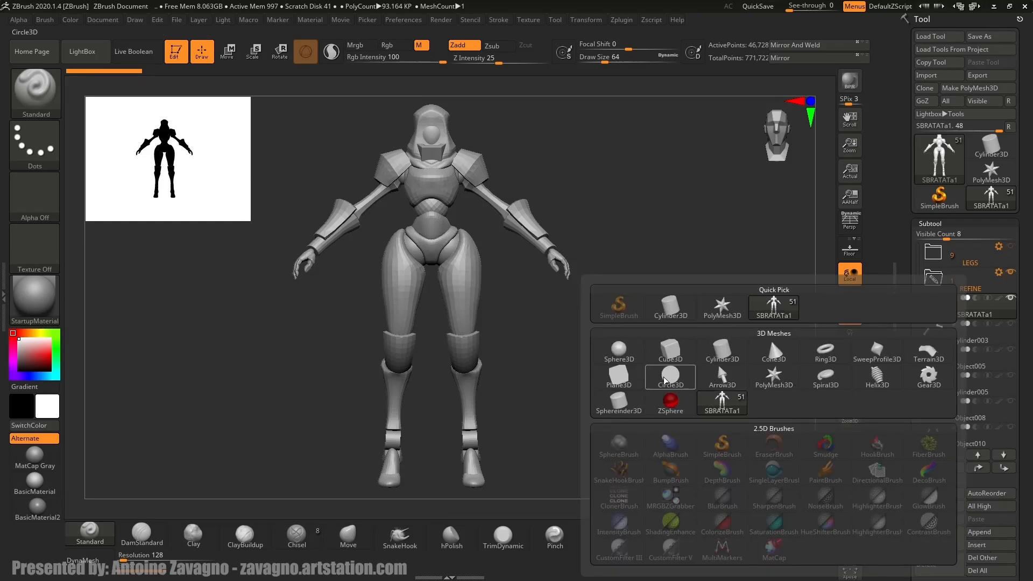
alt+drag(496, 310, 523, 314)
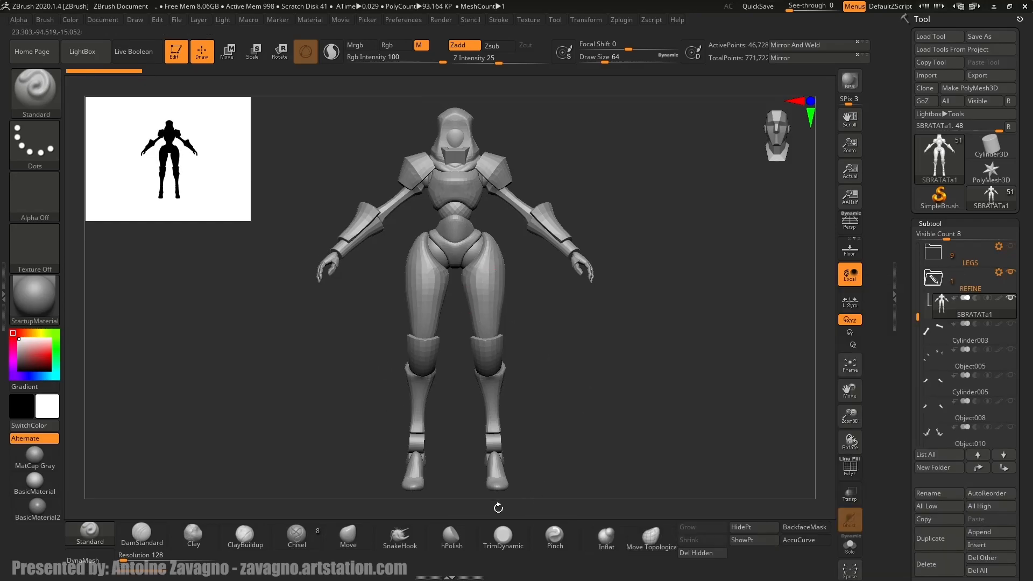
Examine the blockout's hood, shoulders, arms and legs up close from the side, back and front.
alt+right_drag(561, 315, 553, 374)
ctrl+right_drag(537, 222, 523, 406)
right_drag(645, 285, 494, 278)
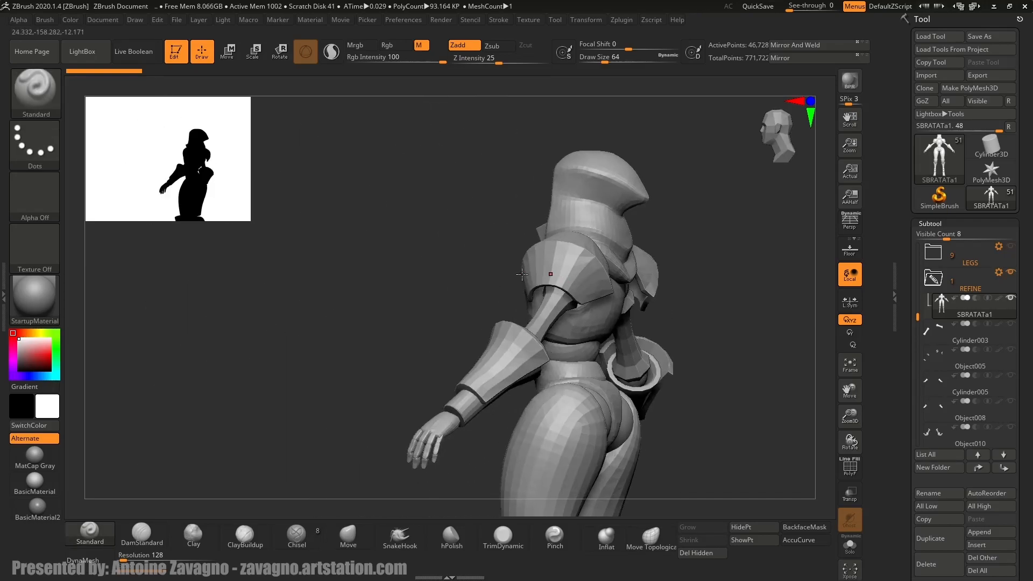
alt+right_drag(572, 288, 499, 309)
ctrl+right_drag(498, 266, 424, 350)
ctrl+right_drag(431, 409, 488, 230)
ctrl+right_drag(533, 393, 527, 348)
mouse_move(443, 411)
right_down()
mouse_move(483, 421)
mouse_move(454, 398)
right_up()
ctrl+right_drag(537, 438, 563, 388)
right_drag(457, 388, 505, 383)
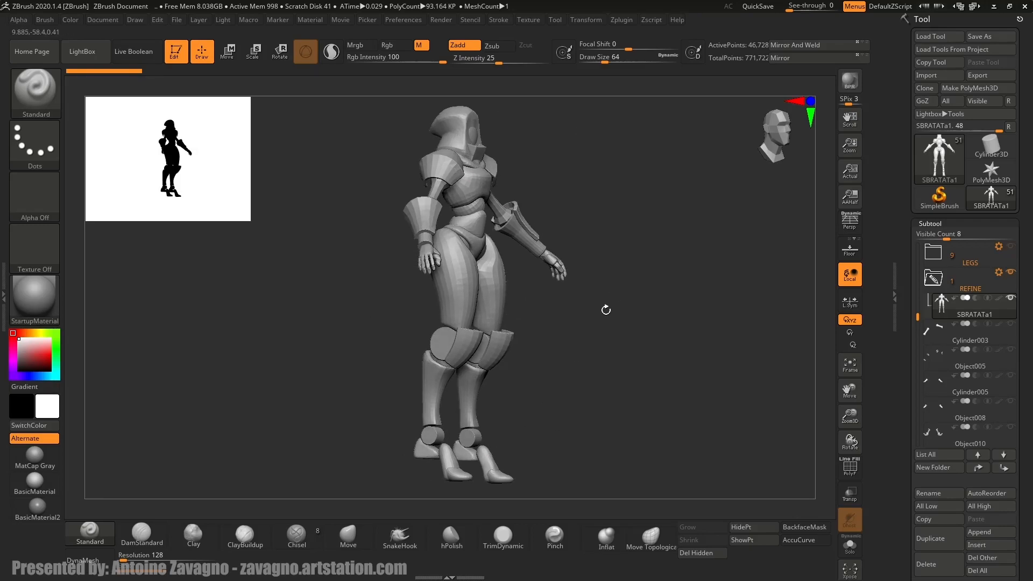
shift+right_drag(605, 317, 575, 319)
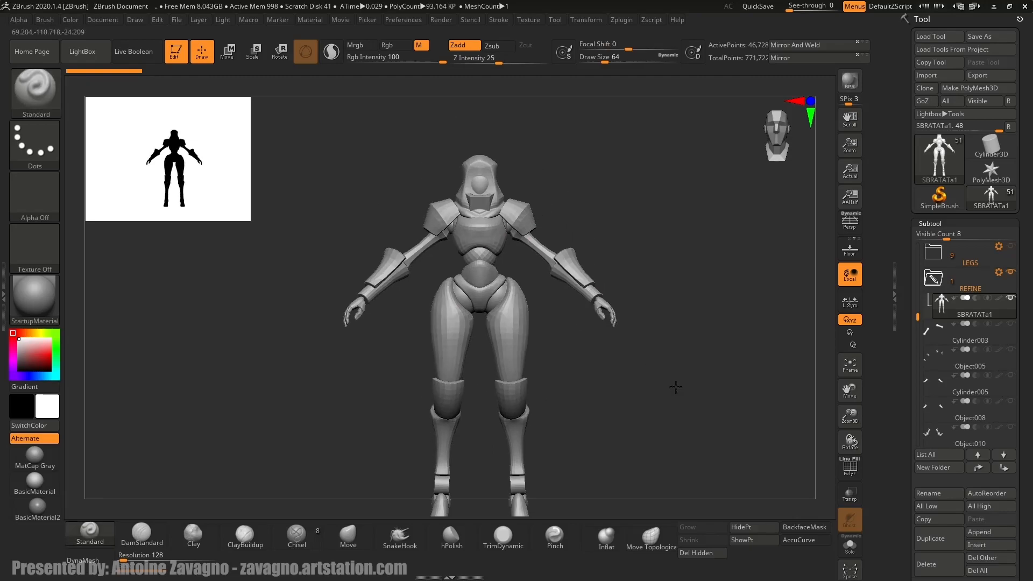
alt+drag(675, 385, 678, 328)
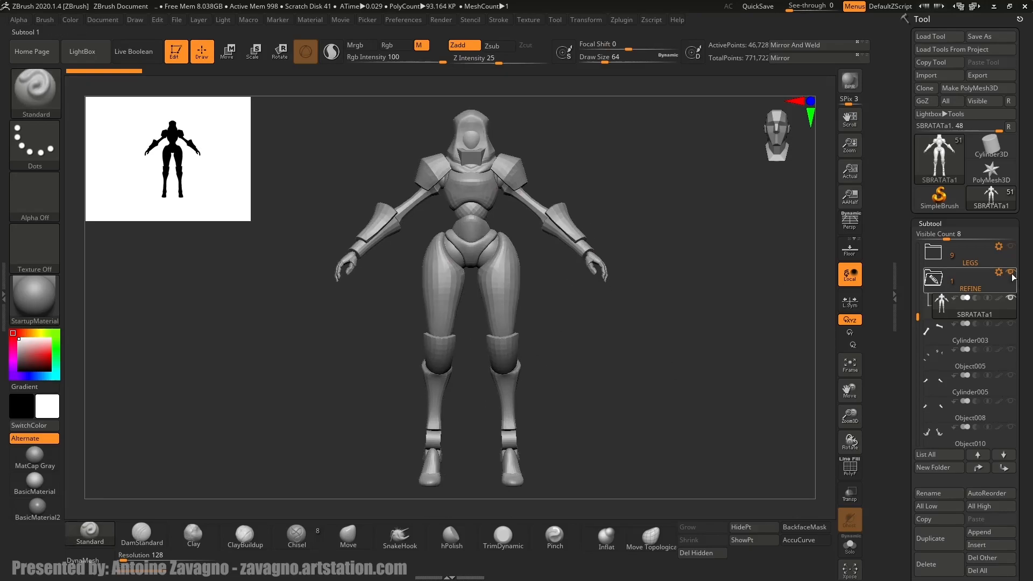
Collapse the REFINE folder, select the Cylinder003 subtool, and show the refined armour subtools below it, including Object005 through Object011.
click(929, 277)
click(963, 309)
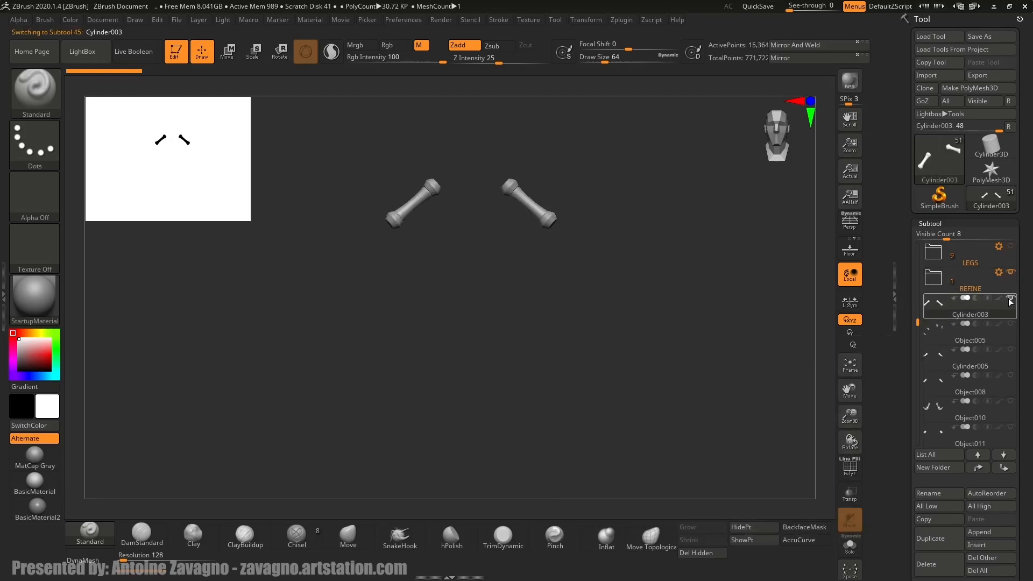
click(1011, 324)
click(1011, 349)
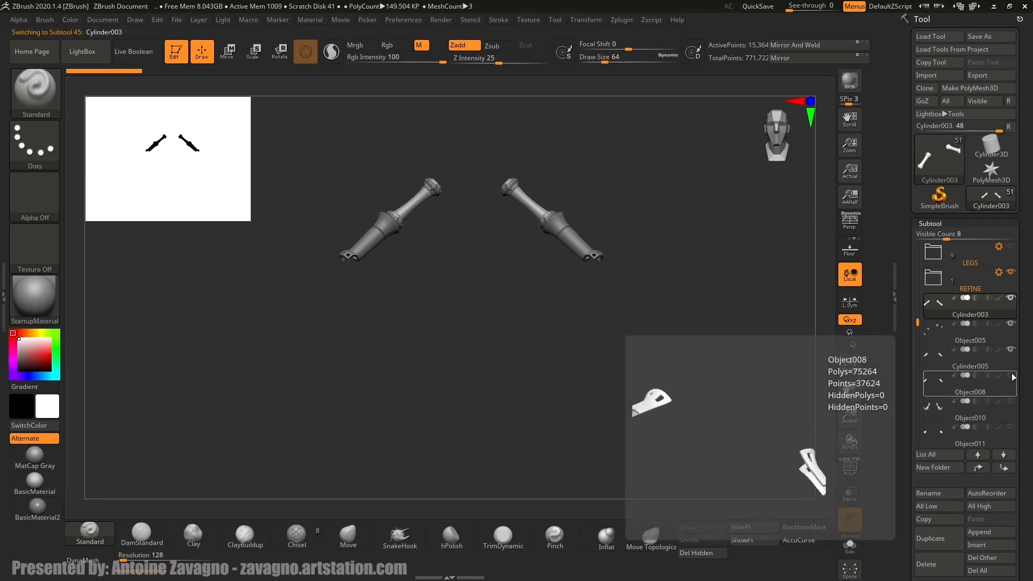
click(1011, 400)
click(1012, 427)
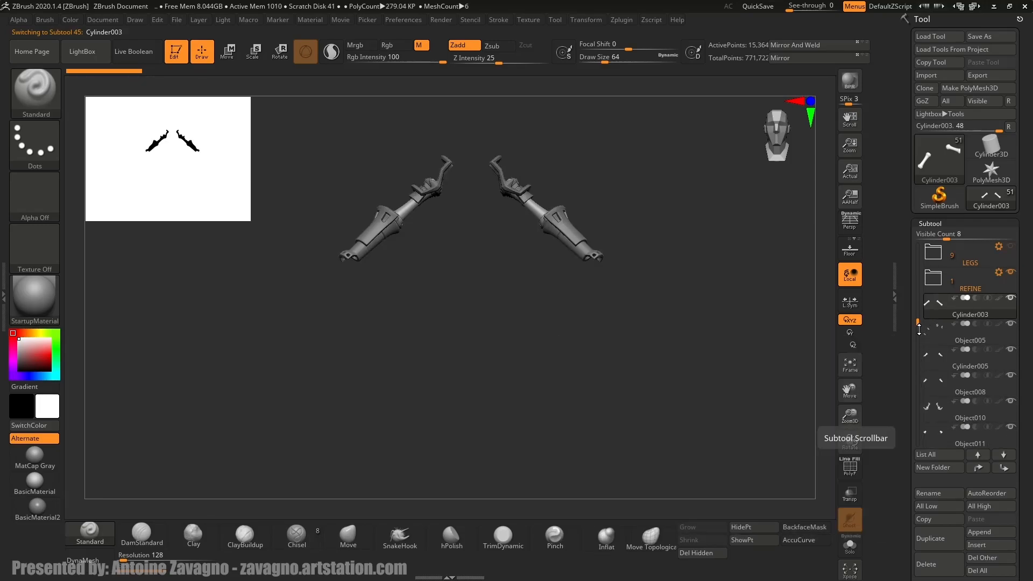
drag(919, 326, 921, 347)
click(1010, 402)
Examine the refined armour pieces up close from several angles.
mouse_move(338, 134)
alt+right_down()
mouse_move(350, 189)
mouse_move(443, 337)
mouse_move(463, 327)
mouse_move(452, 498)
alt+right_up()
mouse_move(398, 315)
right_down()
mouse_move(504, 324)
mouse_move(434, 322)
right_up()
mouse_move(457, 277)
right_down()
mouse_move(467, 275)
mouse_move(430, 269)
mouse_move(464, 272)
mouse_move(505, 234)
mouse_move(533, 268)
right_up()
mouse_move(540, 219)
ctrl+right_down()
mouse_move(605, 211)
mouse_move(559, 260)
mouse_move(532, 269)
ctrl+right_up()
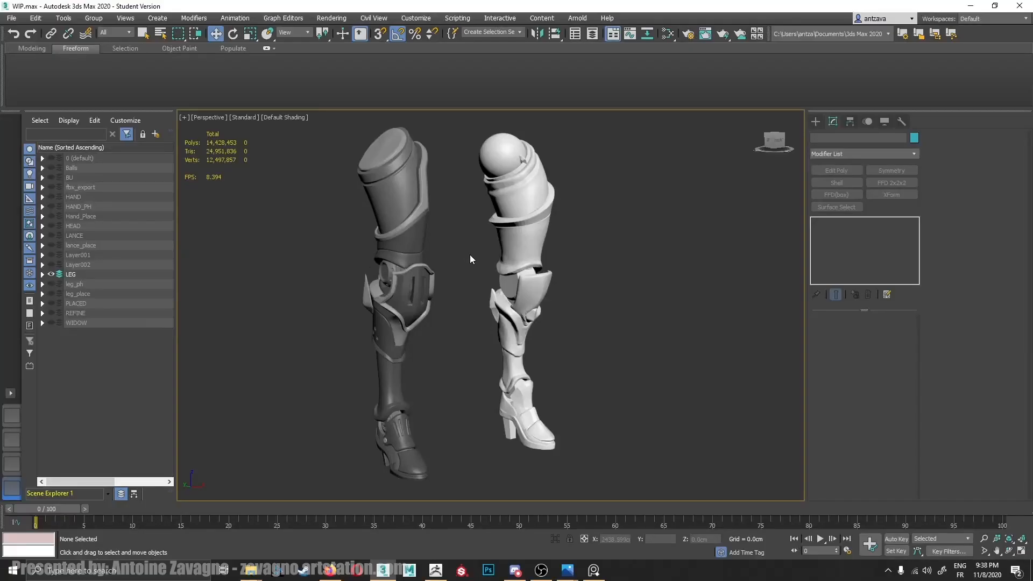
Switch to WIP.max in 3ds Max and compare the two armoured leg models from the front and side.
mouse_move(492, 241)
alt+middle_down()
mouse_move(512, 239)
mouse_move(515, 255)
mouse_move(500, 247)
alt+middle_up()
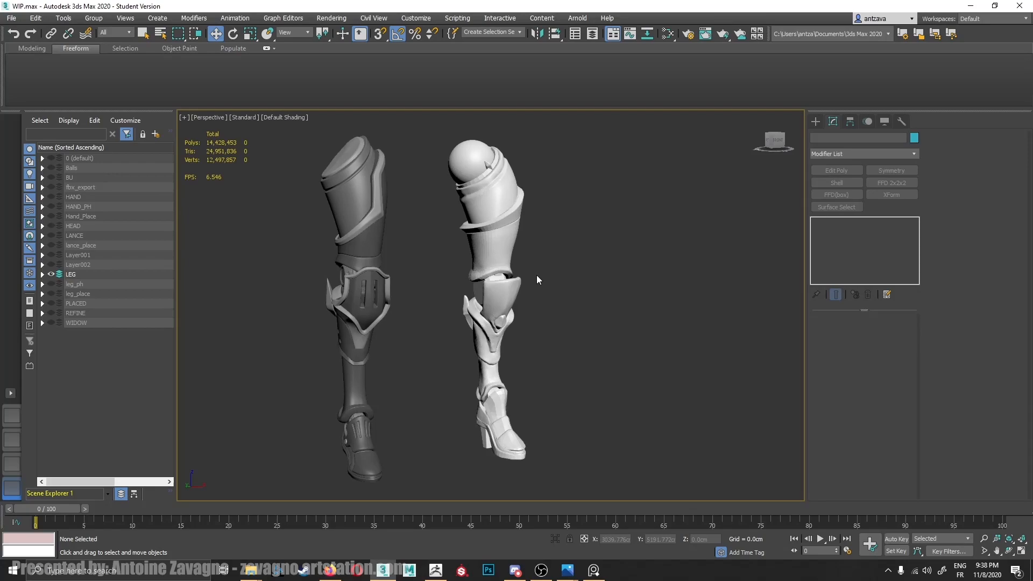
middle_drag(429, 288, 487, 312)
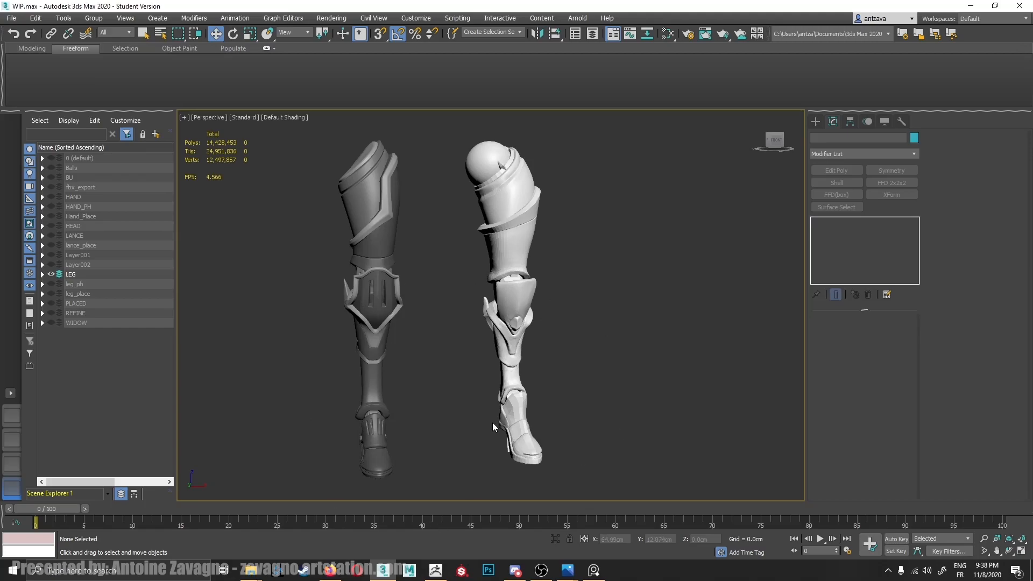
middle_drag(435, 305, 398, 307)
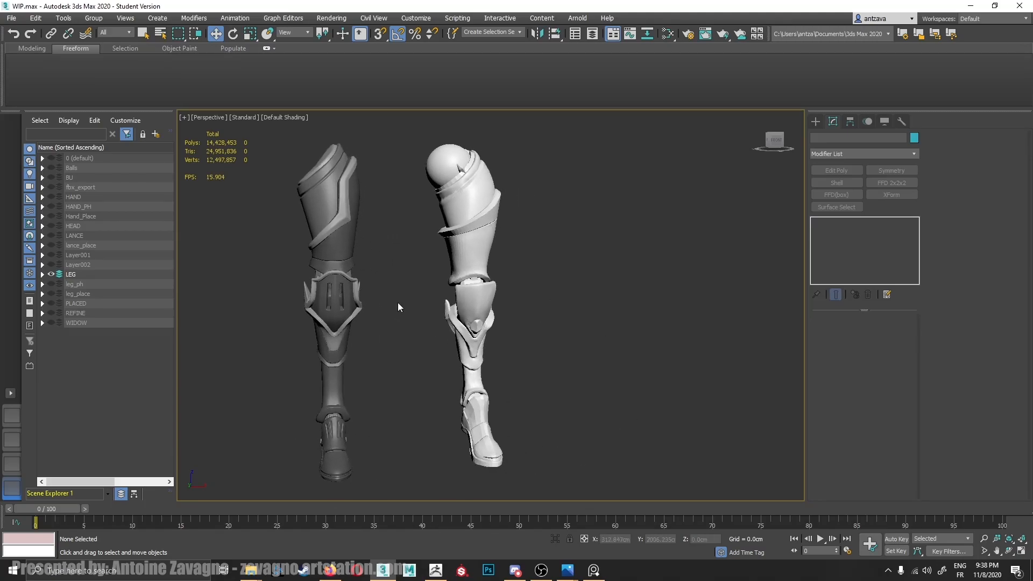
Detach the flared thigh armour element from the white leg mesh as a separate object.
click(473, 255)
click(886, 333)
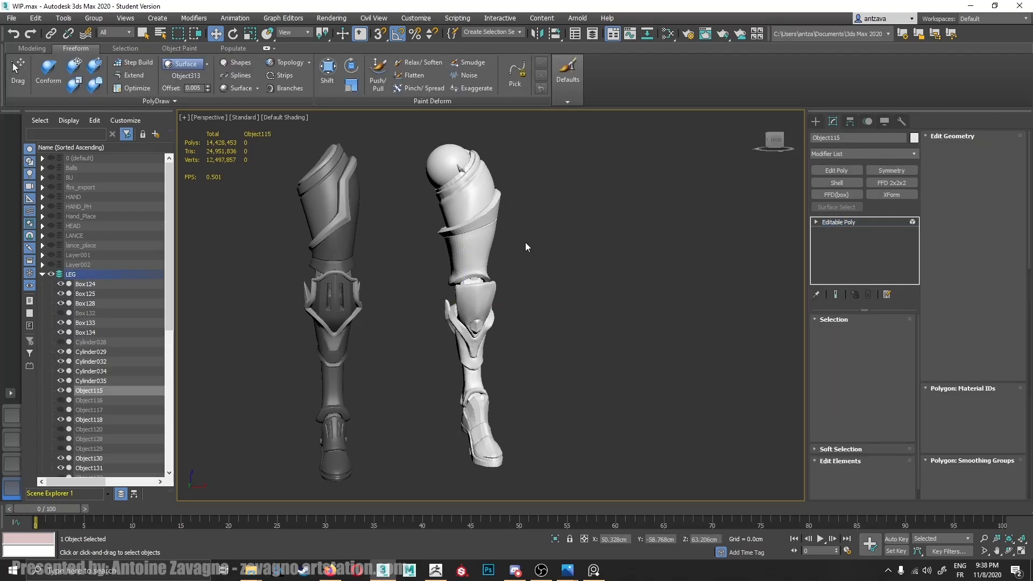
click(473, 243)
alt+middle_drag(582, 273, 763, 287)
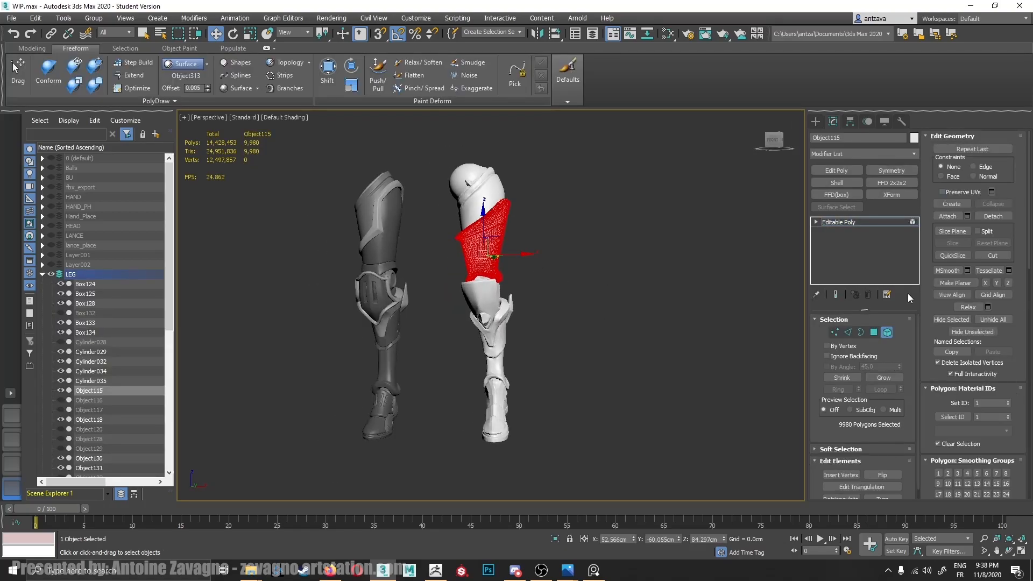
click(994, 216)
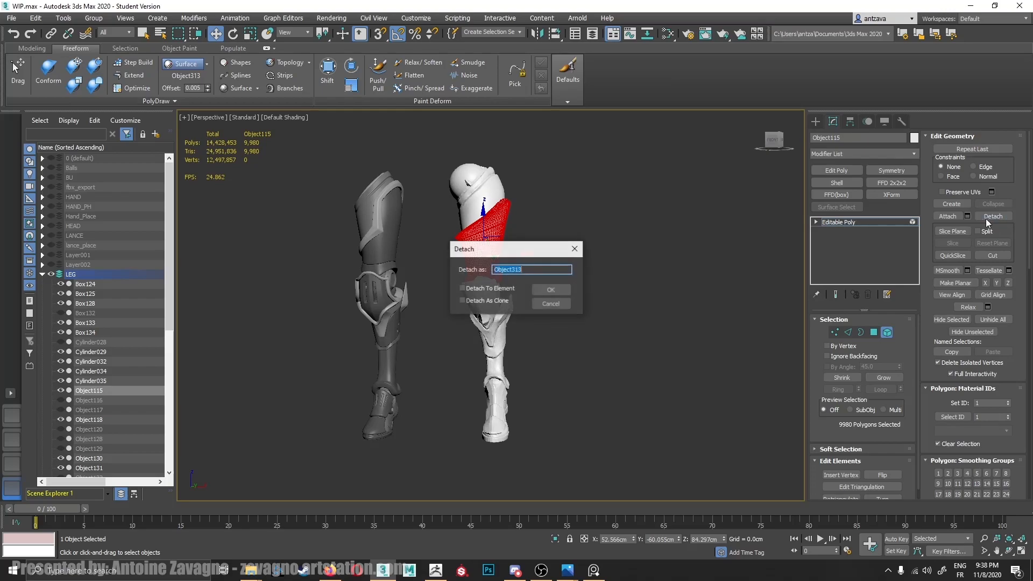
click(551, 292)
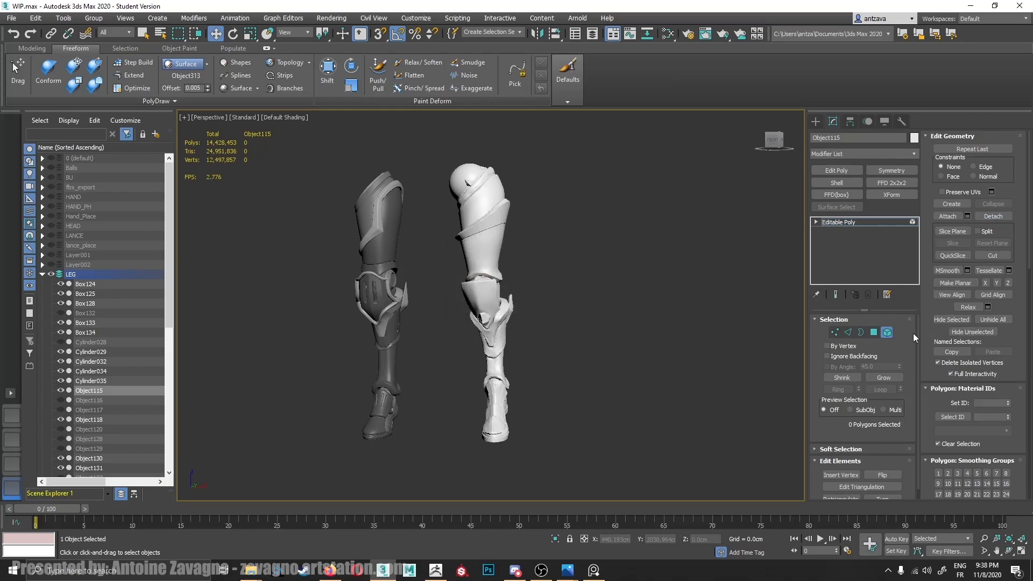
click(887, 332)
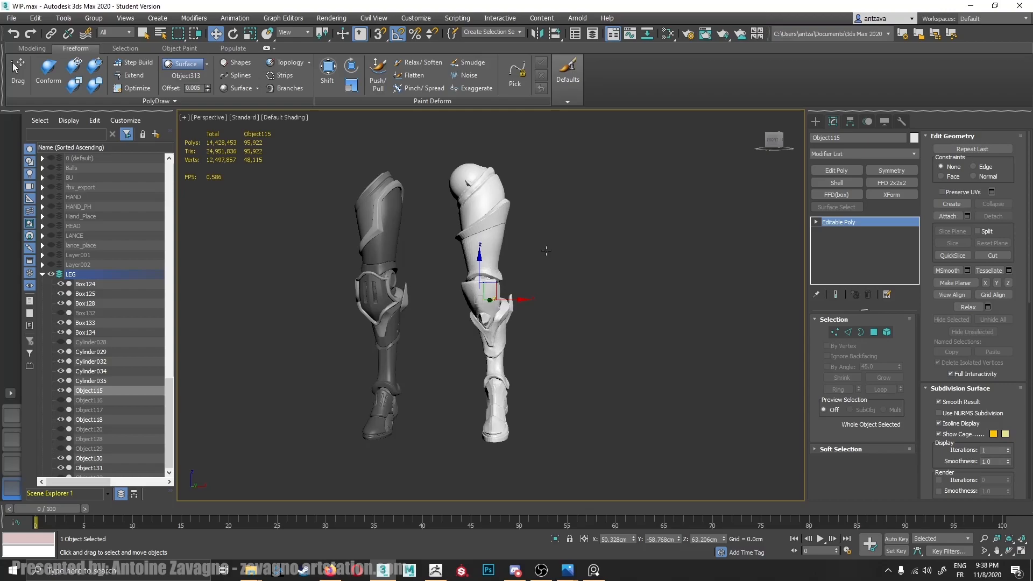
Move the detached thigh armour forward, clear of the white leg, to about -101.5 cm in Y.
alt+middle_drag(521, 249, 470, 257)
click(470, 256)
drag(525, 299, 433, 300)
alt+middle_drag(433, 300, 612, 302)
middle_drag(475, 277, 518, 281)
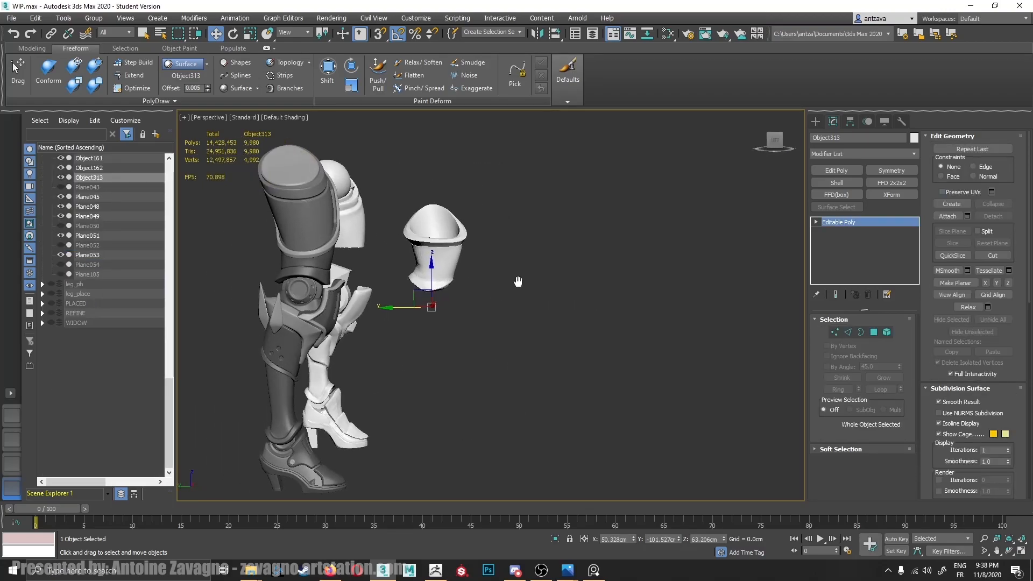
Create a plane about 22 by 22 cm next to the detached thigh armour.
click(816, 121)
click(882, 231)
drag(496, 443, 539, 270)
key(w)
key(e)
Position the plane in front of the detached thigh armour and scale it down to a narrow upright rectangle.
alt+middle_drag(461, 272, 430, 266)
scroll(471, 272, up, 3)
alt+middle_drag(528, 253, 466, 269)
key(w)
drag(481, 260, 444, 256)
middle_drag(444, 256, 475, 274)
alt+middle_drag(475, 274, 451, 281)
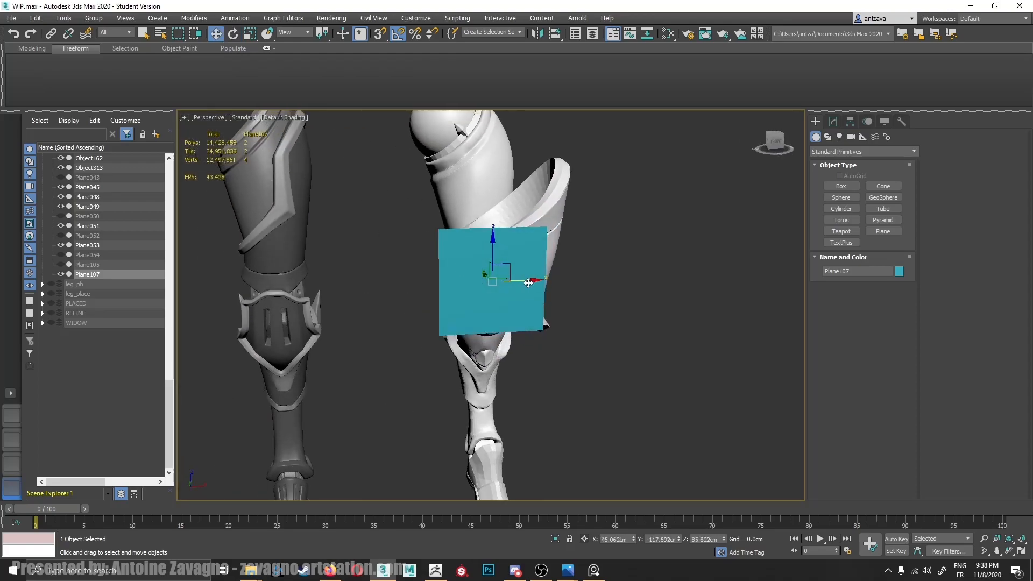
drag(532, 281, 576, 279)
key(r)
drag(536, 239, 491, 271)
alt+middle_drag(490, 271, 377, 290)
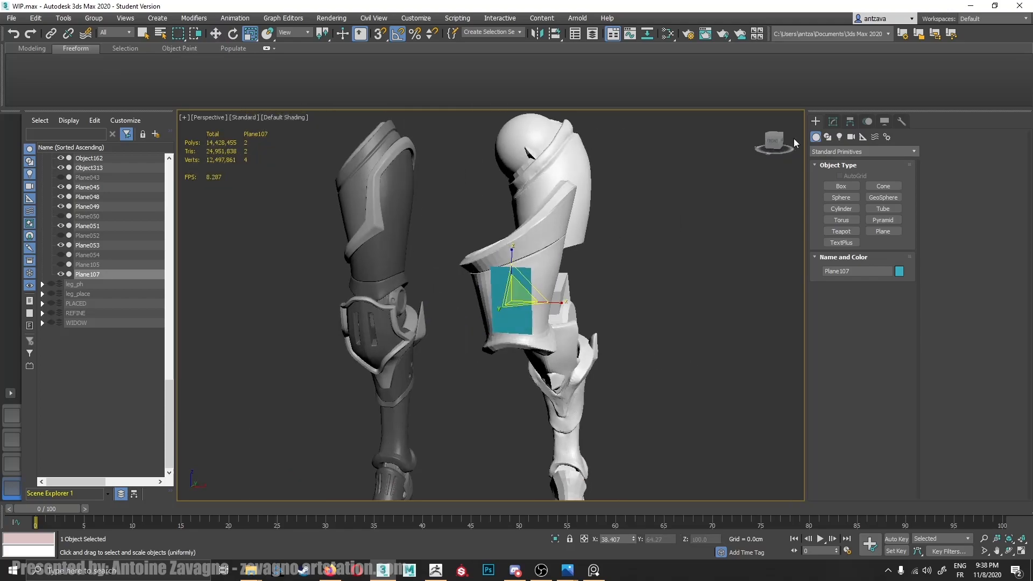
Convert the plane to an editable poly and set PolyDraw to draw on the surface of Object313.
click(834, 124)
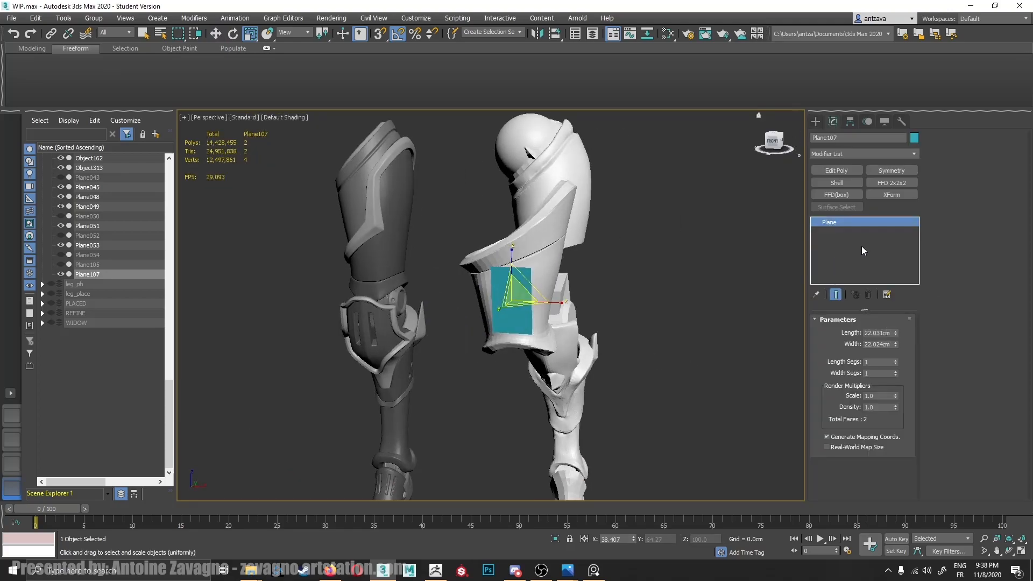
right_click(860, 246)
click(908, 328)
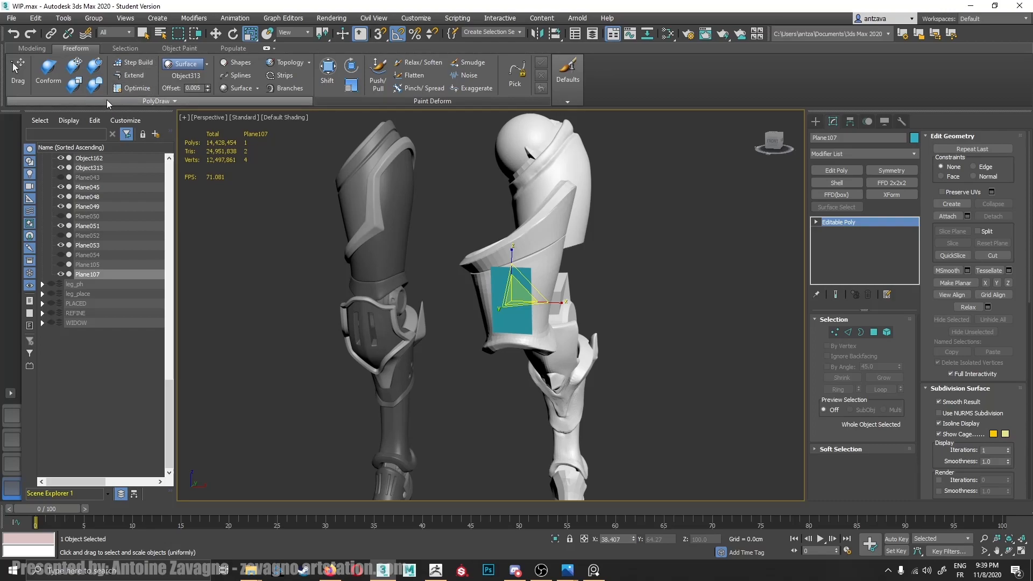
alt+middle_drag(469, 161, 546, 260)
scroll(455, 237, up, 3)
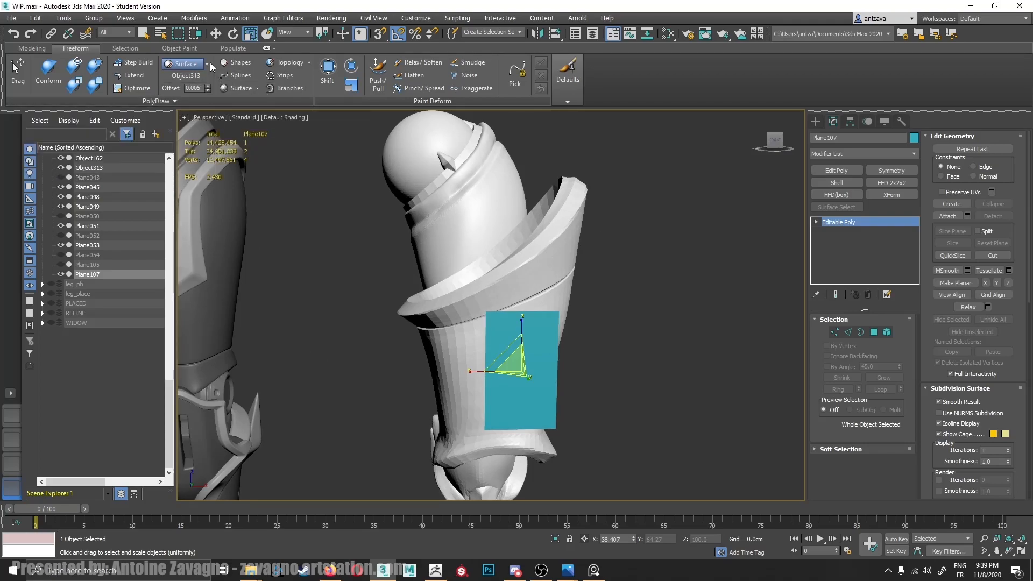
click(191, 63)
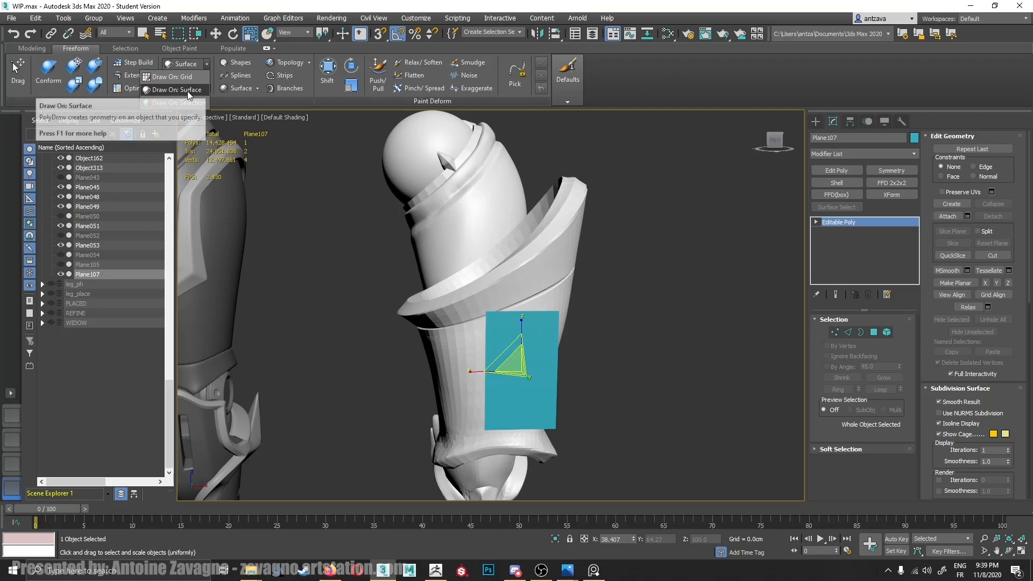
click(188, 91)
With the Extend tool, pull the plane's four corner vertices onto the thigh armour's surface.
key(w)
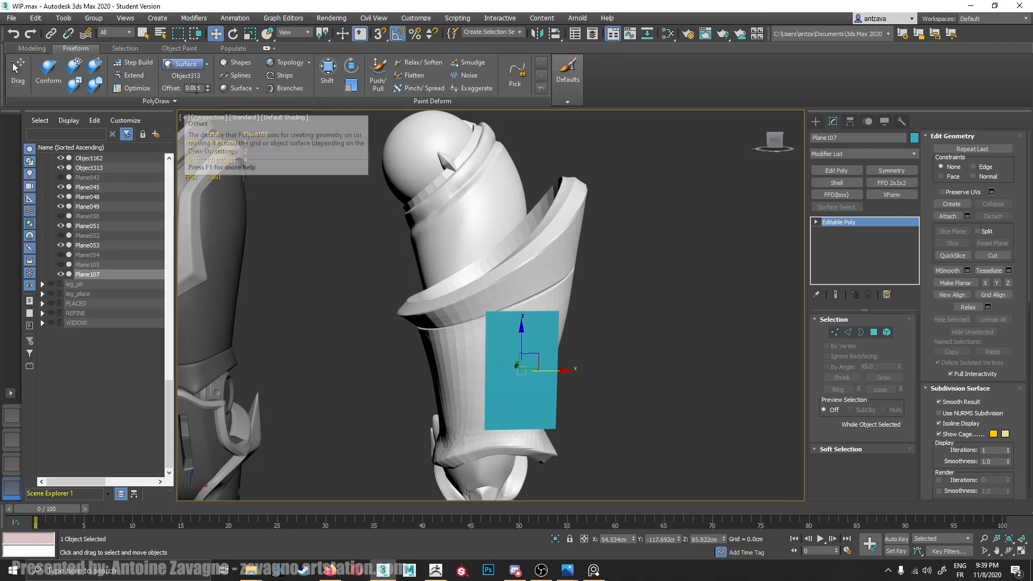
click(131, 76)
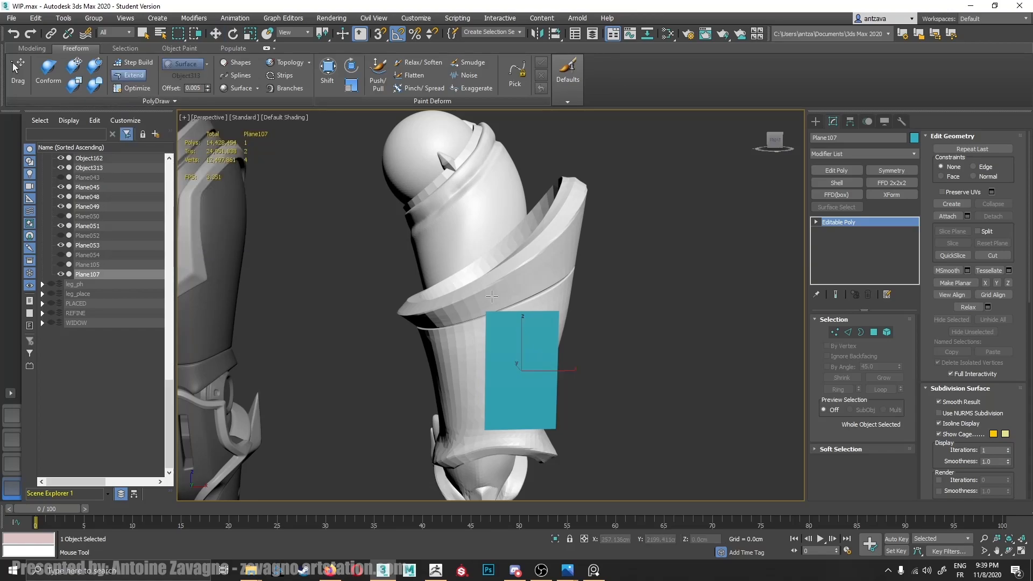
scroll(491, 296, up, 2)
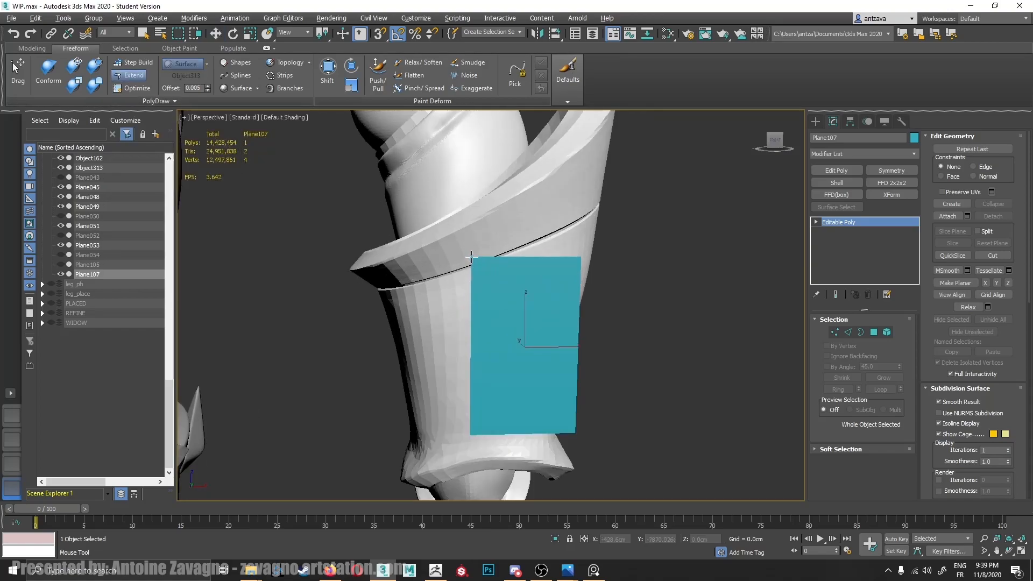
drag(472, 256, 471, 308)
drag(470, 433, 464, 435)
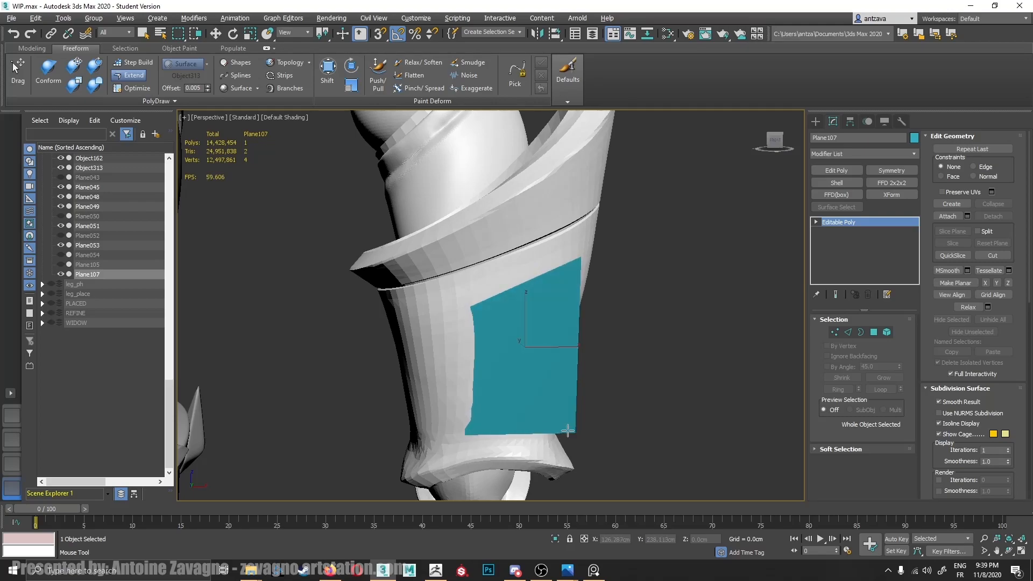
drag(566, 430, 530, 433)
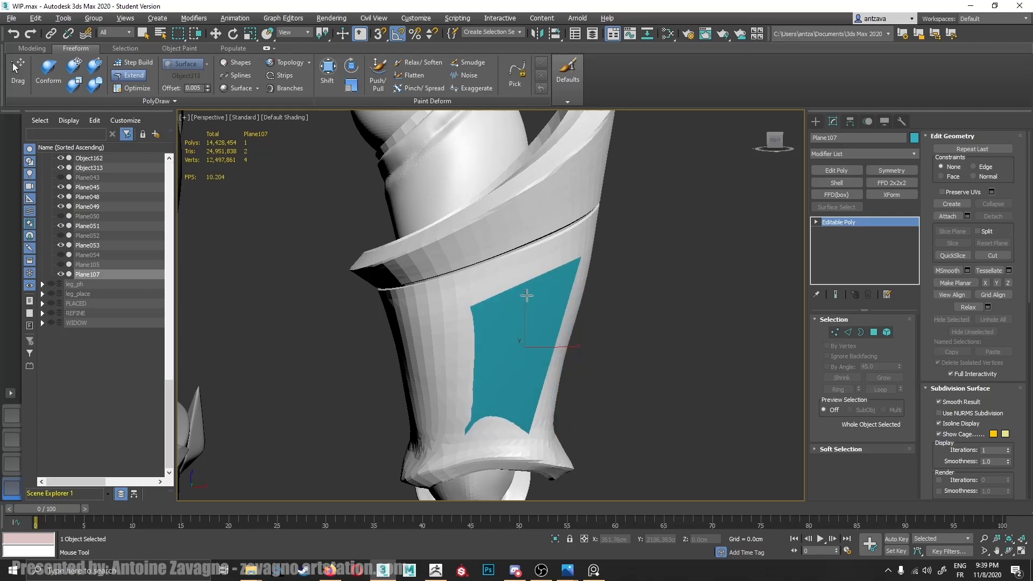
drag(576, 259, 526, 304)
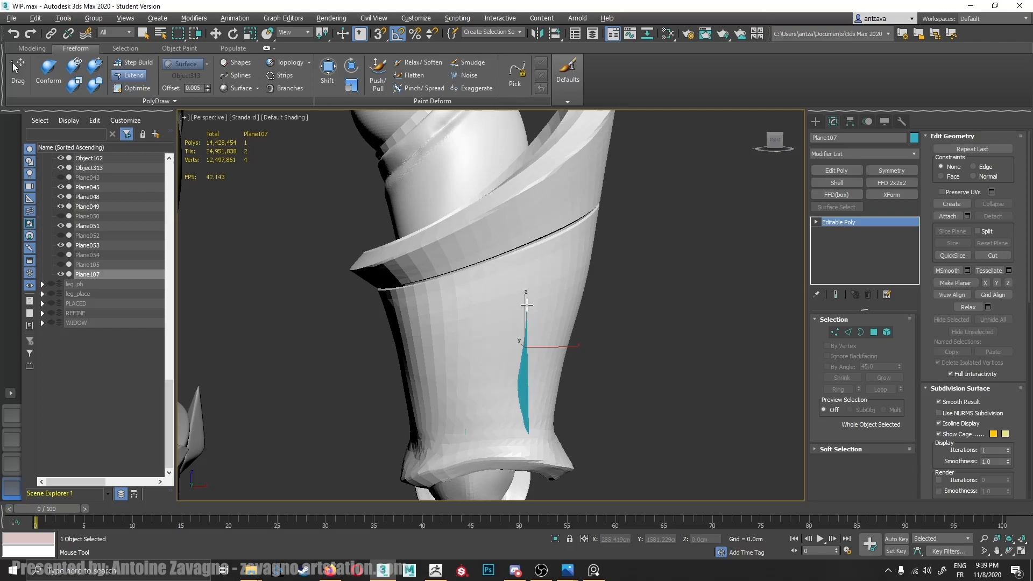
Add an Edit Poly modifier to the plane, and return to the base Editable Poly's vertices with the end result shown.
click(835, 170)
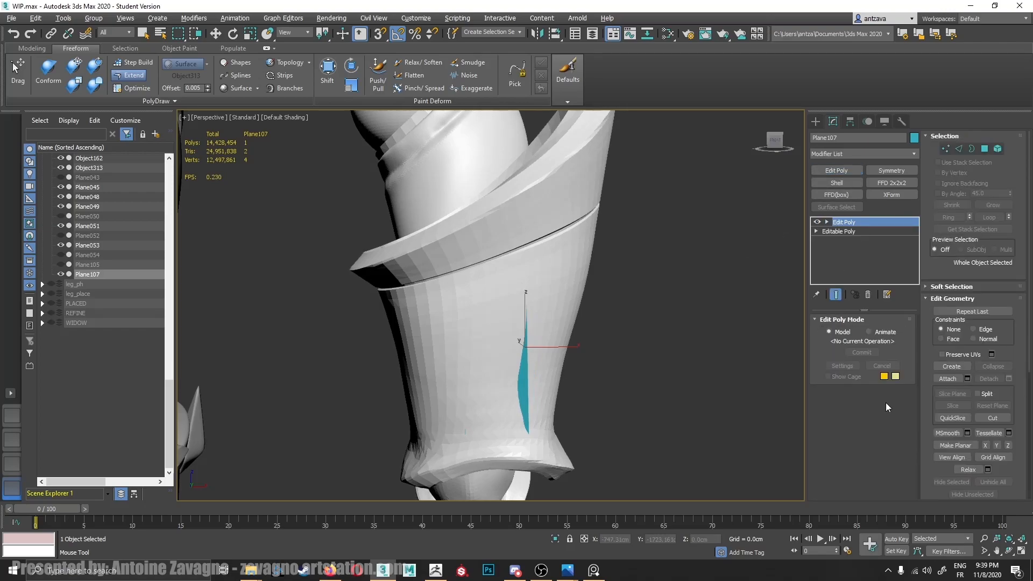
click(848, 231)
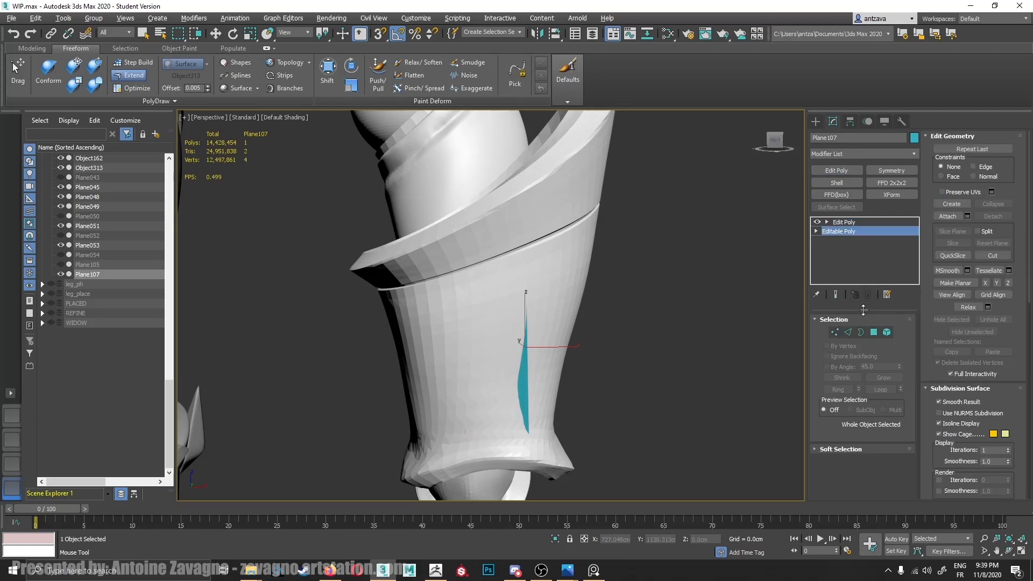
click(838, 295)
alt+middle_drag(613, 324, 571, 274)
scroll(545, 334, up, 3)
key(1)
scroll(502, 253, up, 3)
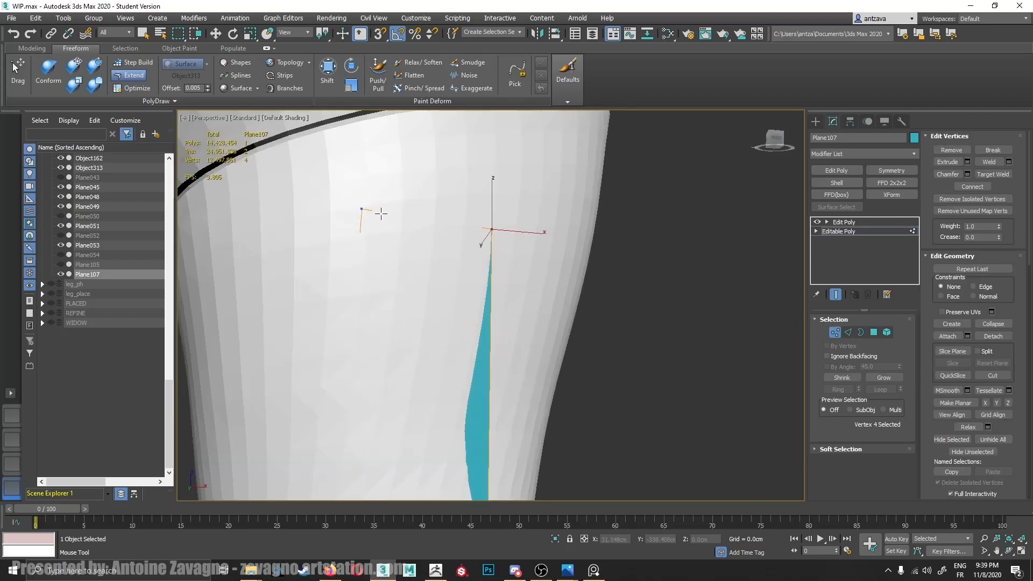
middle_drag(442, 284, 505, 284)
scroll(493, 217, down, 3)
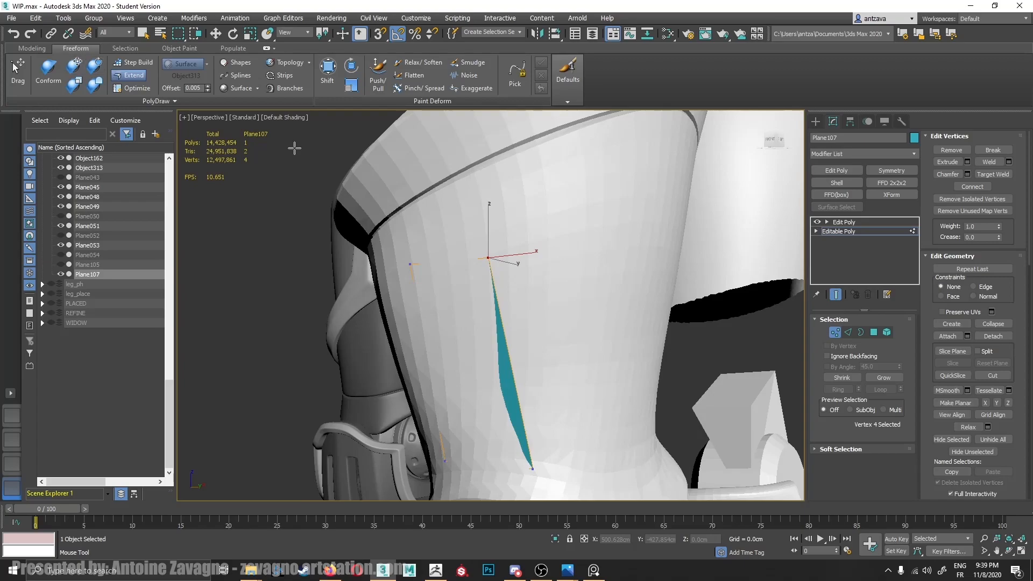
Extend two more polygons from the plane's side edge around the thigh armour and fit their corner vertices to its surface.
middle_drag(558, 336, 509, 299)
shift+drag(466, 338, 552, 327)
ctrl+alt+shift+drag(573, 432, 543, 442)
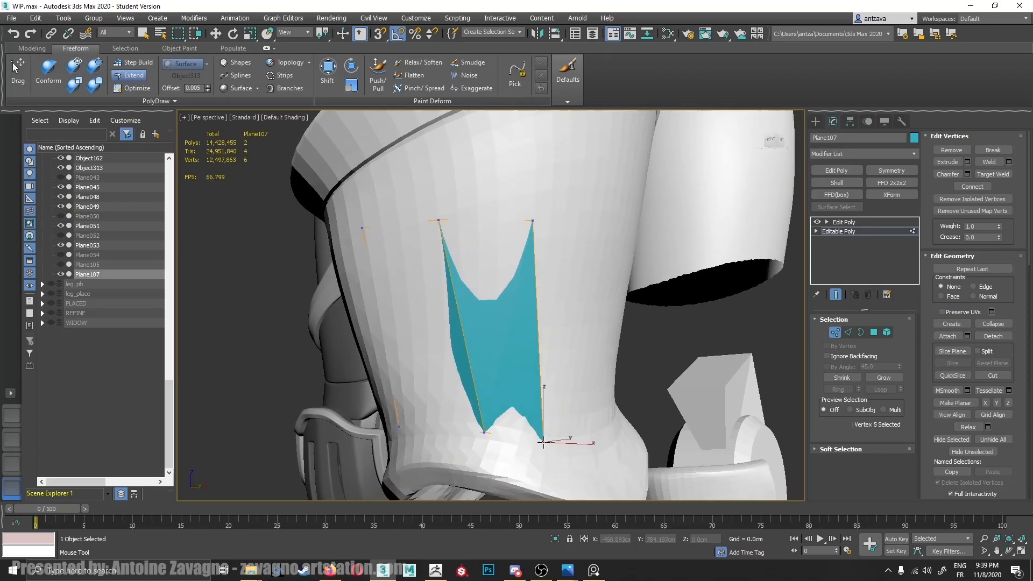
ctrl+alt+shift+drag(533, 221, 555, 217)
alt+middle_drag(600, 269, 535, 265)
shift+drag(493, 343, 594, 342)
ctrl+alt+shift+drag(608, 451, 583, 452)
click(581, 227)
Reposition the retopology strip's lower and upper corner vertices along the thigh armour's surface.
alt+middle_drag(581, 227, 428, 387)
click(433, 383)
drag(432, 383, 443, 381)
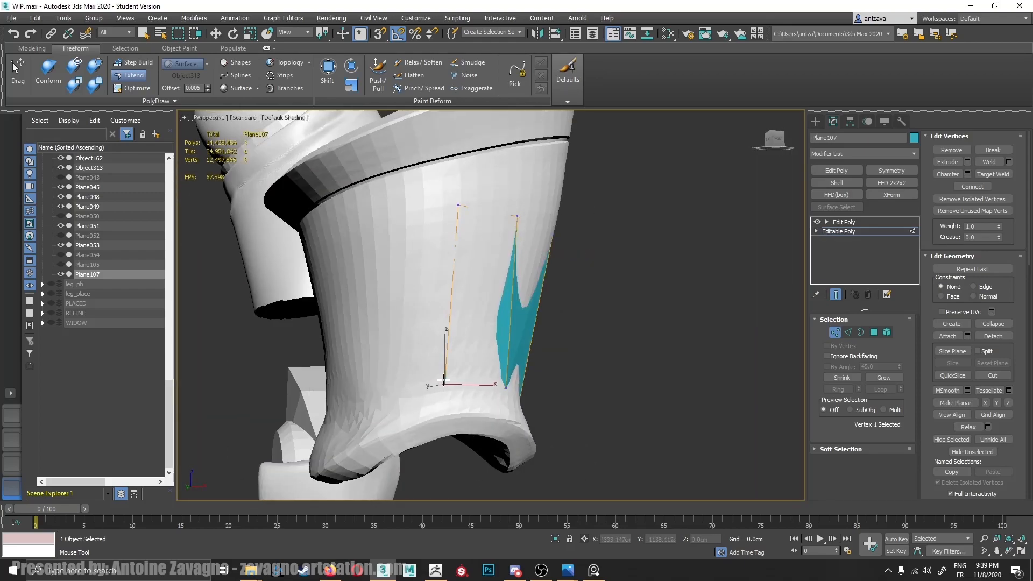
click(457, 206)
key(alt+shift)
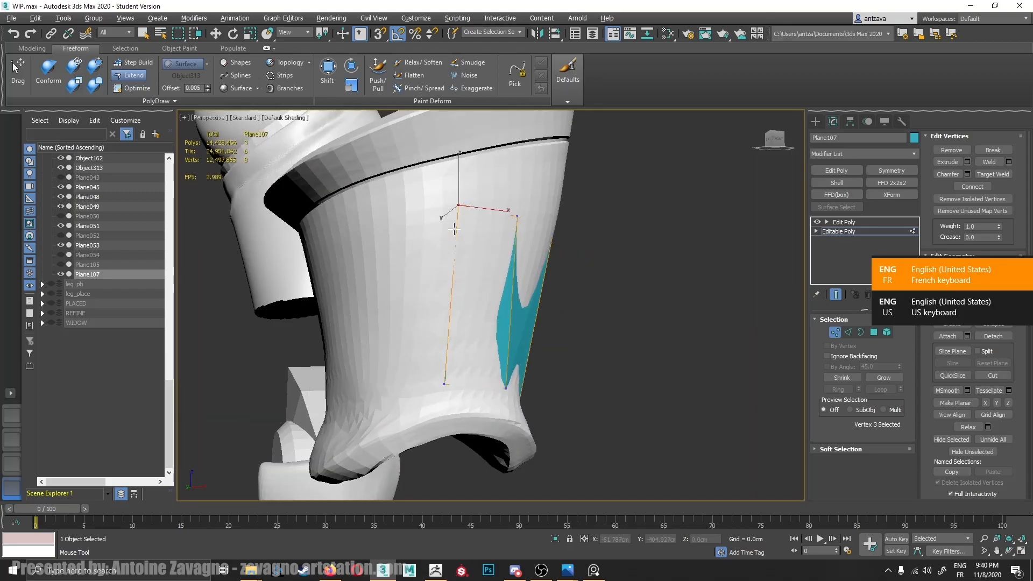
drag(457, 206, 517, 230)
alt+middle_drag(536, 240, 639, 216)
ctrl+alt+shift+drag(607, 213, 605, 225)
ctrl+alt+shift+drag(659, 223, 659, 232)
middle_drag(604, 273, 571, 302)
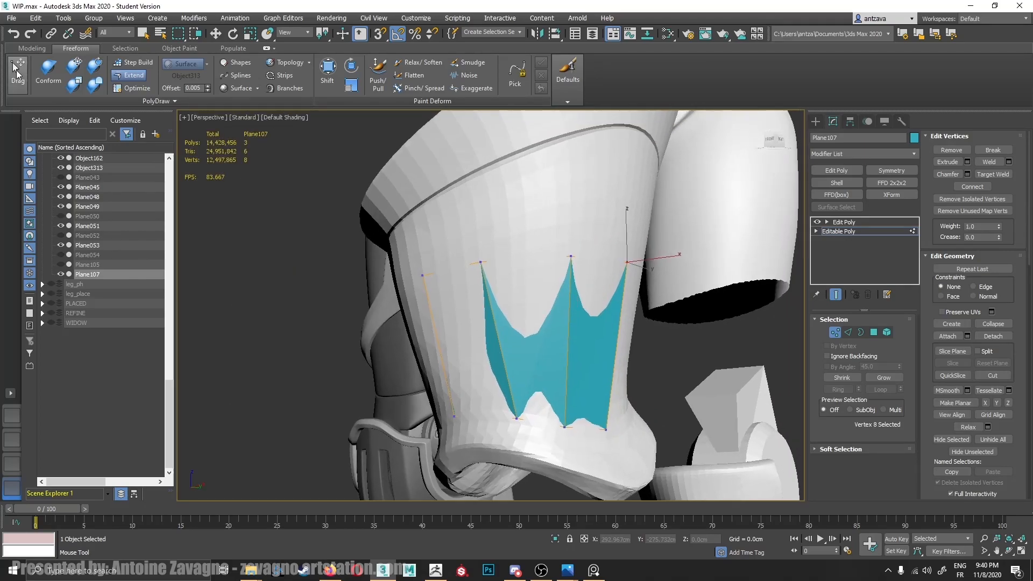
Add a horizontal edge loop across the middle of the polygon strip with Swift Loop.
click(31, 48)
click(382, 63)
click(507, 338)
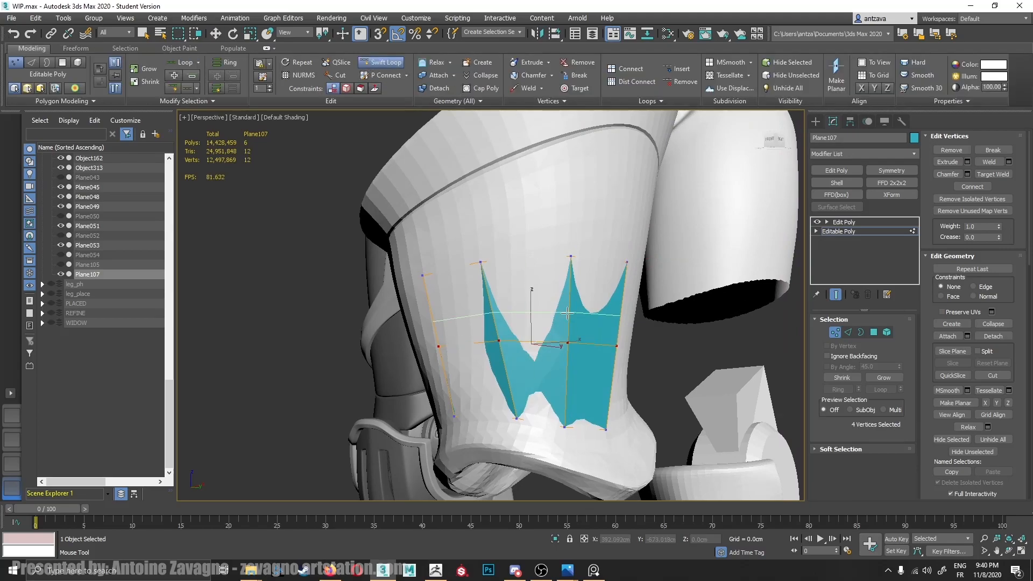
alt+middle_drag(511, 307, 457, 309)
key(w)
Conform the strip's middle row of vertices to the thigh armour, reactivate Extend to check the fit, and leave vertex editing.
click(84, 49)
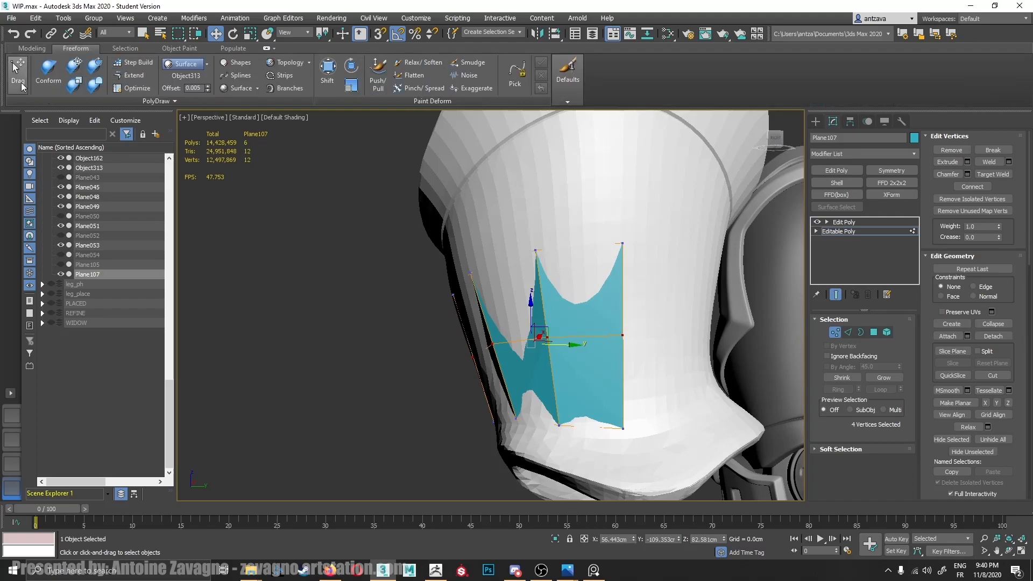
click(48, 74)
drag(569, 362, 549, 346)
mouse_move(549, 347)
alt+middle_down()
mouse_move(560, 300)
mouse_move(461, 323)
alt+middle_up()
key(w)
mouse_move(609, 294)
alt+middle_down()
mouse_move(431, 337)
mouse_move(408, 357)
mouse_move(433, 338)
alt+middle_up()
click(131, 76)
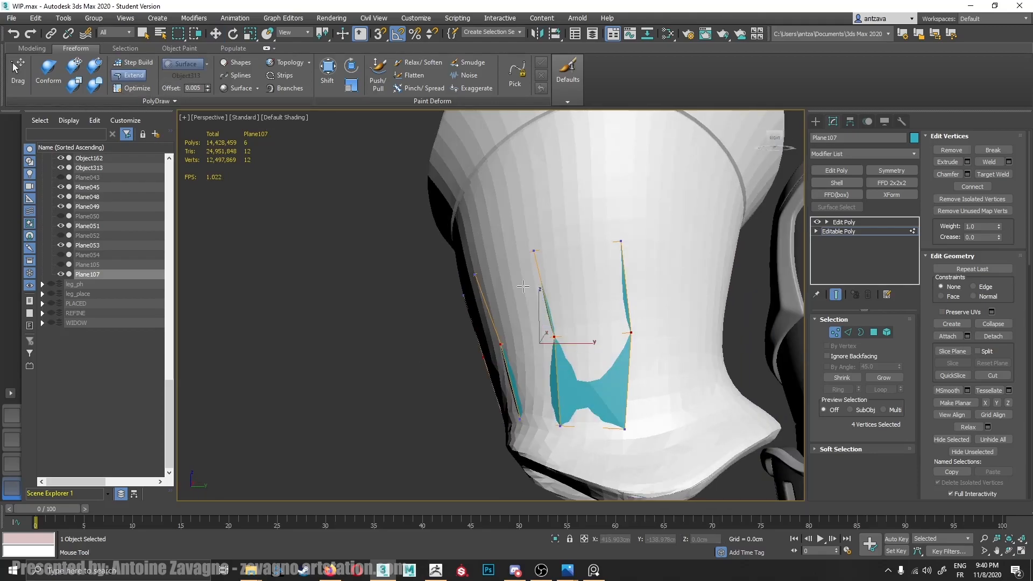
alt+middle_drag(557, 337, 505, 388)
scroll(577, 343, down, 5)
middle_drag(505, 387, 633, 348)
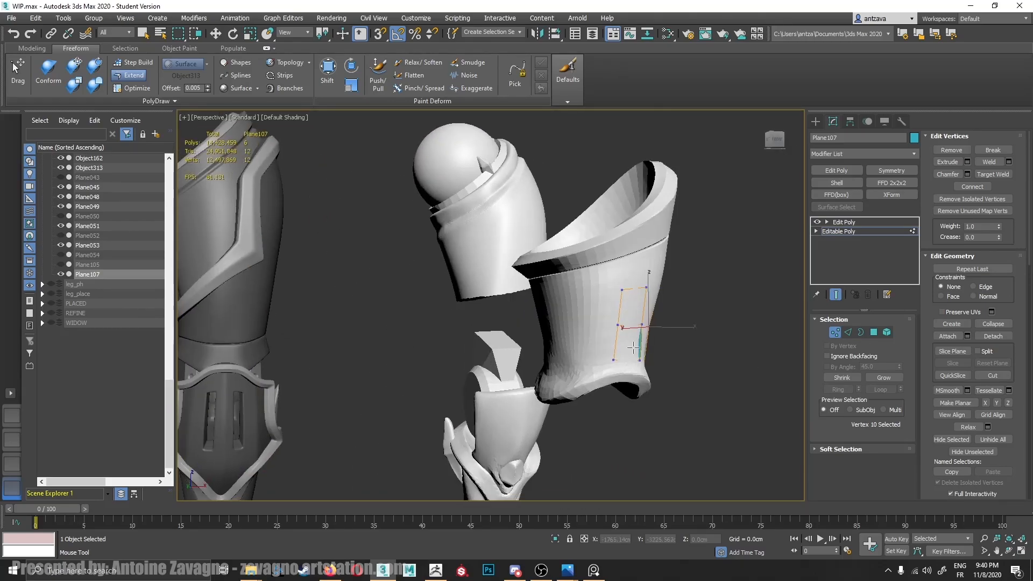
click(835, 332)
Move the finished thigh plate Plane051 out of the dark leg and compare it with the sculpted thigh armour.
middle_drag(511, 285, 628, 271)
key(w)
click(345, 316)
alt+middle_drag(344, 317, 508, 293)
alt+middle_drag(369, 255, 508, 324)
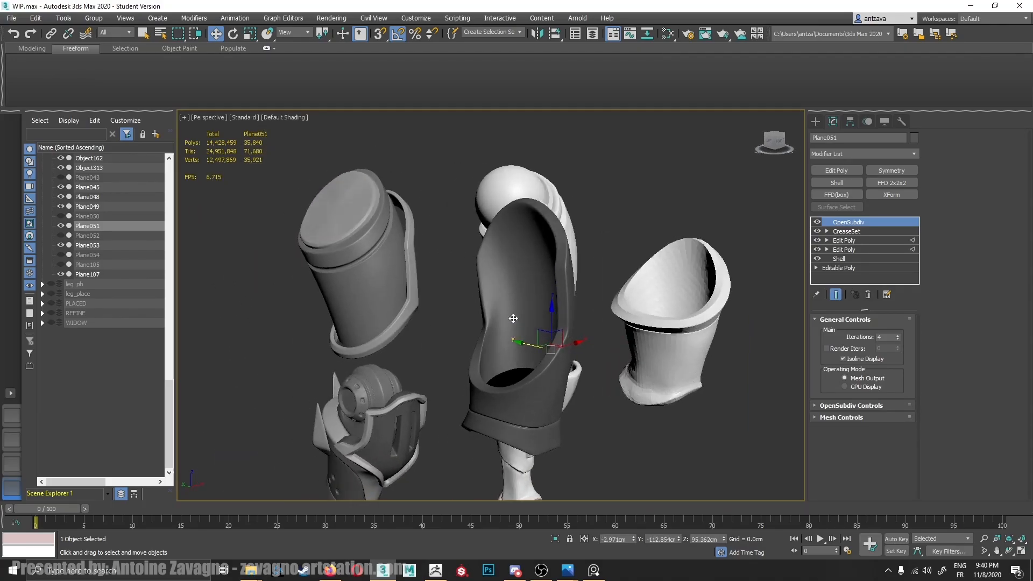
alt+middle_drag(700, 284, 604, 318)
middle_drag(519, 316, 570, 264)
middle_drag(465, 274, 631, 318)
alt+middle_drag(444, 301, 445, 278)
middle_drag(414, 315, 525, 308)
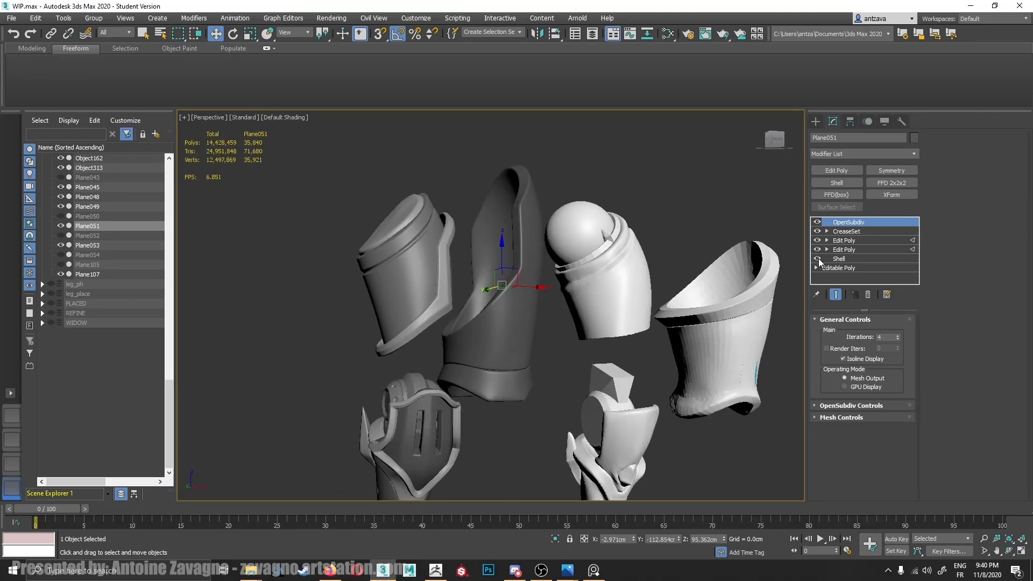
Turn off the finished thigh plate's OpenSubdiv, CreaseSet, both Edit Poly and Shell modifiers, and display edged faces to inspect its base mesh.
click(816, 223)
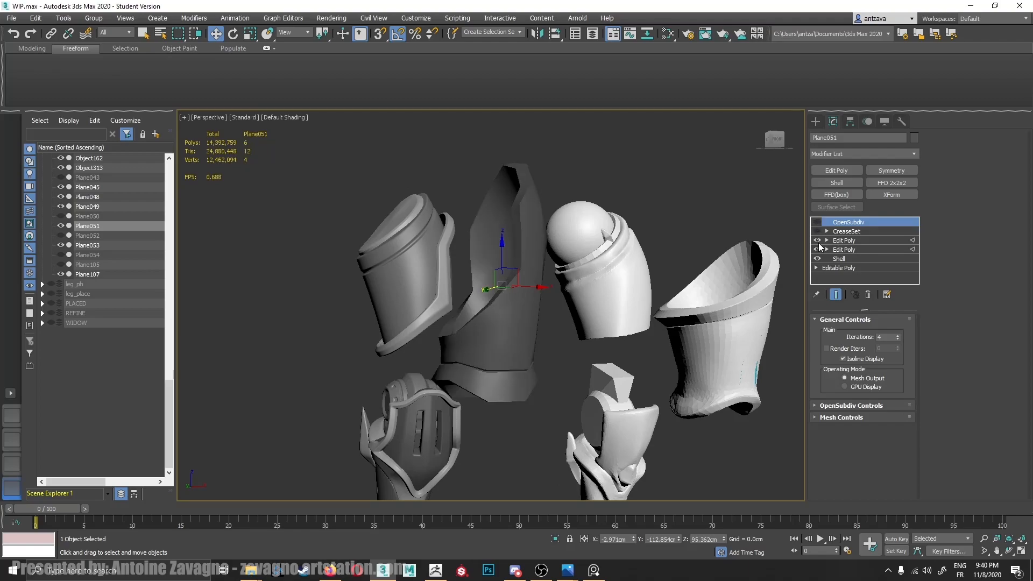
click(817, 250)
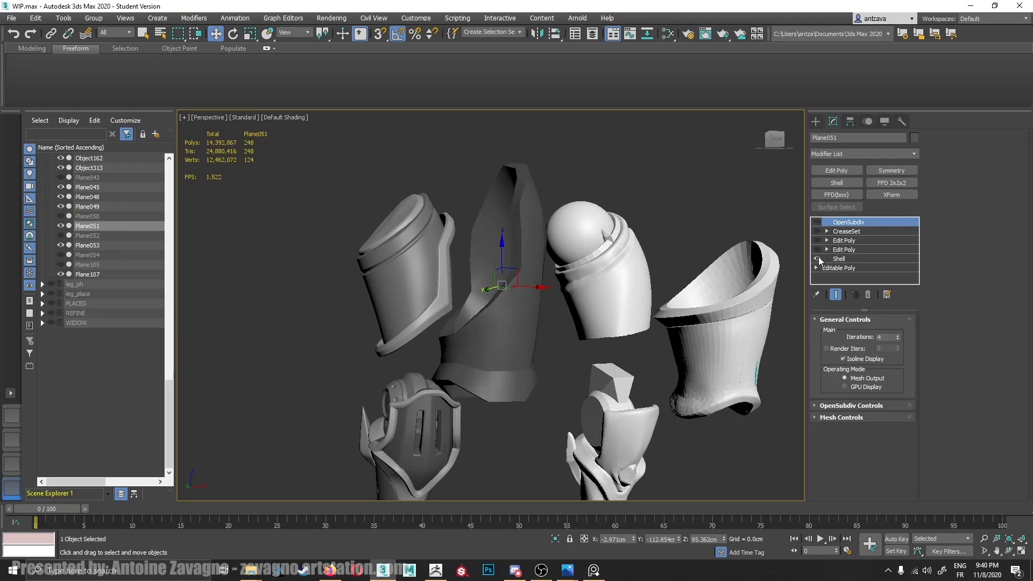
click(818, 259)
mouse_move(495, 294)
alt+middle_down()
mouse_move(514, 300)
mouse_move(475, 318)
mouse_move(551, 320)
mouse_move(625, 306)
mouse_move(473, 301)
alt+middle_up()
key(F4)
alt+middle_drag(492, 237, 469, 234)
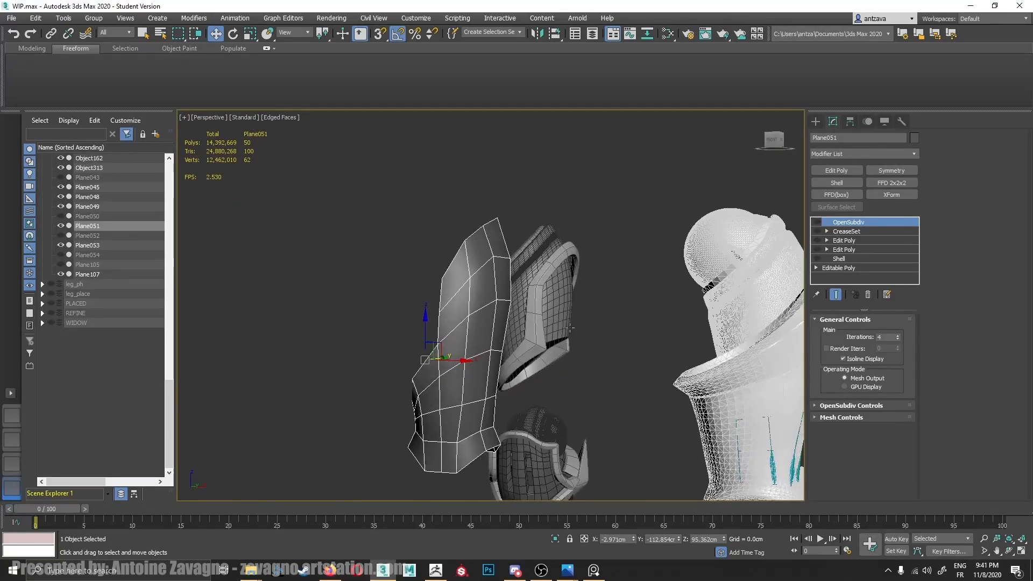
Turn the thigh plate's Shell modifier back on and toggle the lower Edit Poly to compare its effect, leaving it on.
alt+middle_drag(572, 249, 889, 282)
click(817, 258)
alt+middle_drag(645, 269, 698, 299)
click(816, 250)
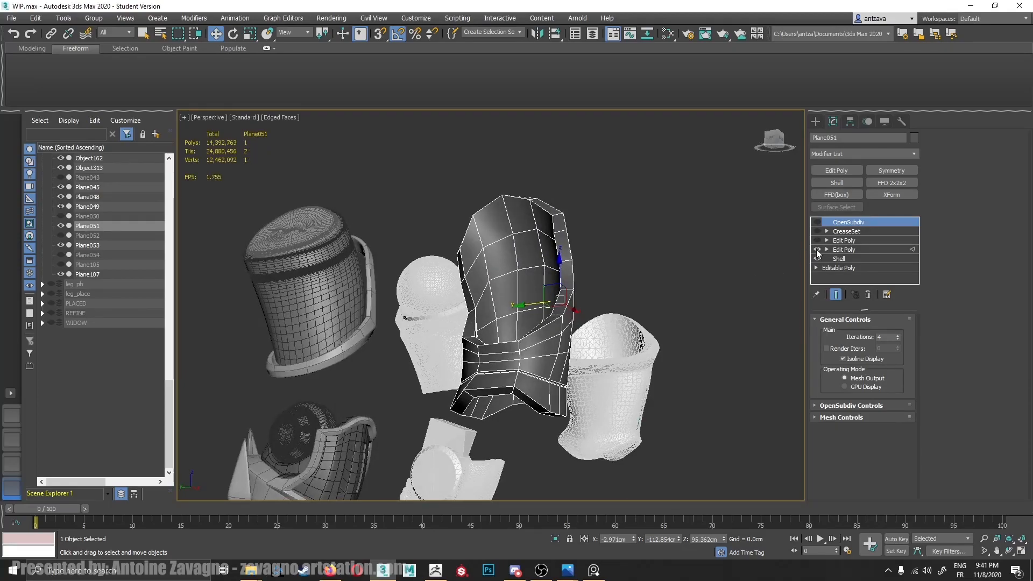
click(817, 250)
click(817, 250)
click(816, 251)
click(816, 250)
click(816, 250)
click(817, 250)
scroll(516, 388, up, 5)
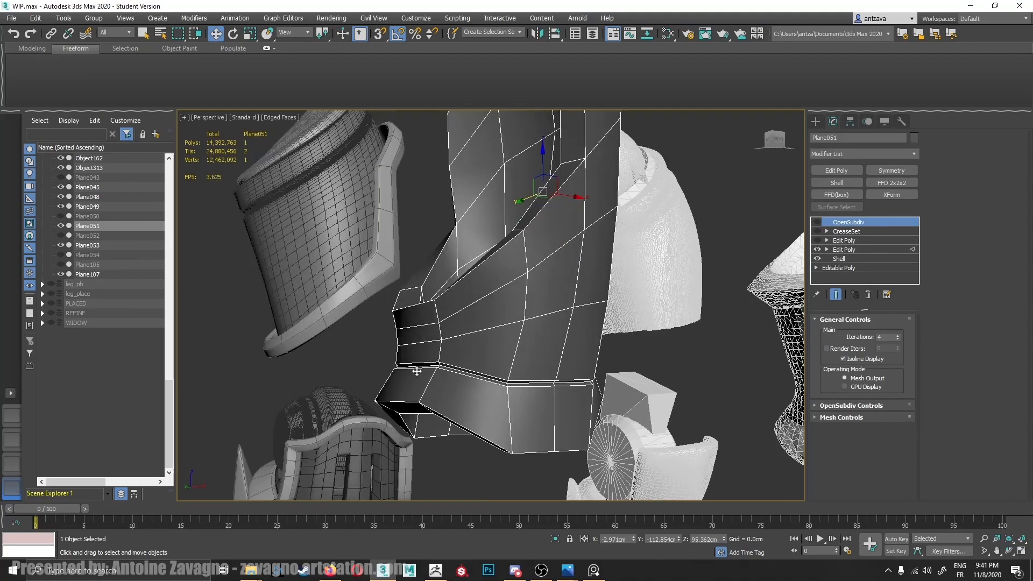
Turn on the thigh plate's upper Edit Poly and CreaseSet modifiers, and open the CreaseSet settings.
middle_drag(621, 381, 579, 374)
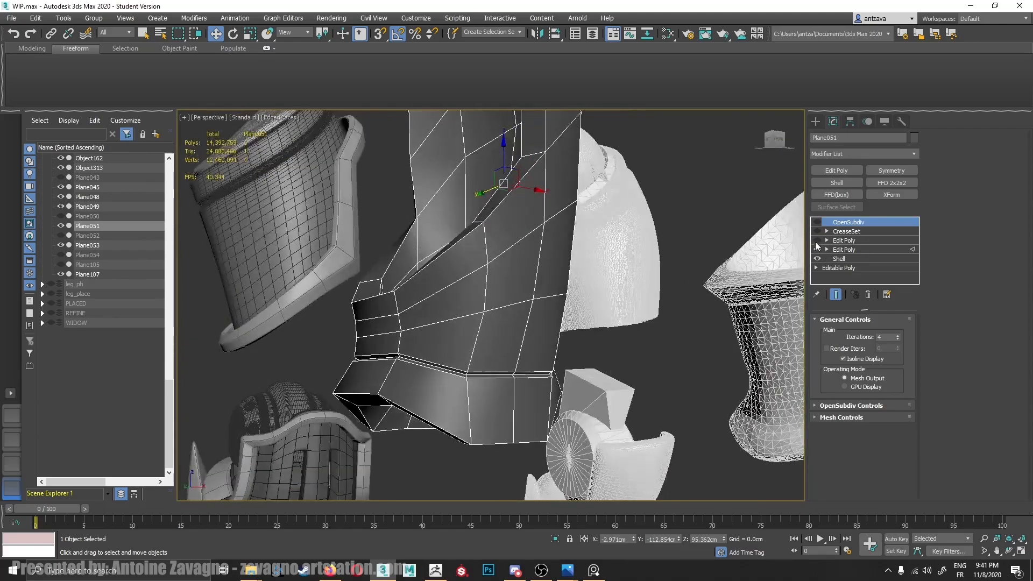
alt+middle_drag(589, 337, 722, 321)
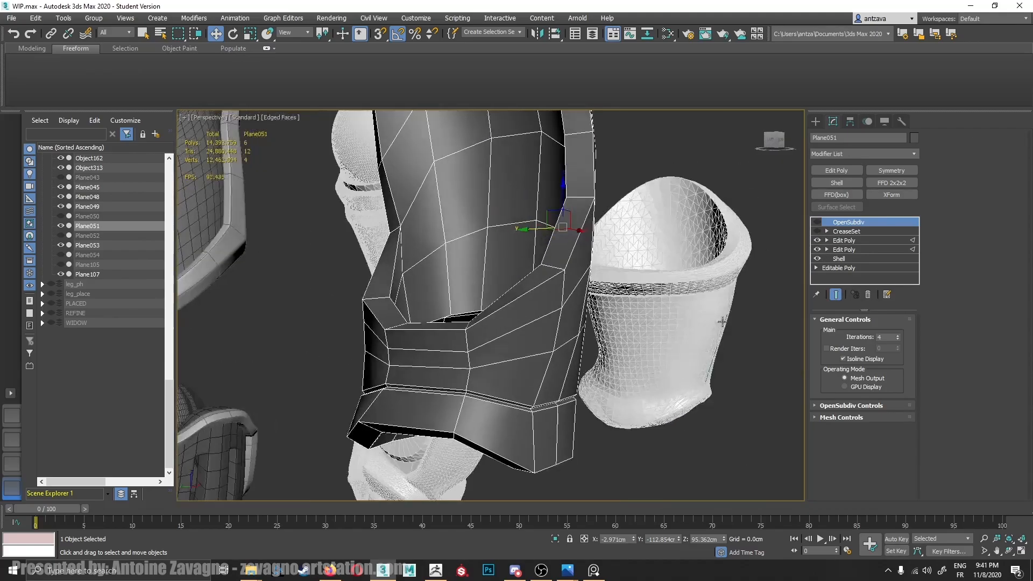
click(817, 231)
alt+middle_drag(489, 235, 606, 325)
click(860, 231)
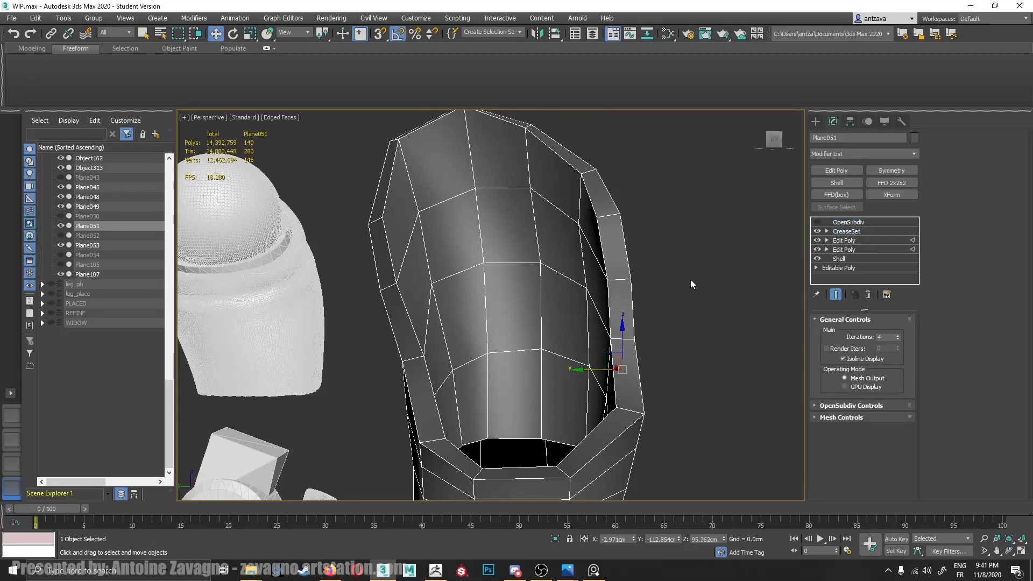
alt+middle_drag(583, 272, 499, 319)
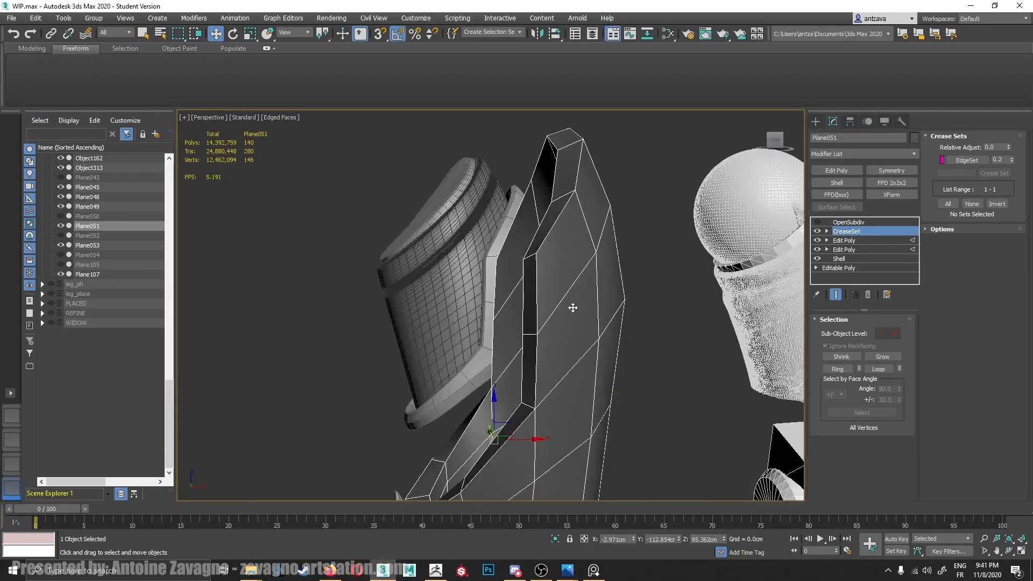
alt+middle_drag(570, 295, 632, 207)
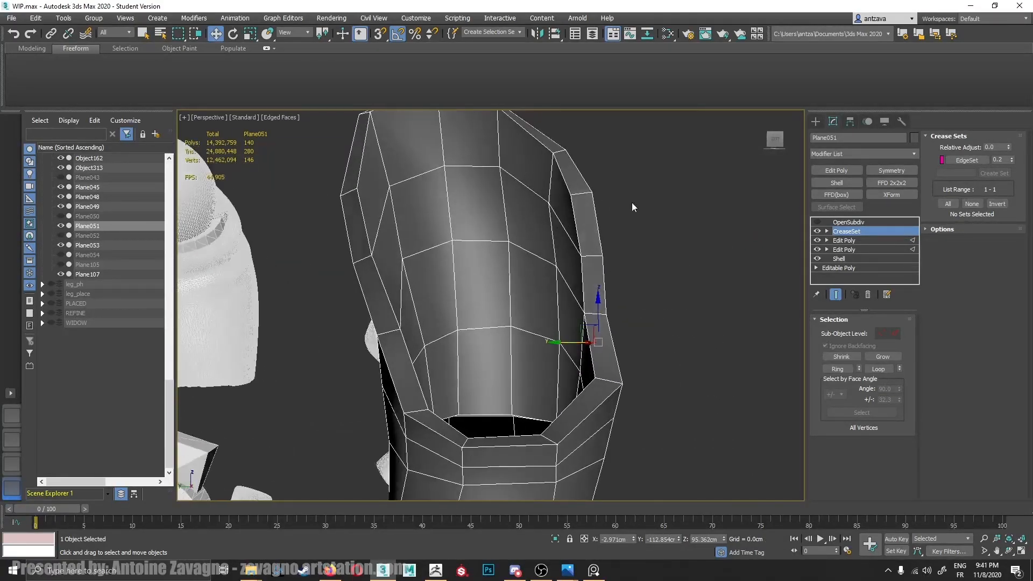
mouse_move(584, 295)
alt+middle_down()
mouse_move(571, 293)
mouse_move(604, 292)
mouse_move(538, 286)
mouse_move(560, 301)
mouse_move(595, 295)
mouse_move(553, 296)
mouse_move(591, 293)
alt+middle_up()
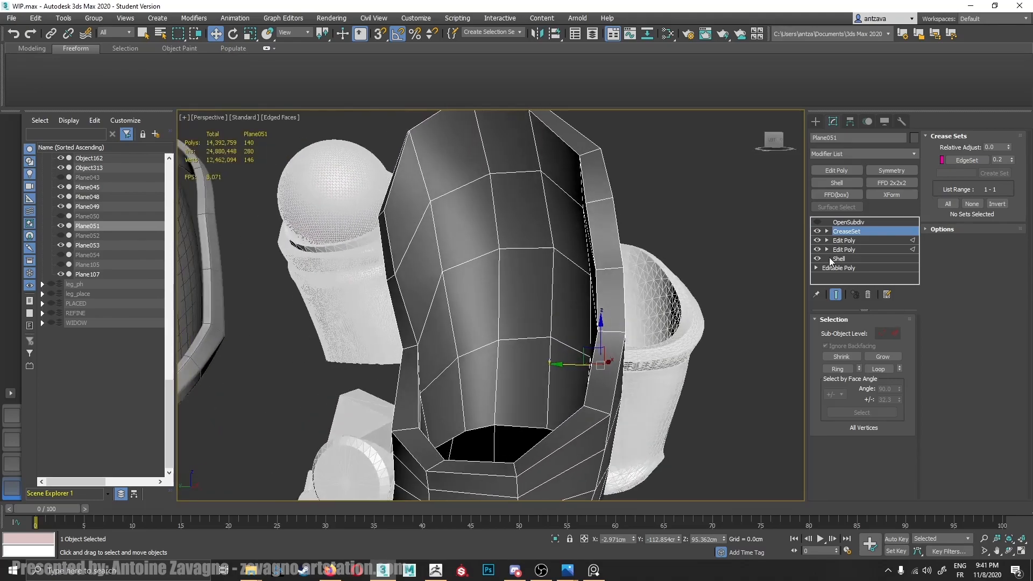
middle_drag(635, 233, 639, 264)
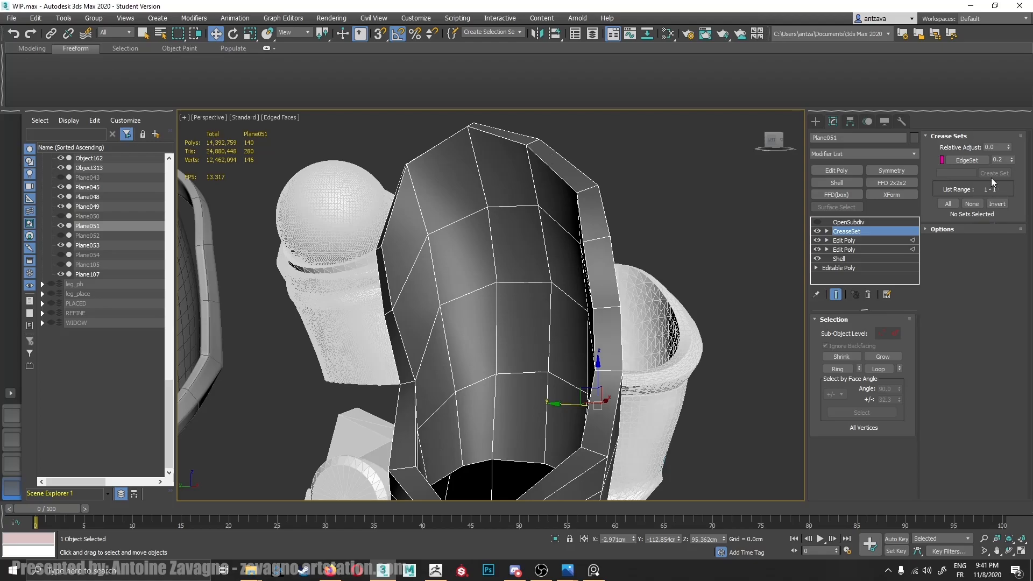
Select all edges belonging to the EdgeSet crease set and examine where the thigh plate is creased.
right_click(974, 160)
click(961, 164)
alt+middle_drag(666, 247, 423, 365)
scroll(560, 312, down, 4)
scroll(548, 369, up, 4)
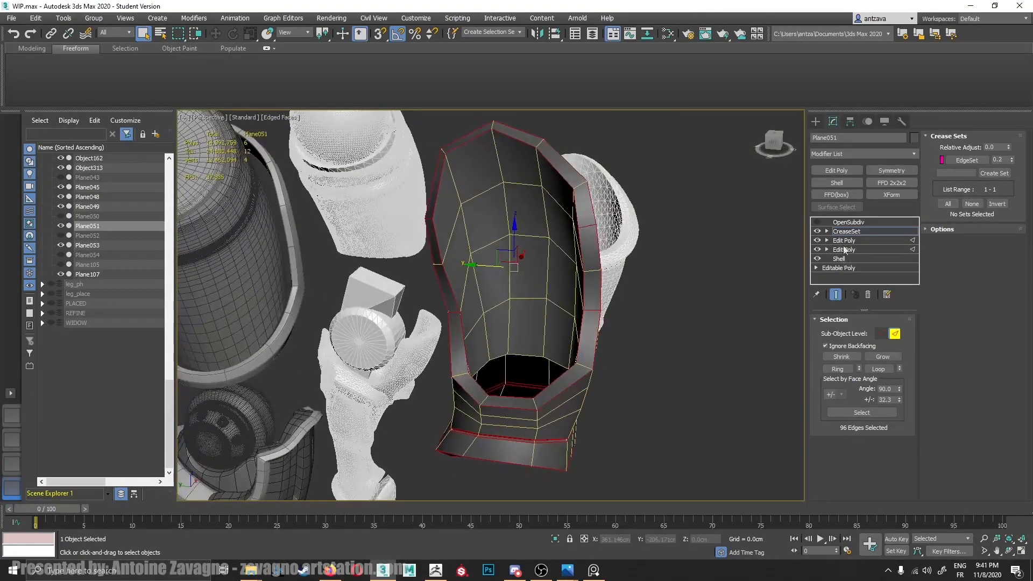
Turn OpenSubdiv back on, leave edge selection, and hide the edged faces to inspect the smoothed thigh plate.
click(816, 222)
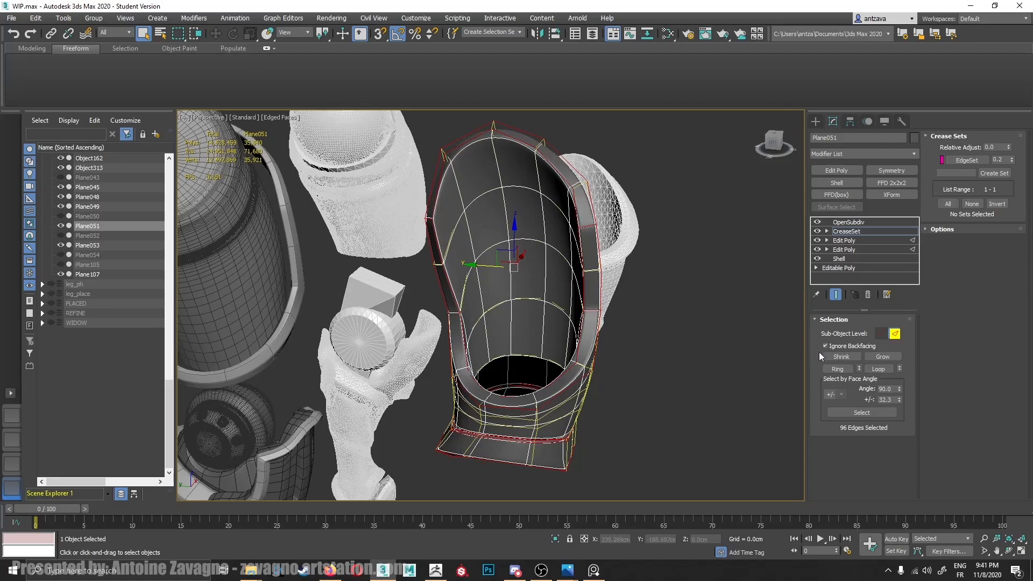
click(896, 333)
mouse_move(667, 323)
alt+middle_down()
mouse_move(545, 295)
mouse_move(618, 296)
mouse_move(592, 294)
alt+middle_up()
key(F4)
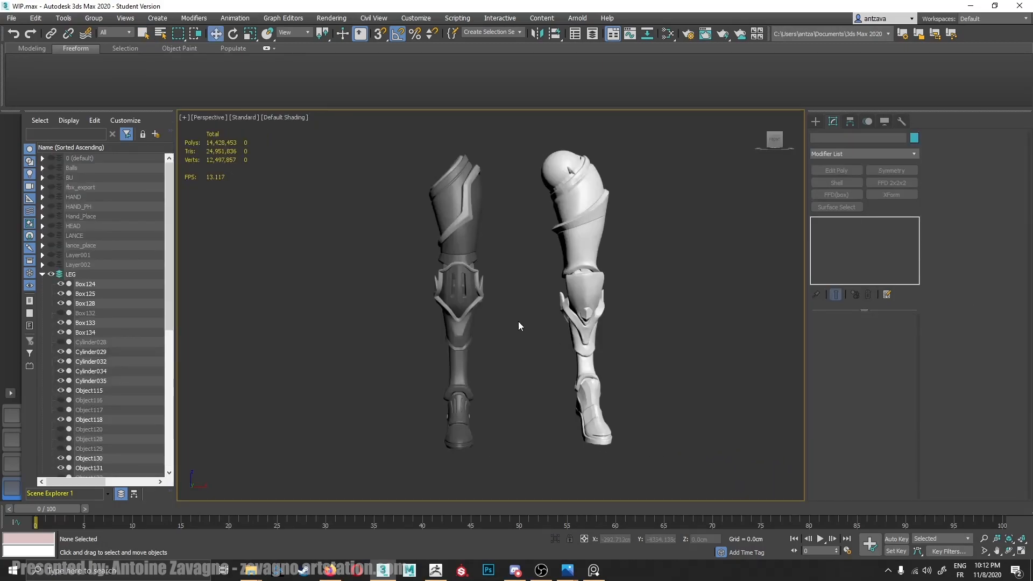
Compare the finished dark leg with the sculpted light leg from the front, side and back.
middle_drag(587, 385, 602, 340)
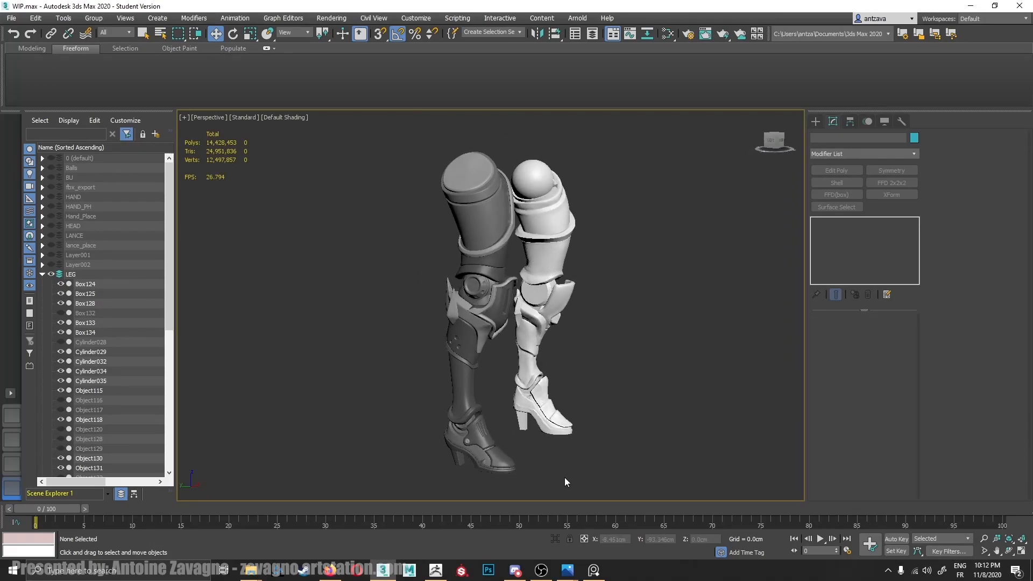
alt+middle_drag(533, 263, 525, 304)
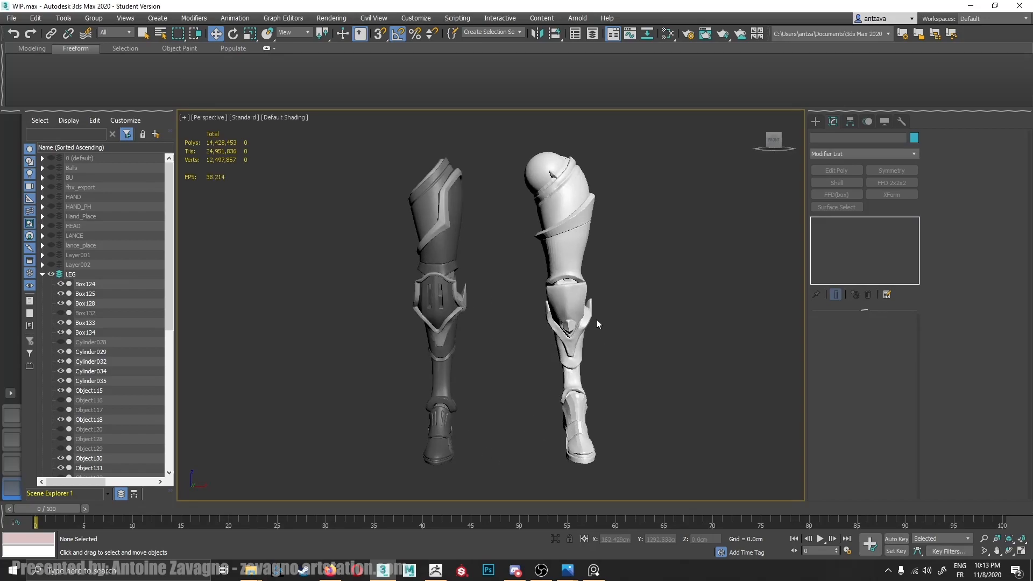
alt+middle_drag(577, 329, 521, 482)
alt+middle_drag(495, 402, 593, 339)
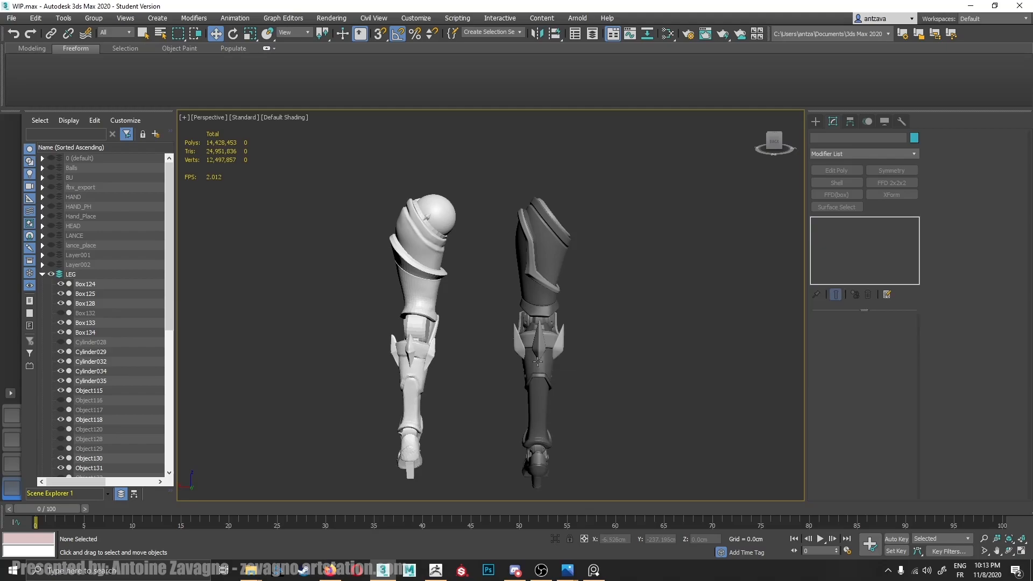
middle_drag(529, 336, 558, 344)
alt+middle_drag(558, 344, 477, 305)
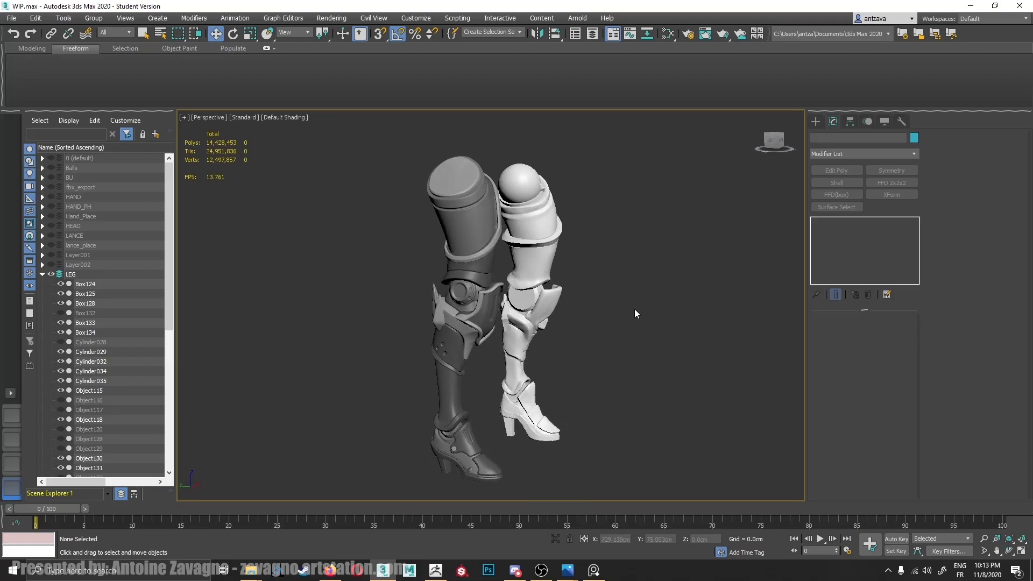
alt+middle_drag(621, 306, 510, 428)
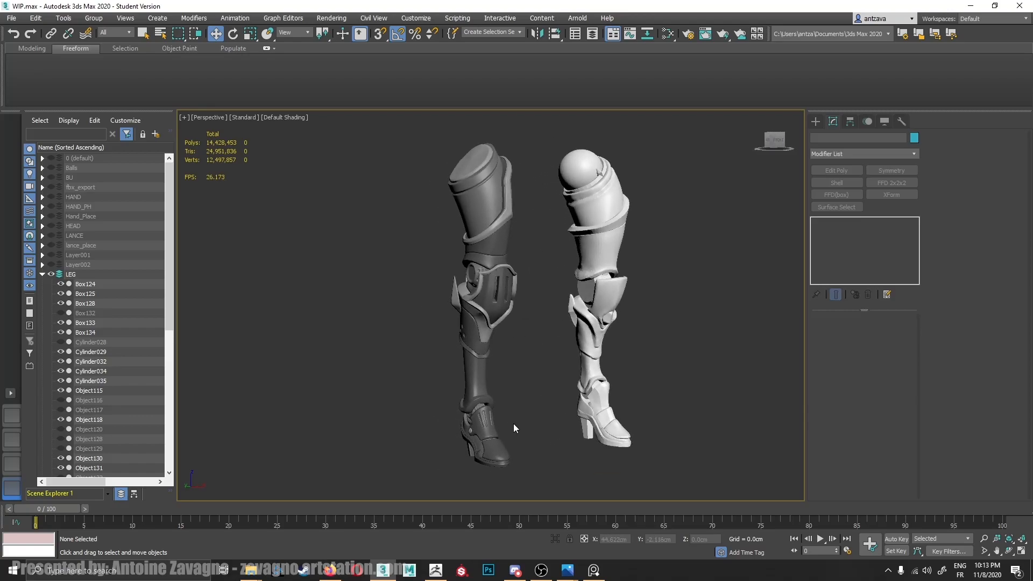
alt+middle_drag(503, 383, 486, 370)
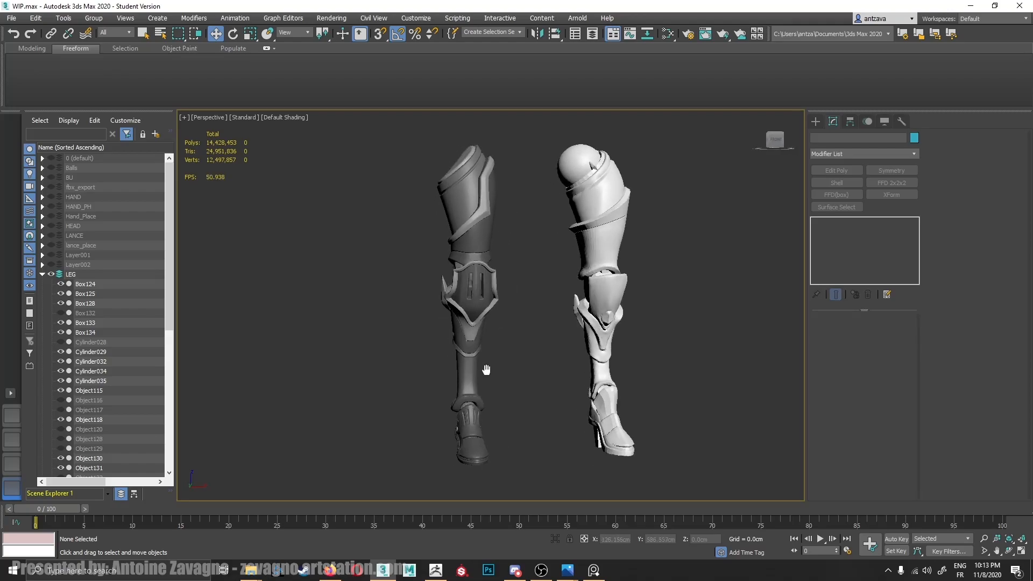
alt+middle_drag(556, 286, 495, 241)
Try moving the shin armour piece Plane053 away from the finished leg, and inspect the boot up close.
click(473, 330)
alt+middle_drag(473, 331, 505, 345)
drag(511, 334, 466, 334)
middle_drag(466, 334, 331, 332)
alt+middle_drag(629, 371, 616, 389)
alt+middle_drag(533, 399, 485, 419)
scroll(479, 429, up, 5)
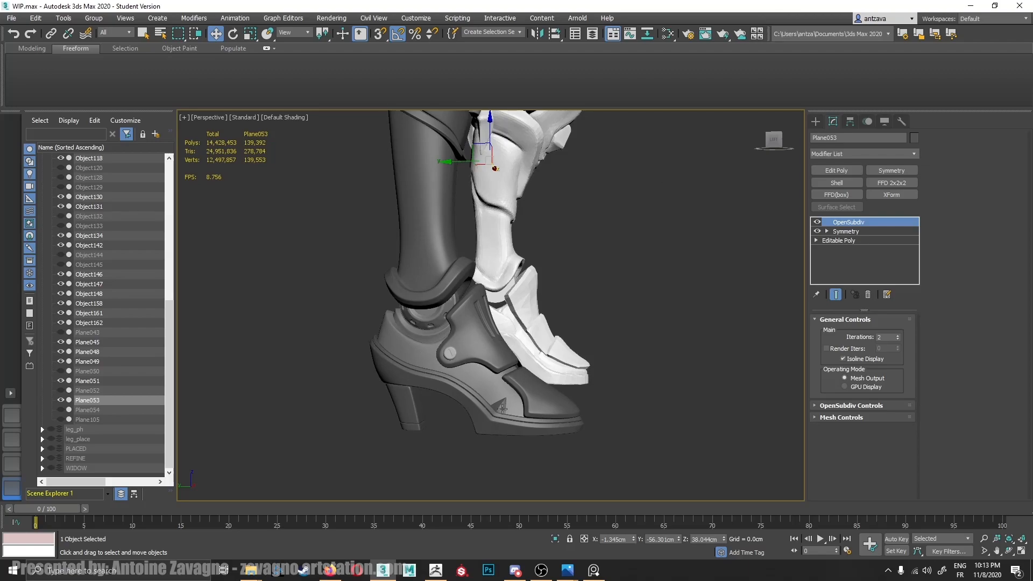
alt+middle_drag(500, 386, 484, 355)
Move the boot's heel and sole out beside the leg to show them as separate pieces.
click(417, 376)
drag(451, 376, 327, 394)
click(429, 349)
drag(481, 359, 253, 377)
alt+middle_drag(538, 367, 554, 366)
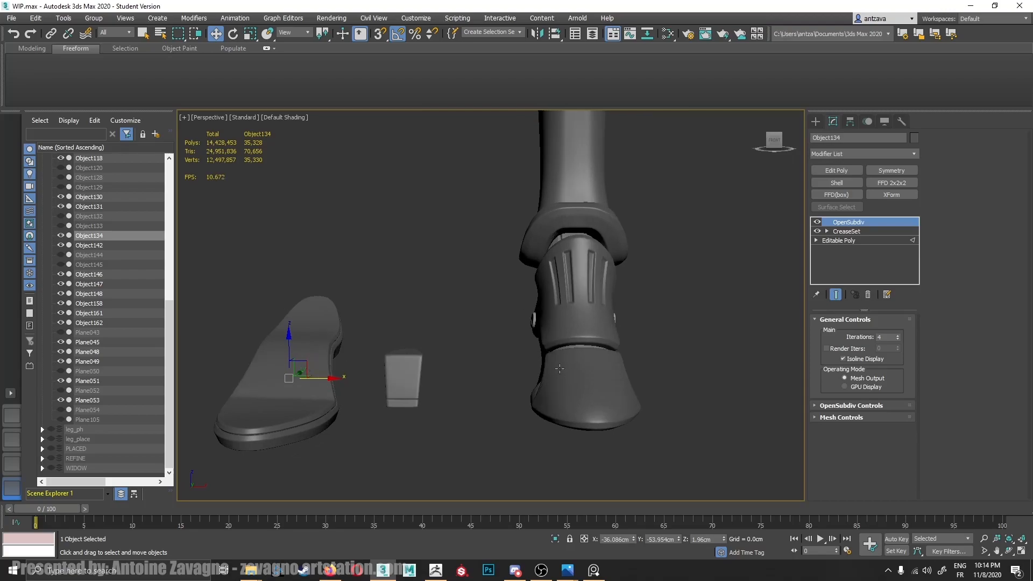
Move the slotted ankle plate with the toe cap, and the inner foot Plane045, away from the leg.
click(592, 370)
drag(622, 353, 202, 299)
click(582, 376)
drag(621, 413, 405, 383)
alt+middle_drag(441, 390, 486, 377)
Undo all moves of the boot parts to reassemble the foot, and review the complete leg.
key(ctrl+z)
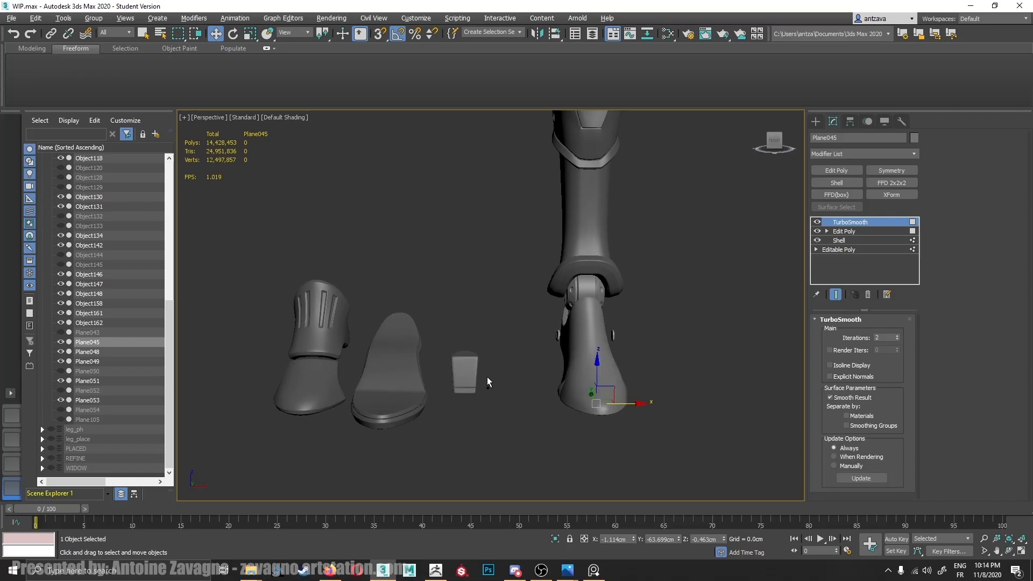
key(ctrl+z)
key(ctrl+z)
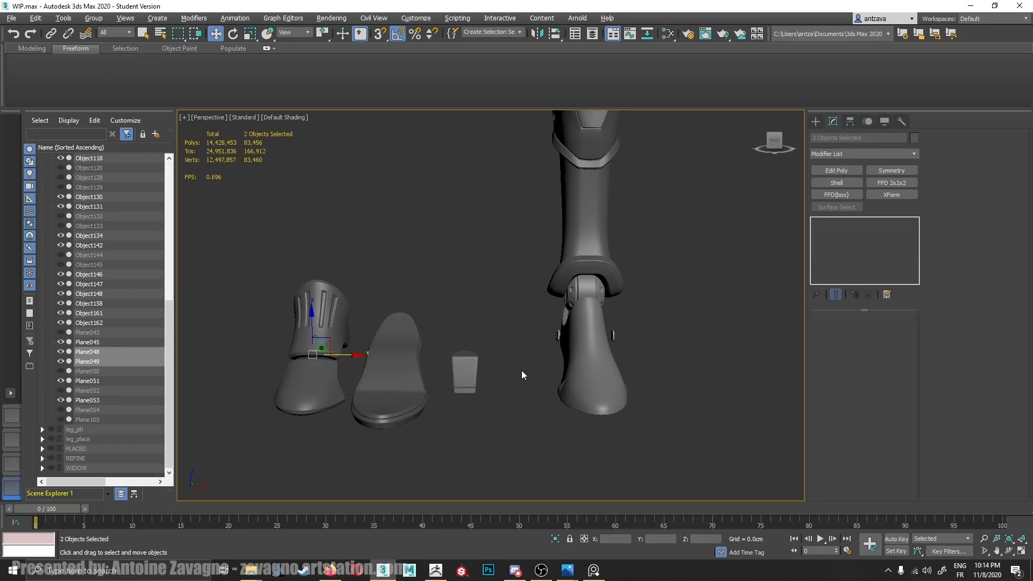
alt+middle_drag(521, 370, 669, 387)
key(ctrl+z)
key(ctrl+z)
key(ctrl+z)
key(ctrl+z)
middle_drag(540, 303, 567, 371)
scroll(500, 332, down, 2)
middle_drag(515, 317, 416, 355)
scroll(370, 363, down, 2)
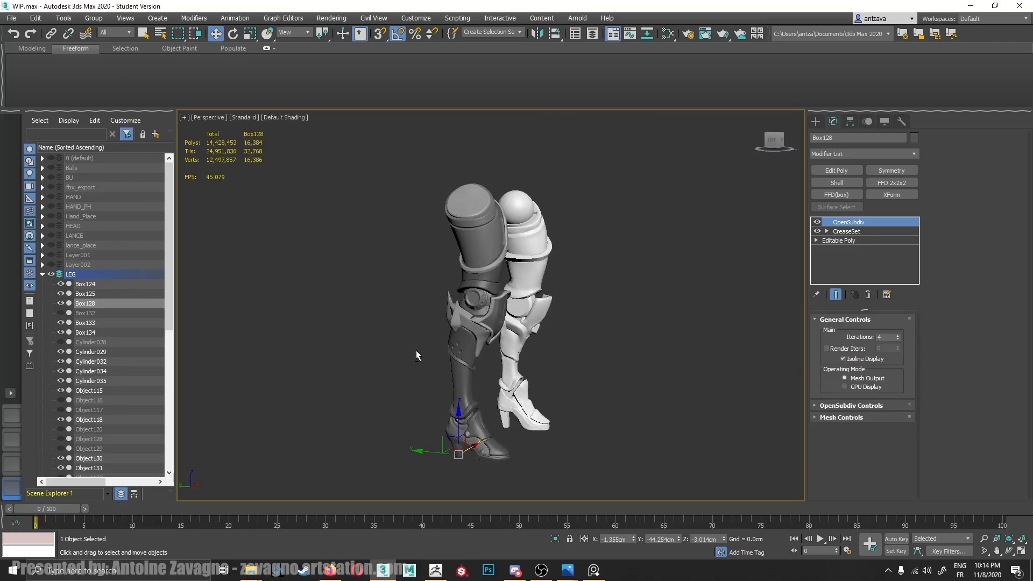
alt+middle_drag(575, 342, 504, 323)
Switch to ZBrush and load the Orb_hammeredMetal brush from the brush library.
key(alt+Tab)
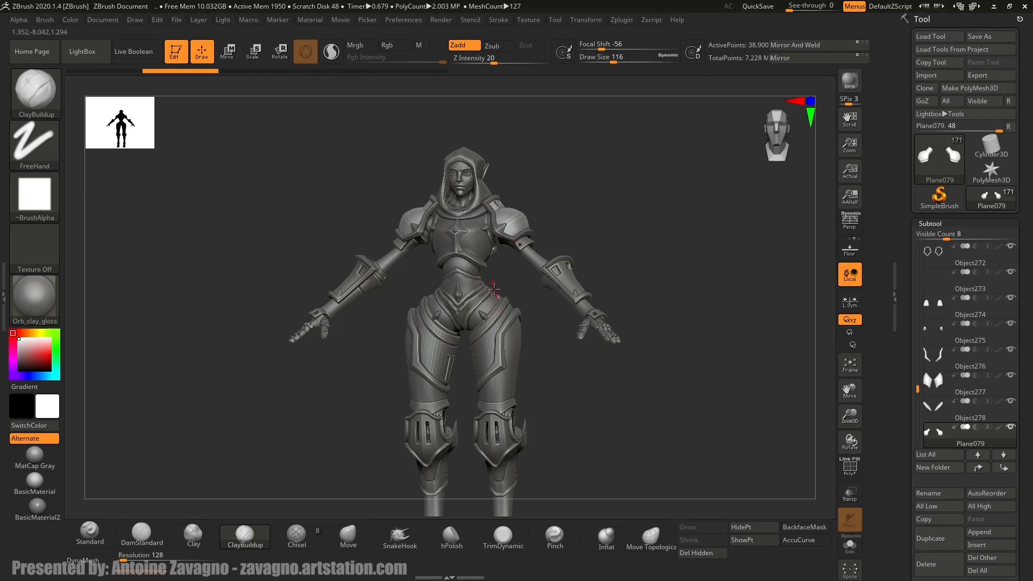
click(92, 57)
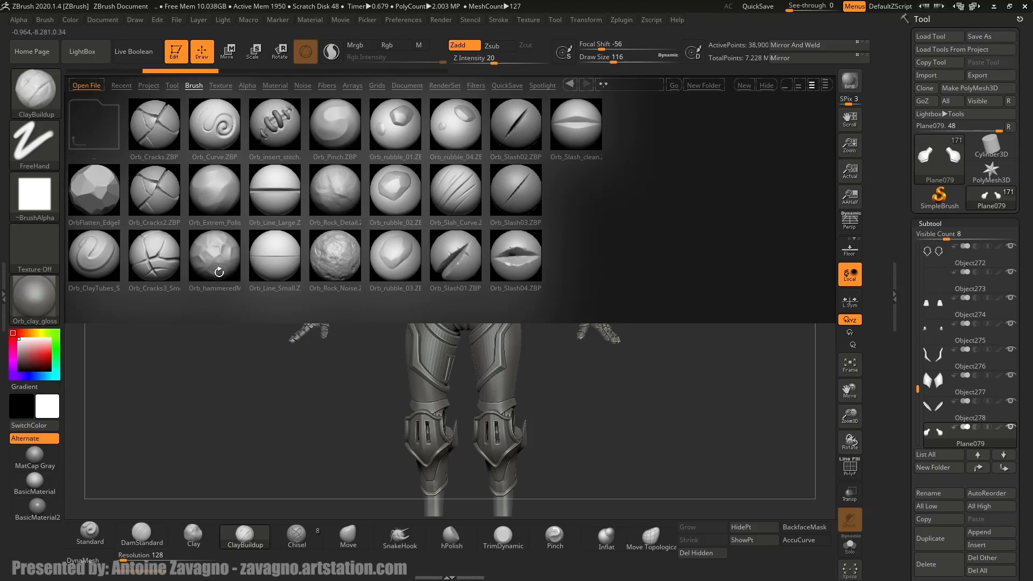
double_click(222, 265)
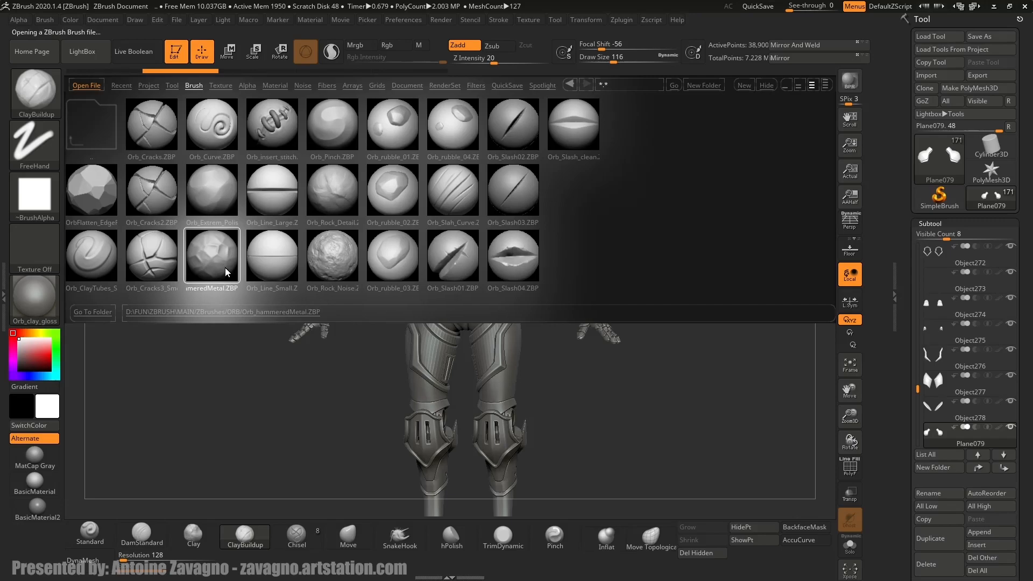
alt+drag(563, 223, 557, 262)
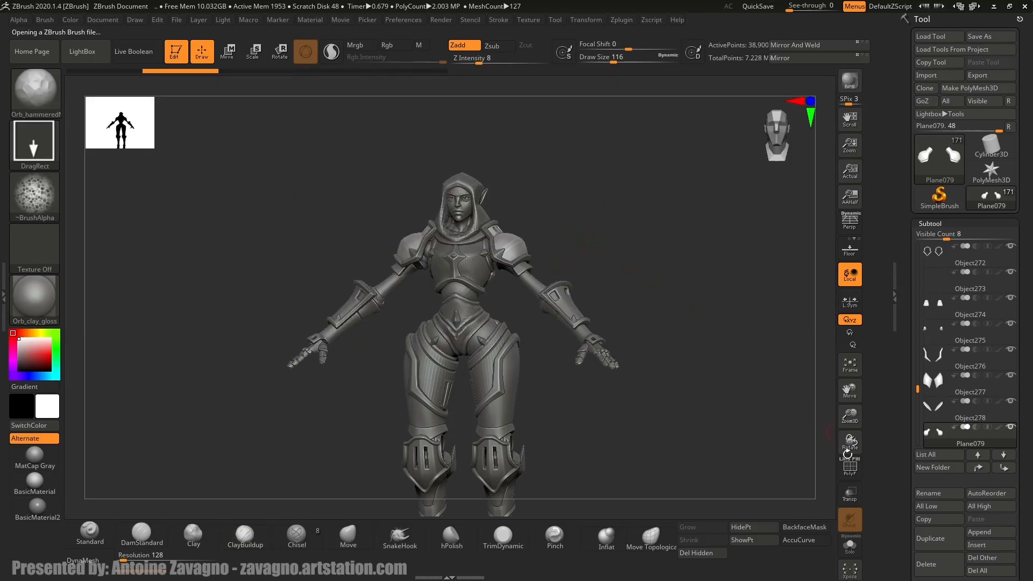
Isolate the shoulder armour Plane079 and examine its mesh density up close with the polyframe displayed.
click(849, 468)
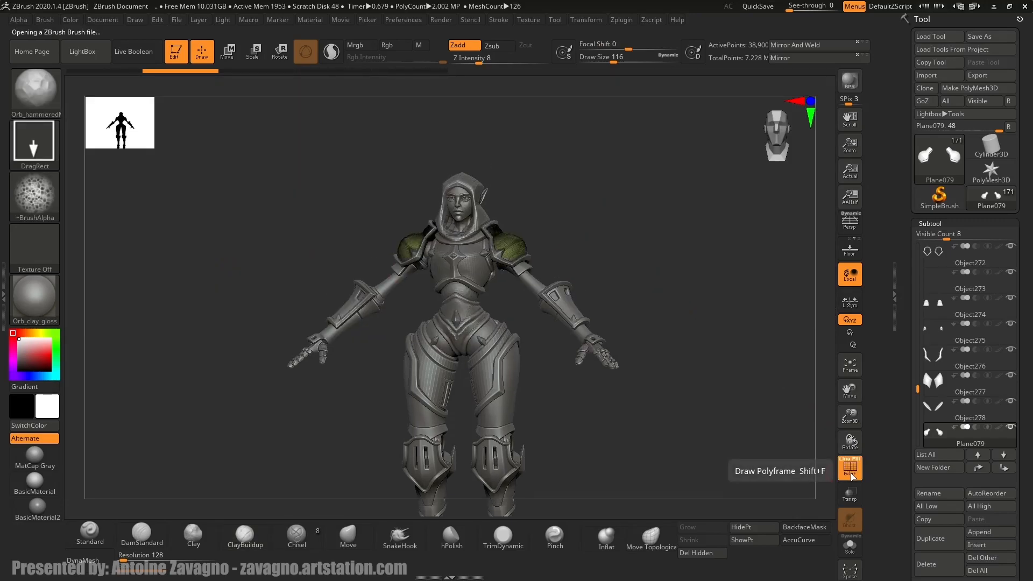
click(850, 545)
key(ctrl)
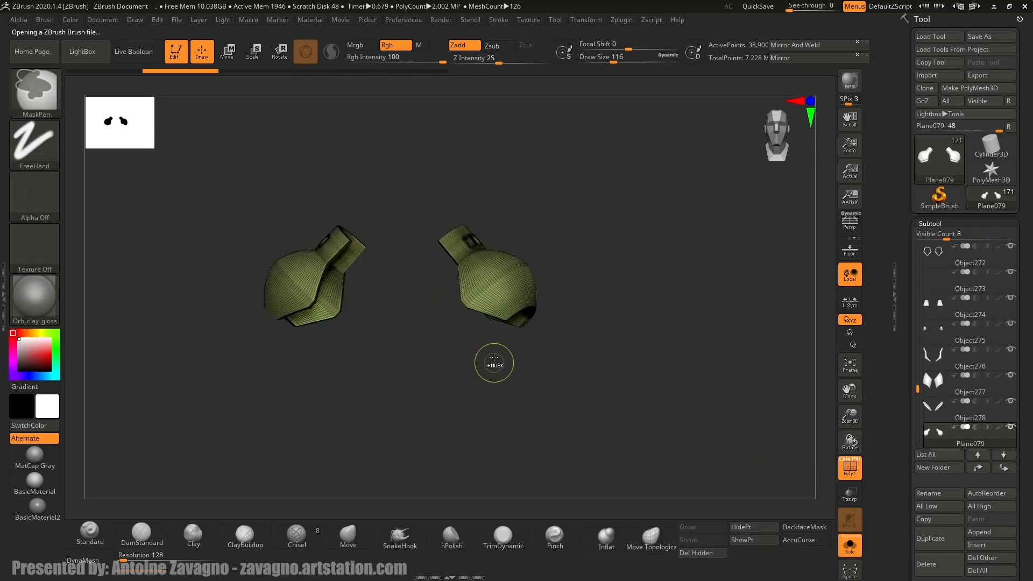
click(855, 475)
ctrl+right_drag(512, 269, 538, 392)
alt+right_drag(483, 309, 479, 352)
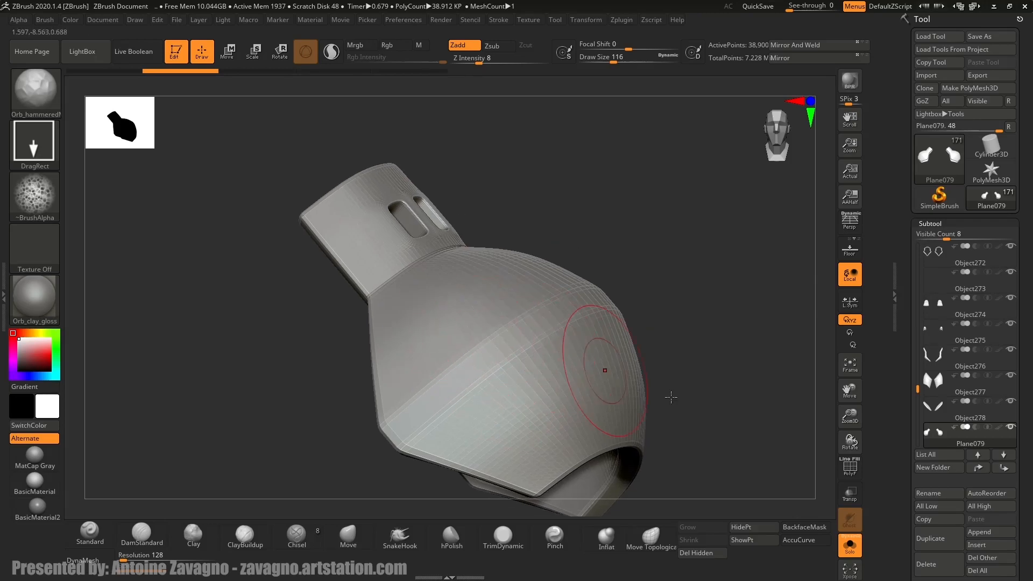
click(853, 473)
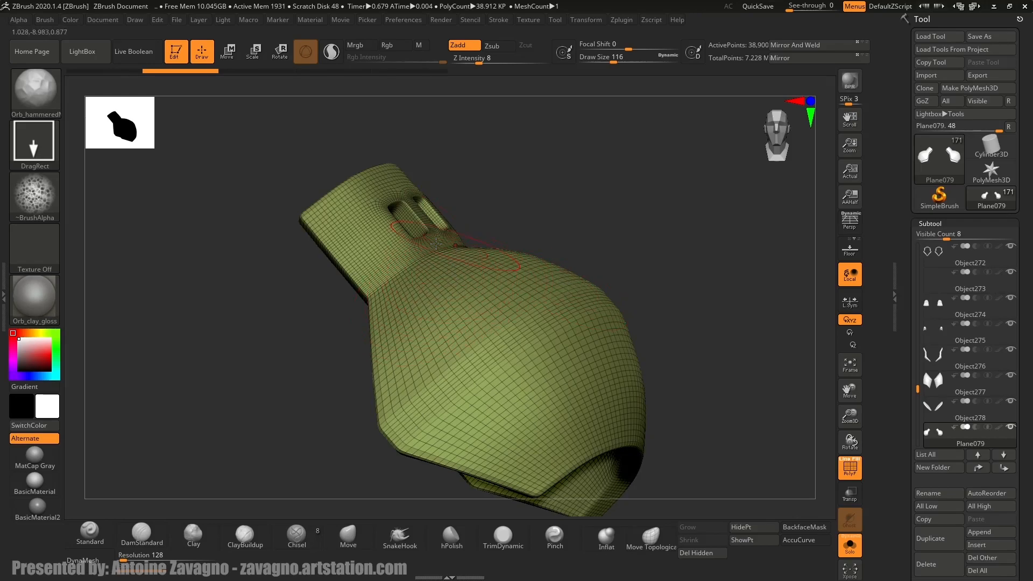
drag(325, 337, 317, 357)
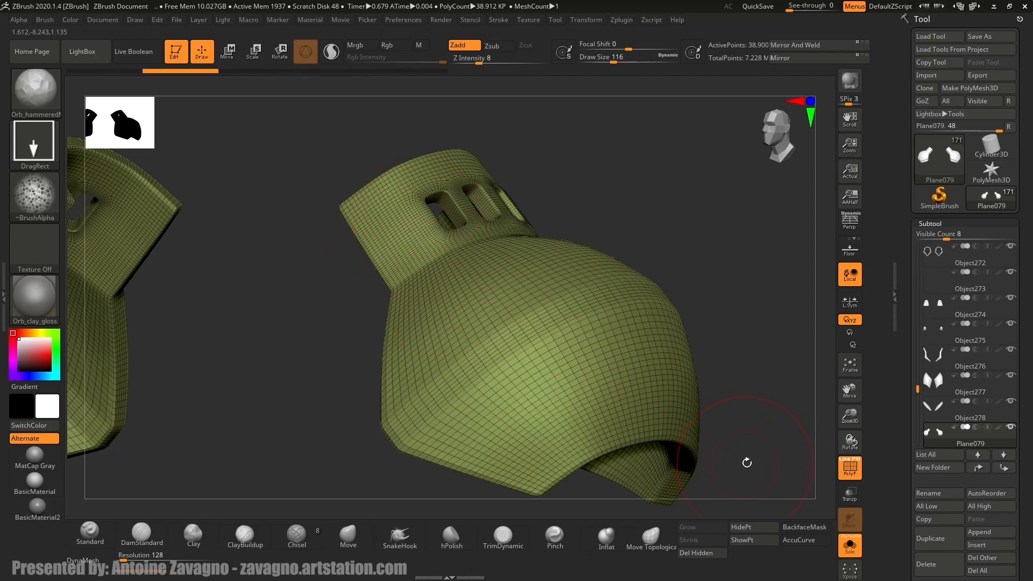
Turn off the polyframe and subdivide the shoulder armour twice.
click(850, 467)
key(ctrl+d)
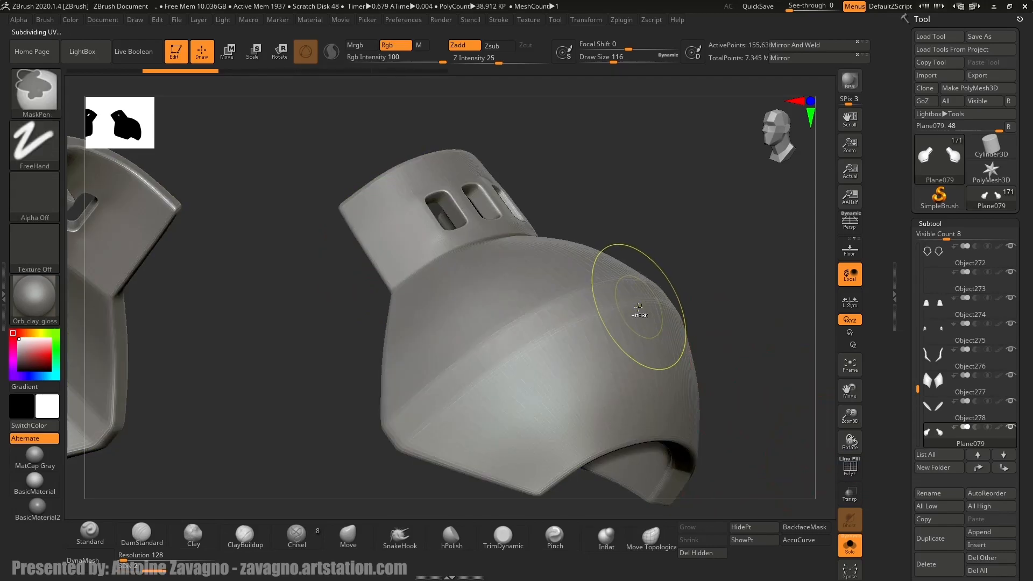
key(ctrl+d)
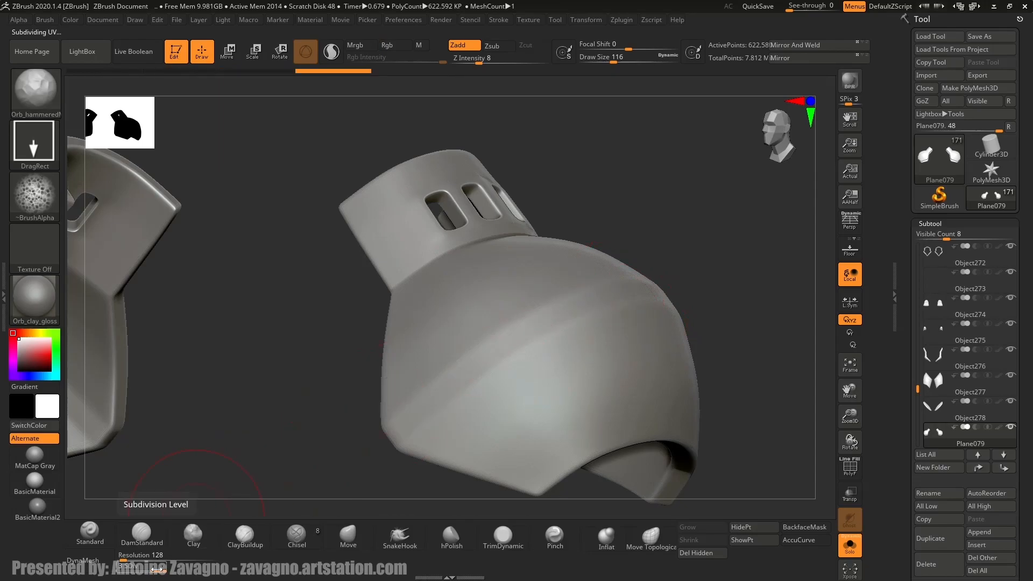
DynaMesh the shoulder armour at resolution 2336.
click(173, 559)
drag(173, 559, 177, 554)
click(79, 562)
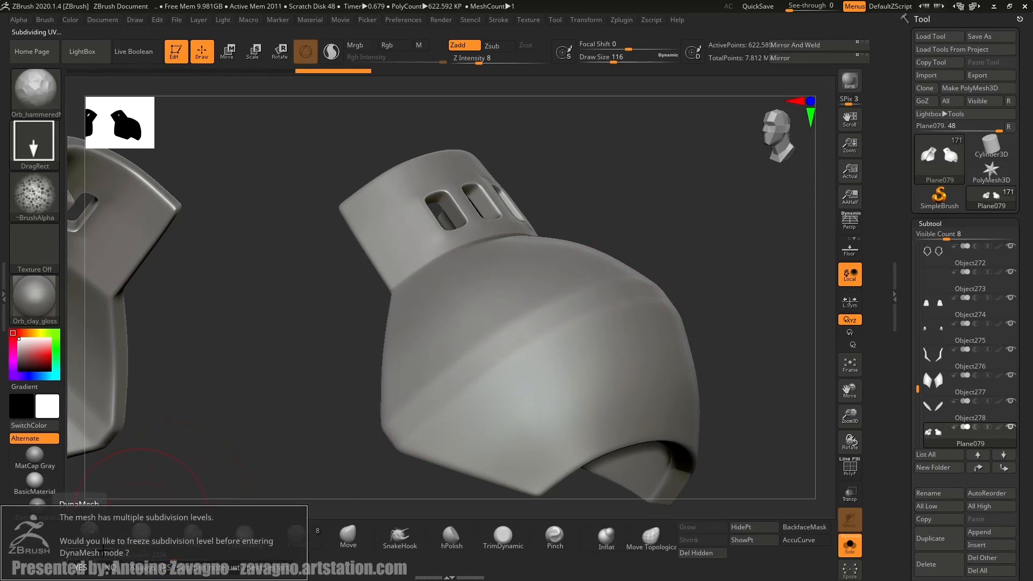
click(110, 568)
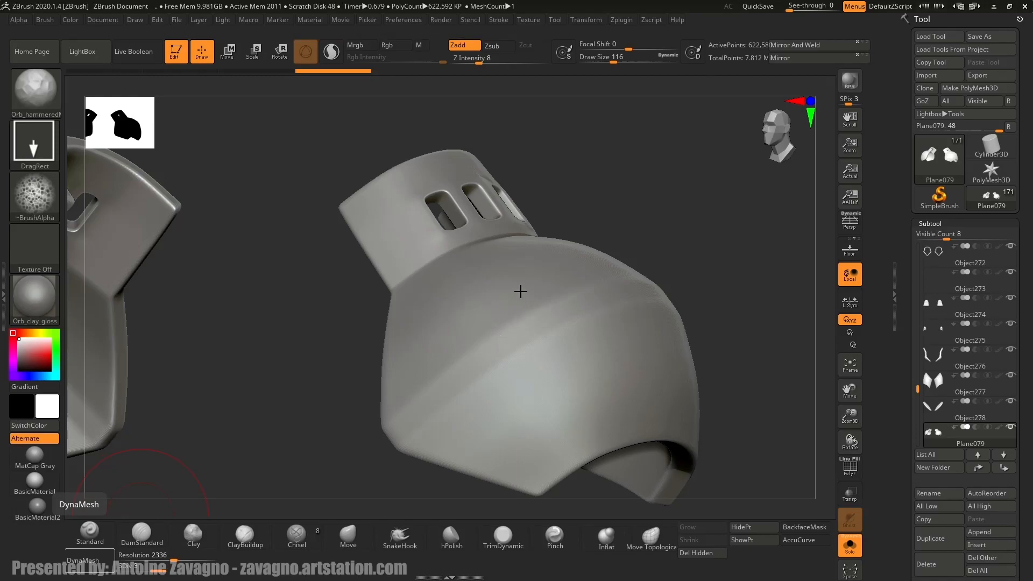
Examine the remeshed shoulder armour's density up close with the polyframe displayed, then hide the polyframe.
click(849, 468)
ctrl+right_drag(521, 484, 481, 335)
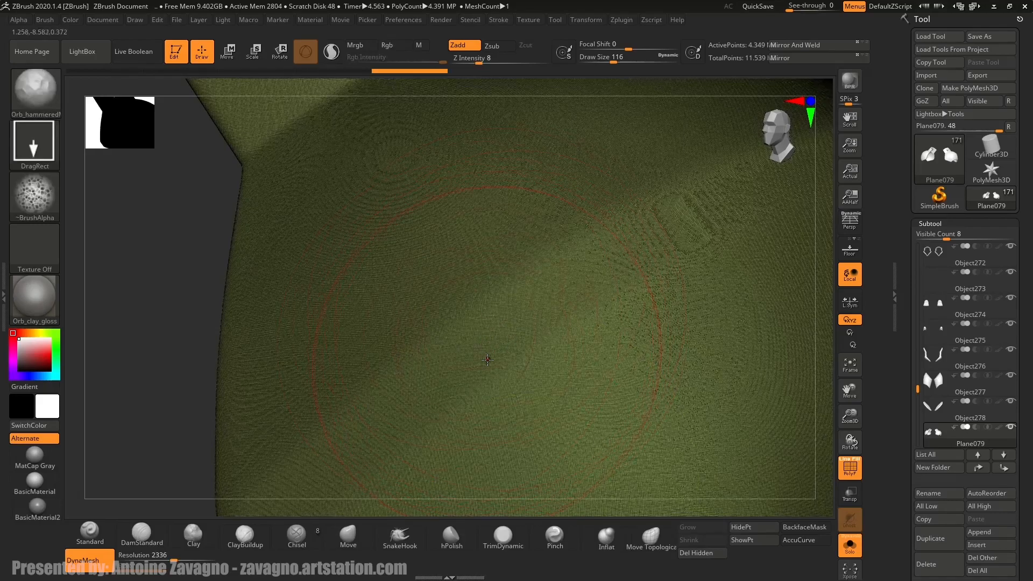
click(852, 474)
ctrl+right_drag(511, 397, 484, 355)
ctrl+right_drag(507, 233, 479, 278)
ctrl+right_drag(418, 363, 420, 322)
right_drag(450, 283, 453, 284)
right_drag(455, 249, 461, 248)
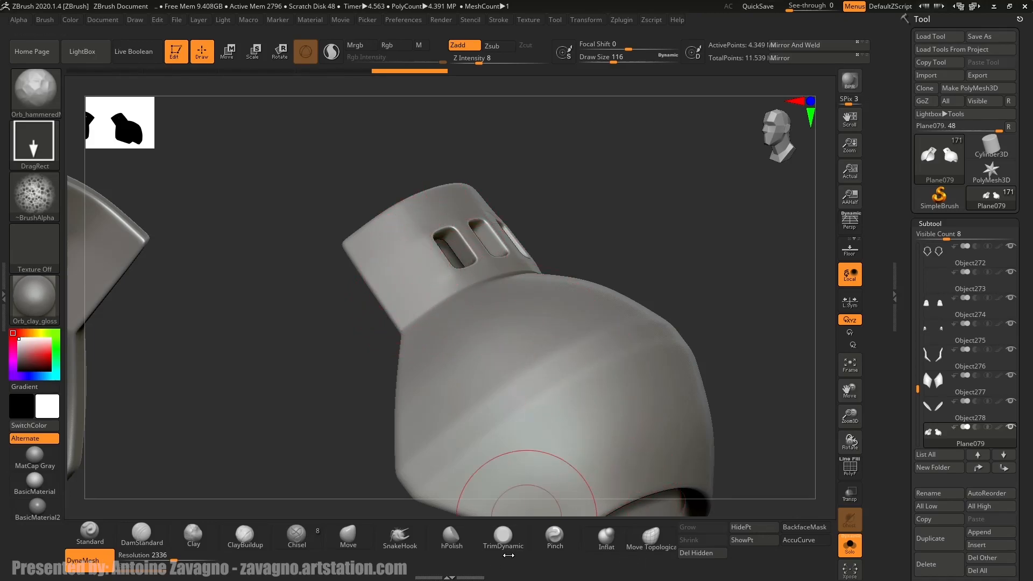
Switch to the hPolish brush and polish the collar's outer face beside the slots at draw size 90.
click(454, 546)
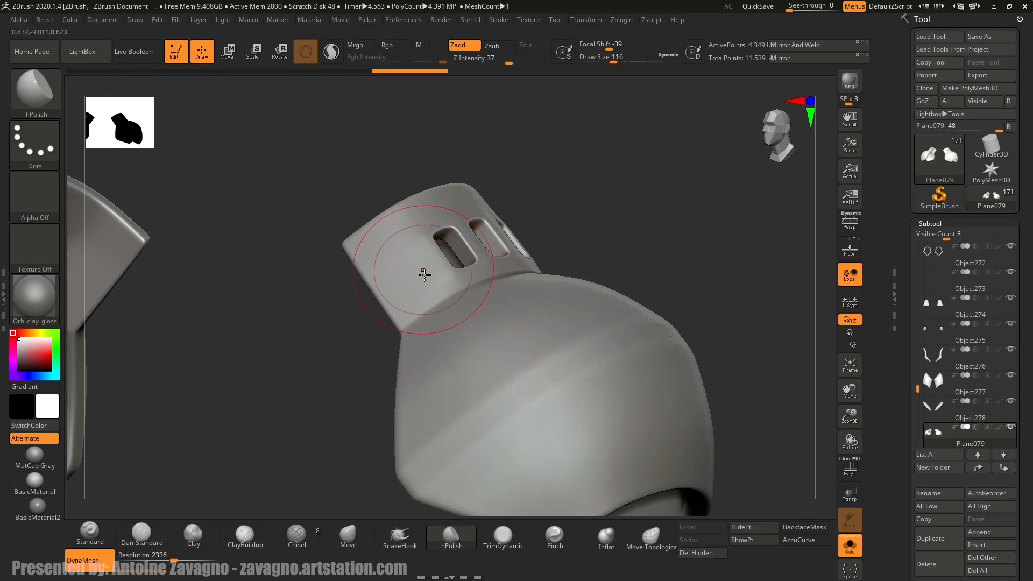
ctrl+right_drag(410, 273, 416, 310)
key(s)
drag(425, 284, 420, 284)
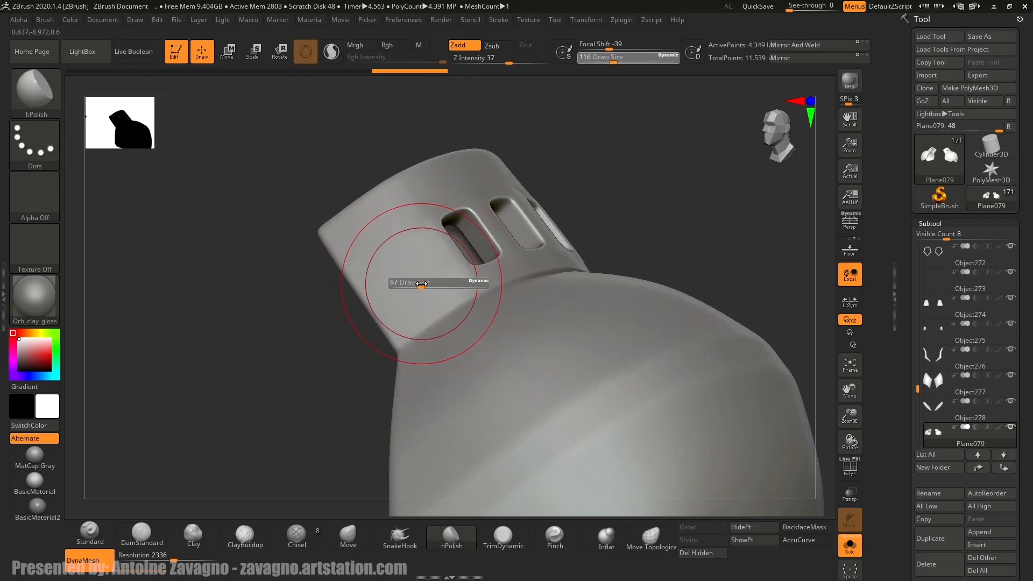
right_drag(418, 253, 442, 232)
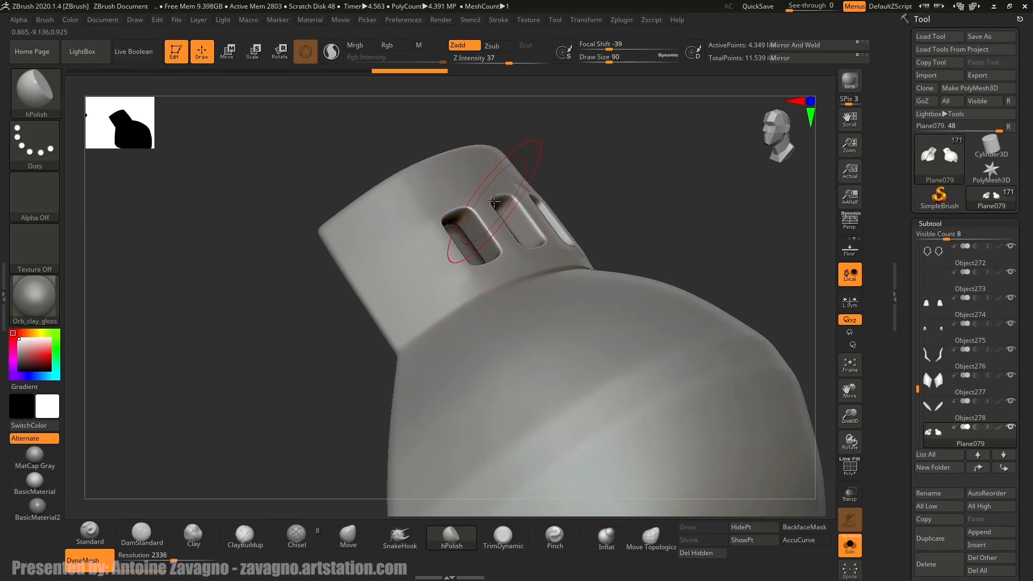
right_drag(404, 259, 427, 219)
Reduce the draw size to 74 and polish the collar strip between the slots and the shoulder seam.
key(s)
mouse_move(429, 223)
mouse_down()
mouse_move(432, 212)
mouse_move(473, 284)
mouse_up()
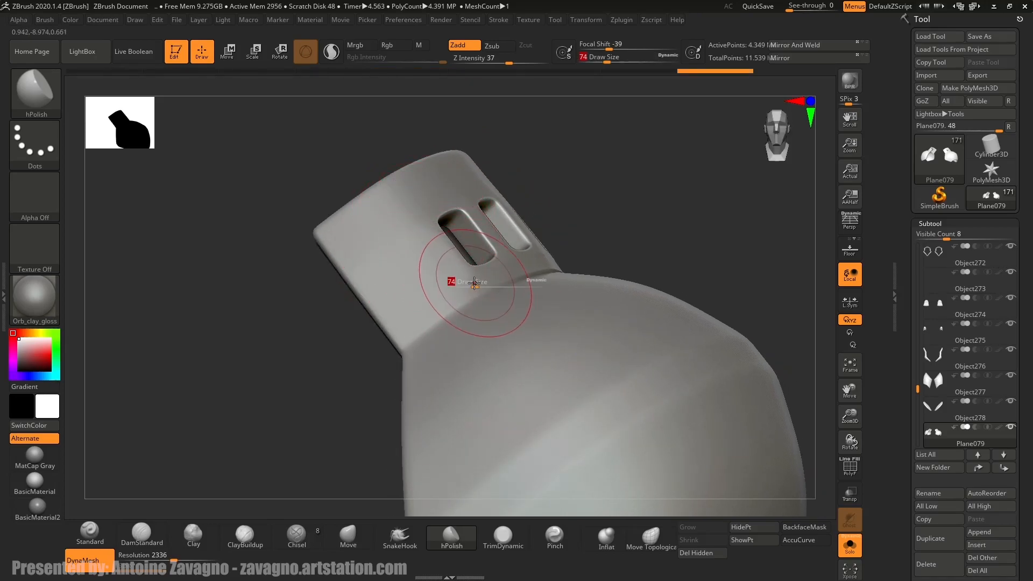
mouse_move(445, 271)
ctrl+right_down()
mouse_move(456, 323)
mouse_move(521, 286)
ctrl+right_up()
drag(521, 286, 482, 313)
mouse_move(481, 313)
right_down()
mouse_move(470, 288)
mouse_move(438, 293)
mouse_move(452, 277)
right_up()
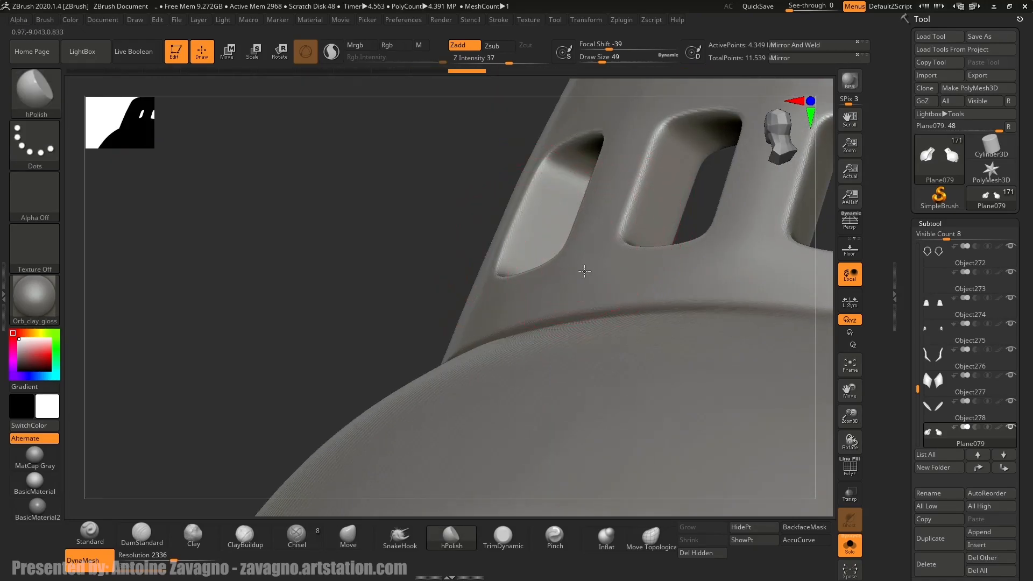
Polish the collar surface directly below and between the slots, reducing the draw size to 41.
key(s)
drag(596, 232, 600, 232)
drag(570, 269, 615, 221)
mouse_move(615, 221)
right_down()
mouse_move(662, 188)
mouse_move(620, 257)
right_up()
key(s)
mouse_move(620, 257)
mouse_down()
mouse_move(603, 234)
mouse_move(606, 280)
mouse_up()
Polish the collar band above the row of slots at draw size 41.
mouse_move(466, 196)
right_down()
mouse_move(481, 187)
mouse_move(469, 212)
mouse_move(422, 137)
mouse_move(485, 183)
right_up()
drag(519, 174, 478, 185)
drag(479, 186, 558, 161)
right_drag(558, 161, 525, 175)
mouse_move(574, 176)
mouse_down()
mouse_move(538, 178)
mouse_move(557, 180)
mouse_up()
mouse_move(557, 180)
mouse_down()
mouse_move(533, 178)
mouse_move(563, 163)
mouse_up()
mouse_move(563, 163)
right_down()
mouse_move(479, 173)
mouse_move(509, 166)
mouse_move(500, 166)
right_up()
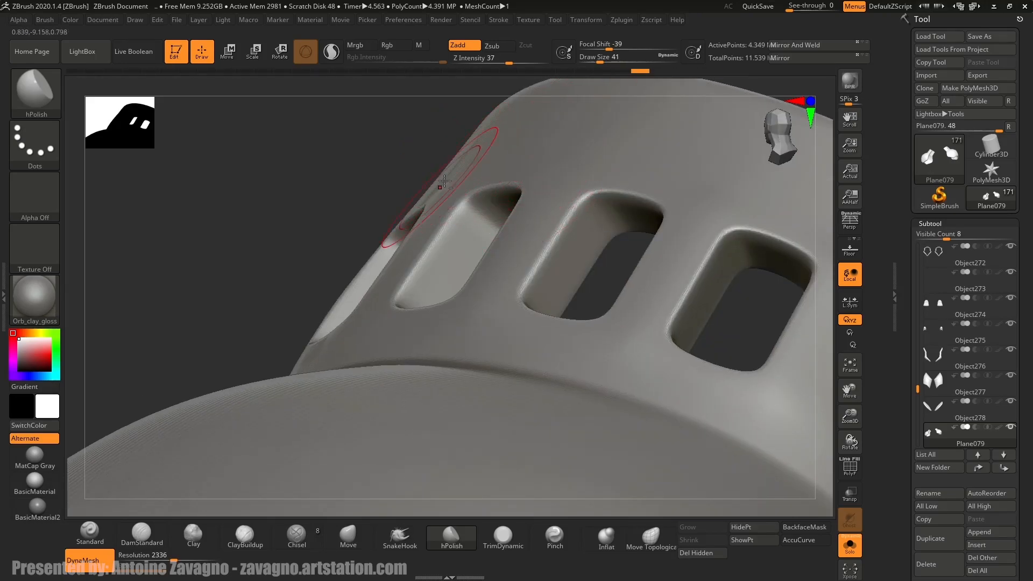
Smooth and polish the collar around the outermost slots with a smaller draw size.
right_drag(455, 176, 421, 160)
mouse_move(421, 196)
right_down()
mouse_move(410, 194)
mouse_move(453, 169)
right_up()
key(shift)
key(s)
drag(453, 170, 446, 169)
key(shift)
key(shift)
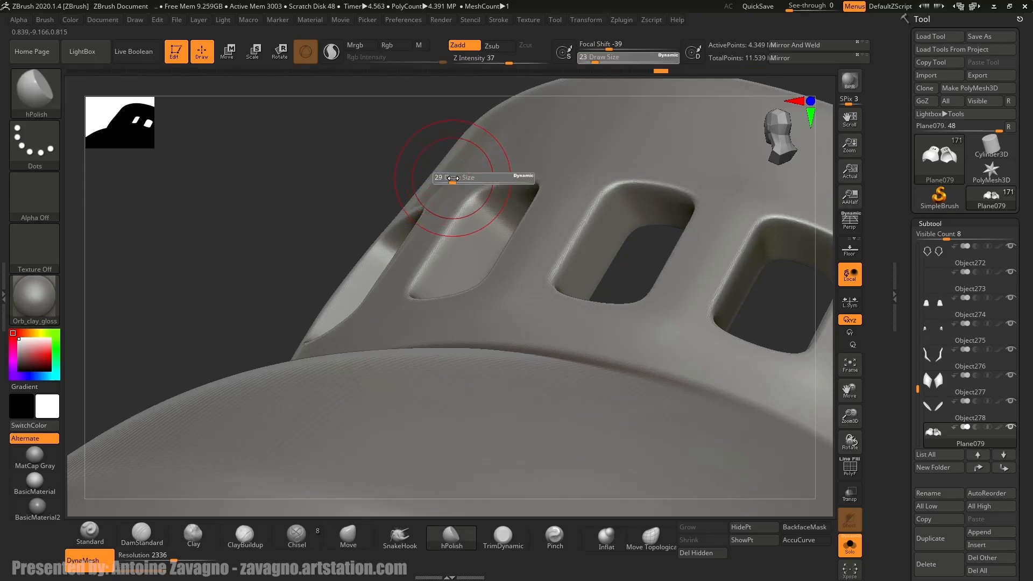
Raise the draw size to 59 and polish the collar surface around and above the far slots.
mouse_move(458, 199)
ctrl+right_down()
mouse_move(459, 236)
mouse_move(423, 248)
mouse_move(482, 214)
mouse_move(347, 202)
ctrl+right_up()
key(s)
drag(349, 195, 328, 198)
key(s)
mouse_move(373, 158)
right_down()
mouse_move(382, 143)
mouse_move(350, 196)
right_up()
drag(350, 196, 369, 169)
mouse_move(358, 179)
right_down()
mouse_move(293, 210)
mouse_move(237, 207)
right_up()
drag(445, 198, 473, 218)
mouse_move(495, 215)
right_down()
mouse_move(420, 220)
mouse_move(482, 154)
right_up()
drag(482, 155, 480, 145)
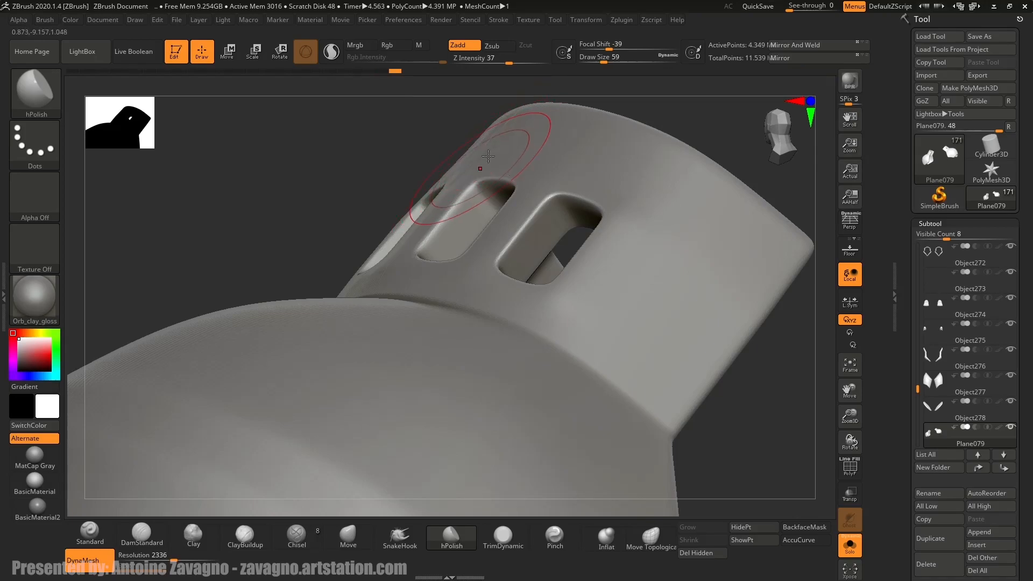
Polish and smooth the band between the slots and the collar's upper rim.
right_drag(437, 261, 450, 235)
alt+drag(461, 146, 458, 149)
mouse_move(467, 155)
right_down()
mouse_move(498, 131)
mouse_move(398, 152)
right_up()
shift+drag(405, 151, 479, 148)
right_drag(503, 157, 602, 167)
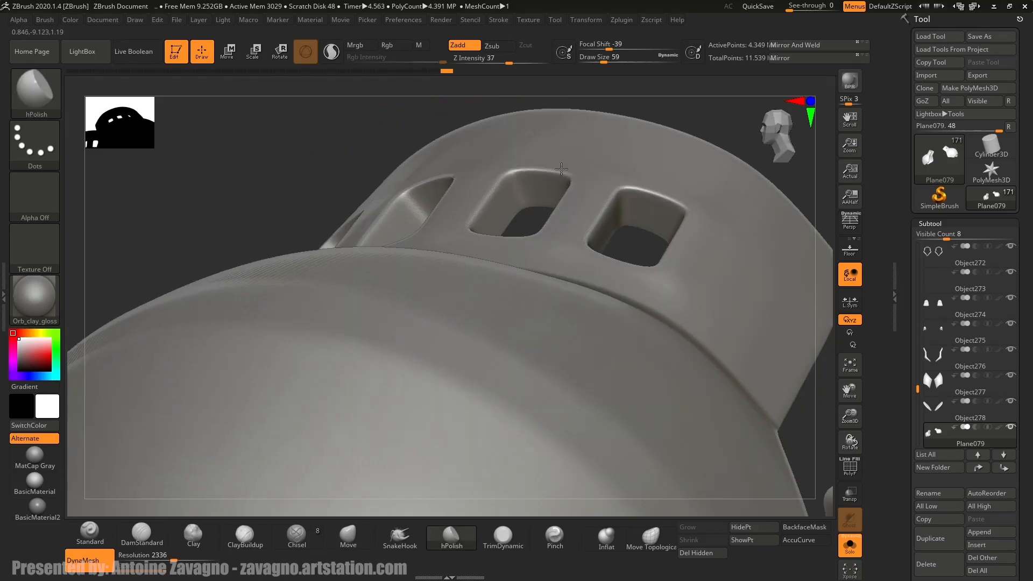
drag(606, 168, 620, 154)
right_drag(568, 210, 613, 162)
mouse_move(613, 162)
mouse_down()
mouse_move(585, 203)
mouse_move(636, 157)
mouse_move(622, 168)
mouse_move(618, 156)
mouse_up()
Reduce the draw size to 44 and polish the collar between the slots' lower ends and the shoulder seam.
mouse_move(475, 267)
right_down()
mouse_move(463, 284)
mouse_move(484, 240)
right_up()
key(s)
drag(484, 240, 480, 240)
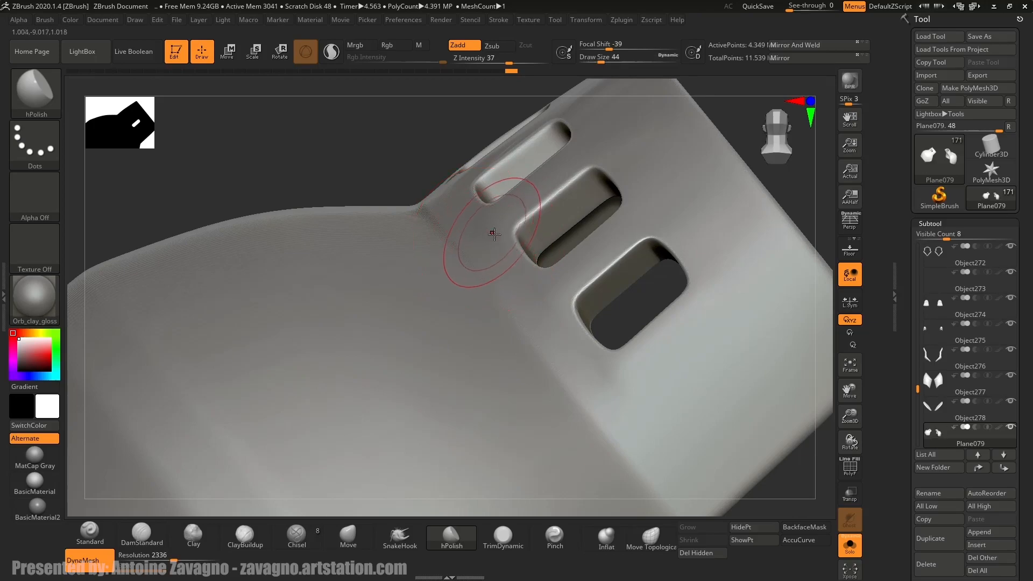
right_drag(464, 197, 456, 188)
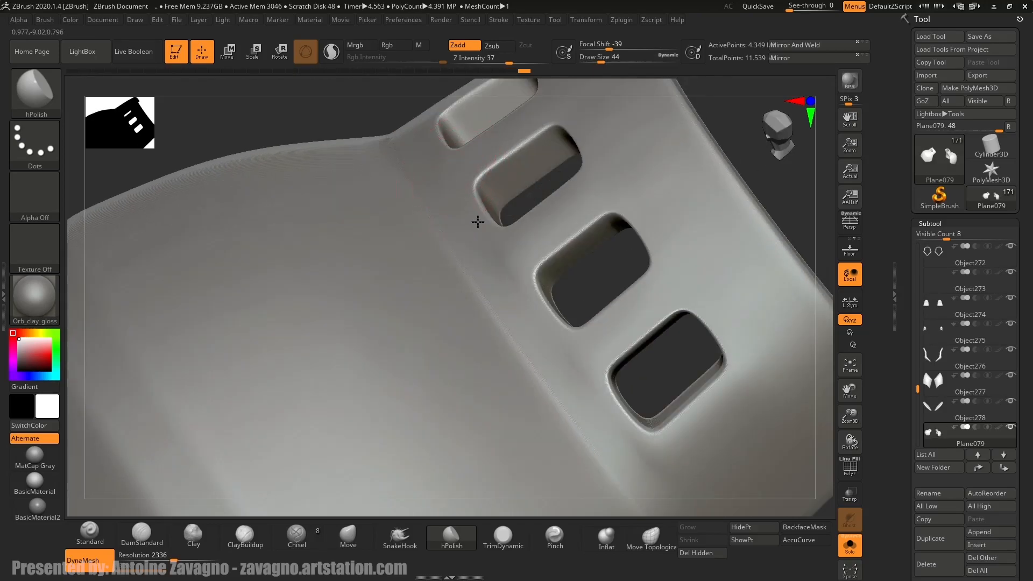
drag(535, 300, 452, 243)
mouse_move(484, 258)
ctrl+right_down()
mouse_move(462, 204)
mouse_move(465, 242)
ctrl+right_up()
ctrl+right_drag(525, 298, 546, 350)
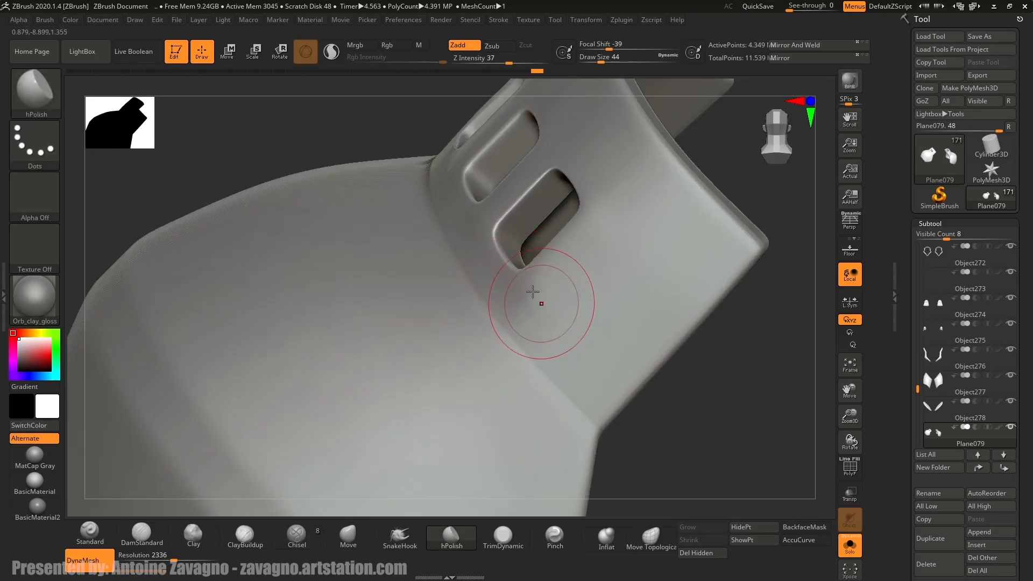
drag(509, 303, 537, 274)
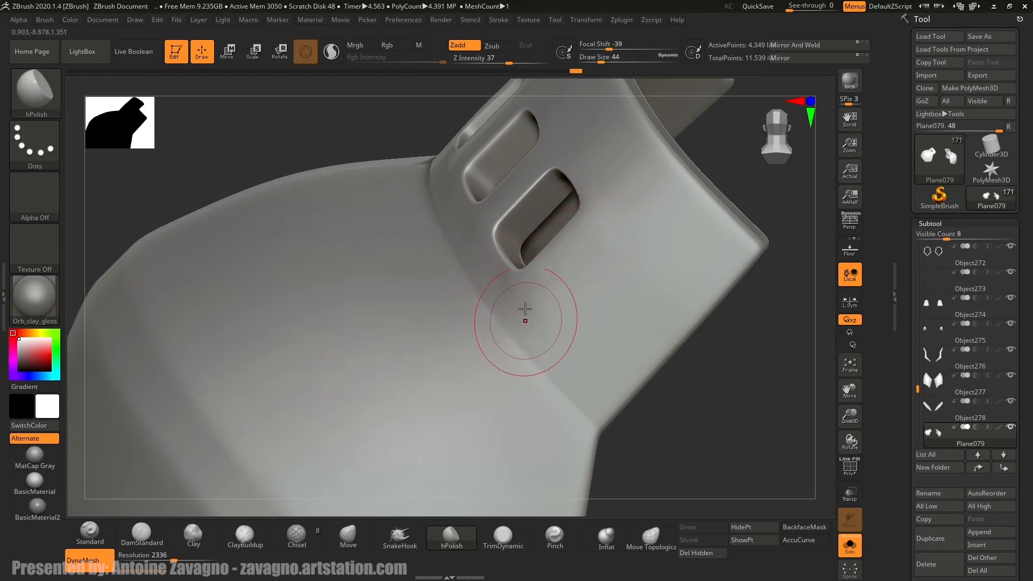
Polish the remaining uneven areas beside the end slots all around the collar.
mouse_move(452, 204)
right_down()
mouse_move(450, 173)
mouse_move(452, 194)
mouse_move(416, 247)
mouse_move(413, 194)
mouse_move(495, 208)
mouse_move(404, 218)
mouse_move(372, 377)
right_up()
right_drag(346, 231, 331, 248)
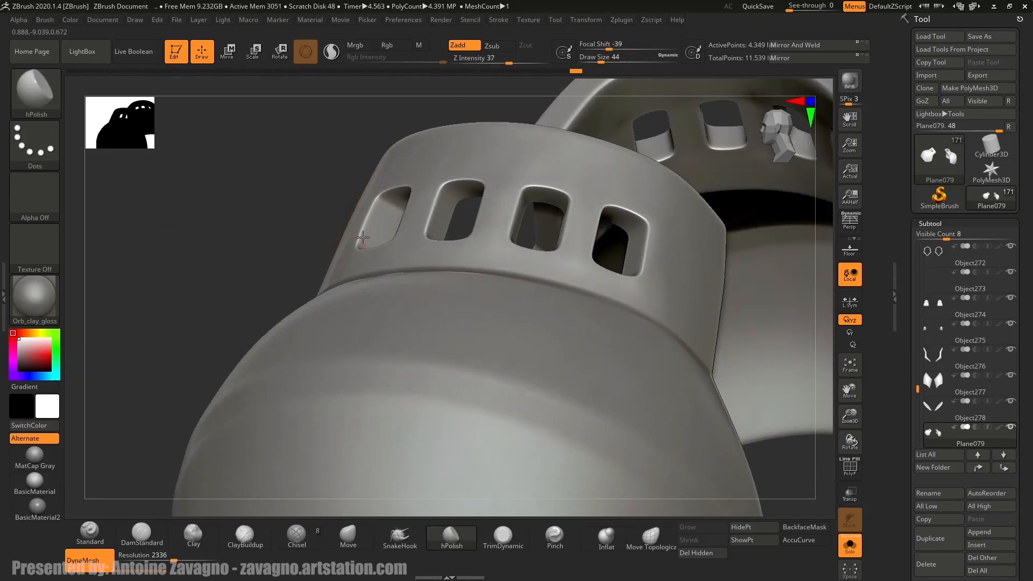
right_drag(362, 237, 353, 235)
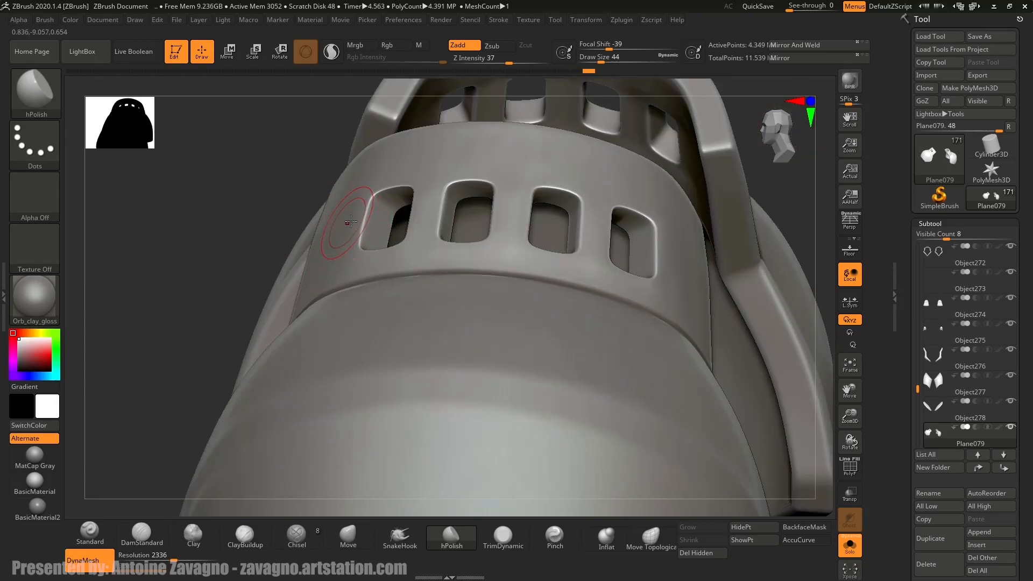
right_drag(356, 221, 401, 173)
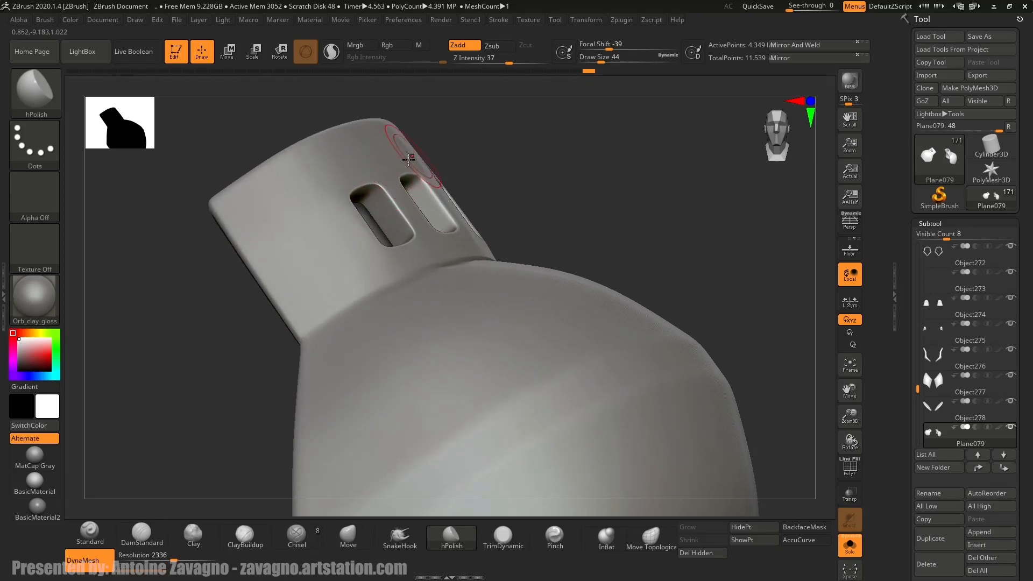
mouse_move(419, 136)
right_down()
mouse_move(422, 166)
mouse_move(405, 166)
mouse_move(375, 237)
mouse_move(393, 199)
mouse_move(368, 177)
right_up()
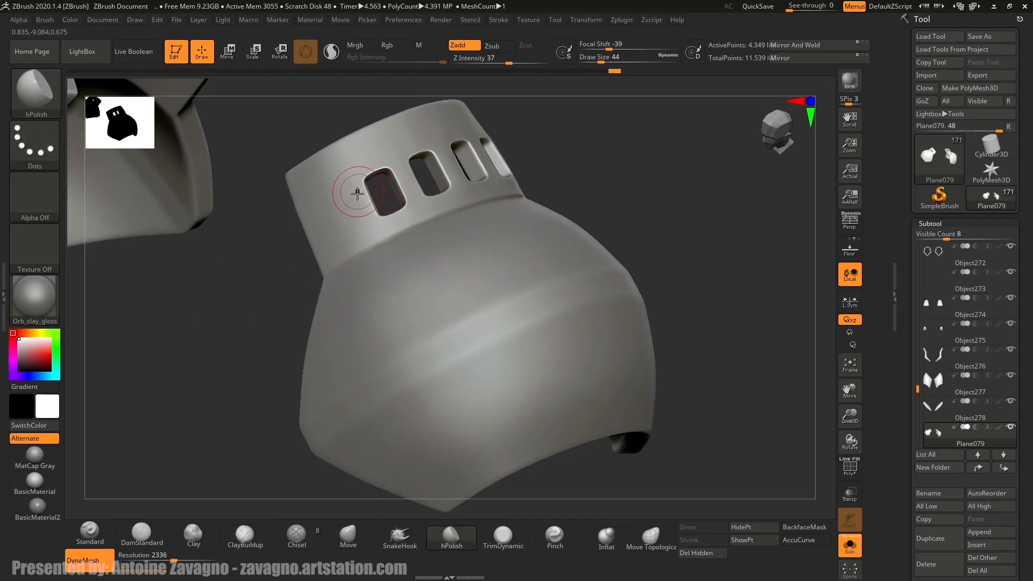
Load the Orb_hammeredMetal brush from the brush library and turn on backface masking.
click(96, 60)
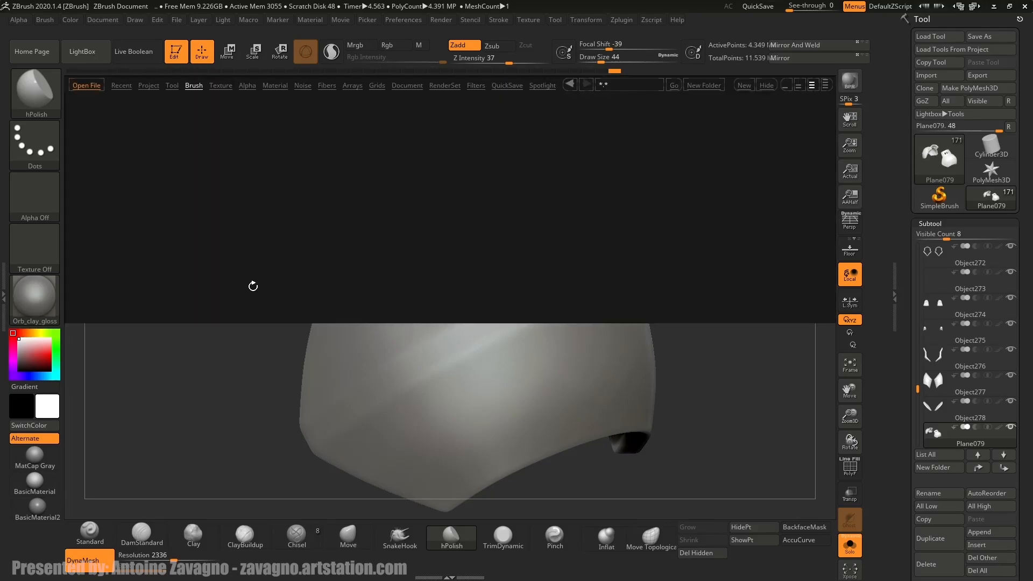
double_click(224, 273)
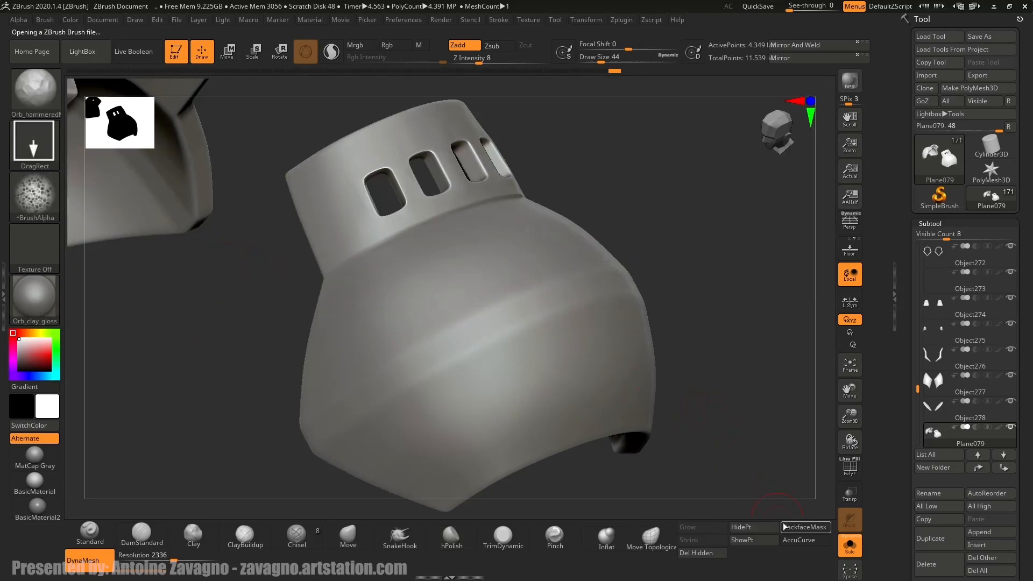
click(799, 529)
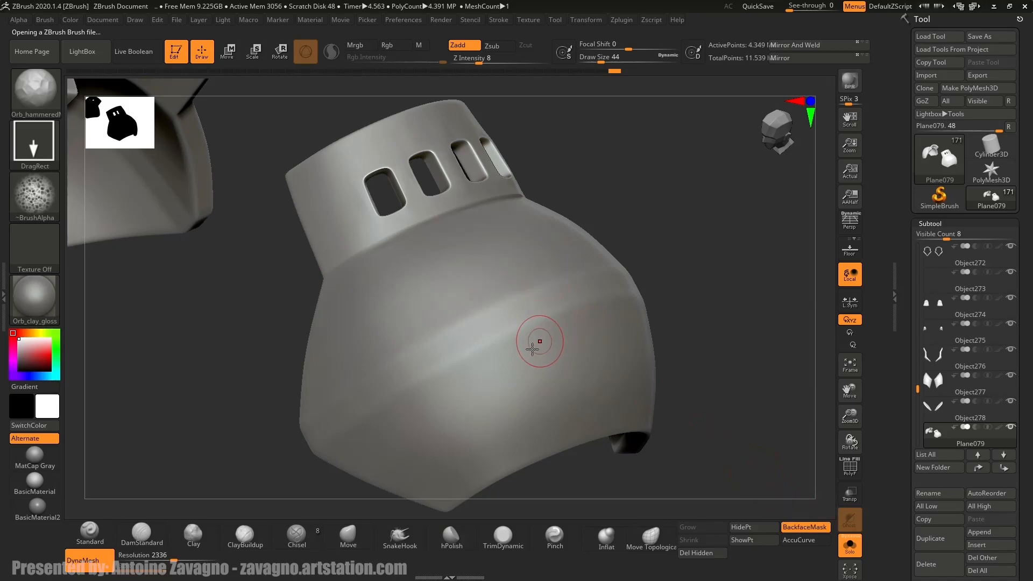
Stamp hammered-metal facets across the middle of the shoulder shell's outer surface.
right_drag(518, 301, 551, 257)
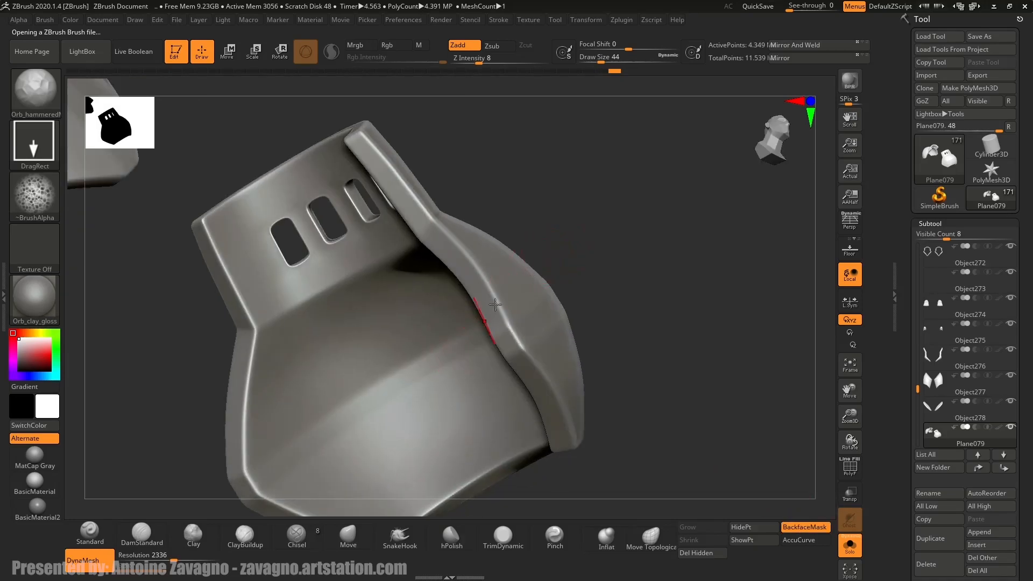
mouse_move(484, 321)
right_down()
mouse_move(404, 375)
mouse_move(464, 348)
mouse_move(500, 288)
right_up()
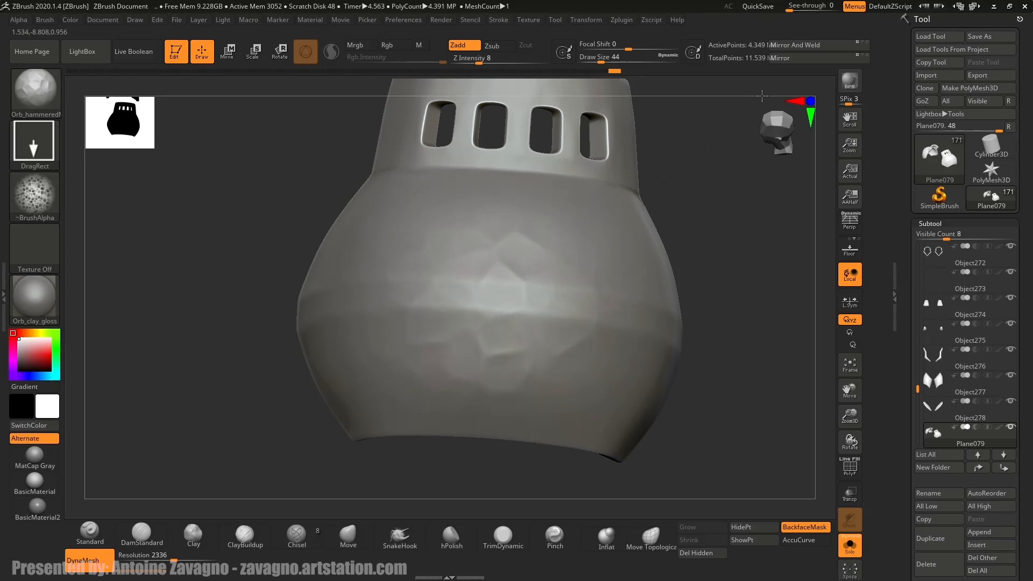
mouse_move(477, 292)
right_down()
mouse_move(478, 274)
mouse_move(436, 300)
mouse_move(484, 319)
mouse_move(499, 310)
mouse_move(480, 300)
mouse_move(461, 339)
mouse_move(469, 320)
right_up()
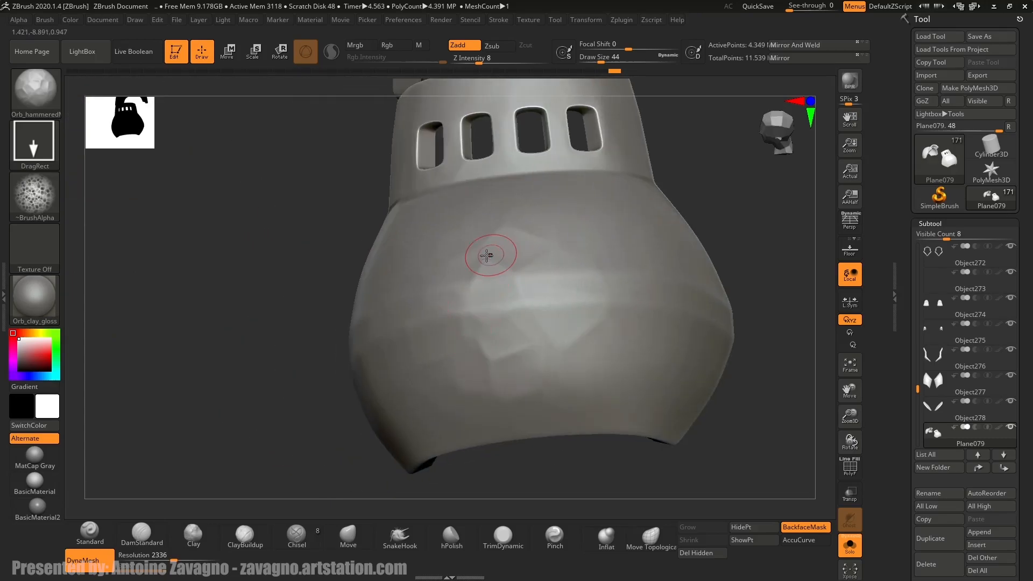
right_drag(522, 350, 530, 336)
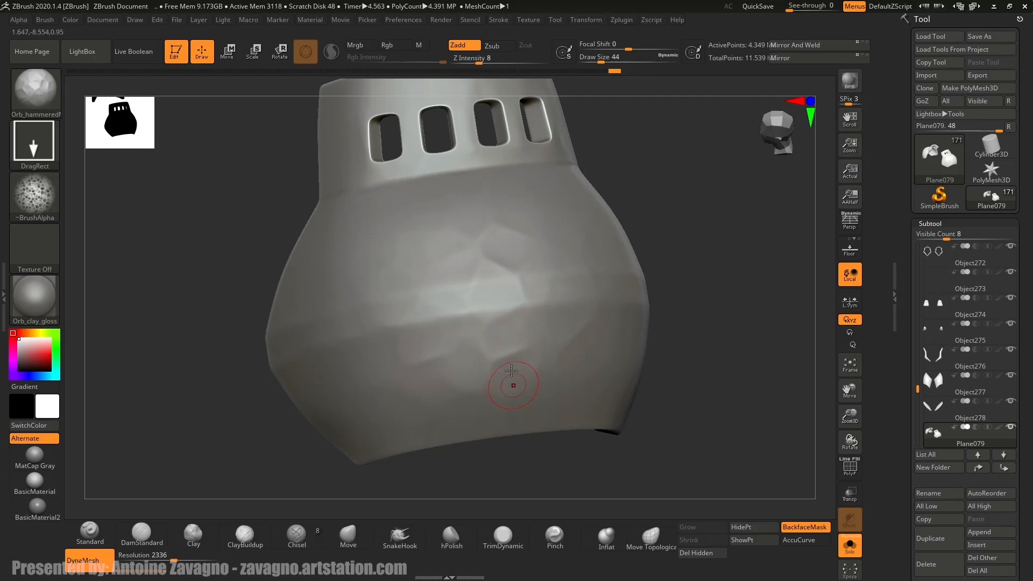
Switch to the hPolish brush and flatten the hammered facets at the shell's centre, raising the draw size to 101.
click(466, 544)
key(s)
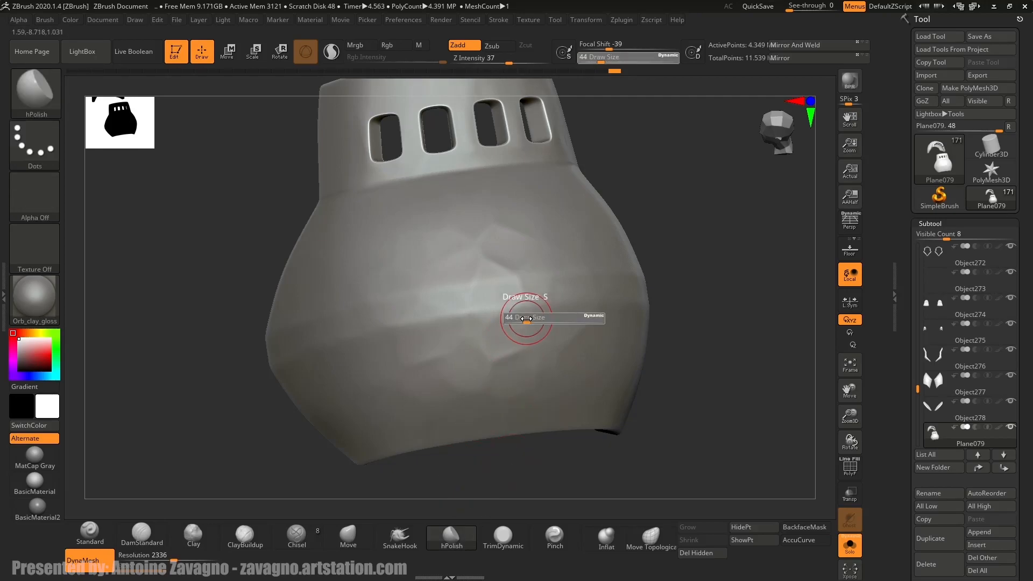
drag(529, 319, 570, 321)
key(s)
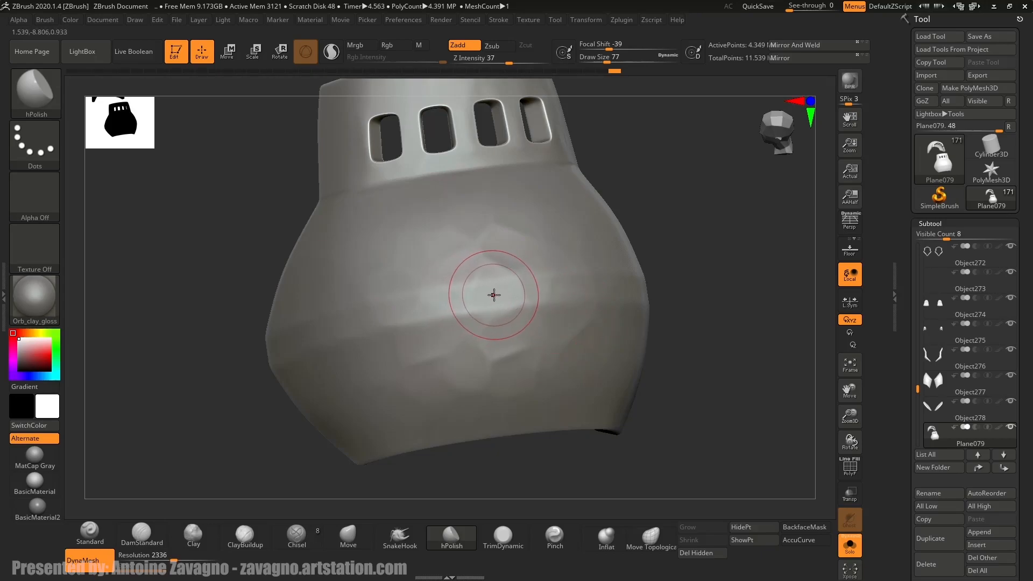
key(s)
mouse_move(496, 296)
mouse_down()
mouse_move(508, 297)
mouse_move(486, 277)
mouse_move(508, 292)
mouse_up()
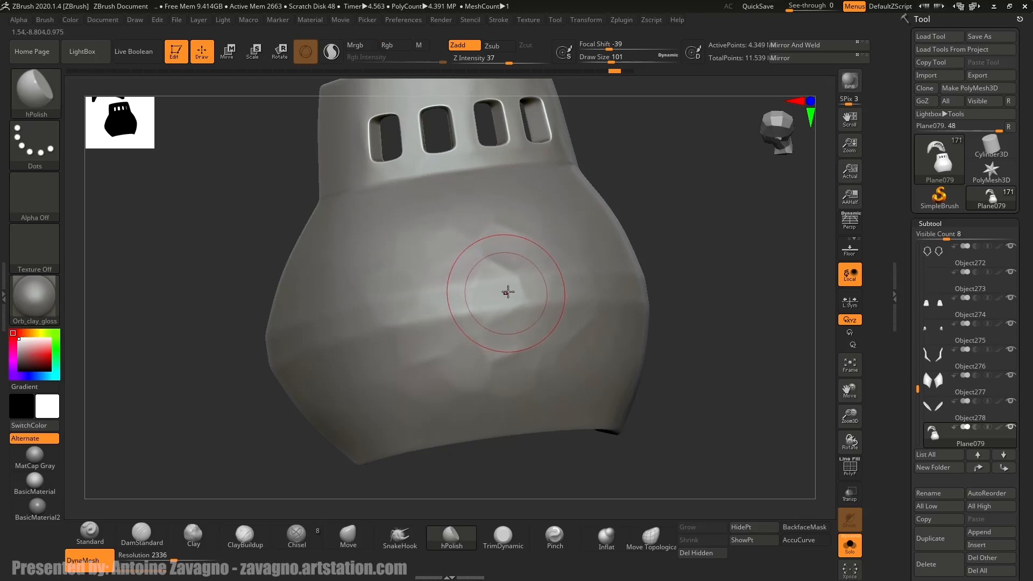
Polish the hammered facets toward the shell's side, reducing the draw size to 71.
right_drag(549, 282, 495, 277)
drag(447, 298, 449, 298)
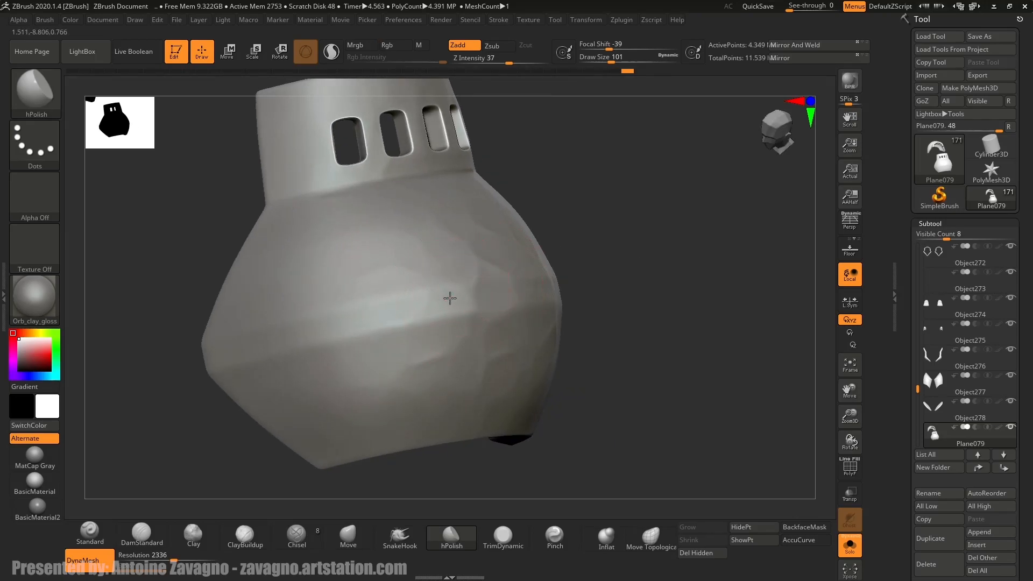
key(s)
drag(463, 262, 456, 263)
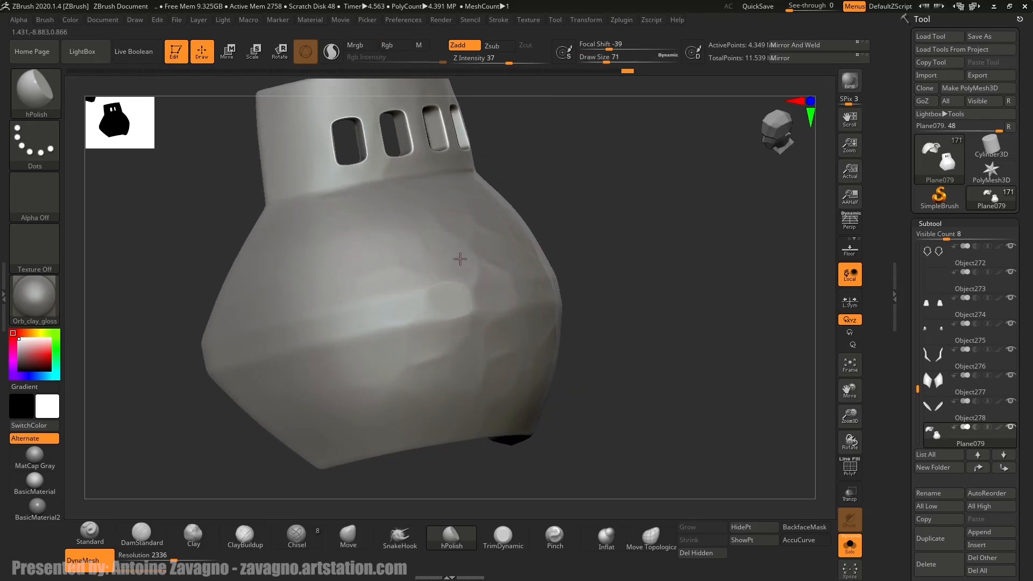
Polish the hammered facets along the upper front of the shoulder shell, raising the draw size to 94.
right_drag(464, 262, 469, 320)
mouse_move(490, 285)
right_down()
mouse_move(465, 331)
mouse_move(490, 328)
mouse_move(502, 311)
right_up()
key(])
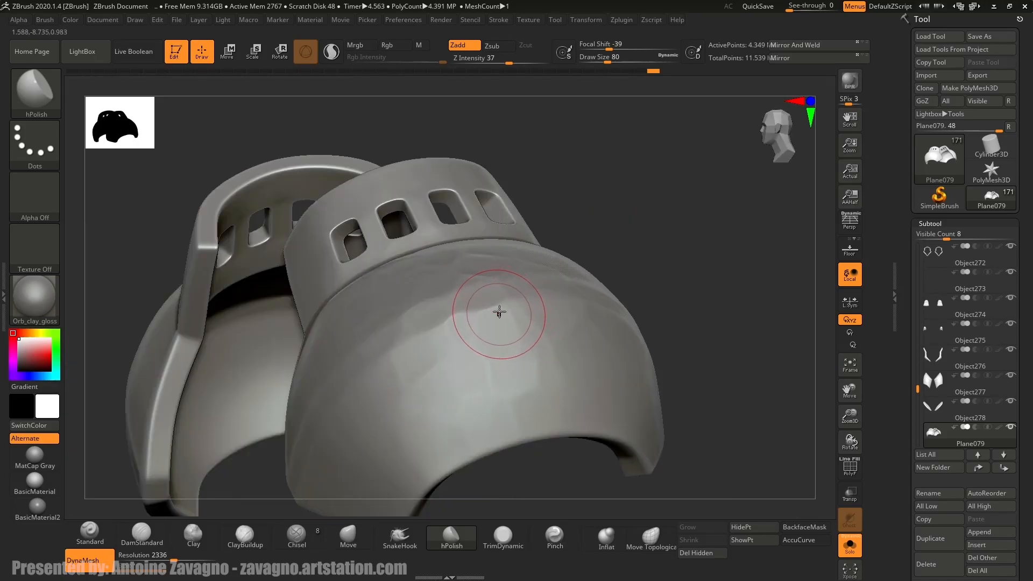
key(s)
drag(516, 288, 525, 290)
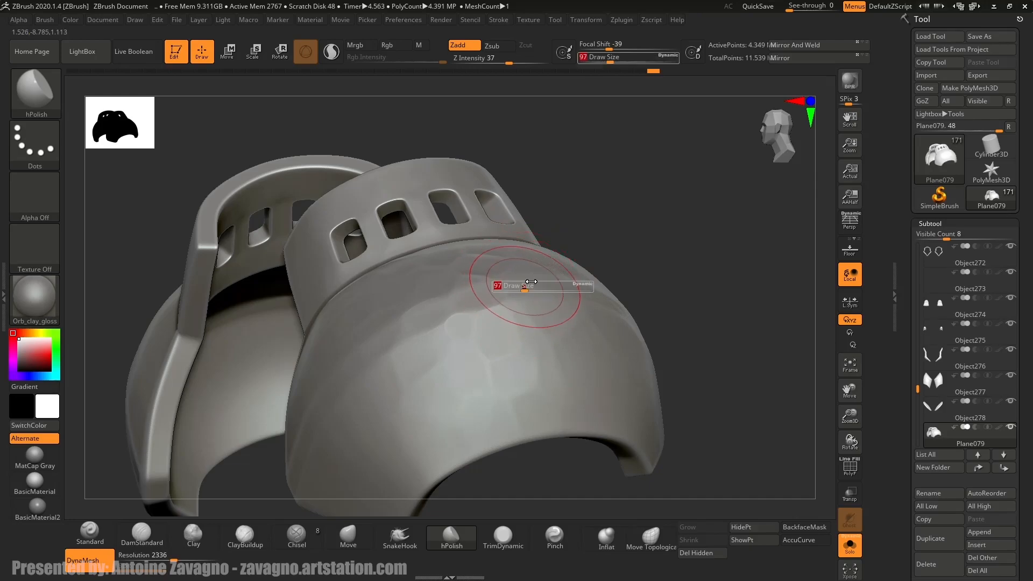
key(s)
drag(525, 304, 524, 304)
Flatten facets along the ridge on the shell's other side, reducing the draw size to 74.
right_drag(505, 334, 398, 328)
drag(561, 318, 553, 312)
right_drag(537, 296, 532, 282)
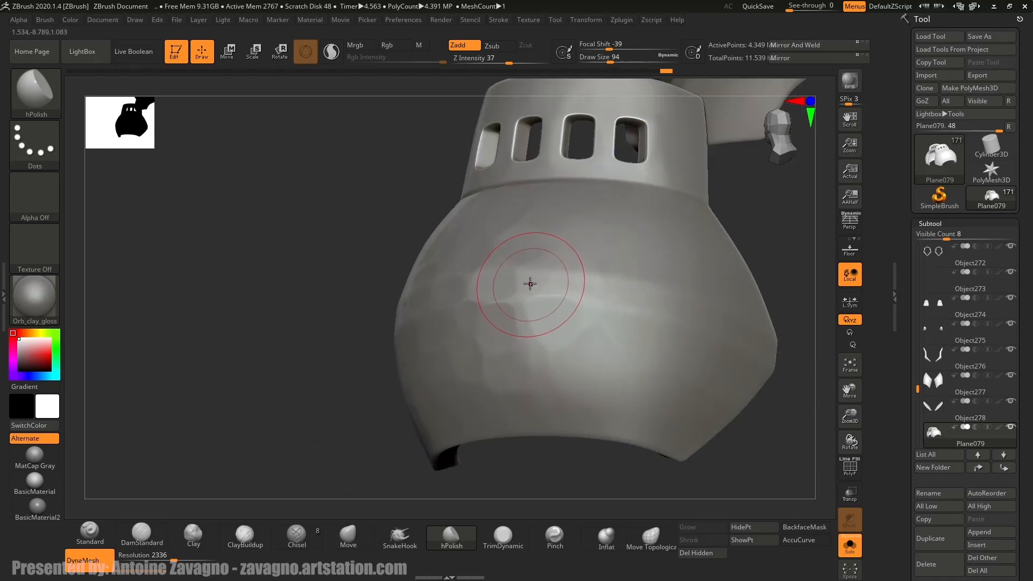
key(s)
drag(542, 269, 530, 269)
mouse_move(501, 270)
right_down()
mouse_move(551, 261)
mouse_move(516, 280)
right_up()
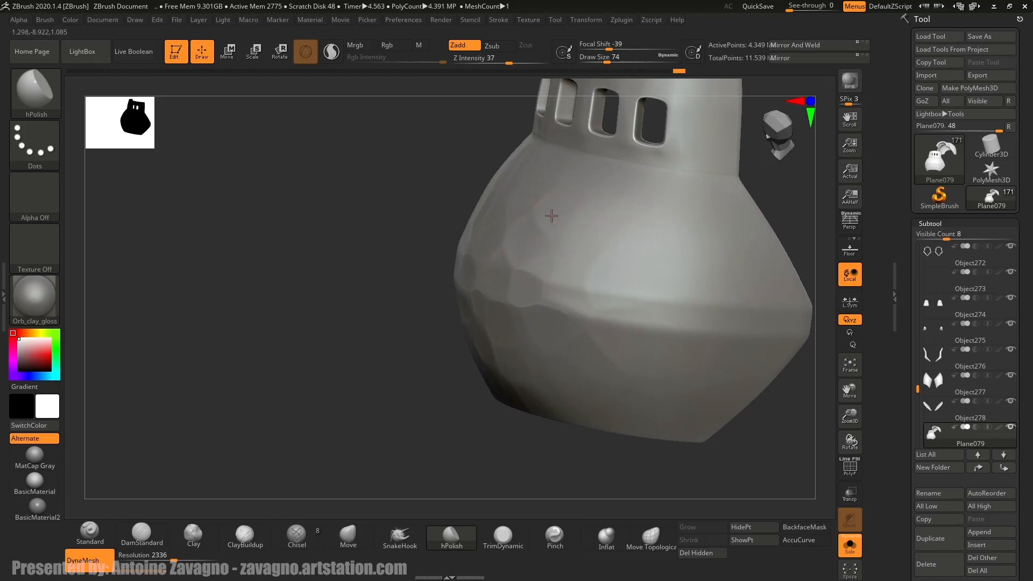
Set the draw size back to 94 and polish broader facets above the shell's ridge.
key(s)
drag(515, 244, 528, 245)
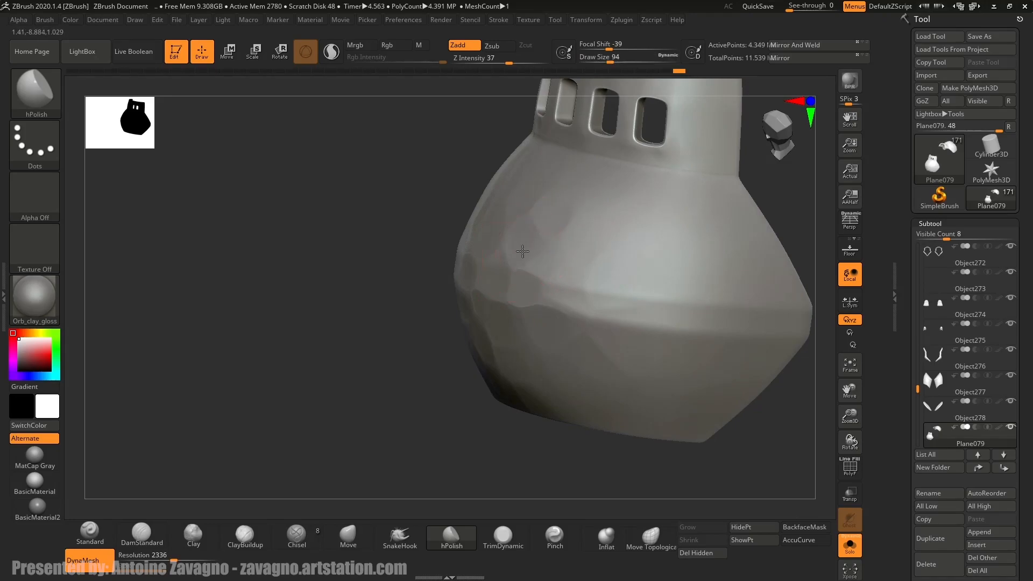
right_drag(531, 250, 476, 245)
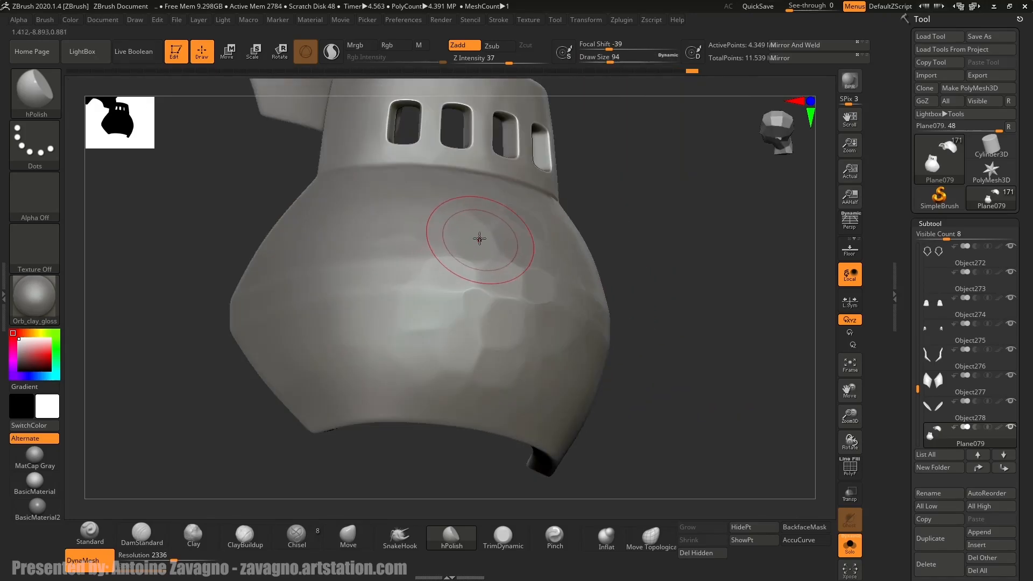
right_drag(429, 272, 414, 236)
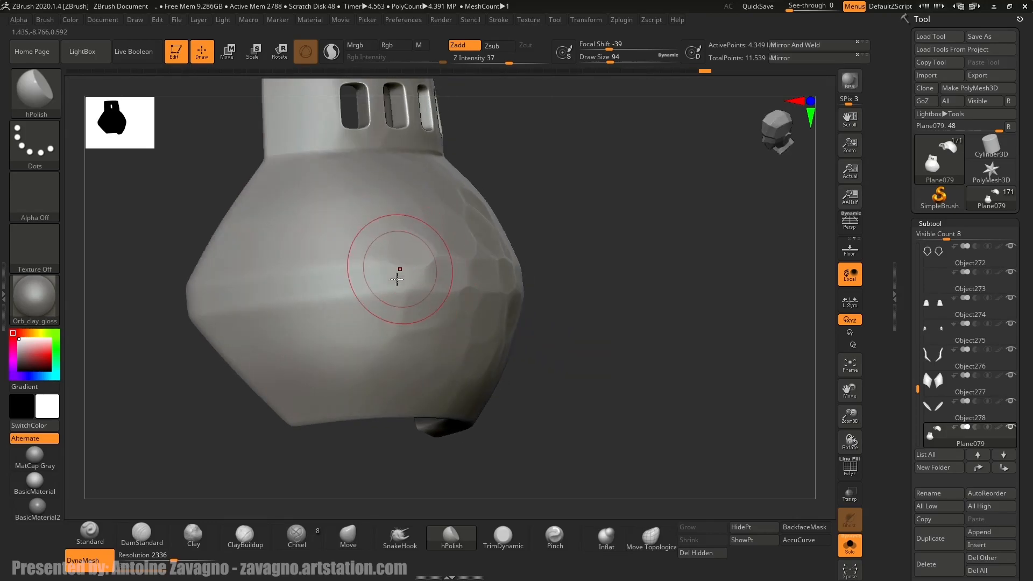
Polish a row of facets along the shell's central ridge with the draw size at 83.
key(s)
drag(400, 268, 389, 264)
mouse_move(390, 264)
right_down()
mouse_move(355, 269)
mouse_move(404, 273)
right_up()
key(s)
drag(553, 275, 558, 275)
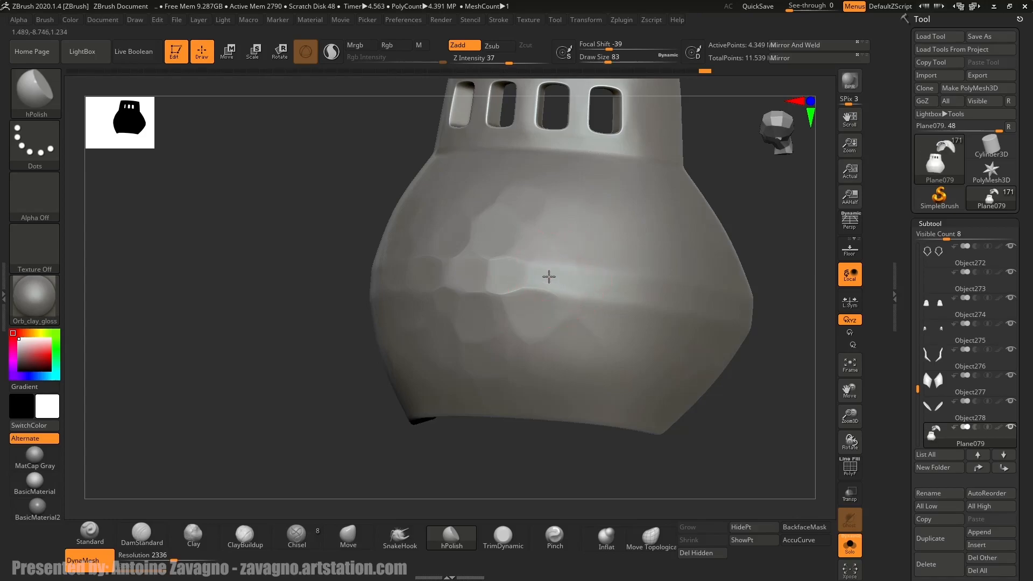
mouse_move(527, 284)
right_down()
mouse_move(588, 240)
mouse_move(583, 247)
mouse_move(570, 206)
right_up()
mouse_move(597, 269)
right_down()
mouse_move(569, 311)
mouse_move(530, 317)
mouse_move(553, 321)
mouse_move(612, 282)
mouse_move(558, 302)
mouse_move(547, 318)
mouse_move(509, 293)
right_up()
Reduce the draw size to 62 and polish smaller facets around the shell's central ridge.
key(s)
drag(508, 293, 500, 293)
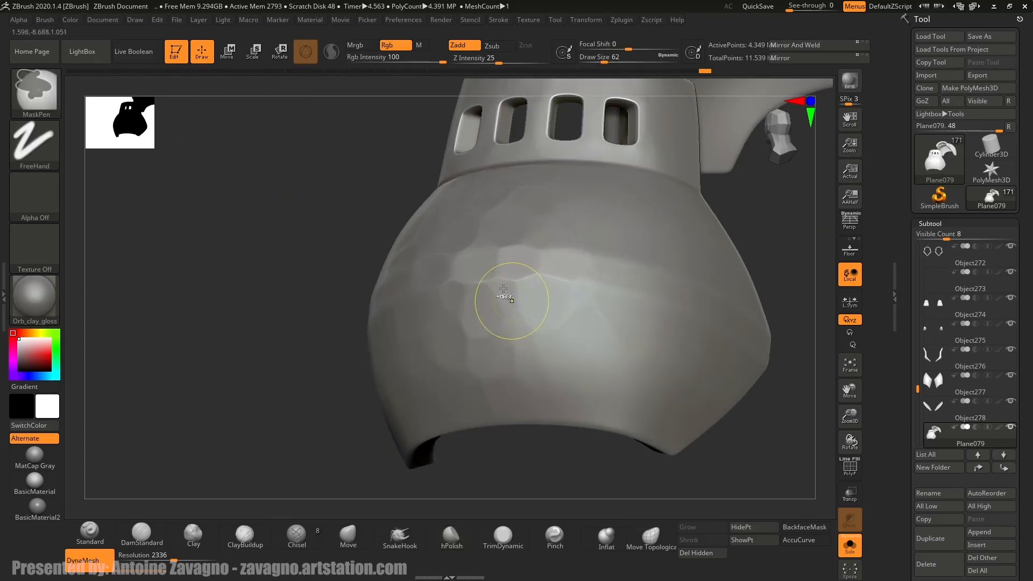
mouse_move(537, 287)
right_down()
mouse_move(521, 242)
mouse_move(539, 291)
mouse_move(476, 307)
mouse_move(540, 337)
mouse_move(532, 306)
right_up()
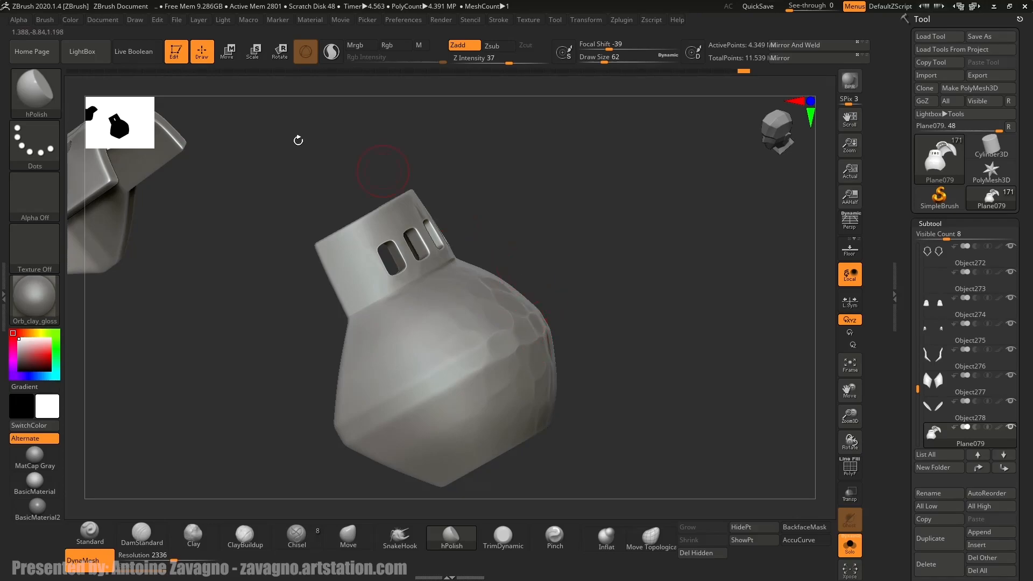
Load the Orb_Slash_clean brush, try a slash on the shell's outer surface, check the inside and undo the slash.
click(94, 60)
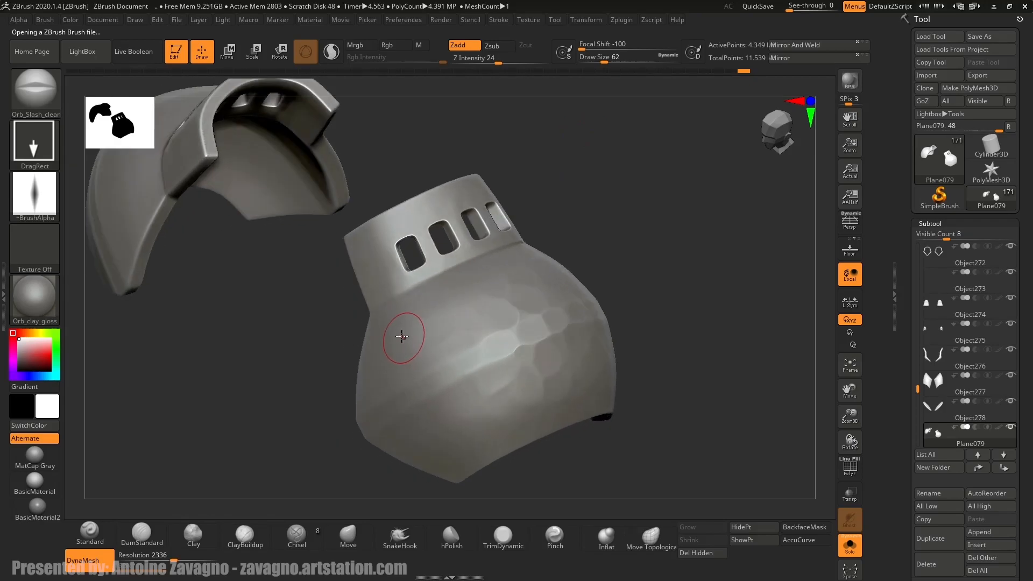
drag(483, 365, 480, 306)
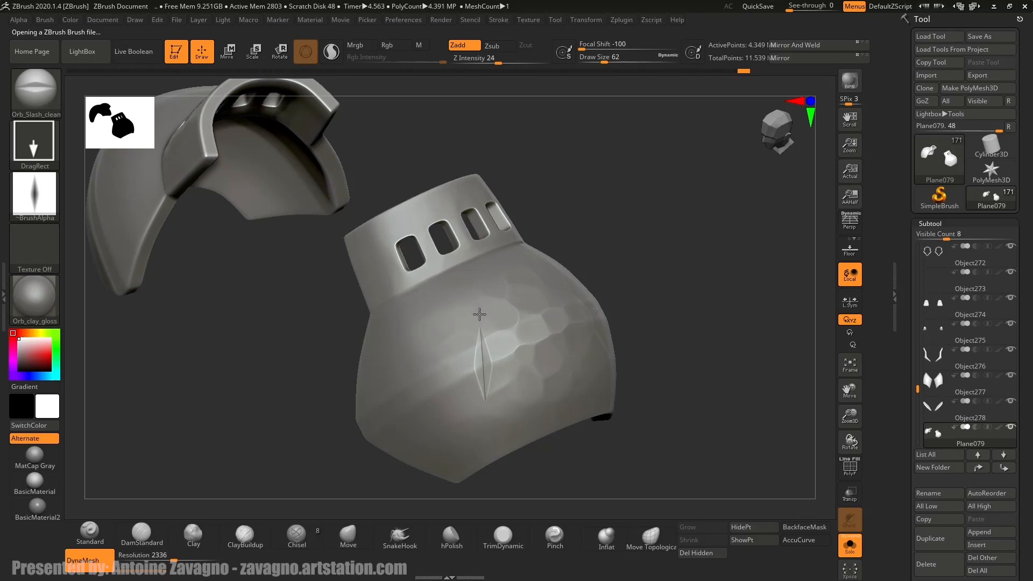
alt+right_drag(493, 328, 534, 161)
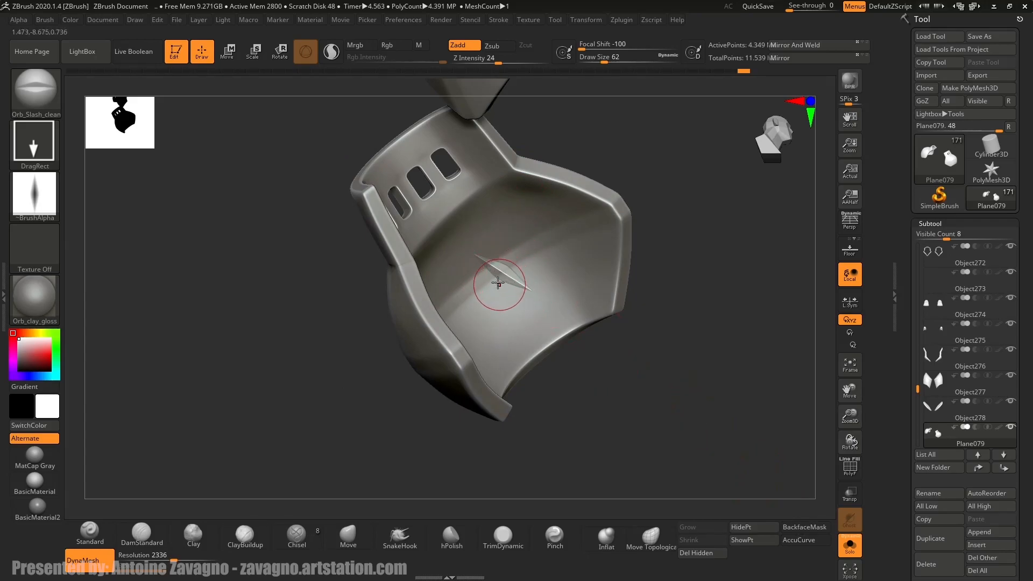
key(ctrl+z)
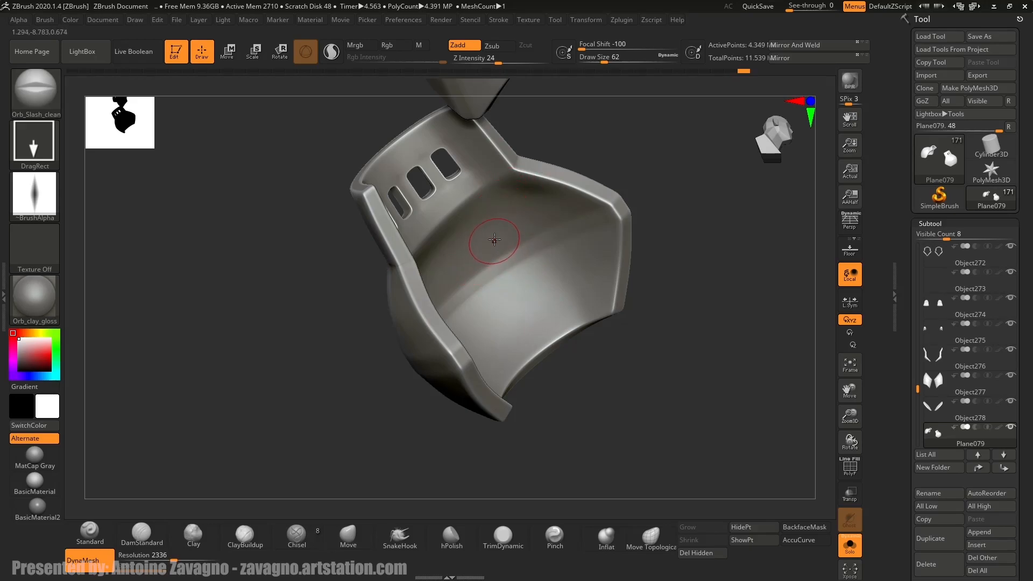
Turn on backface masking and stamp a near-vertical slash across the shell's ridge among the hammered facets.
right_drag(530, 175, 730, 431)
click(804, 527)
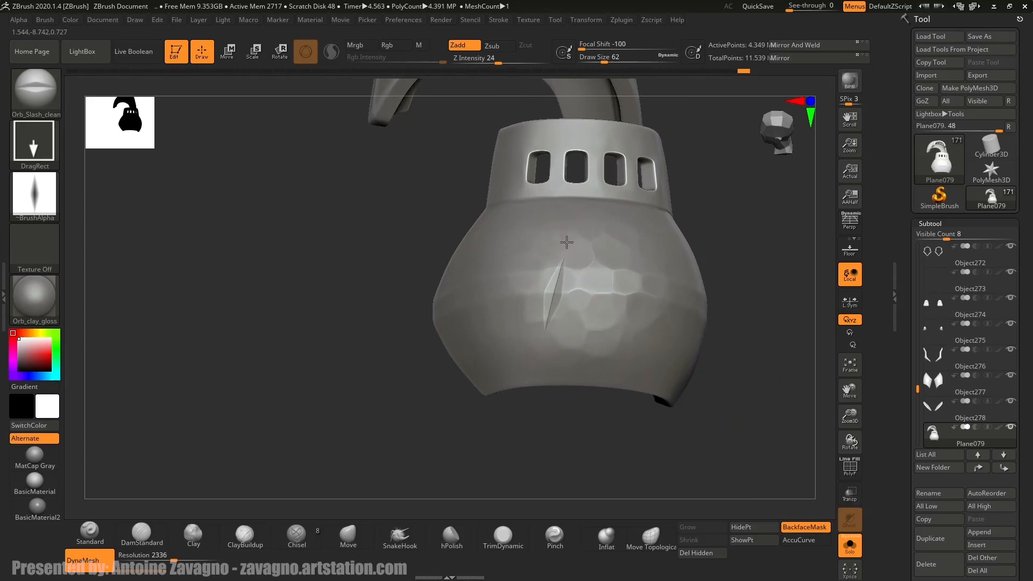
mouse_move(567, 245)
right_down()
mouse_move(557, 258)
mouse_move(570, 257)
mouse_move(568, 228)
mouse_move(474, 259)
mouse_move(500, 189)
mouse_move(544, 228)
mouse_move(524, 255)
mouse_move(459, 284)
mouse_move(482, 261)
mouse_move(531, 294)
mouse_move(506, 286)
mouse_move(575, 270)
mouse_move(570, 248)
right_up()
Show the whole character to examine the slashed shoulder armour from several angles, and isolate the shoulder shells again.
click(850, 545)
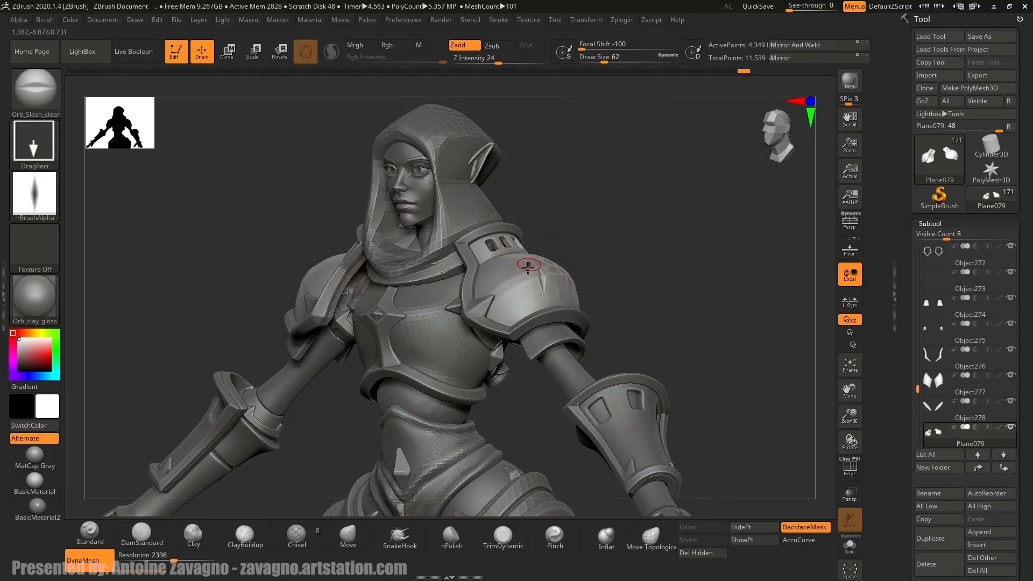
right_drag(566, 259, 540, 254)
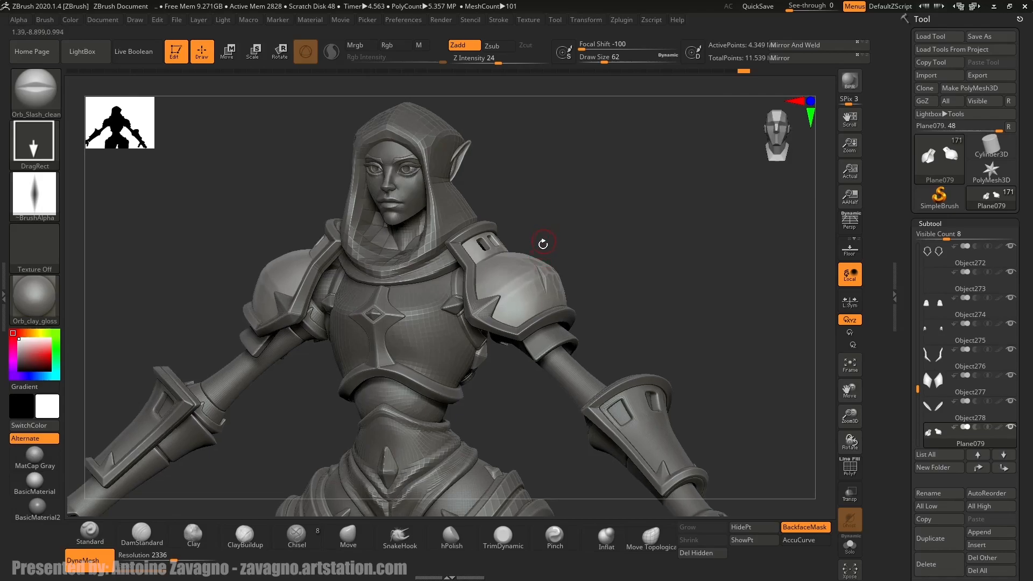
right_drag(545, 275, 516, 282)
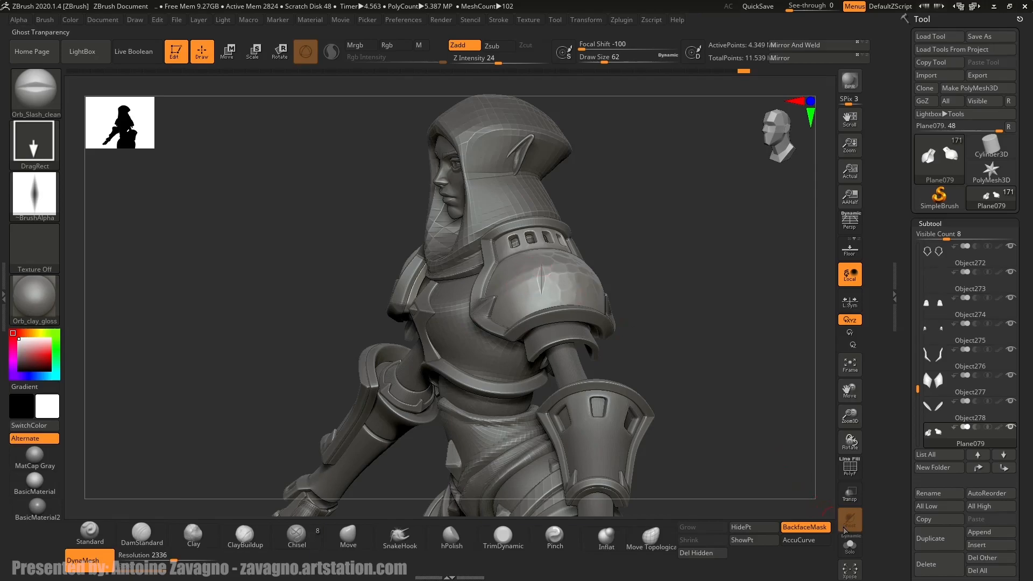
click(823, 530)
click(823, 530)
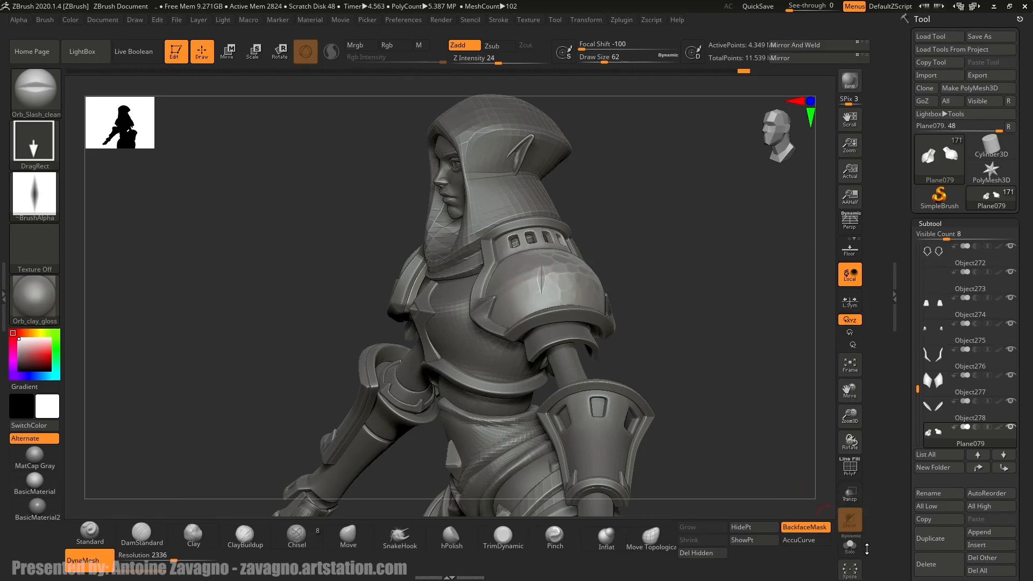
click(849, 545)
right_drag(604, 324, 559, 305)
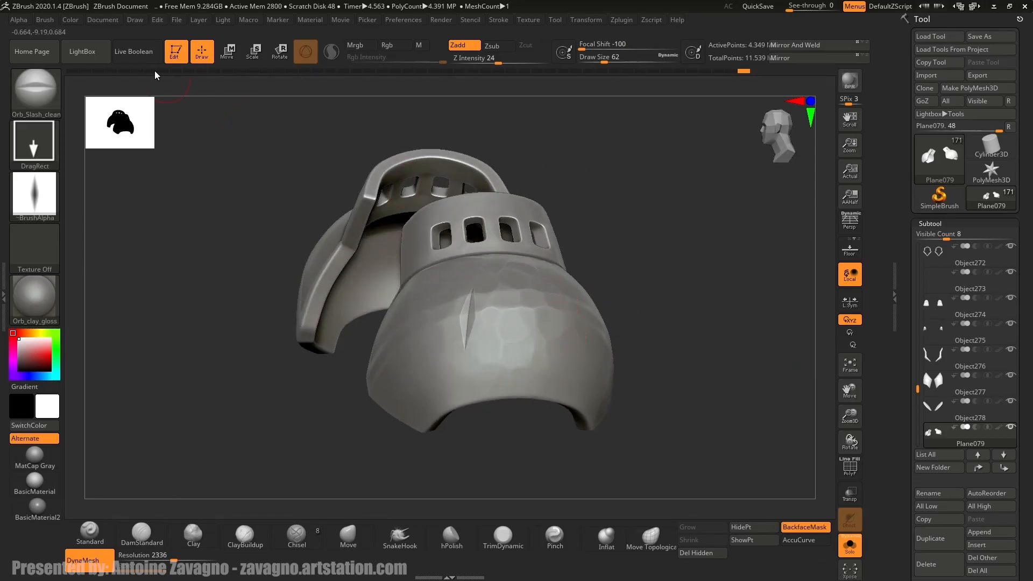
Load the Orb_Cracks2 brush from the brush library and reduce the draw size to 44.
click(82, 51)
double_click(151, 207)
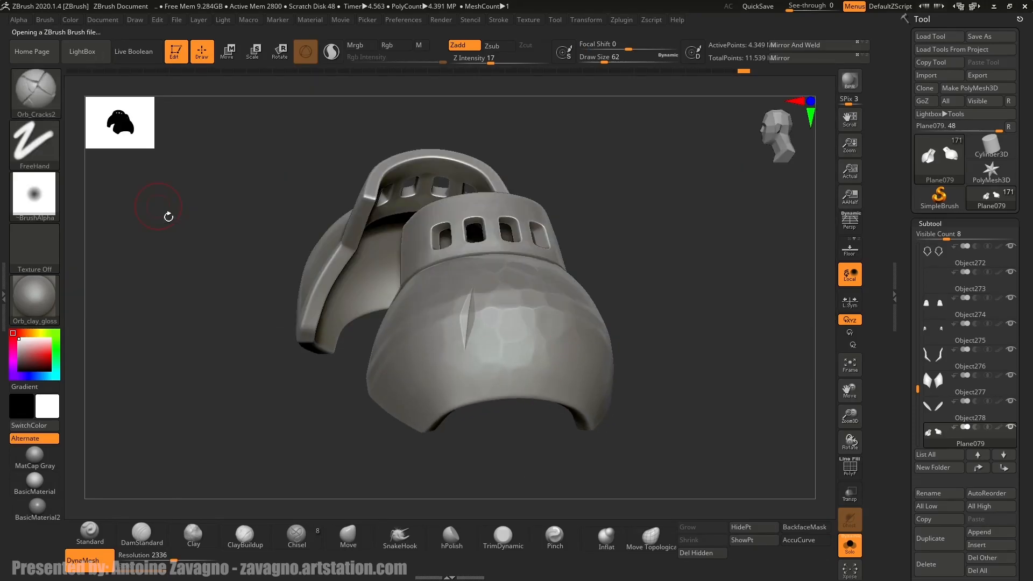
shift+right_drag(526, 365, 508, 299)
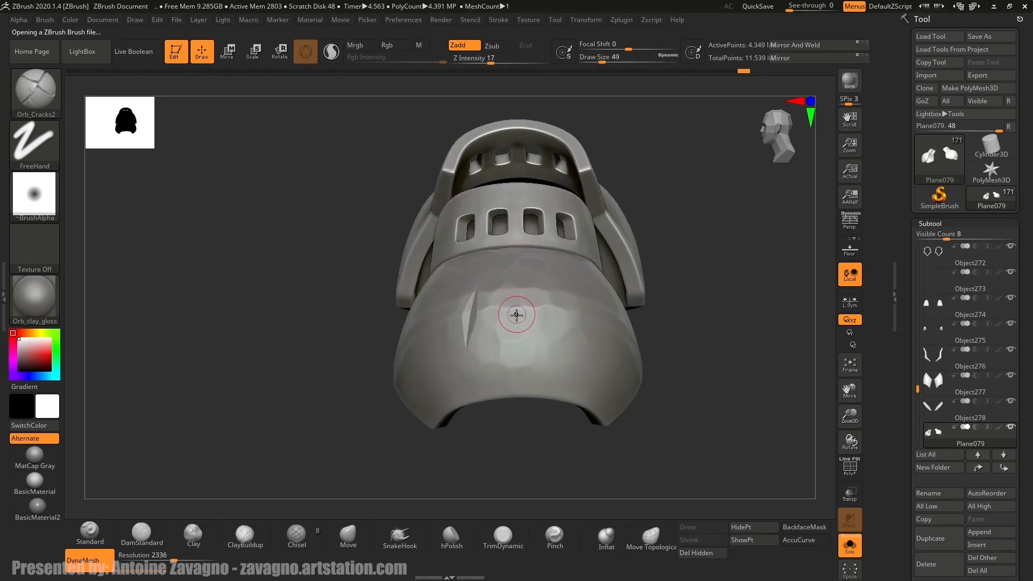
mouse_move(563, 348)
right_down()
mouse_move(557, 328)
mouse_move(572, 327)
mouse_move(550, 328)
right_up()
key(s)
click(564, 317)
Try a vertical crack across the shell's ridge, reduce the draw size to 37 and undo the crack.
drag(552, 290, 551, 338)
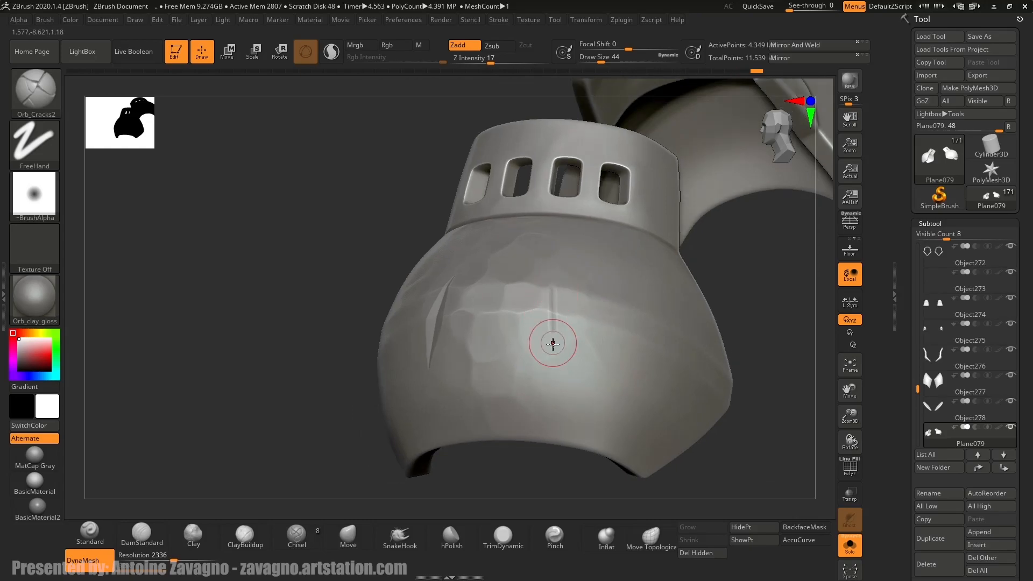
key(s)
click(551, 308)
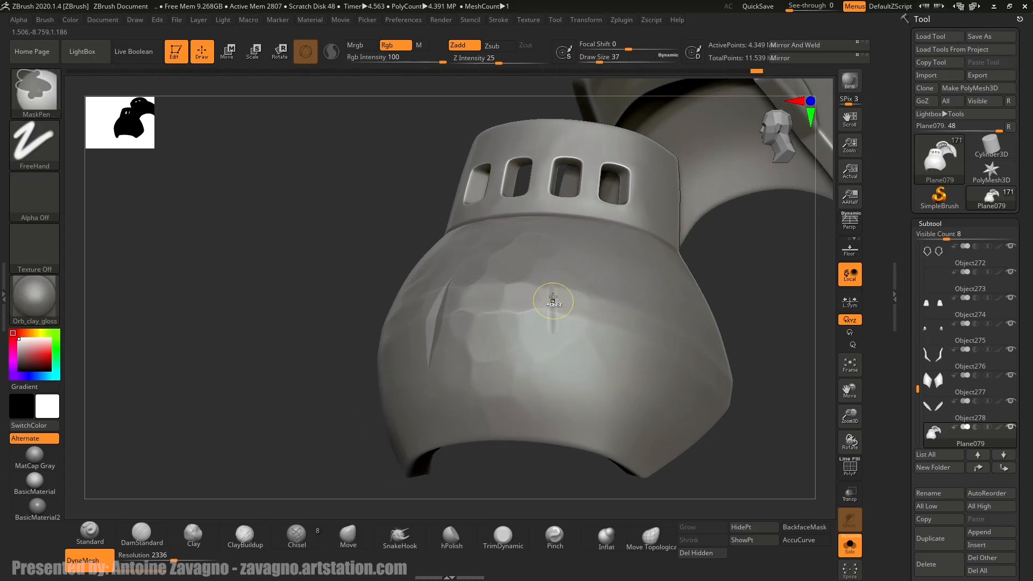
key(ctrl+z)
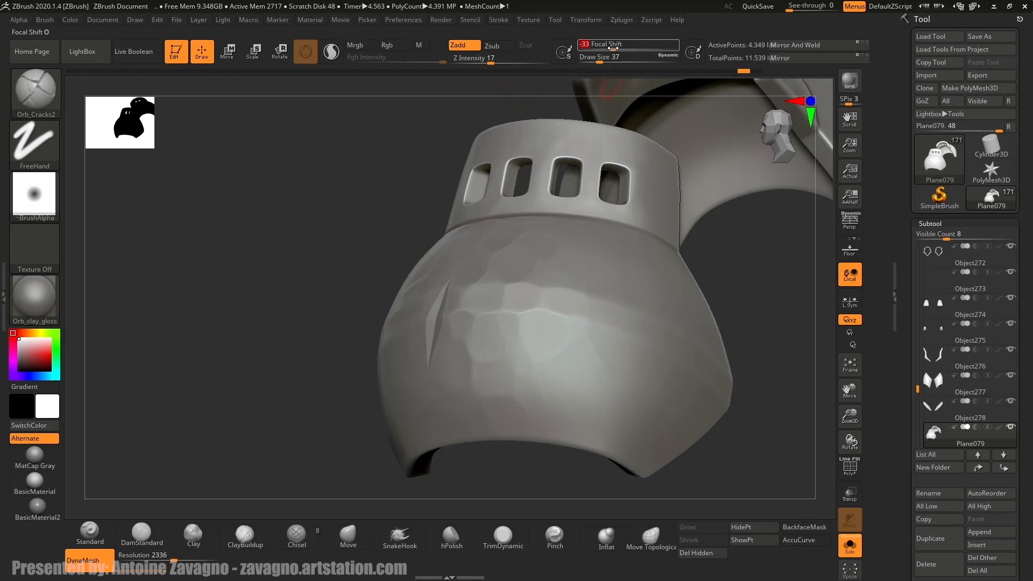
Try several vertical crack strokes on the shell's front with a focal shift of -33, undoing each.
drag(543, 357, 542, 359)
key(ctrl+z)
drag(546, 290, 554, 375)
key(ctrl+z)
drag(545, 284, 550, 314)
key(ctrl+z)
key(ctrl+z)
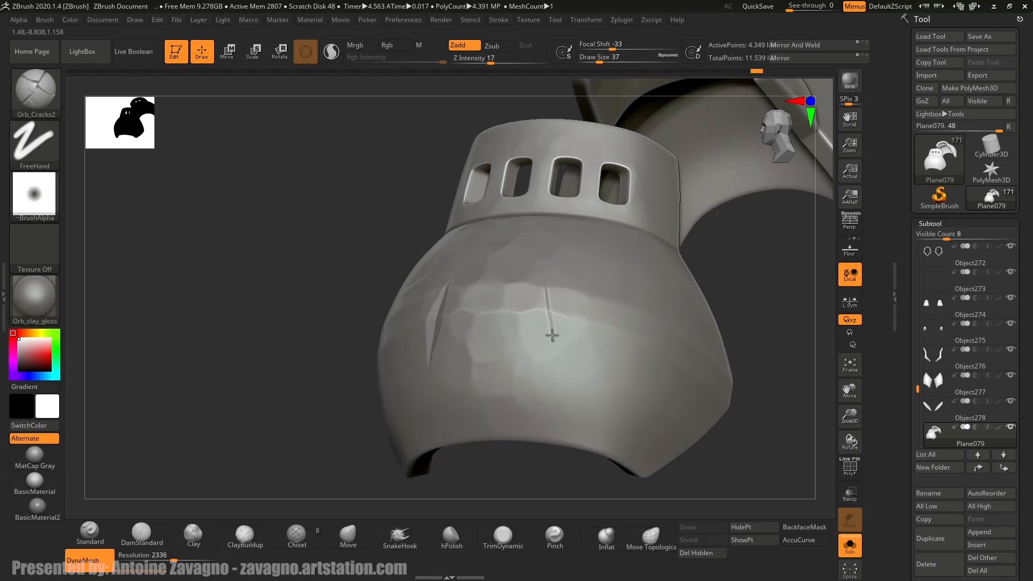
Carve two near-parallel vertical scratches across the shell's ridge, a long one and a shorter one beside it.
drag(547, 295, 554, 349)
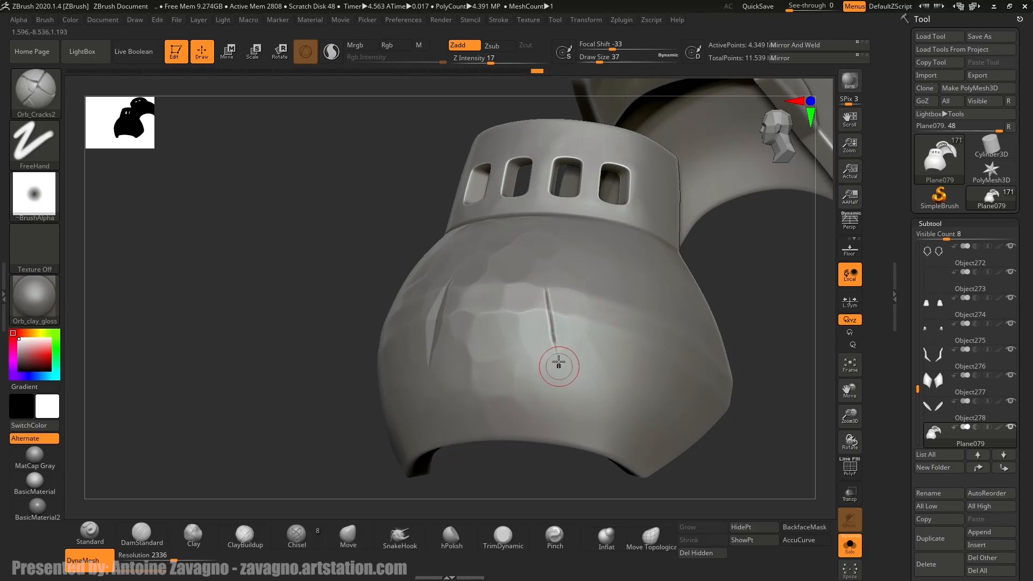
mouse_move(543, 349)
right_down()
mouse_move(520, 350)
mouse_move(534, 334)
mouse_move(535, 296)
right_up()
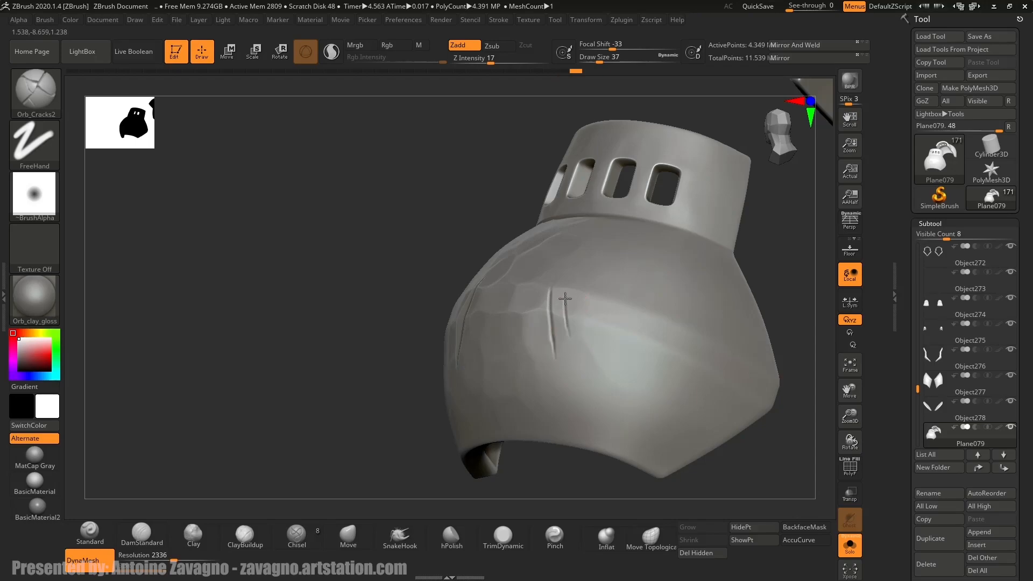
drag(565, 331, 566, 341)
mouse_move(566, 341)
right_down()
mouse_move(572, 286)
mouse_move(555, 254)
mouse_move(581, 278)
mouse_move(577, 249)
right_up()
mouse_move(577, 249)
right_down()
mouse_move(544, 268)
mouse_move(590, 245)
mouse_move(587, 276)
right_up()
Switch to the TrimDynamic brush, set the draw size to 23 and chip the outer side edge of the collar's end slot.
mouse_move(587, 275)
right_down()
mouse_move(526, 272)
mouse_move(540, 268)
mouse_move(570, 327)
mouse_move(494, 258)
right_up()
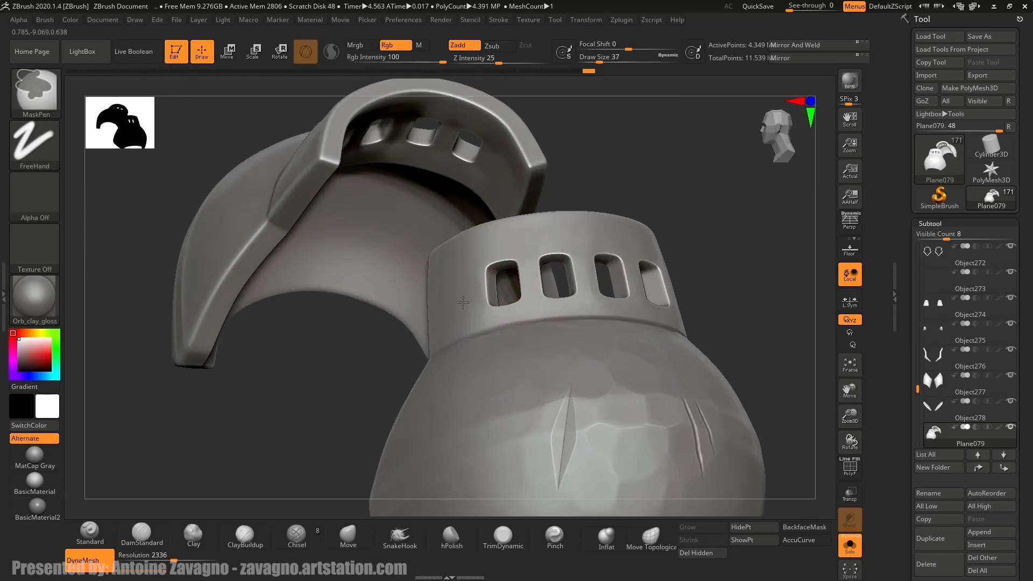
ctrl+right_drag(463, 302, 462, 306)
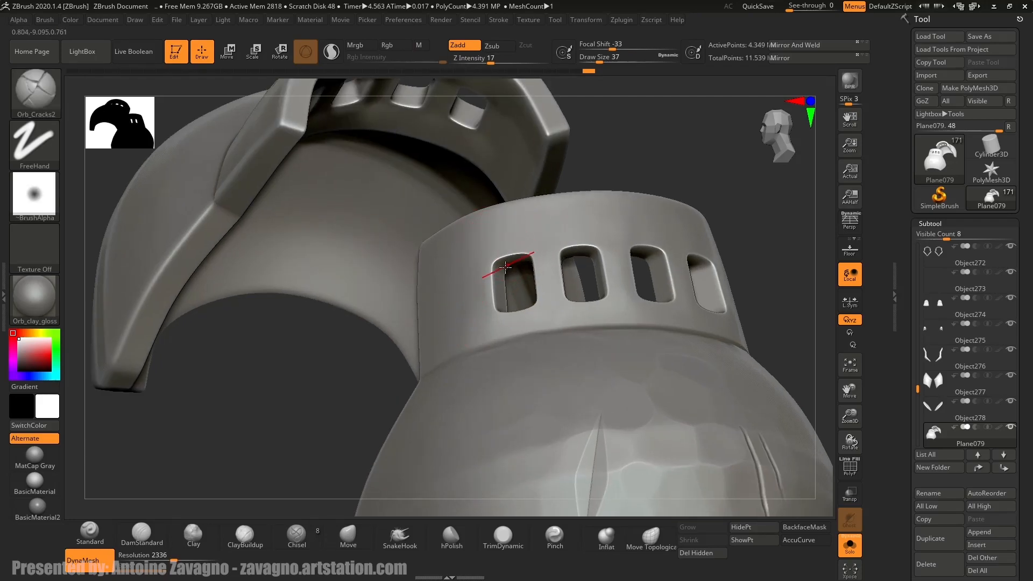
right_drag(486, 278, 504, 253)
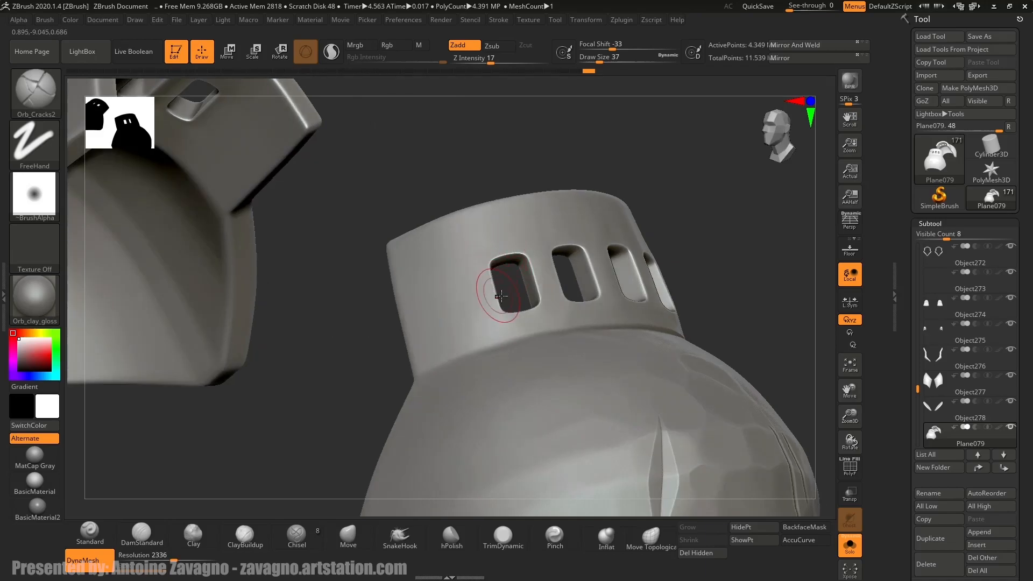
click(503, 536)
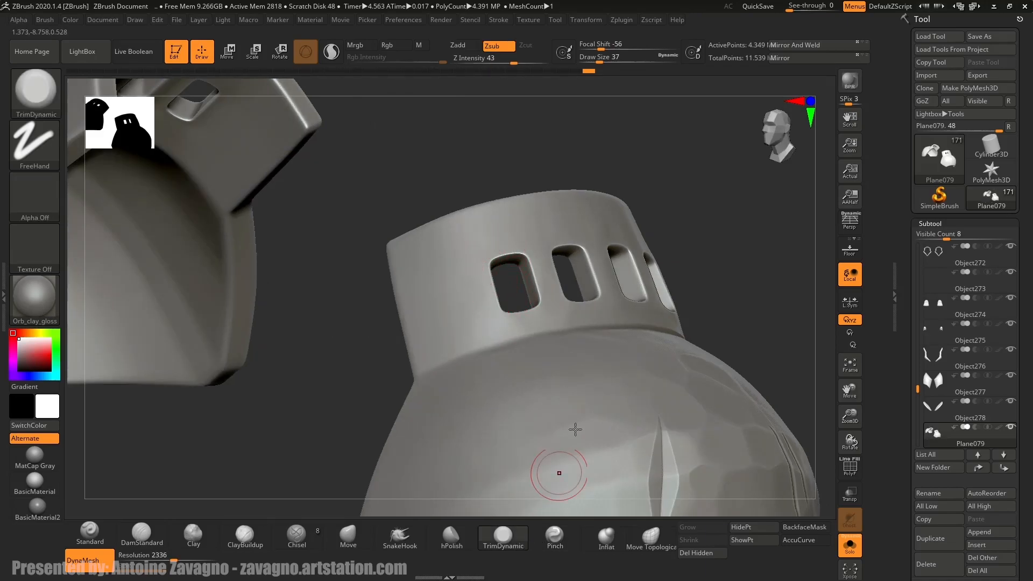
key(s)
drag(507, 327, 502, 327)
mouse_move(499, 293)
ctrl+right_down()
mouse_move(488, 339)
mouse_move(484, 300)
mouse_move(496, 297)
ctrl+right_up()
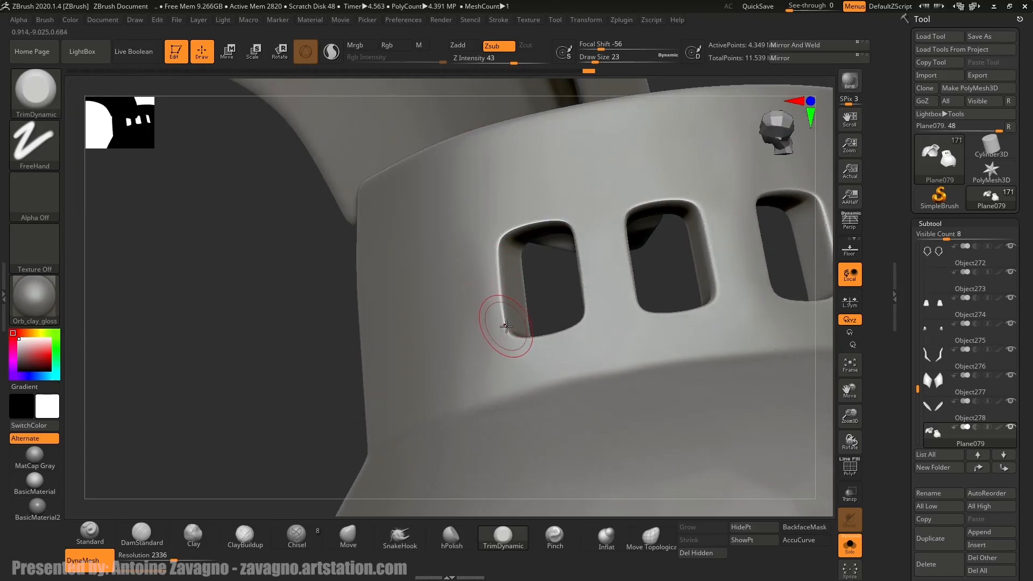
mouse_move(504, 312)
mouse_down()
mouse_move(498, 291)
mouse_move(502, 316)
mouse_up()
drag(499, 261, 493, 246)
Reduce the draw size to 14, undo a stray trim and chip the upper and inner side edges of the end slot.
key(s)
right_drag(495, 245, 505, 233)
drag(496, 246, 503, 237)
right_drag(502, 244, 505, 240)
key(ctrl+z)
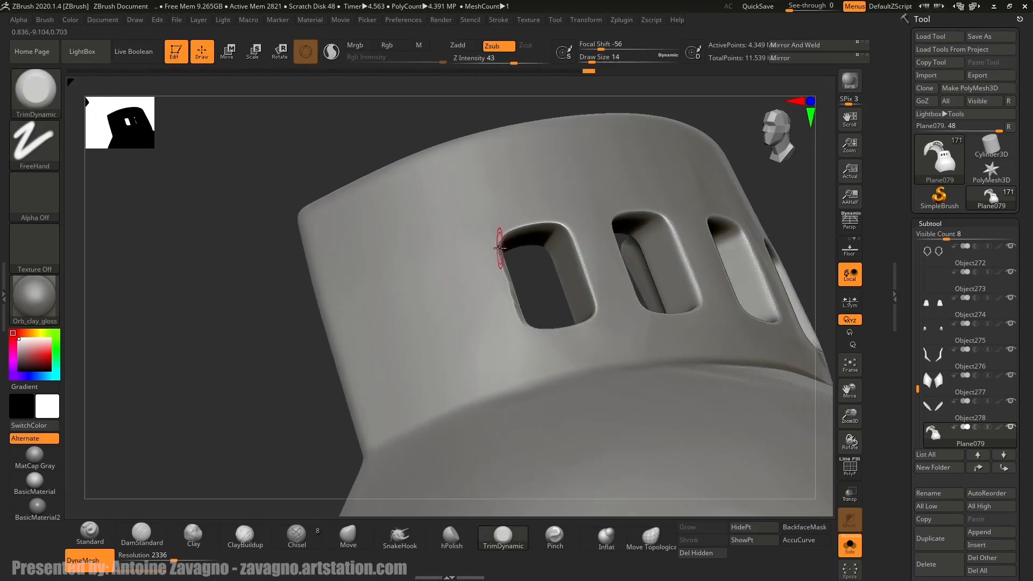
mouse_move(510, 230)
mouse_down()
mouse_move(562, 222)
mouse_move(596, 310)
mouse_move(586, 269)
mouse_up()
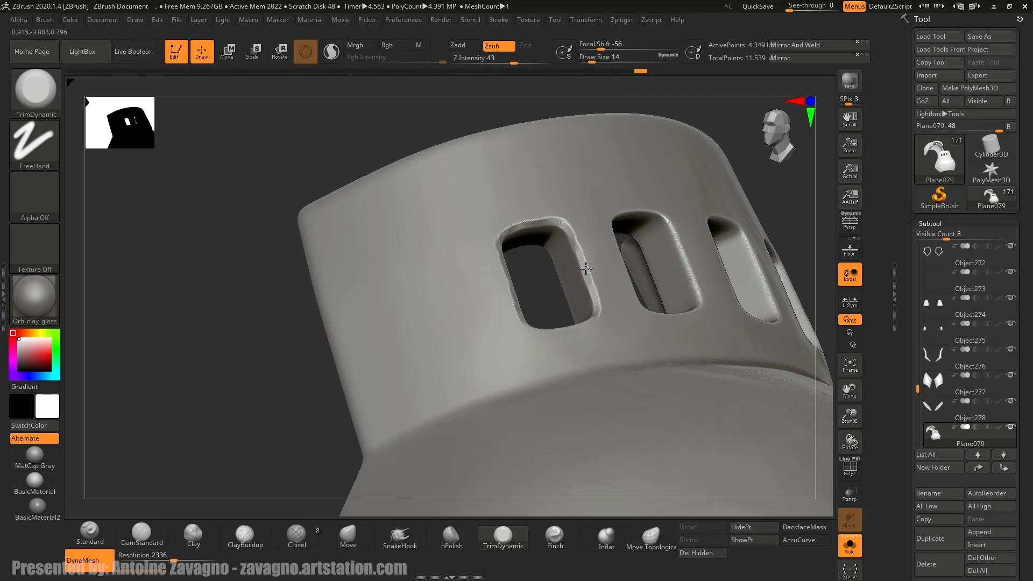
Chip the remaining edges of the collar's end slot with TrimDynamic, including its lower edge, working from several angles.
right_drag(567, 264, 558, 249)
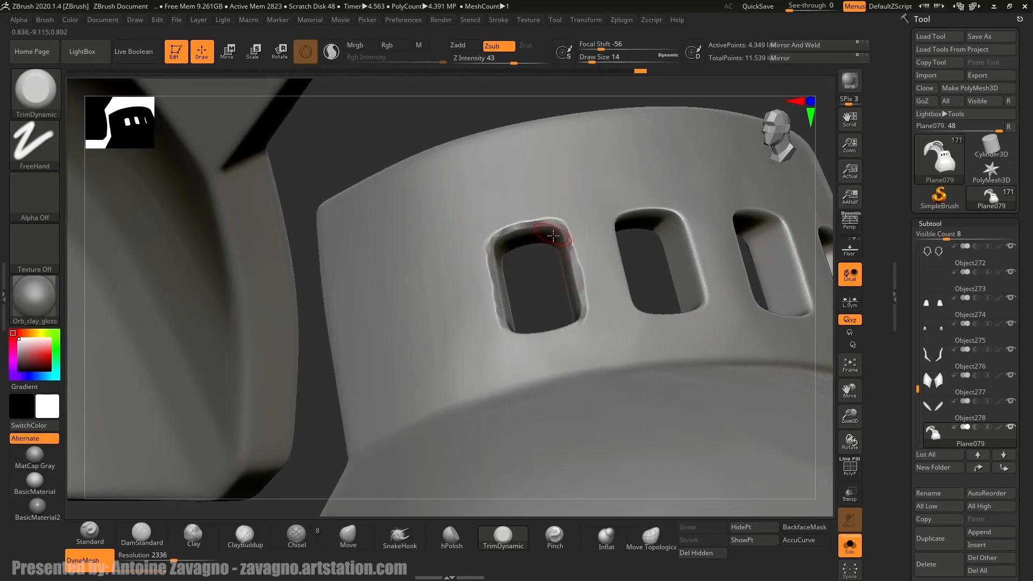
mouse_move(479, 300)
right_down()
mouse_move(486, 240)
mouse_move(479, 315)
right_up()
drag(479, 312, 484, 287)
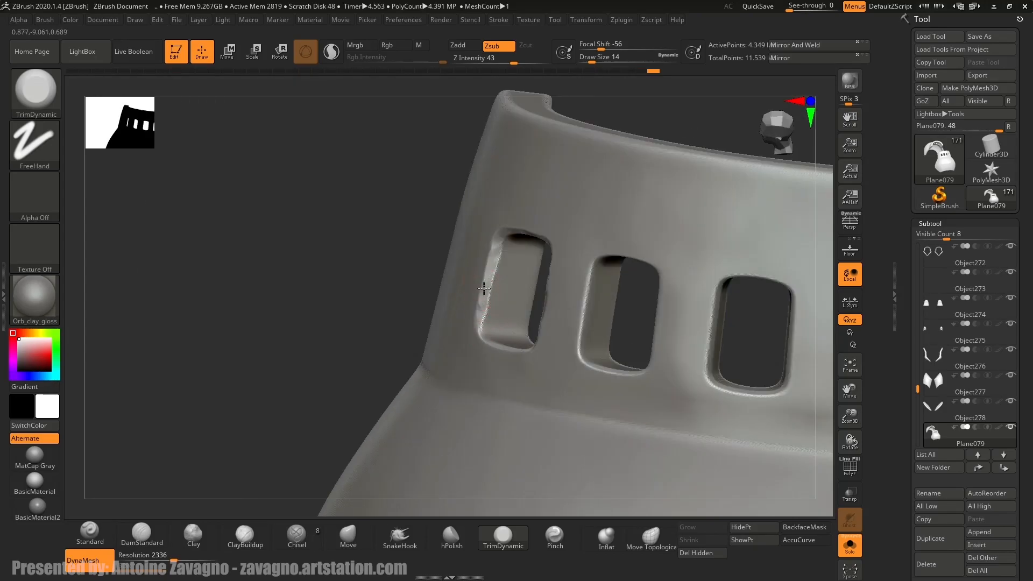
right_drag(497, 347, 498, 350)
mouse_move(519, 351)
mouse_down()
mouse_move(534, 353)
mouse_move(518, 347)
mouse_up()
right_drag(517, 347, 490, 347)
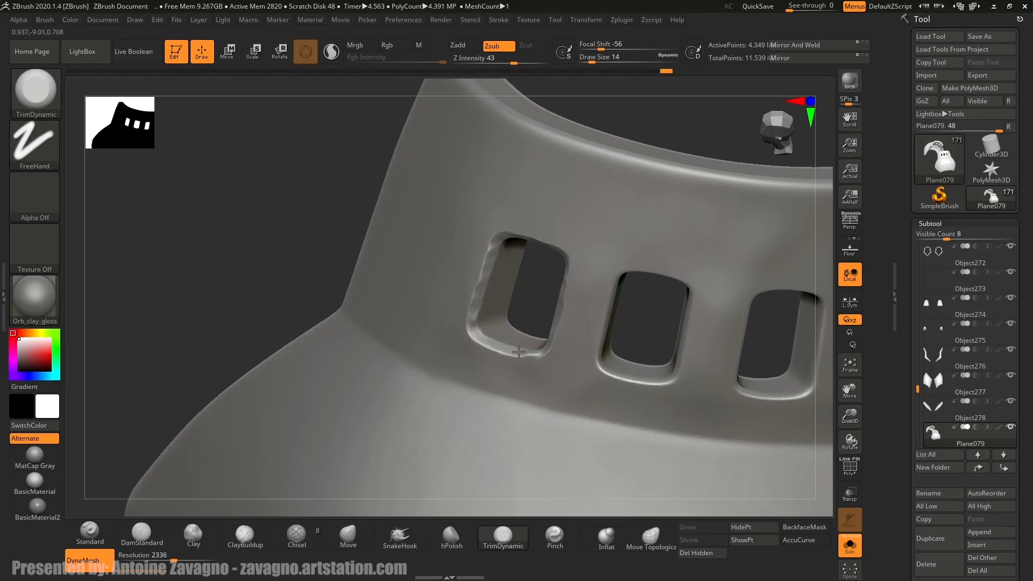
drag(519, 354, 507, 326)
mouse_move(507, 326)
ctrl+right_down()
mouse_move(463, 222)
mouse_move(524, 222)
mouse_move(526, 203)
mouse_move(535, 237)
mouse_move(497, 259)
mouse_move(540, 261)
mouse_move(511, 403)
mouse_move(464, 305)
ctrl+right_up()
mouse_move(386, 354)
mouse_down()
mouse_move(396, 373)
mouse_move(407, 341)
mouse_up()
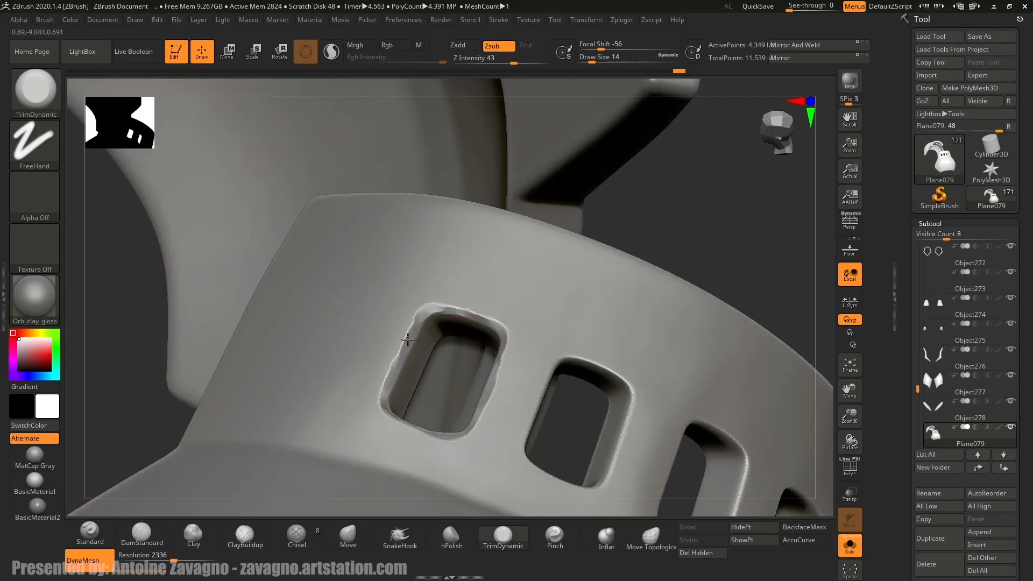
Show all subtools again and examine the whole armoured character from the front and around the torso.
ctrl+right_drag(425, 262, 419, 199)
mouse_move(430, 341)
alt+right_down()
mouse_move(450, 253)
mouse_move(429, 293)
alt+right_up()
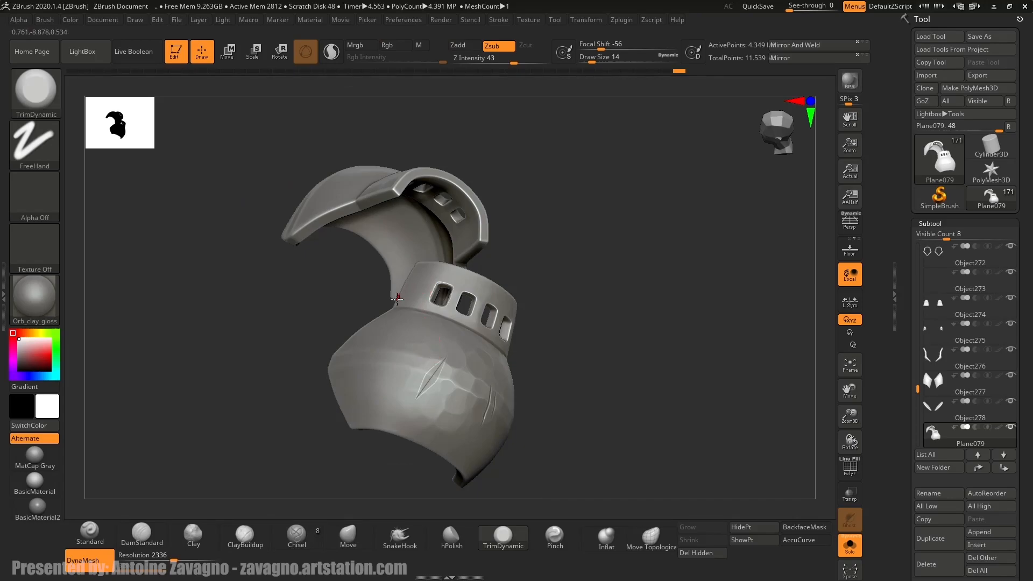
click(849, 545)
alt+right_drag(383, 331, 433, 292)
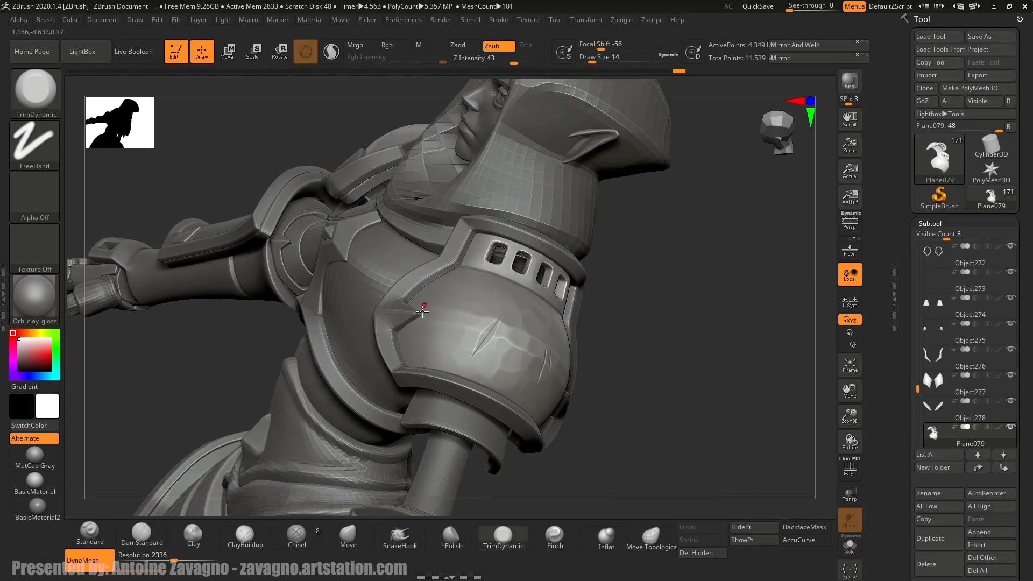
ctrl+right_drag(404, 350, 466, 250)
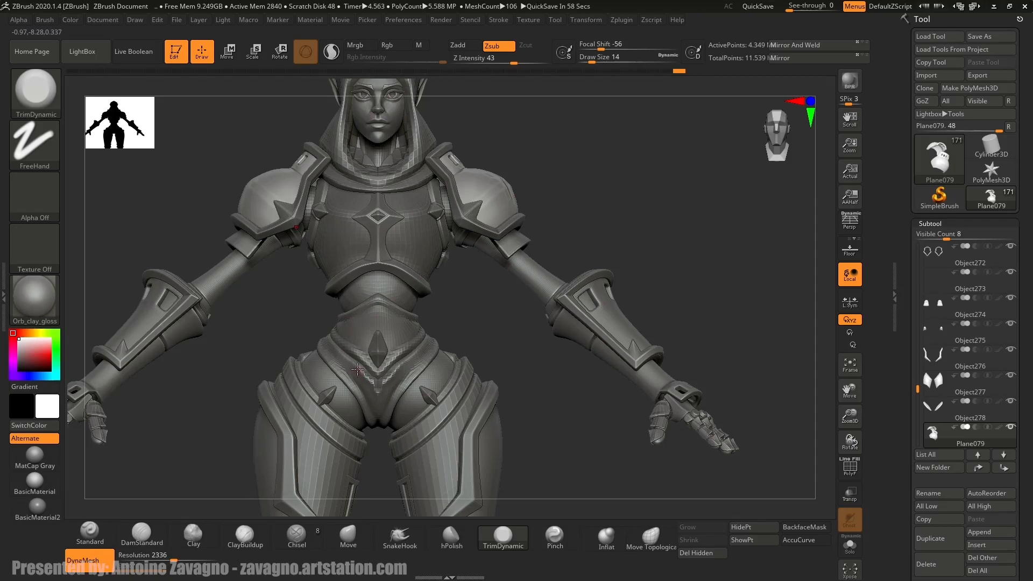
alt+right_drag(389, 381, 399, 394)
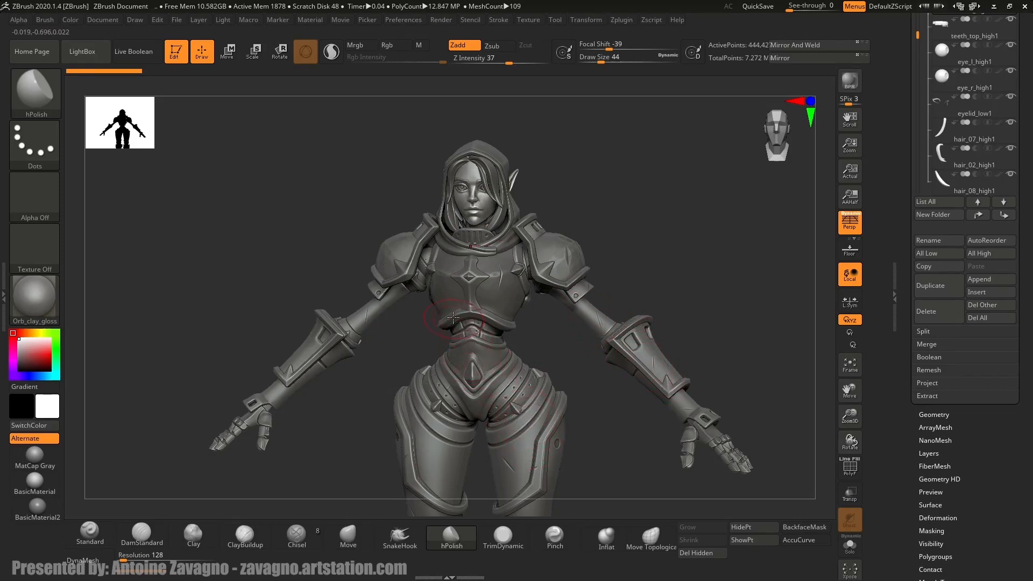
right_drag(455, 323, 469, 324)
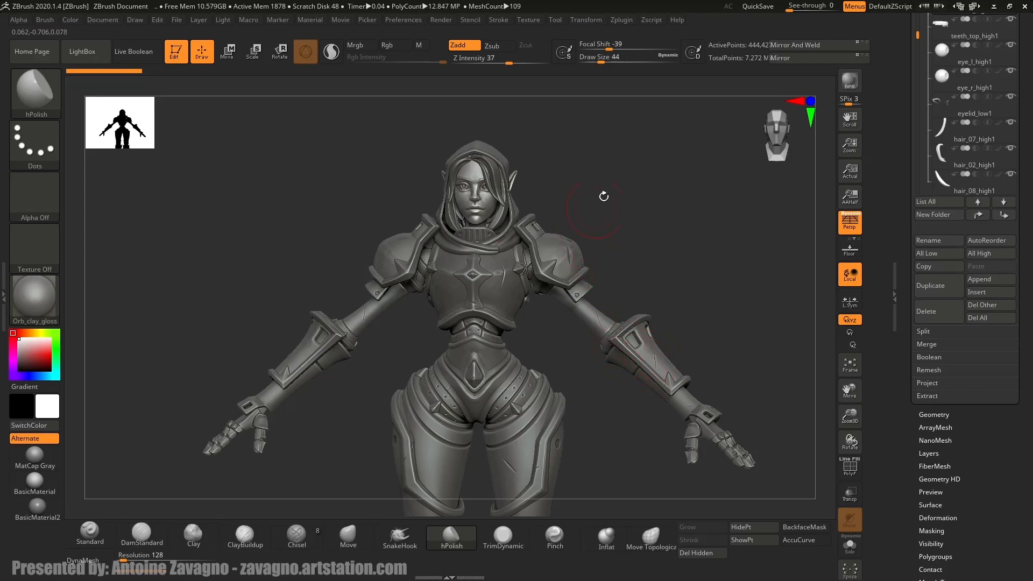
right_drag(399, 294, 456, 270)
Select the chest_01_high subtool, inspect its sculpted surface in isolation and bring the rest of the character back.
alt+click(454, 281)
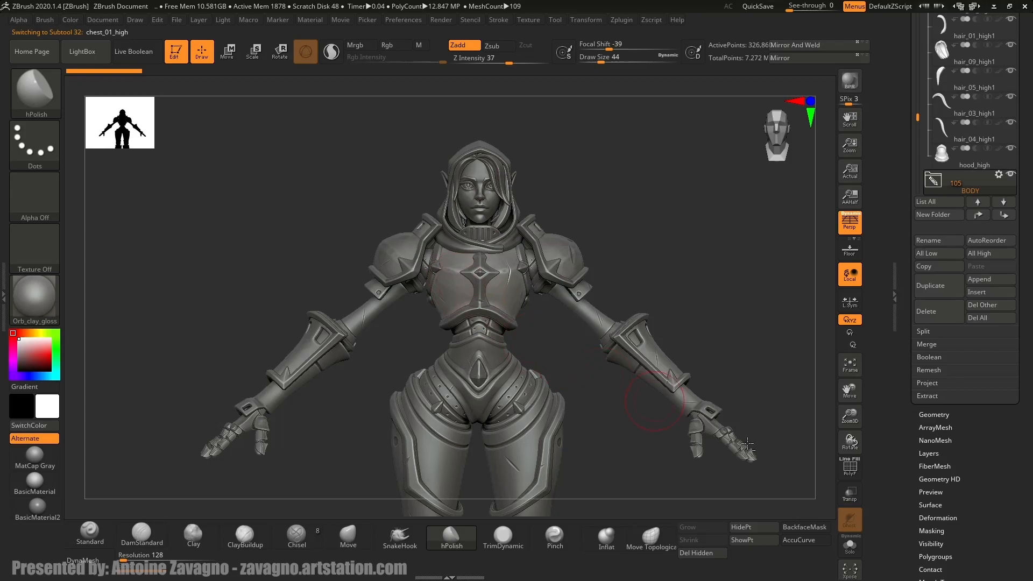
click(849, 545)
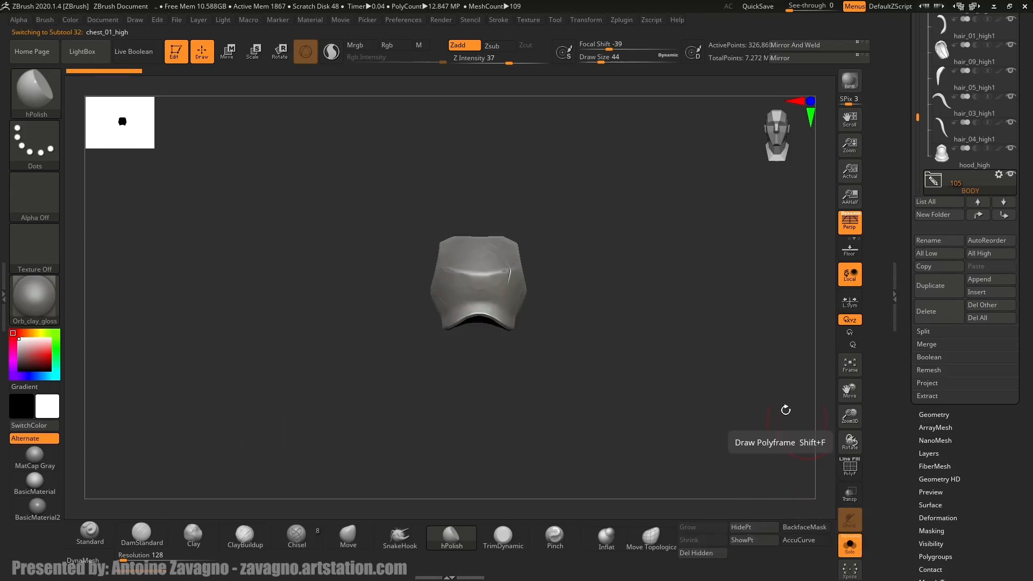
mouse_move(468, 247)
right_down()
mouse_move(526, 258)
mouse_move(457, 337)
right_up()
mouse_move(480, 281)
ctrl+right_down()
mouse_move(477, 309)
mouse_move(454, 282)
mouse_move(409, 285)
mouse_move(443, 285)
mouse_move(473, 261)
mouse_move(452, 289)
mouse_move(456, 279)
ctrl+right_up()
click(859, 552)
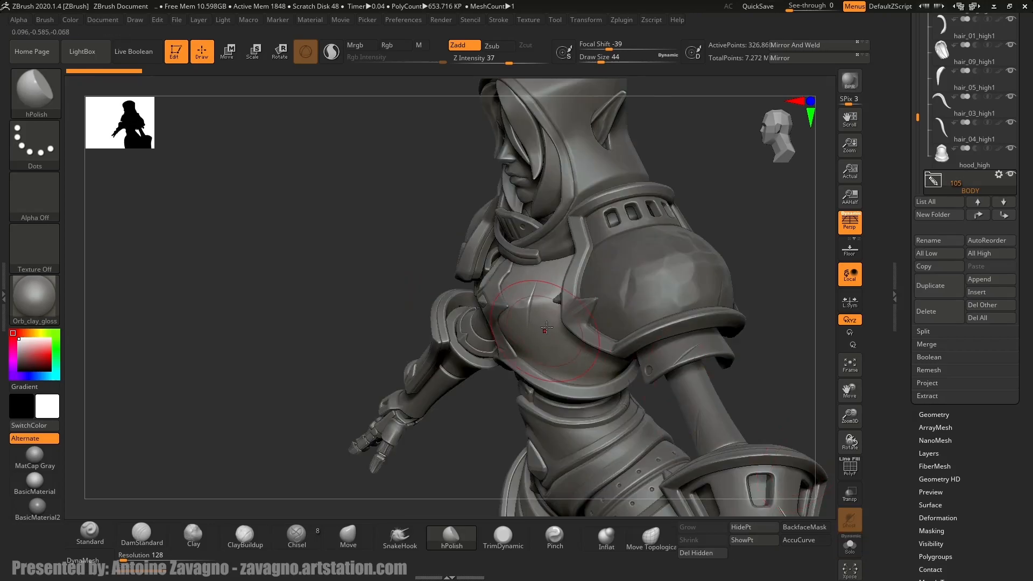
Hide the BODY folder to leave only the head and hood, inspect the hood_high subtool and make the head active.
right_drag(544, 282, 565, 294)
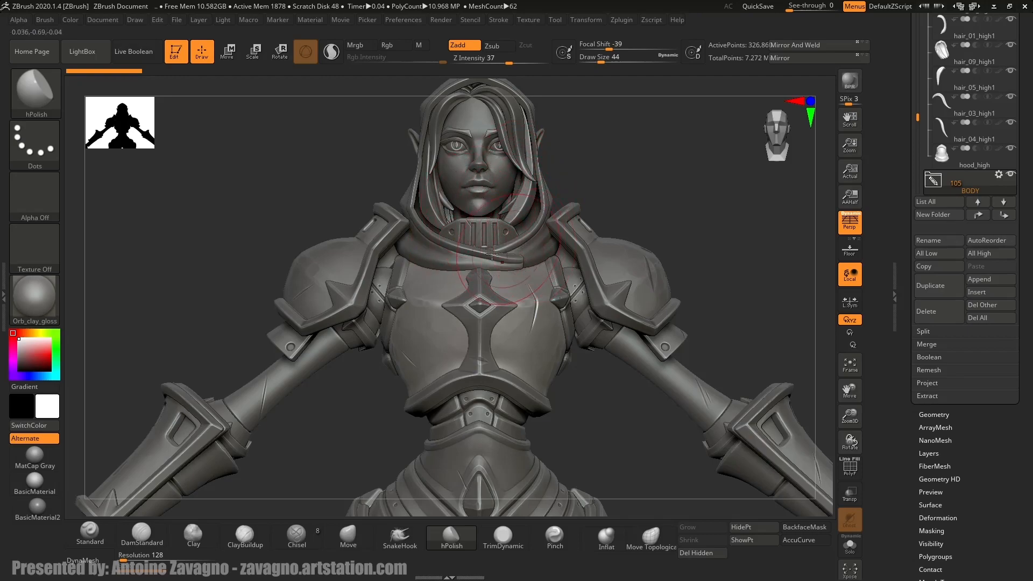
click(1011, 175)
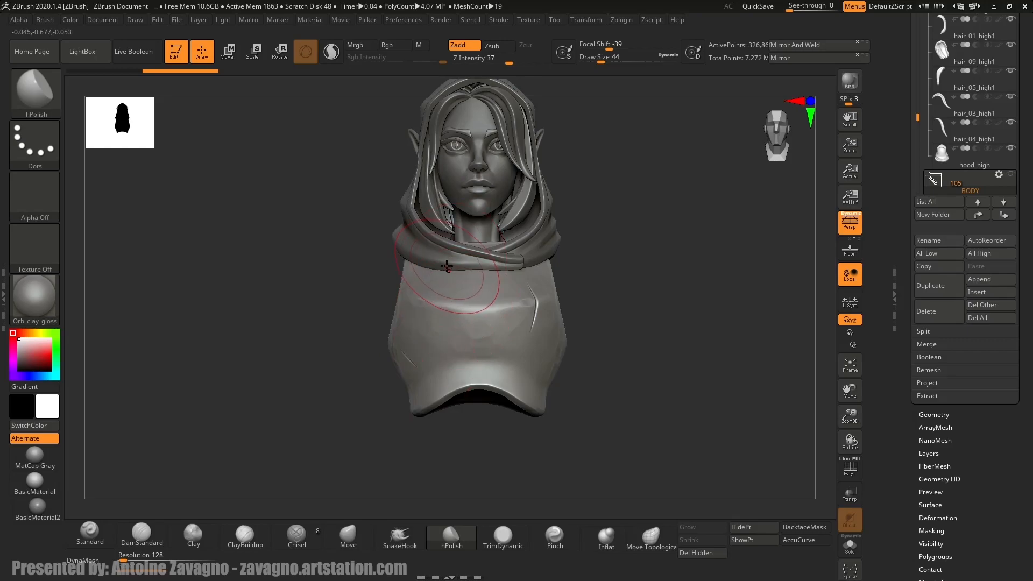
click(118, 72)
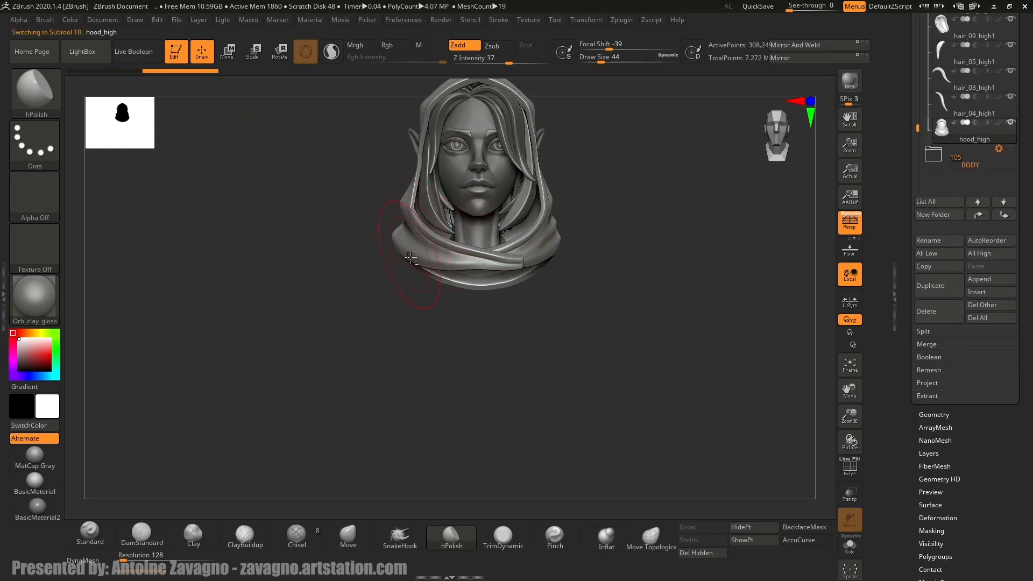
mouse_move(418, 230)
ctrl+right_down()
mouse_move(377, 351)
mouse_move(369, 343)
mouse_move(392, 299)
ctrl+right_up()
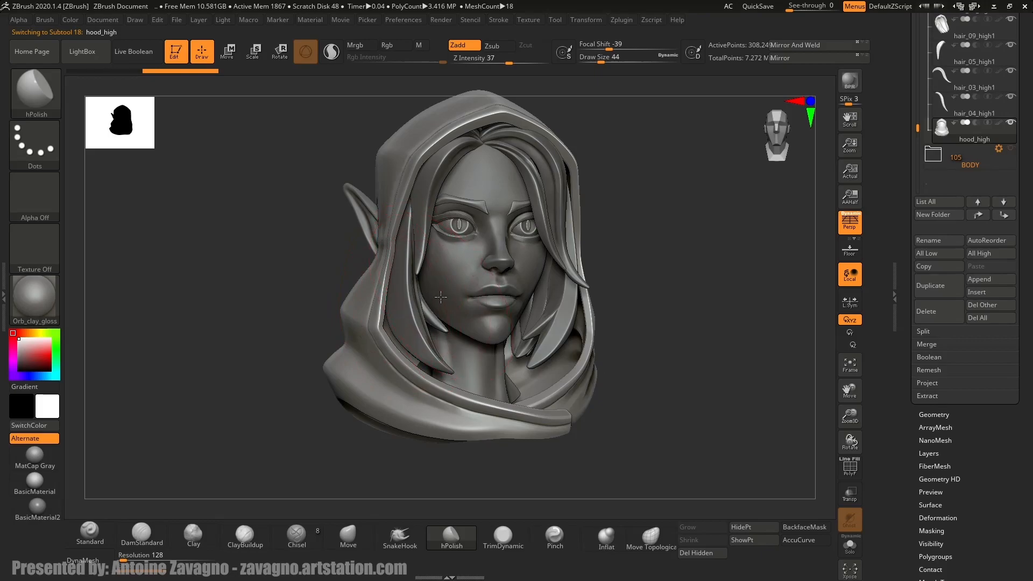
alt+click(453, 295)
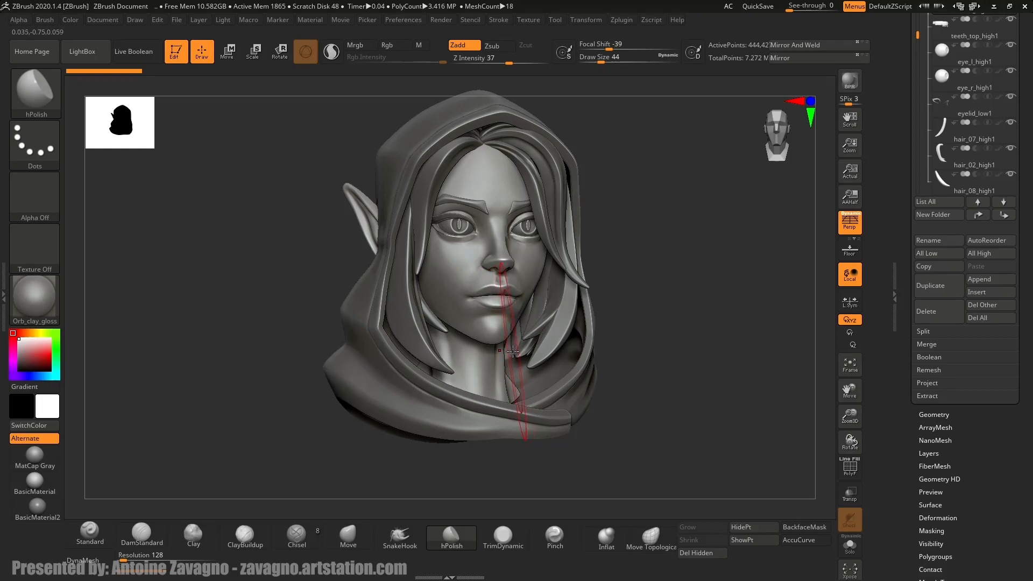
mouse_move(518, 282)
right_down()
mouse_move(489, 276)
mouse_move(511, 263)
mouse_move(525, 281)
mouse_move(518, 260)
right_up()
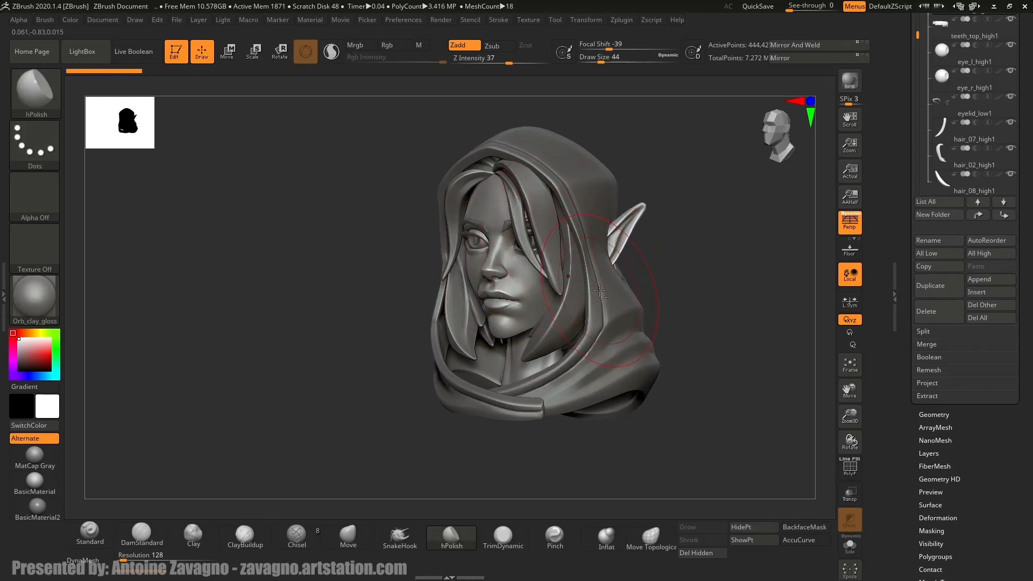
Undo a stray polish stroke and hide the hood_high subtool.
drag(600, 296, 605, 304)
key(ctrl+z)
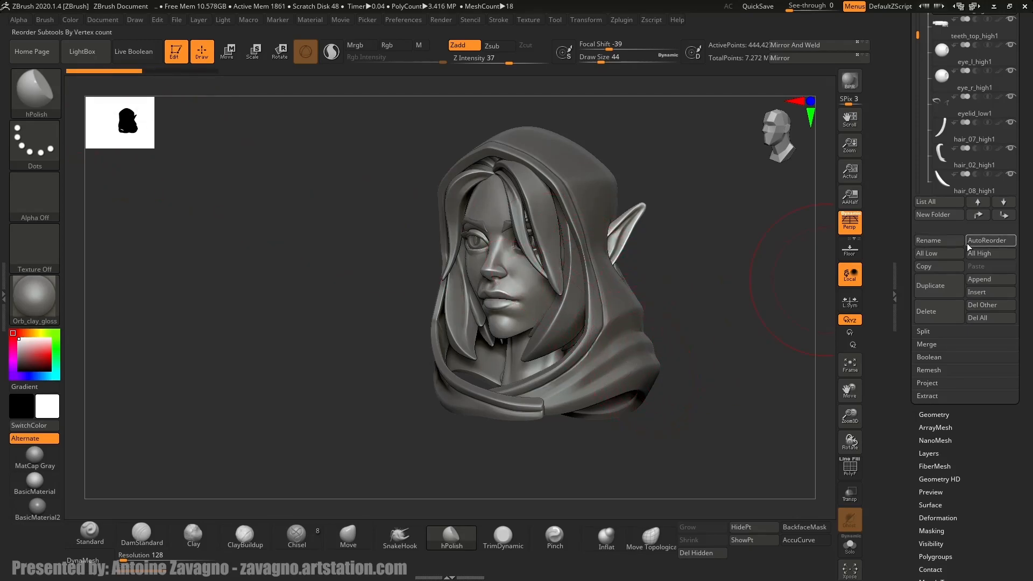
drag(917, 32, 923, 115)
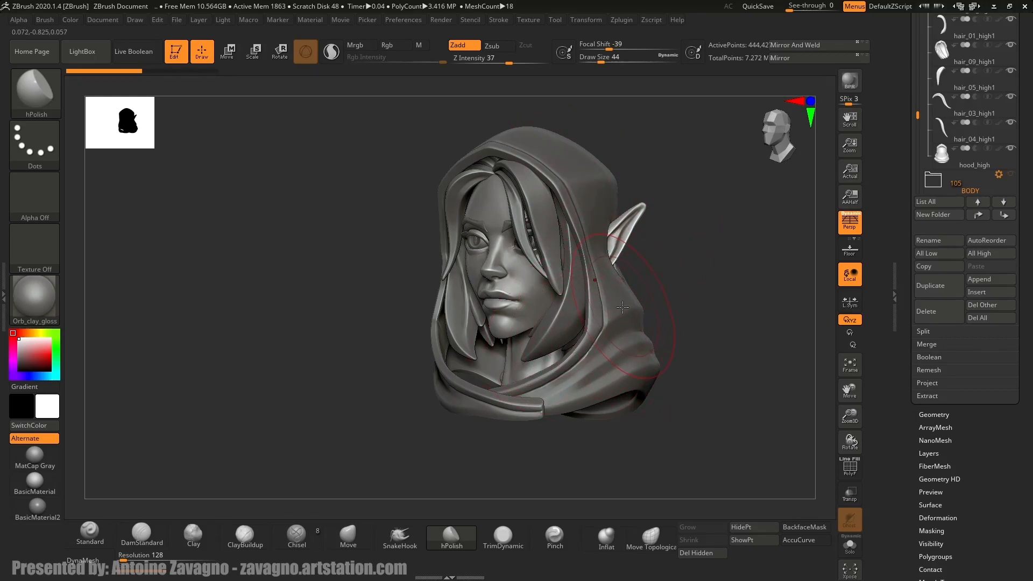
right_drag(550, 352, 600, 334)
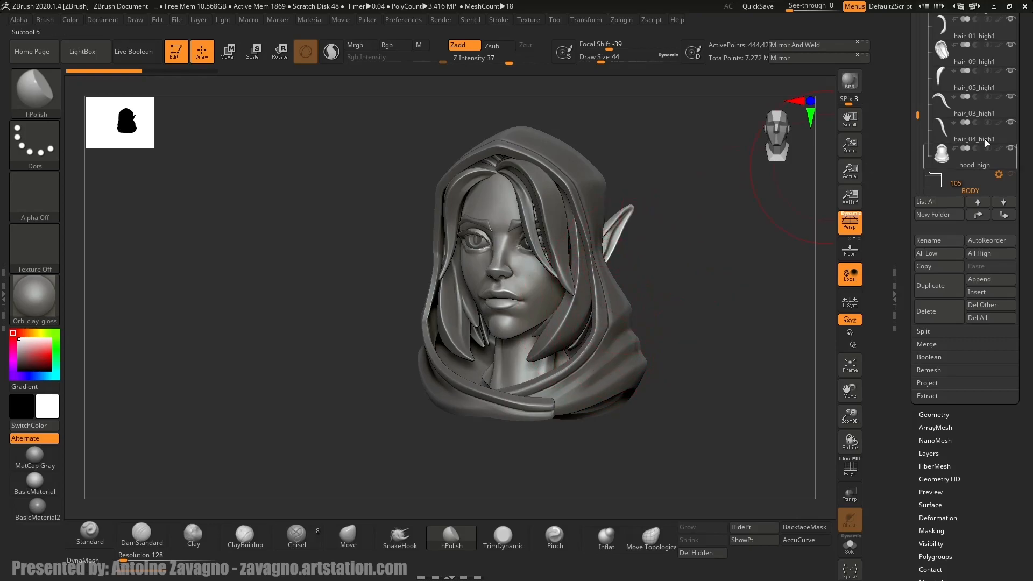
click(1012, 148)
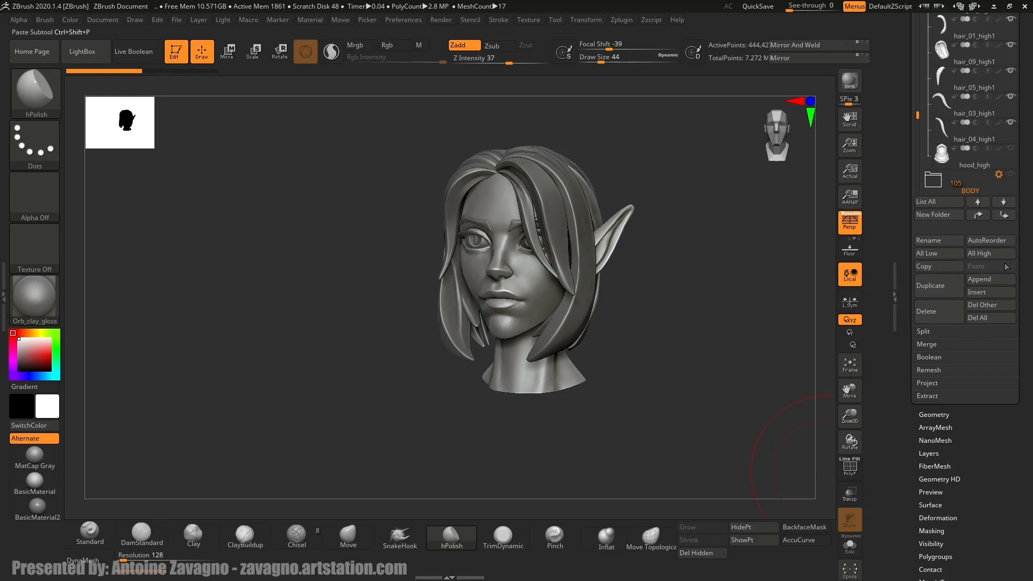
Insert a Sphere3D subtool and scale it down uniformly with the gizmo.
click(990, 292)
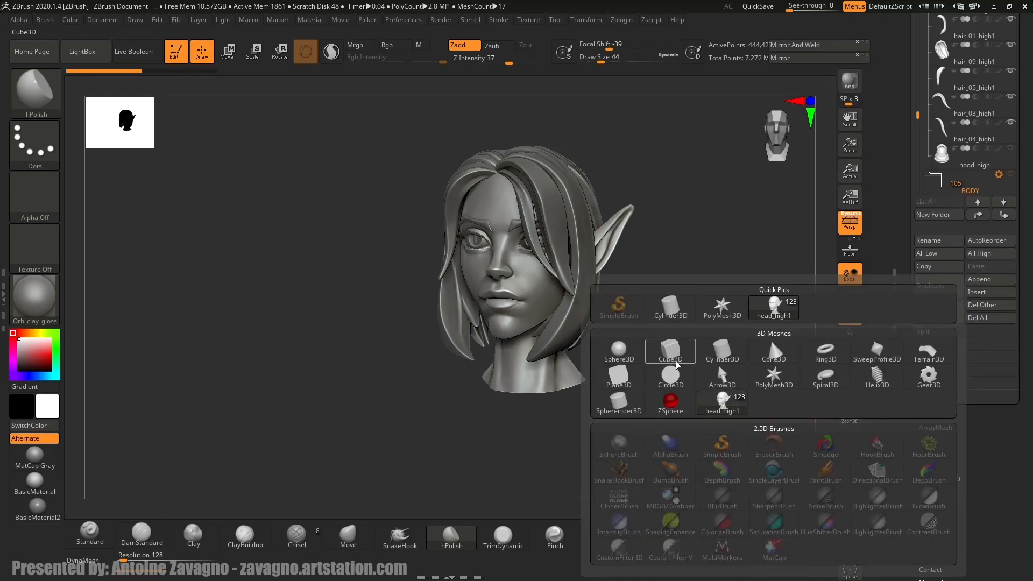
click(619, 350)
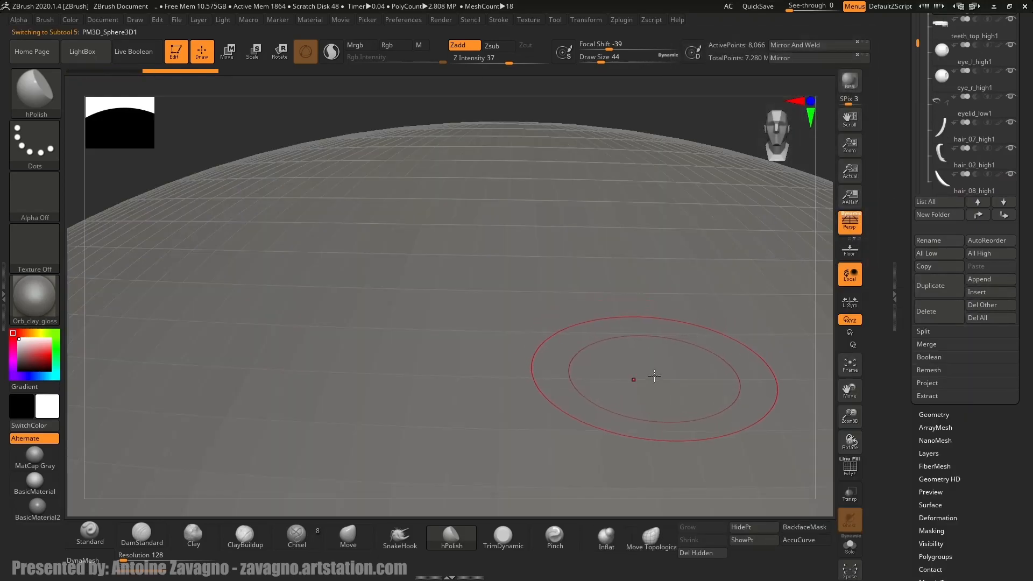
mouse_move(624, 299)
ctrl+right_down()
mouse_move(628, 213)
mouse_move(625, 230)
ctrl+right_up()
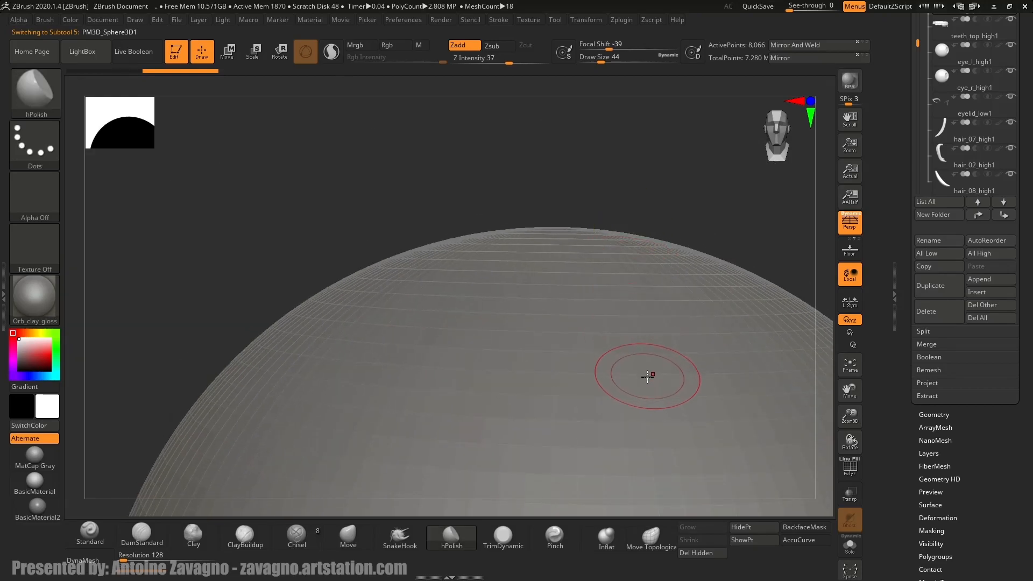
key(f)
key(w)
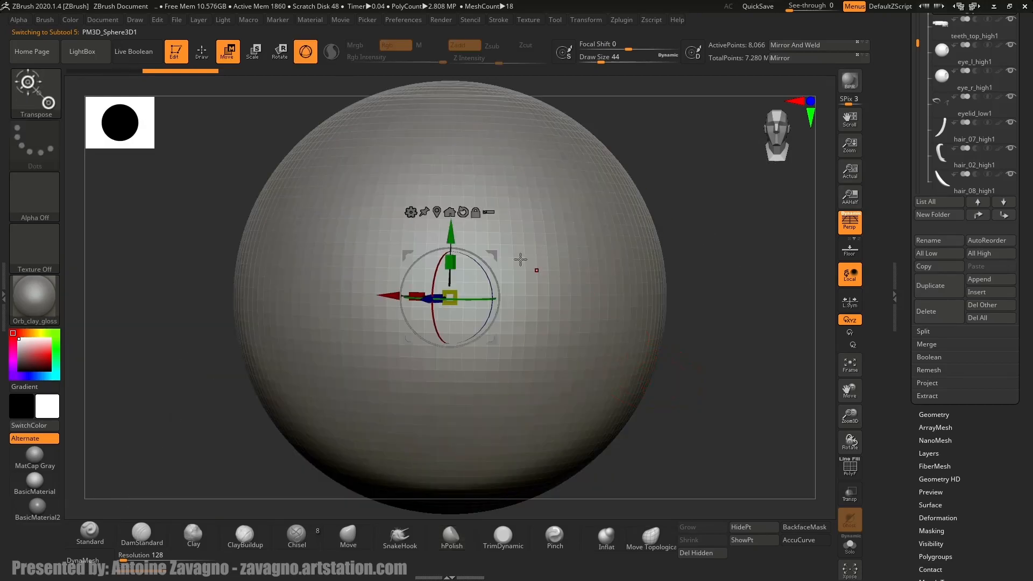
drag(452, 289, 393, 364)
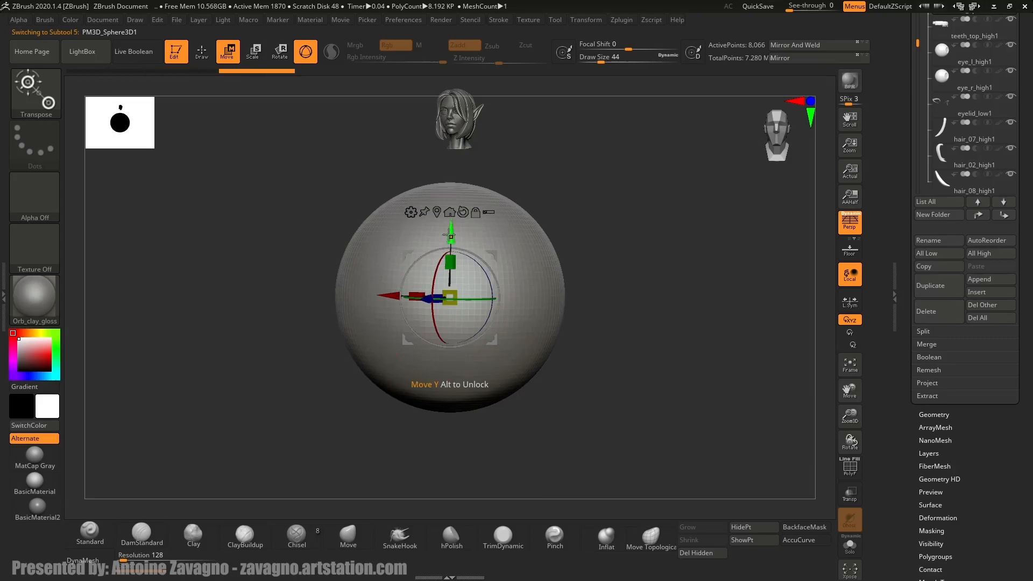
Move the sphere up to the head and scale it down further toward head size.
drag(451, 237, 477, 77)
alt+right_drag(485, 230, 473, 267)
drag(437, 245, 477, 379)
drag(439, 179, 438, 157)
Align the sphere with the head front to back and fine-tune its fit so it encloses the hair.
right_drag(408, 215, 498, 234)
drag(509, 224, 467, 224)
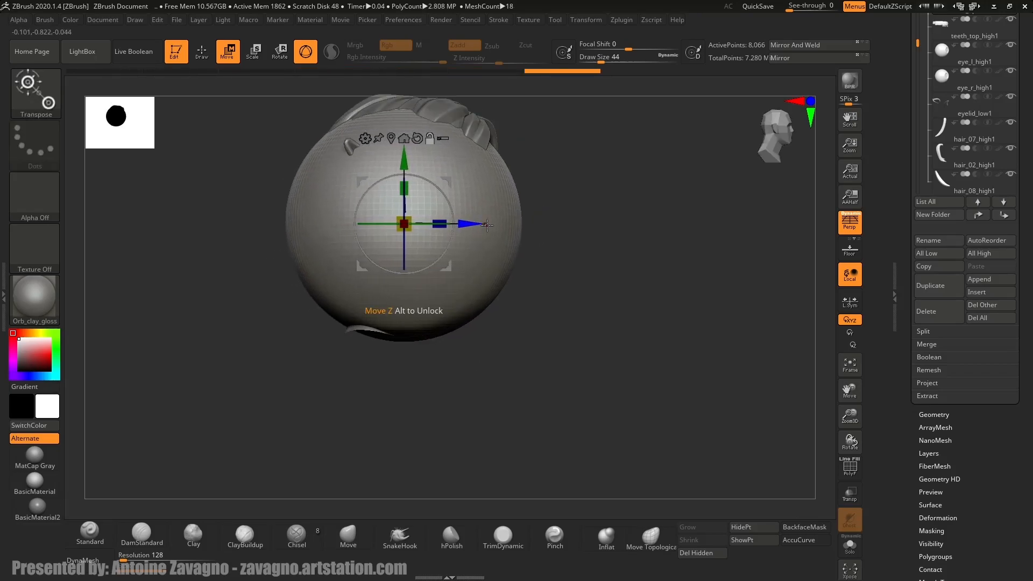
alt+right_drag(425, 192, 440, 258)
drag(425, 258, 431, 268)
right_drag(431, 269, 355, 246)
alt+right_drag(474, 227, 440, 244)
drag(532, 298, 538, 284)
Switch to the Move brush, turn on ghost transparency, set the draw size to 77 and push the sphere's upper sides inward.
key(q)
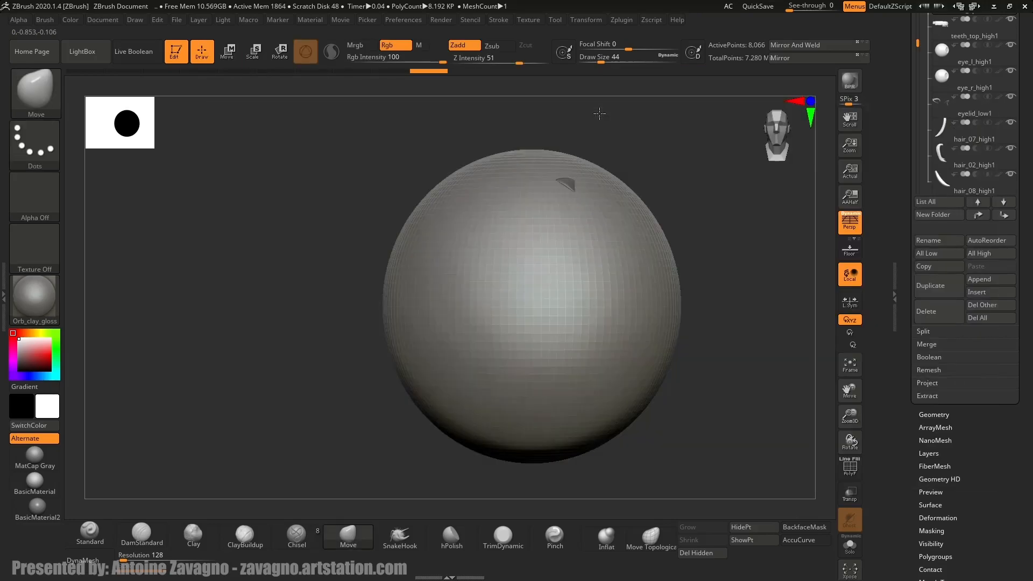
click(855, 489)
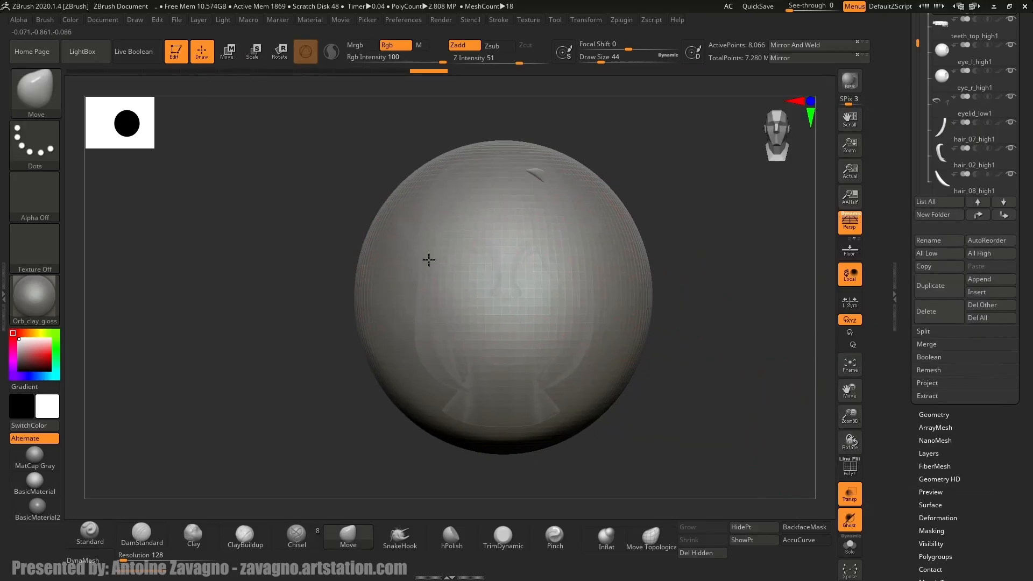
key(s)
mouse_move(381, 249)
mouse_down()
mouse_move(381, 240)
mouse_move(394, 260)
mouse_up()
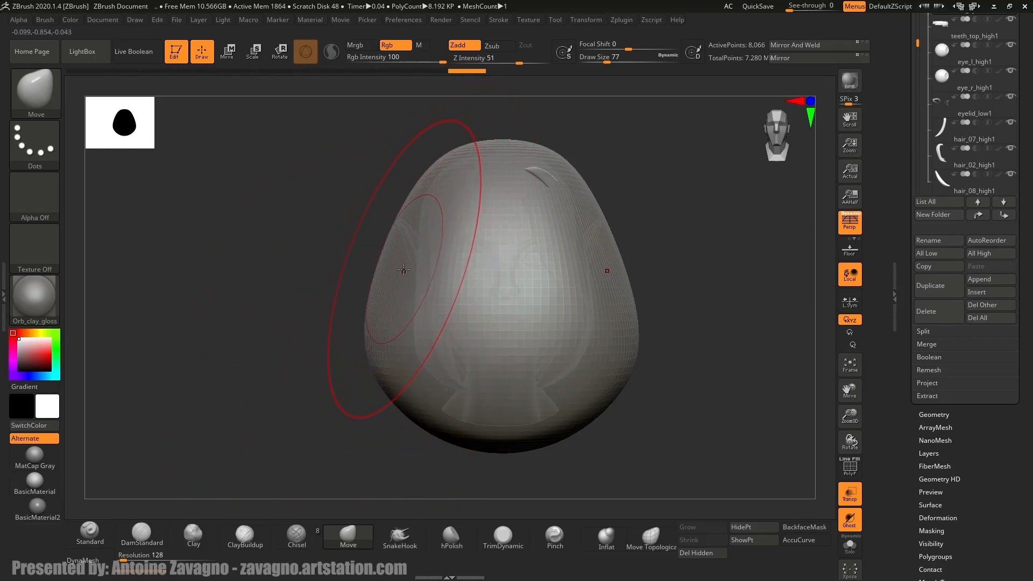
Reshape the sphere in side view by pushing the upper back in, pulling the lower back outward and lifting the underside.
mouse_move(400, 270)
right_down()
mouse_move(433, 271)
mouse_move(424, 247)
mouse_move(386, 239)
mouse_move(423, 285)
right_up()
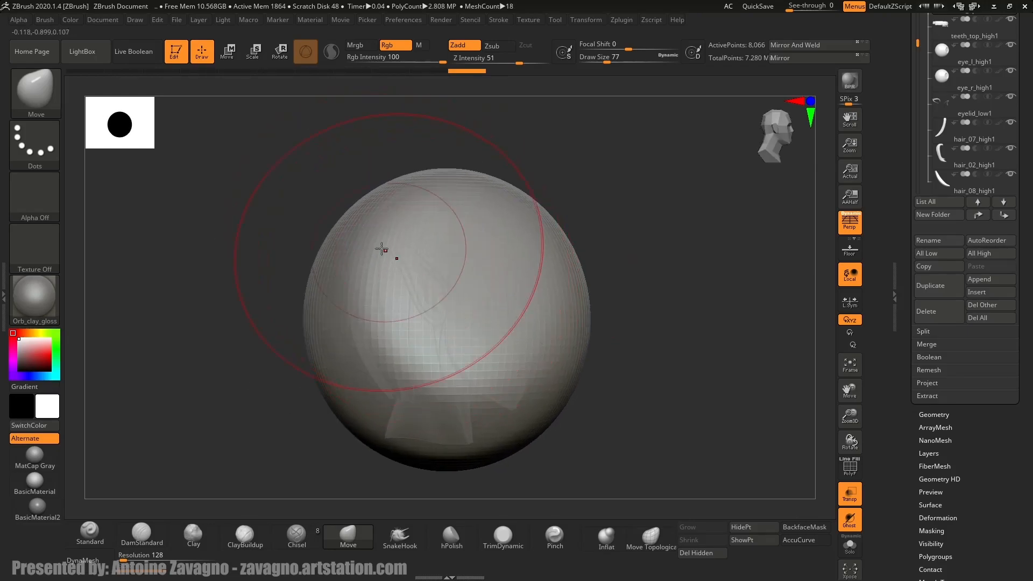
drag(318, 267, 339, 269)
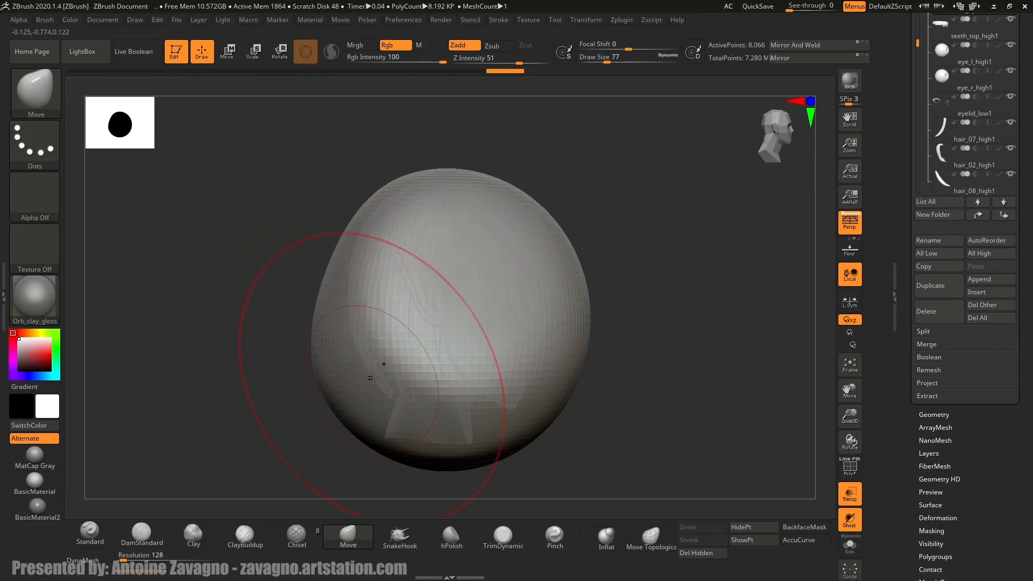
drag(339, 400, 318, 455)
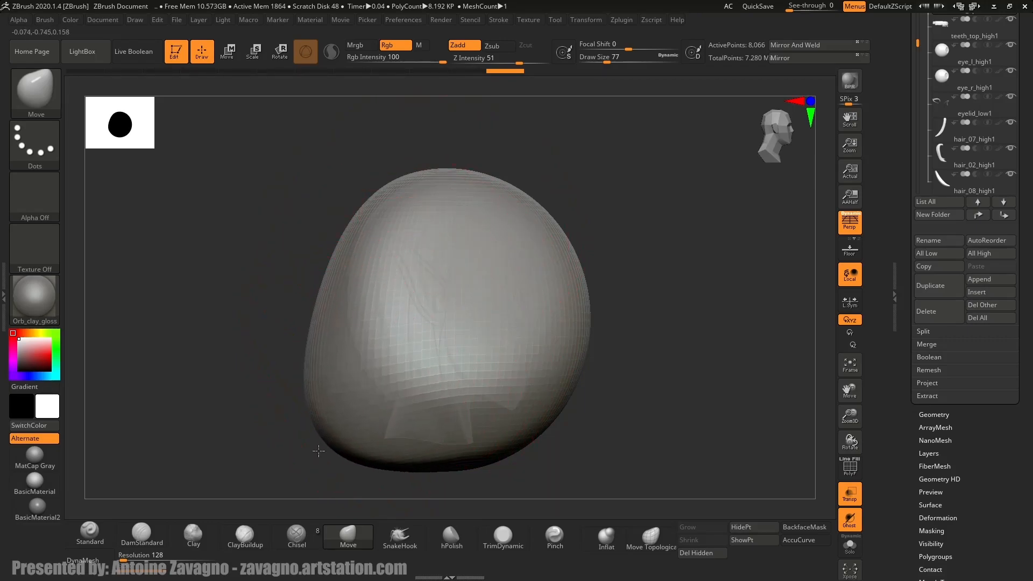
drag(455, 460, 458, 437)
Set the Move brush's draw size to 56 and refine the sphere's sides from an elevated front view.
alt+right_drag(458, 437, 469, 329)
mouse_move(357, 225)
right_down()
mouse_move(381, 246)
mouse_move(371, 301)
mouse_move(379, 339)
right_up()
key(s)
drag(380, 340, 383, 340)
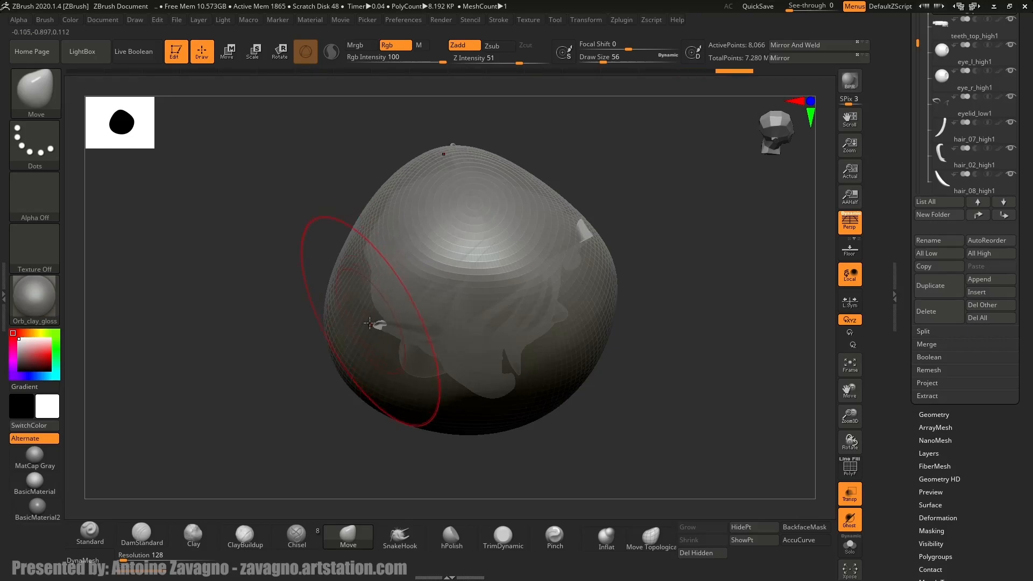
Mask the back of the sphere in side view and flatten the unmasked front into a straight plane just behind the face.
key(shift)
mouse_move(429, 357)
right_down()
mouse_move(486, 276)
mouse_move(493, 282)
mouse_move(509, 173)
right_up()
mouse_move(499, 136)
ctrl+mouse_down()
mouse_move(530, 242)
mouse_move(689, 490)
ctrl+mouse_up()
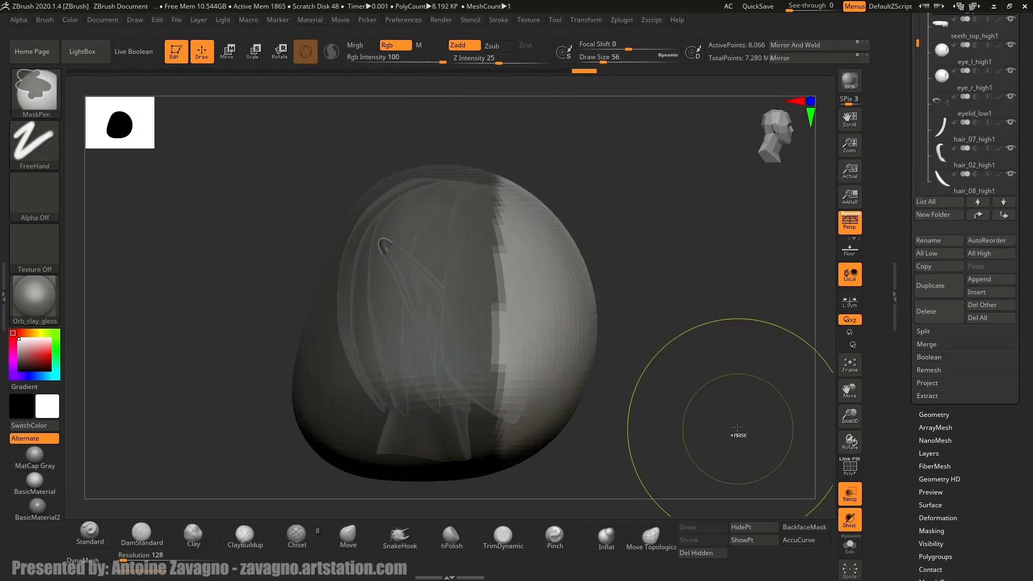
key(w)
alt+drag(600, 346, 311, 330)
drag(571, 329, 562, 331)
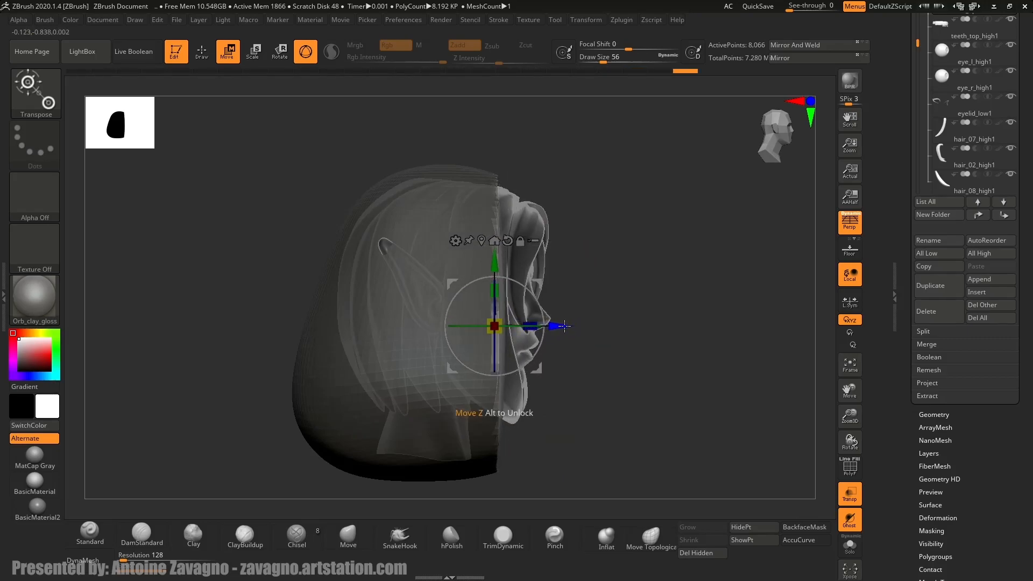
Isolate the flattened front strip with an inverted mask, shift it forward toward the face, and clear the mask.
key(q)
ctrl+drag(560, 142, 457, 493)
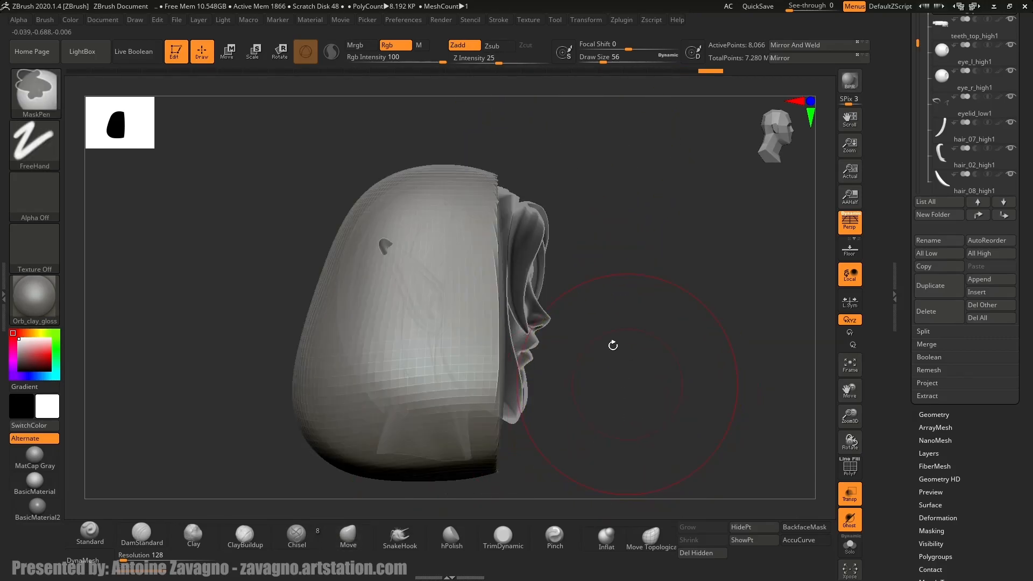
ctrl+drag(591, 137, 456, 484)
key(w)
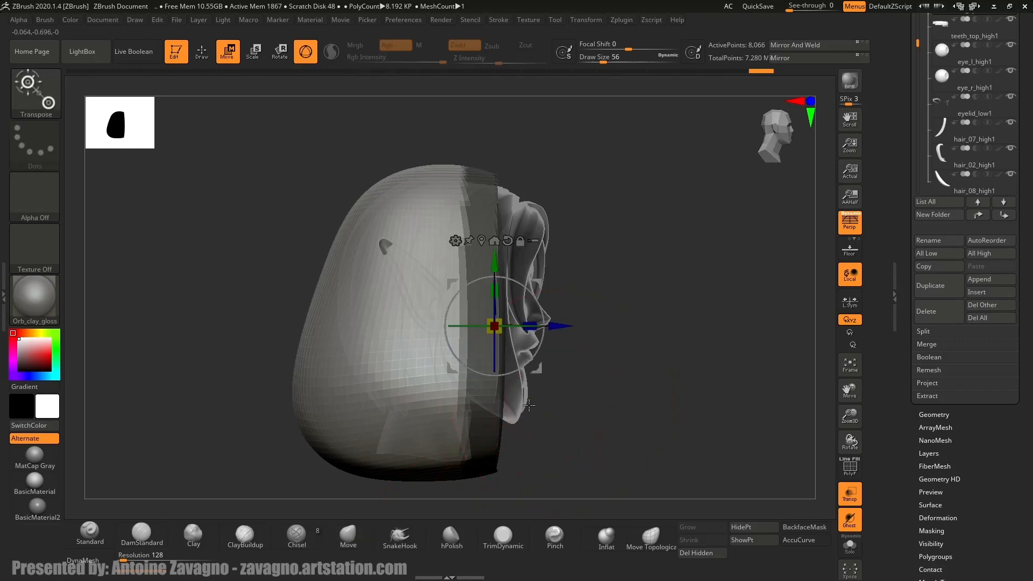
drag(557, 326, 580, 329)
key(ctrl+z)
ctrl+click(574, 334)
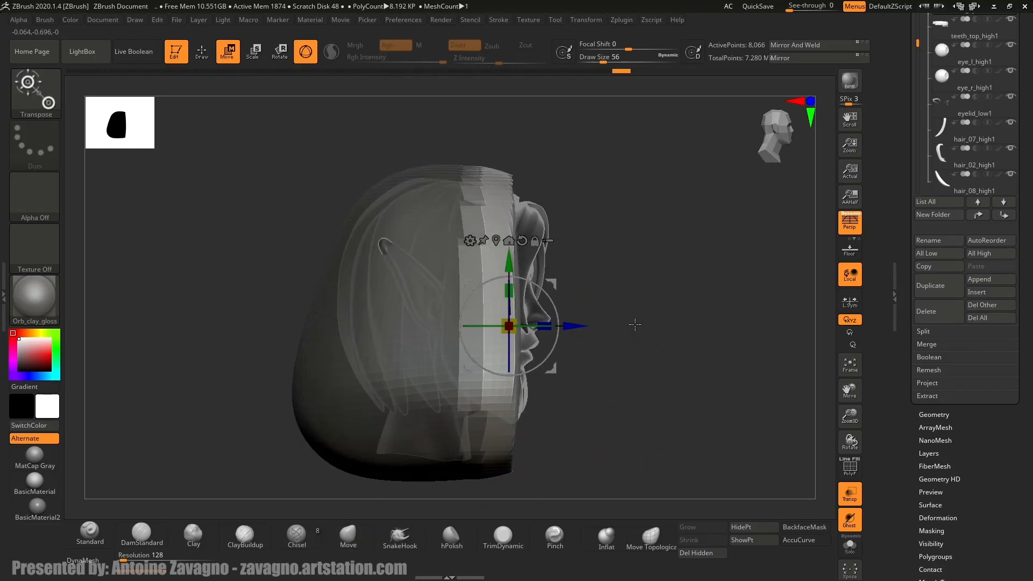
key(q)
ctrl+drag(634, 302, 735, 321)
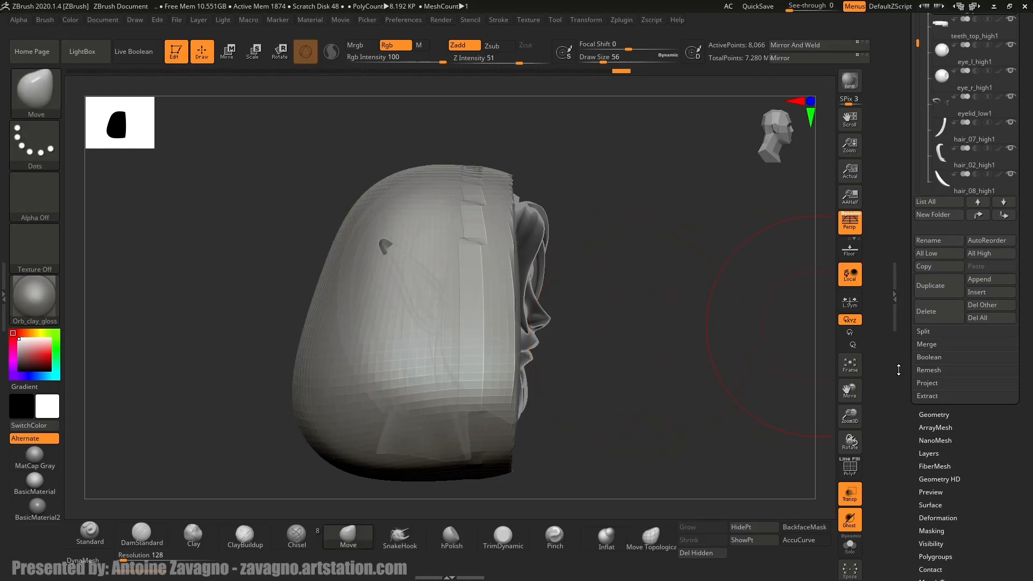
Remesh the hood with ZRemesher at half its polygon count.
click(936, 415)
drag(926, 267, 923, 268)
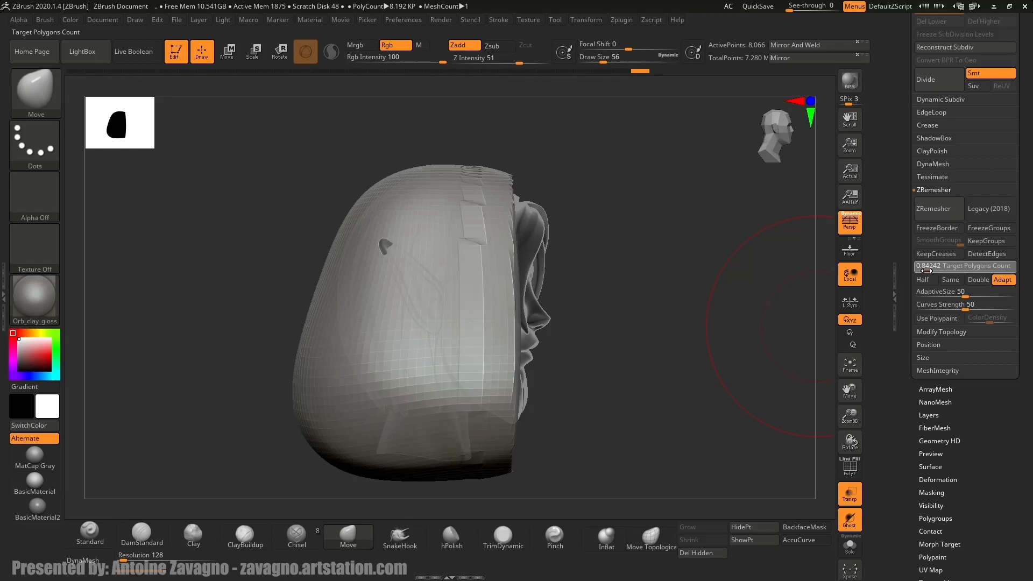
click(923, 279)
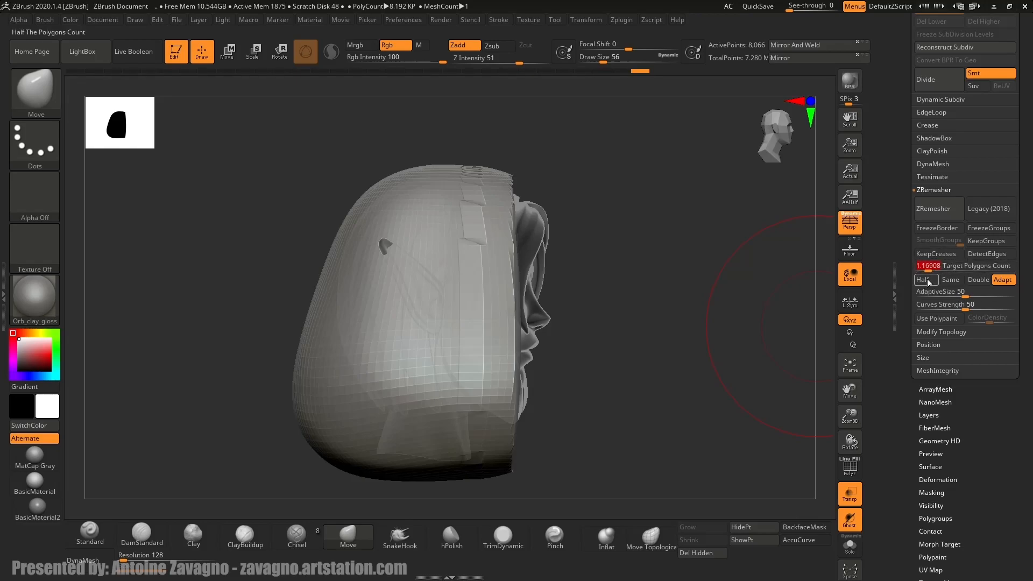
click(941, 215)
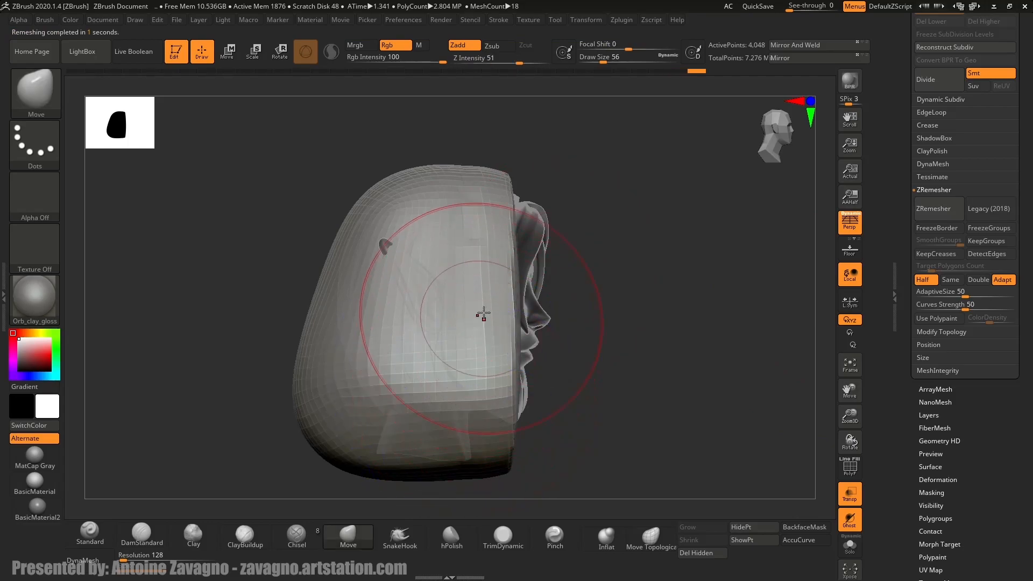
Switch to the Move brush at draw size 65 and pull the hood's lower front forward past the chin.
mouse_move(507, 295)
ctrl+right_down()
mouse_move(521, 281)
mouse_move(475, 254)
ctrl+right_up()
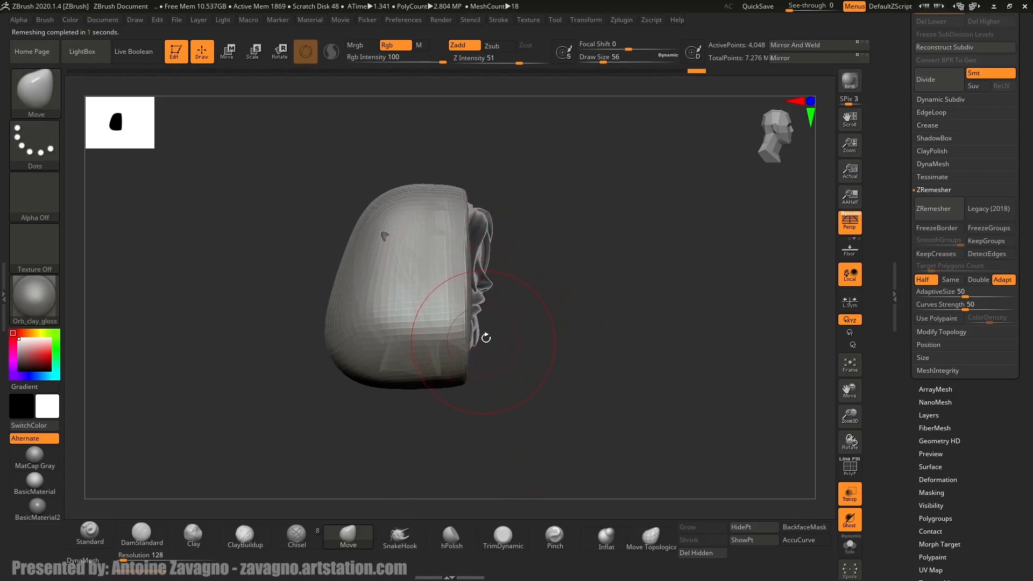
alt+right_drag(483, 341, 506, 306)
key(b)
key(m)
key(v)
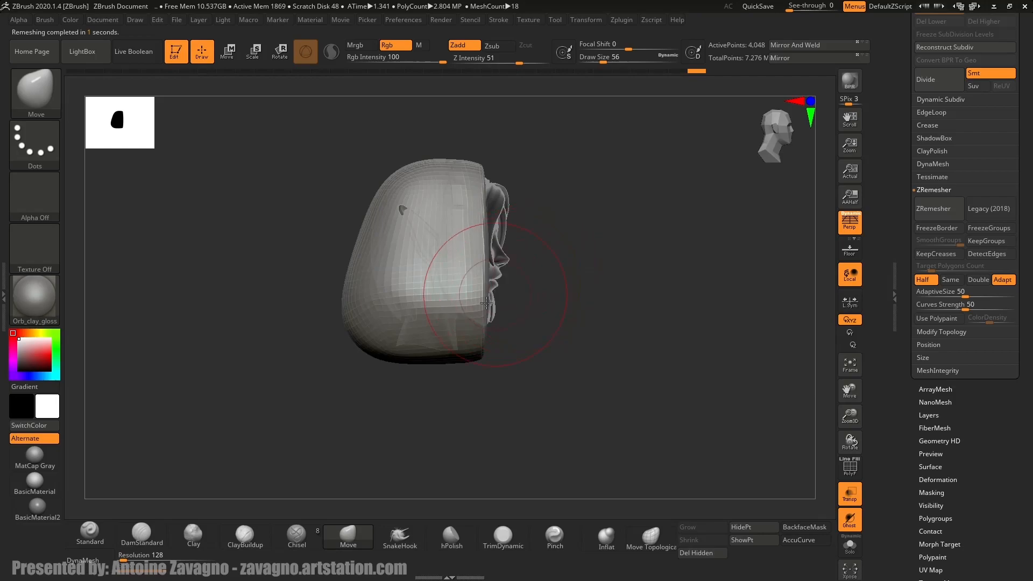
key(s)
drag(483, 327, 487, 326)
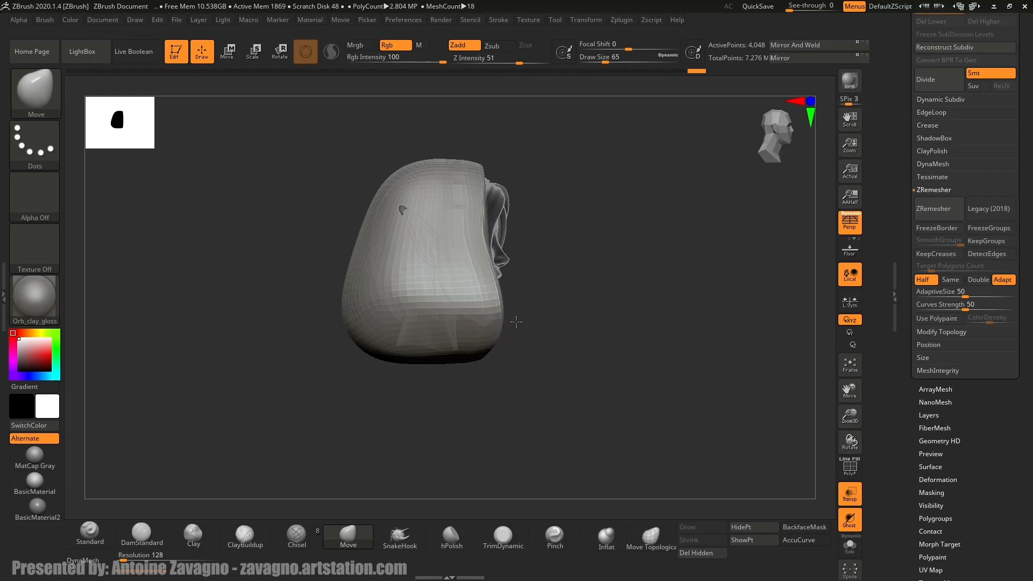
Increase the draw size to 77 and pull the hood's lower back outward and down.
key(s)
mouse_move(386, 314)
mouse_down()
mouse_move(399, 314)
mouse_move(399, 335)
mouse_move(347, 339)
mouse_up()
key(s)
right_drag(366, 245, 366, 331)
right_drag(464, 155, 486, 185)
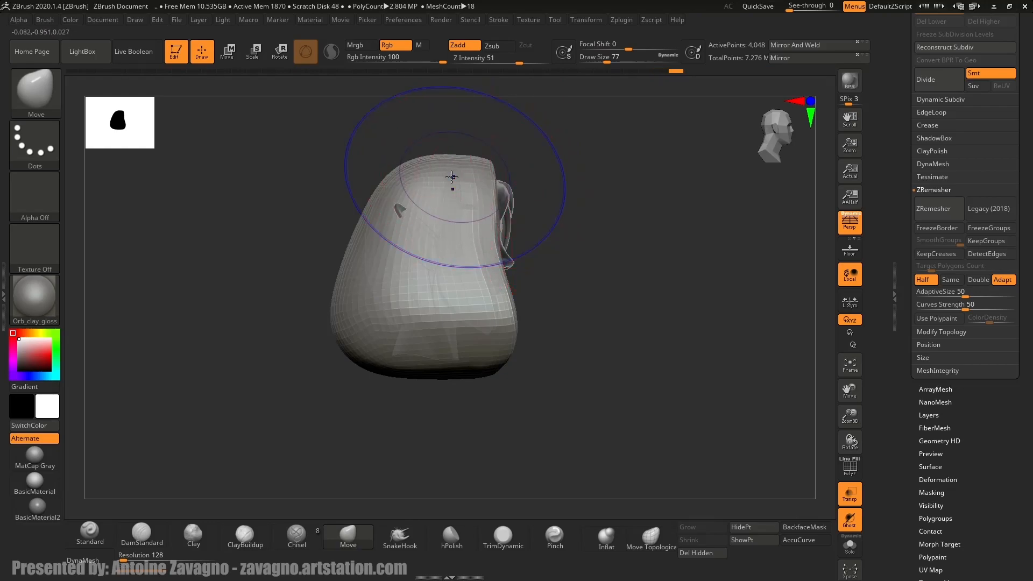
Adjust the hood's back and upper contour with the Move brush, varying the draw size between strokes.
right_drag(457, 270, 362, 238)
key(s)
mouse_move(386, 335)
mouse_down()
mouse_move(384, 353)
mouse_move(379, 339)
mouse_up()
key(s)
key(s)
drag(376, 258, 413, 259)
drag(402, 209, 435, 175)
Extend the hood's lower front corner forward and reshape its lower back with the Move brush at draw size 71.
key(s)
drag(482, 373, 472, 374)
mouse_move(477, 385)
mouse_down()
mouse_move(467, 360)
mouse_move(558, 339)
mouse_up()
right_drag(442, 299, 510, 293)
key(s)
drag(339, 342, 356, 362)
alt+right_drag(396, 325, 472, 293)
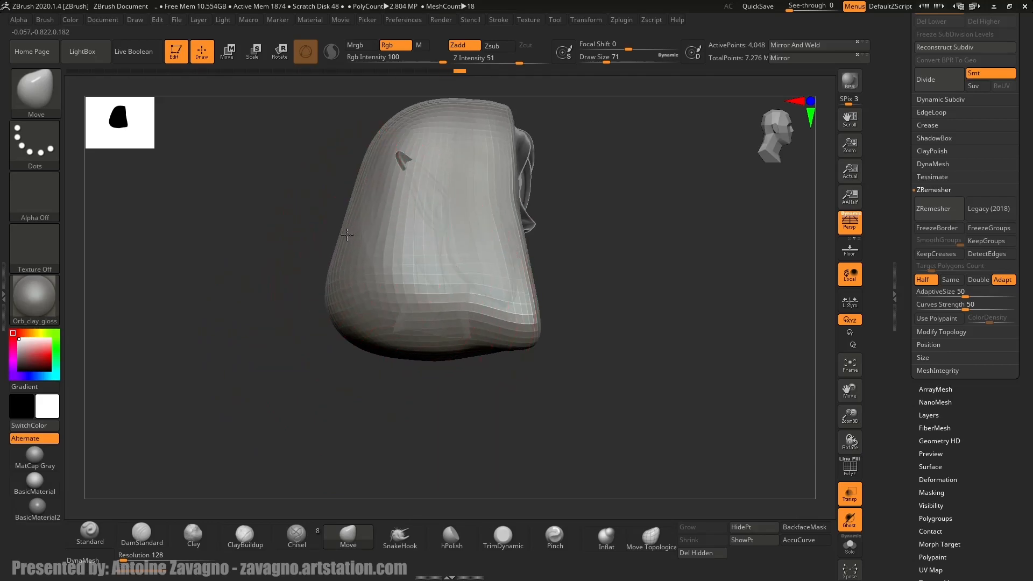
Tighten the hood's back and lower silhouette from several angles with the Move brush, reducing the draw size to 59.
drag(344, 322, 352, 295)
mouse_move(382, 325)
right_down()
mouse_move(454, 307)
mouse_move(438, 312)
mouse_move(553, 357)
right_up()
drag(293, 265, 318, 274)
mouse_move(317, 274)
right_down()
mouse_move(315, 360)
mouse_move(325, 299)
right_up()
mouse_move(300, 219)
right_down()
mouse_move(316, 245)
mouse_move(302, 331)
mouse_move(301, 307)
right_up()
key(s)
drag(302, 306, 268, 324)
drag(280, 225, 301, 223)
mouse_move(339, 173)
ctrl+right_down()
mouse_move(307, 171)
mouse_move(332, 332)
mouse_move(300, 253)
mouse_move(406, 295)
mouse_move(366, 215)
mouse_move(404, 266)
mouse_move(417, 260)
mouse_move(344, 299)
ctrl+right_up()
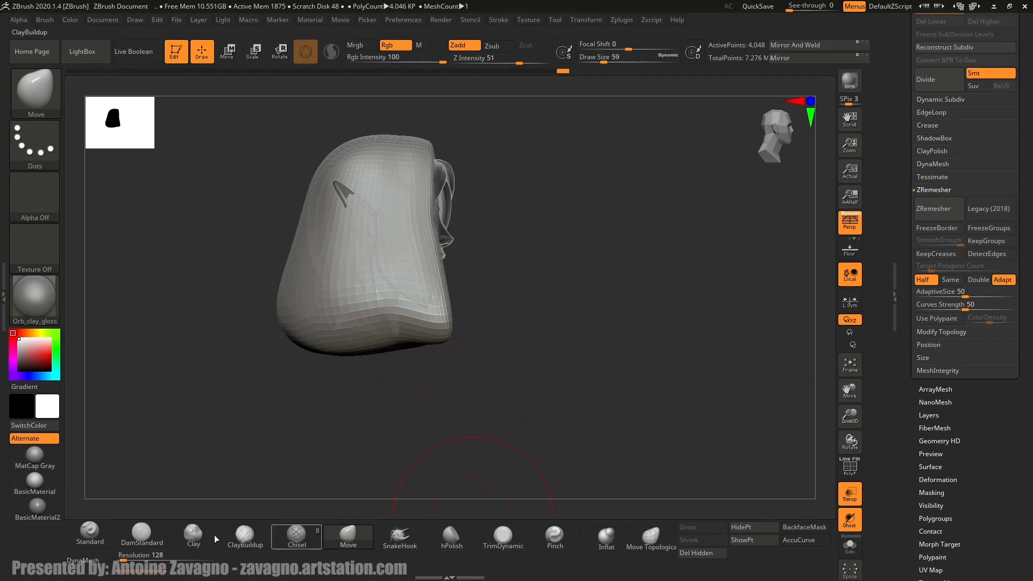
Define a crisp edge line around the hood's lower end with DamStandard at a smaller draw size, undoing the unwanted stroke.
click(156, 538)
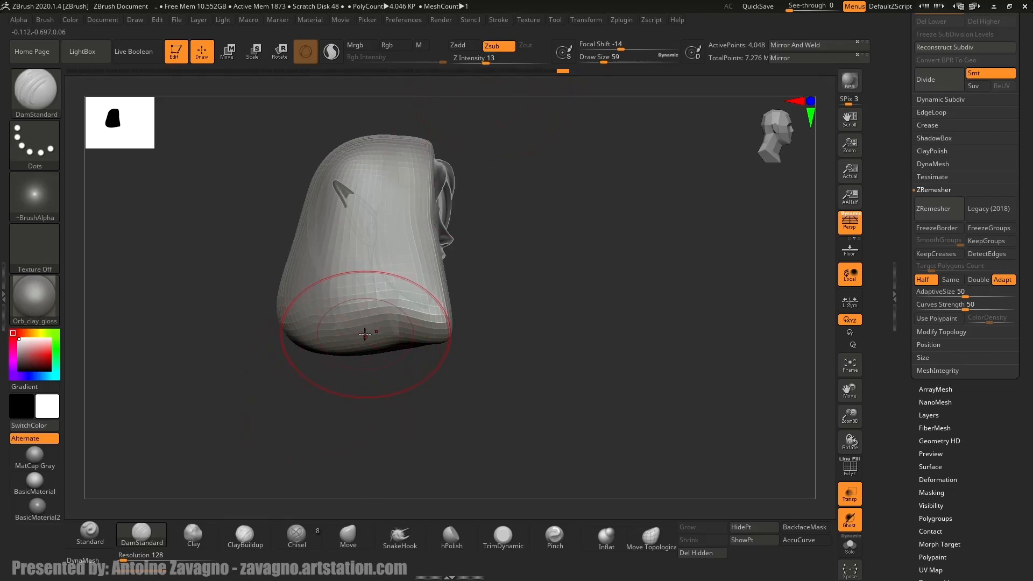
key(s)
drag(363, 309, 356, 309)
mouse_move(386, 321)
alt+right_down()
mouse_move(415, 328)
mouse_move(322, 318)
alt+right_up()
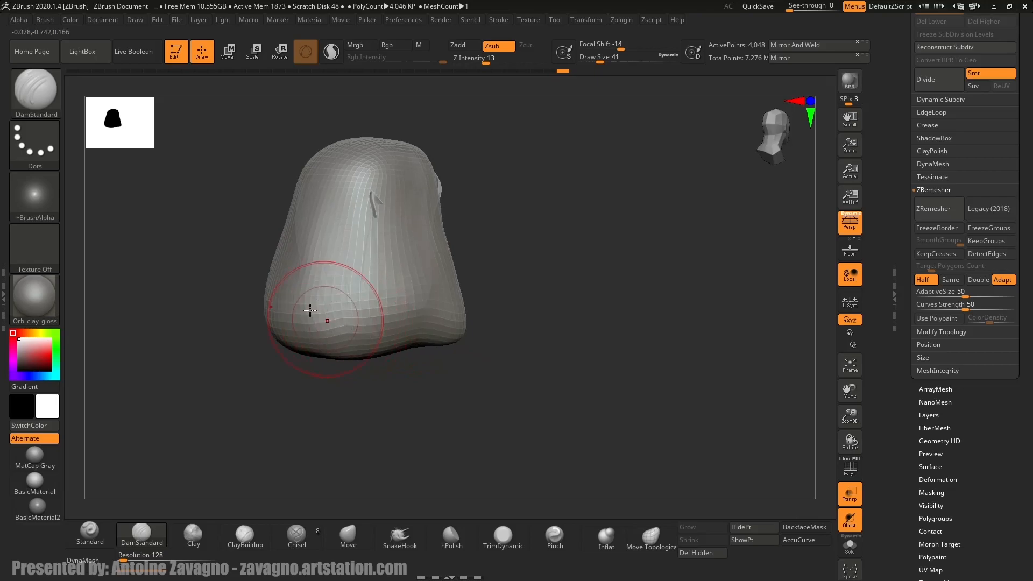
drag(436, 307, 446, 304)
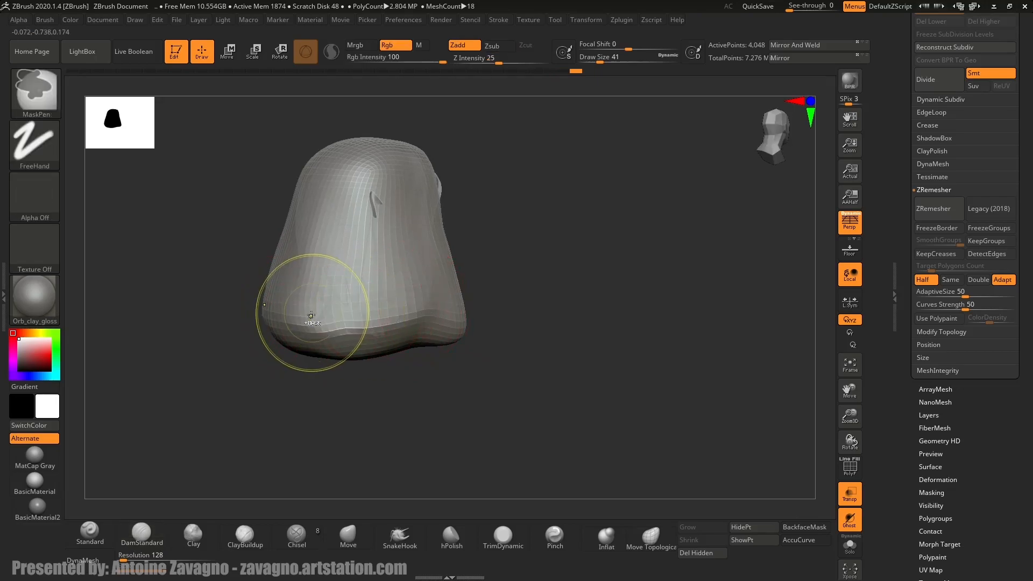
key(ctrl+z)
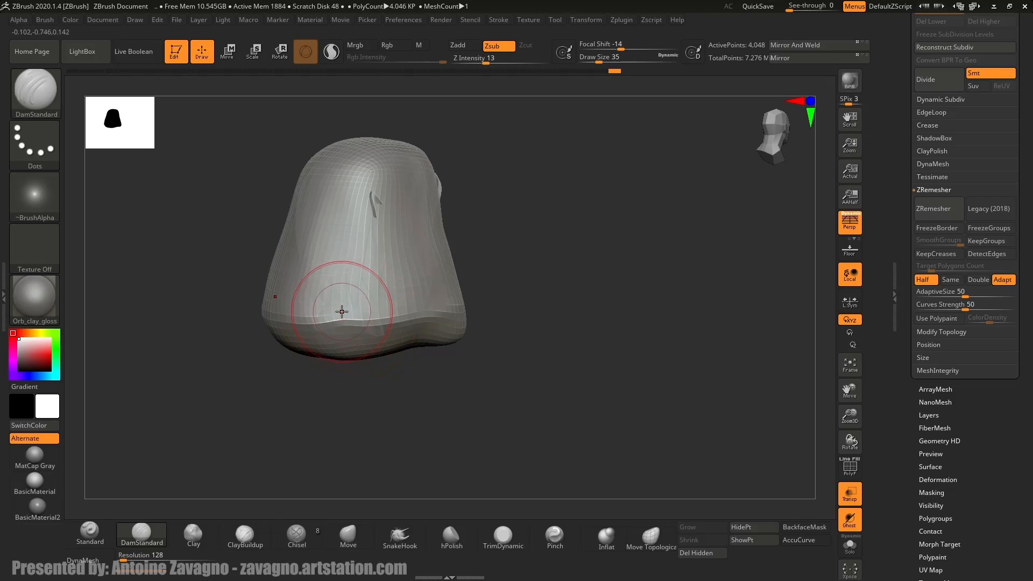
Switch to the Move brush at draw size 35 and even out the edge line around the hood's base.
key(b)
key(m)
key(v)
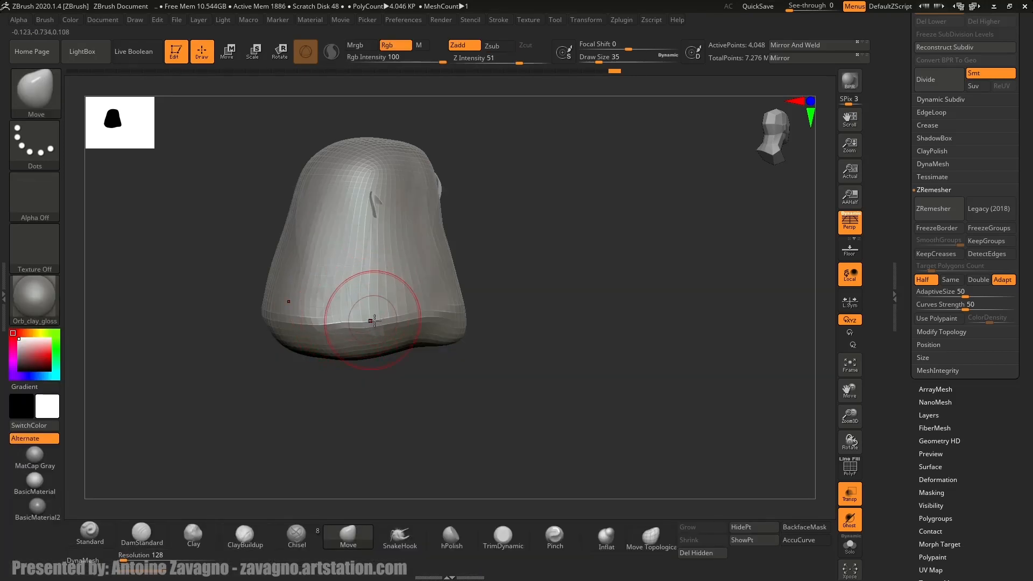
mouse_move(376, 319)
mouse_down()
mouse_move(344, 323)
mouse_move(396, 317)
mouse_up()
mouse_move(470, 314)
mouse_down()
mouse_move(382, 296)
mouse_move(434, 316)
mouse_move(420, 300)
mouse_up()
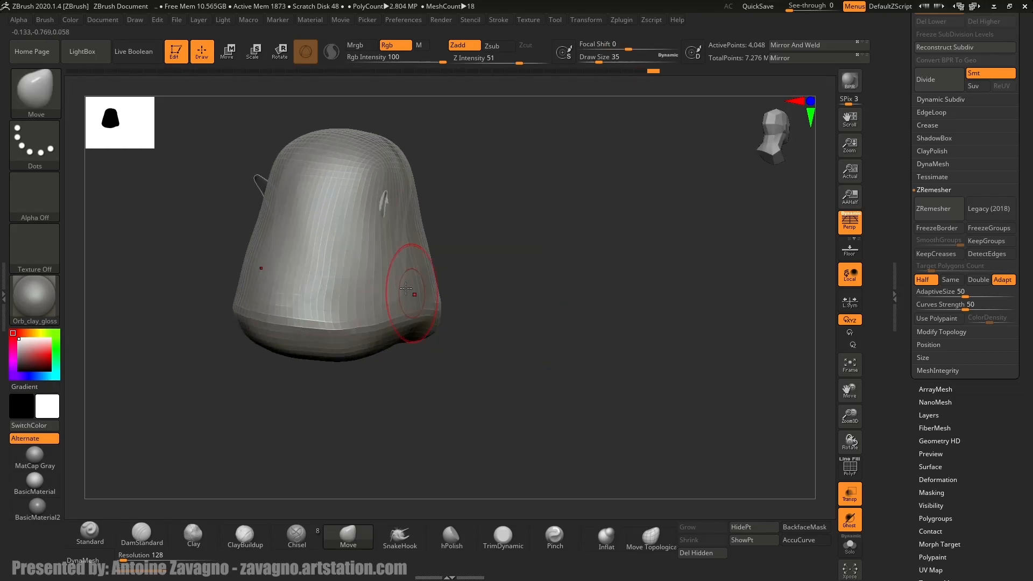
Flatten the back and side surfaces of the hood with hPolish at draw size 54.
click(472, 549)
key(s)
drag(290, 277, 296, 276)
drag(271, 236, 248, 291)
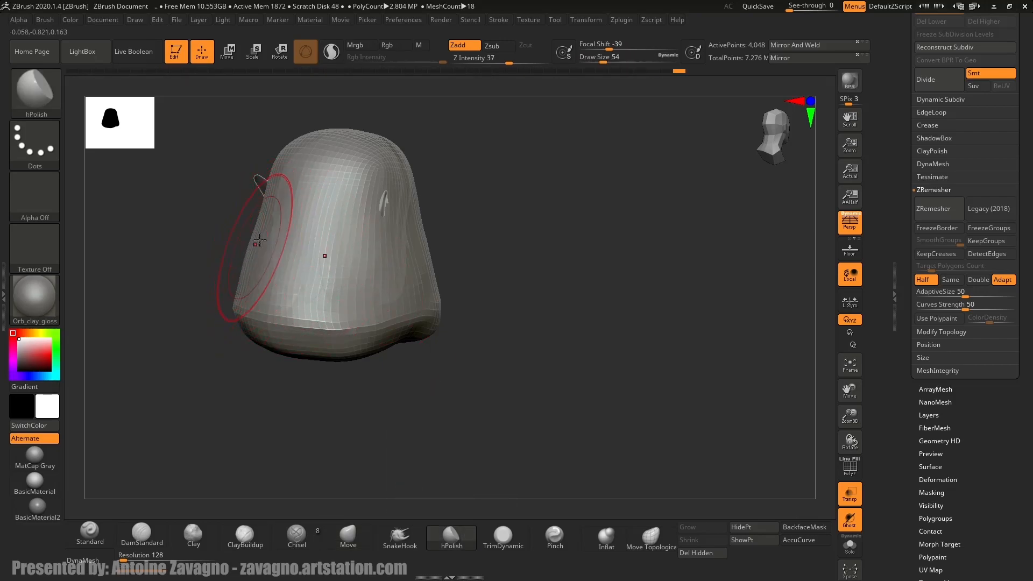
mouse_move(272, 242)
mouse_down()
mouse_move(288, 231)
mouse_move(350, 247)
mouse_up()
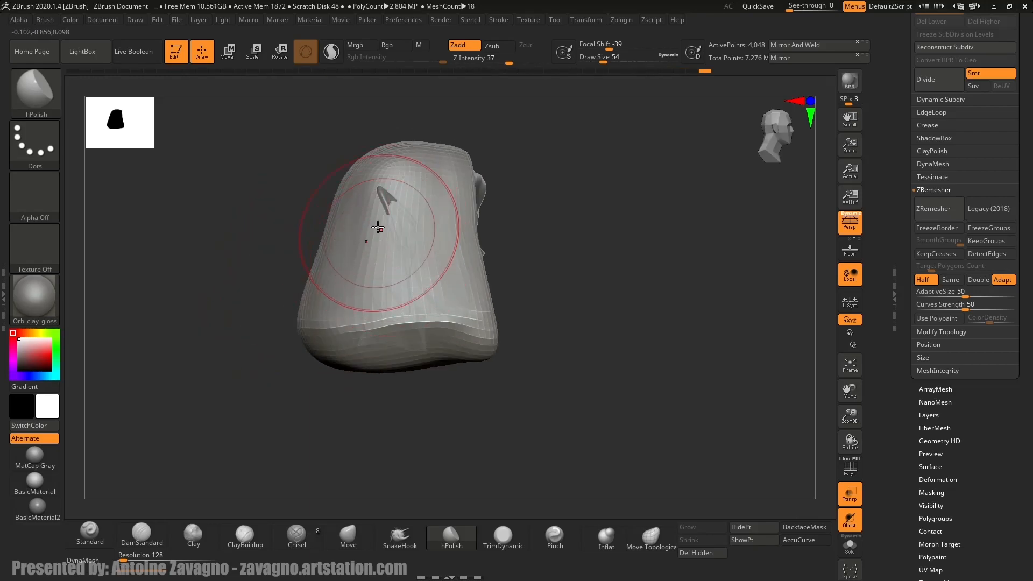
mouse_move(392, 219)
mouse_down()
mouse_move(380, 269)
mouse_move(431, 224)
mouse_move(466, 307)
mouse_up()
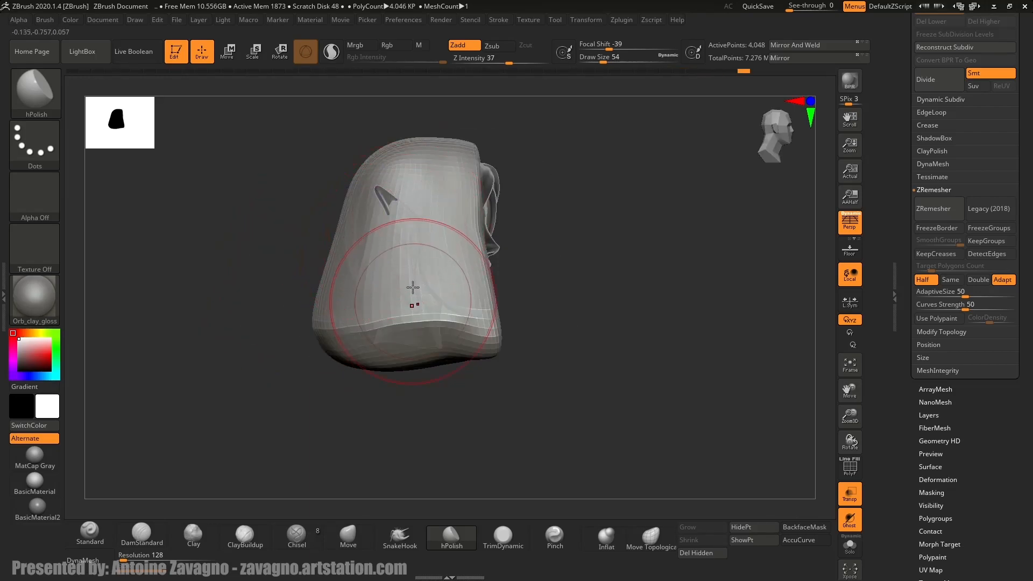
Remesh the hood with ZRemesher, keeping the same polygon count.
click(948, 283)
click(933, 208)
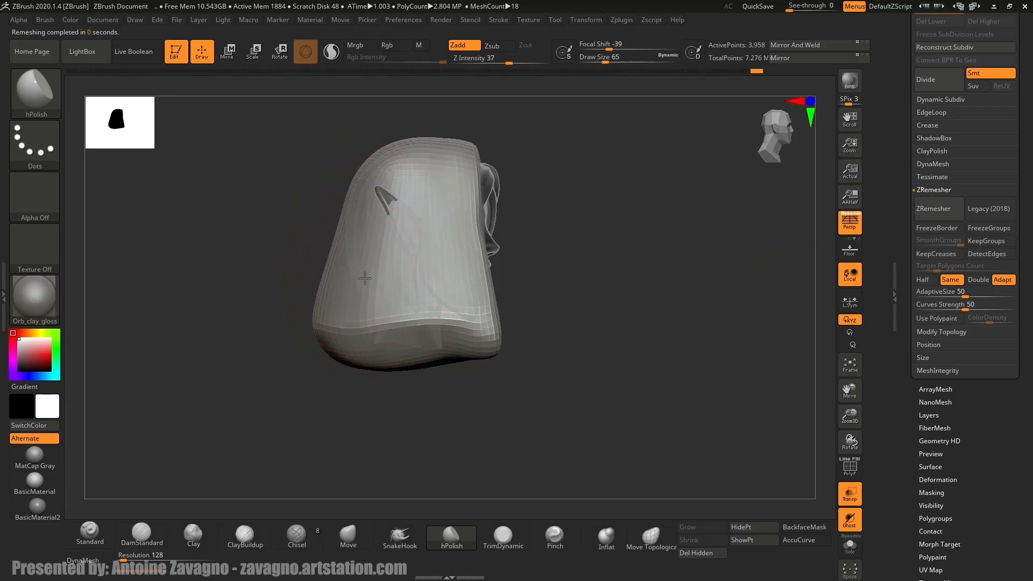
mouse_move(441, 240)
right_down()
mouse_move(326, 236)
mouse_move(380, 242)
mouse_move(447, 200)
mouse_move(409, 254)
mouse_move(437, 235)
mouse_move(497, 105)
right_up()
Nudge the hood's front and upper sides inward with the Move brush, setting the draw size to 51.
key(b)
key(m)
key(v)
drag(563, 274, 550, 274)
mouse_move(550, 274)
right_down()
mouse_move(478, 297)
mouse_move(572, 247)
right_up()
key(b)
key(m)
key(v)
key(s)
drag(464, 179, 457, 181)
key(s)
right_drag(456, 190, 449, 213)
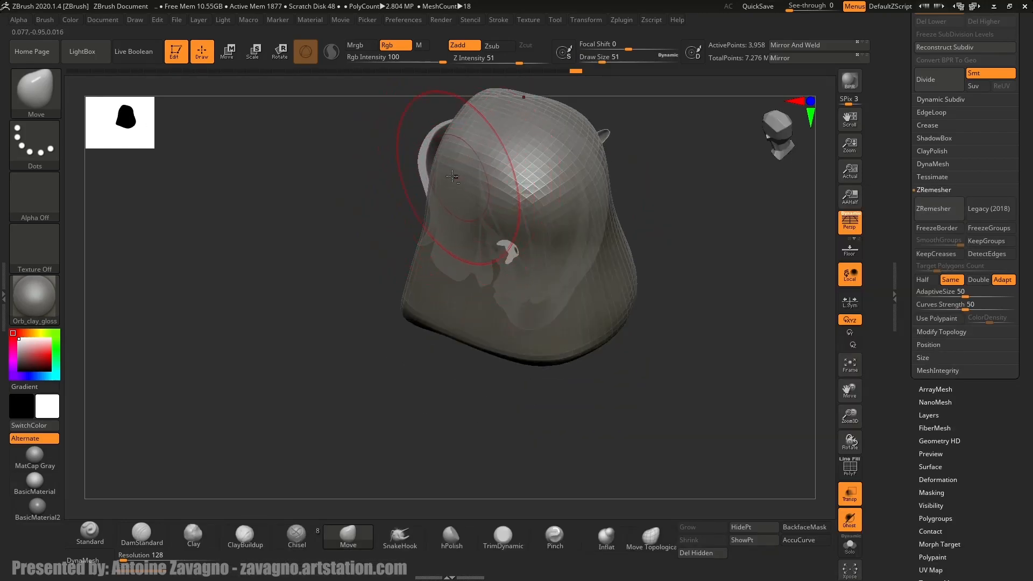
Sharpen the hood's upper front rim with DamStandard at draw size 31 and flatten the surface beside it with hPolish at 41.
key(b)
key(d)
key(s)
key(s)
drag(470, 178, 474, 178)
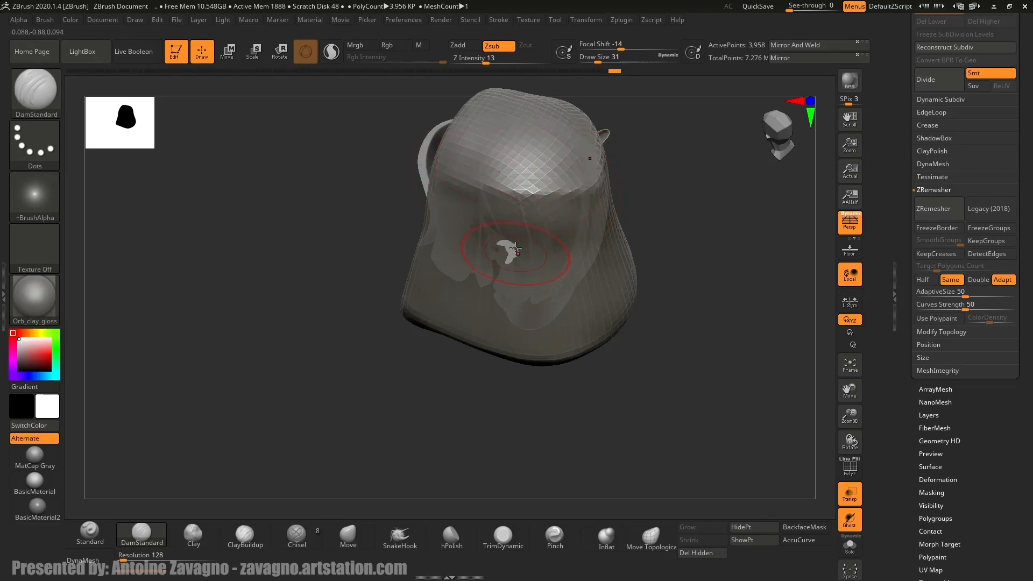
click(452, 535)
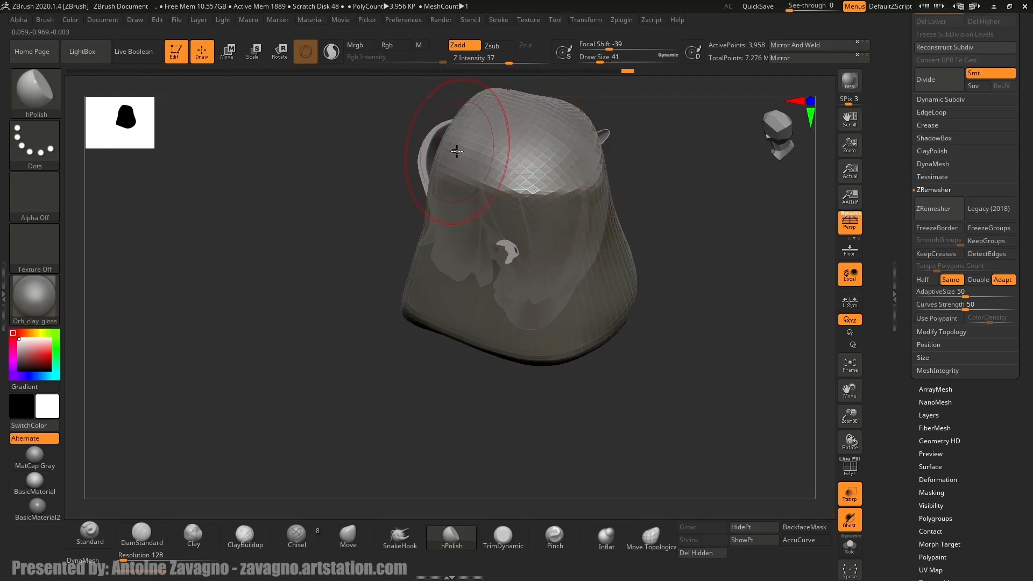
mouse_move(529, 187)
right_down()
mouse_move(515, 141)
mouse_move(514, 235)
mouse_move(429, 248)
right_up()
Return to the Move brush and pull the side of the hood's front opening outward.
key(b)
key(m)
key(v)
key(s)
mouse_move(422, 187)
mouse_down()
mouse_move(413, 187)
mouse_move(423, 178)
mouse_up()
drag(482, 313, 500, 316)
Enlarge the Move brush to draw size 101 and reshape the hood's front opening around the face.
key(s)
click(421, 247)
key(s)
click(406, 254)
drag(402, 260, 402, 259)
right_drag(407, 230, 410, 129)
right_drag(366, 220, 418, 212)
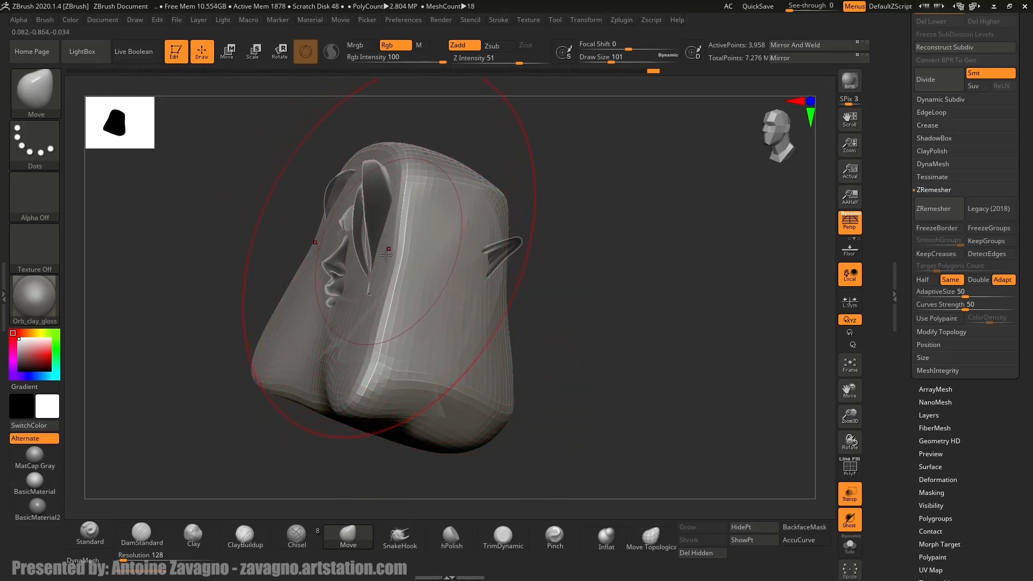
right_drag(381, 235, 403, 275)
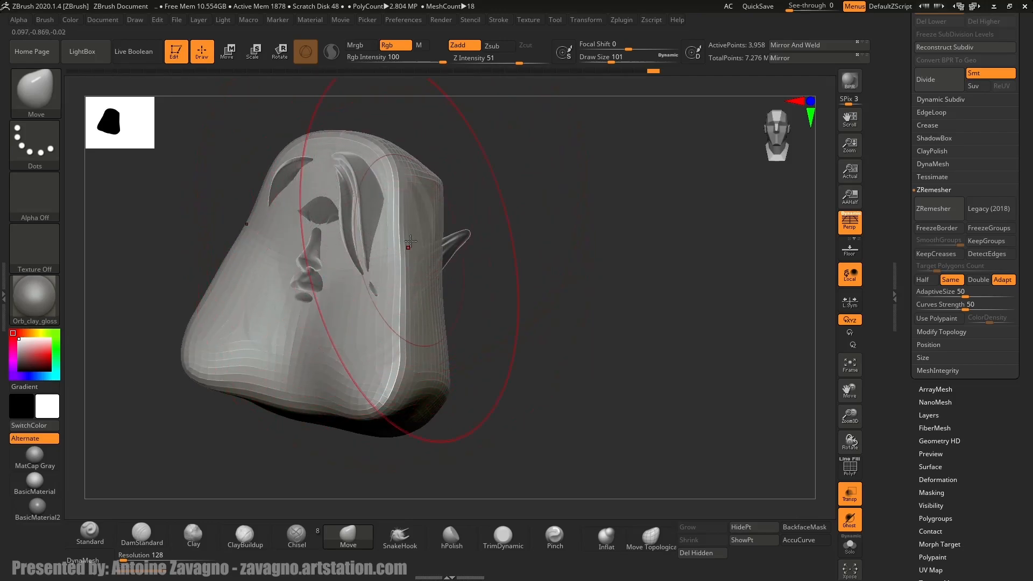
key(w)
mouse_move(419, 212)
right_down()
mouse_move(392, 209)
mouse_move(412, 208)
mouse_move(412, 183)
right_up()
key(q)
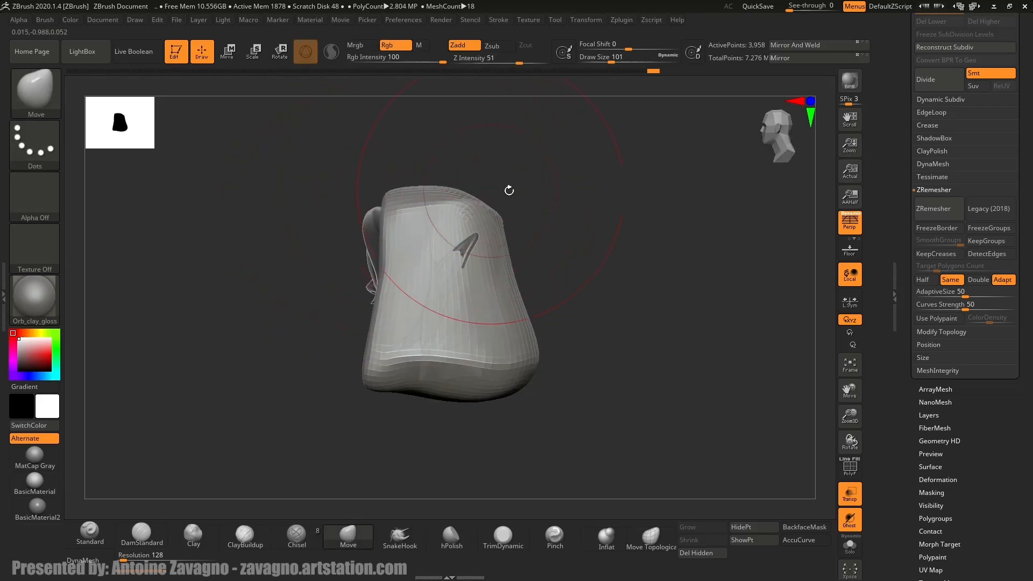
Set the masking brush's stroke type to Lasso.
click(41, 145)
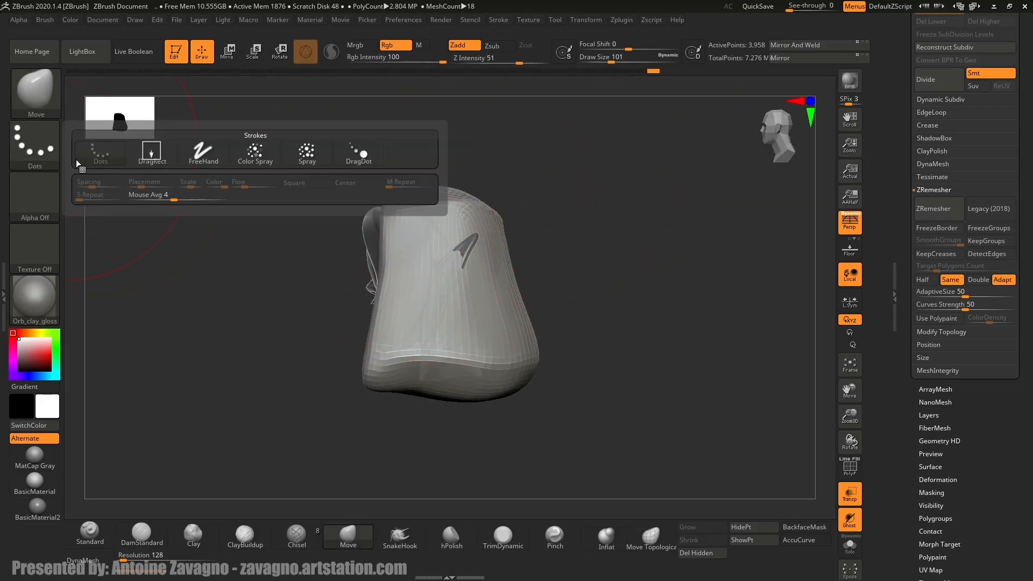
click(205, 157)
ctrl+click(35, 145)
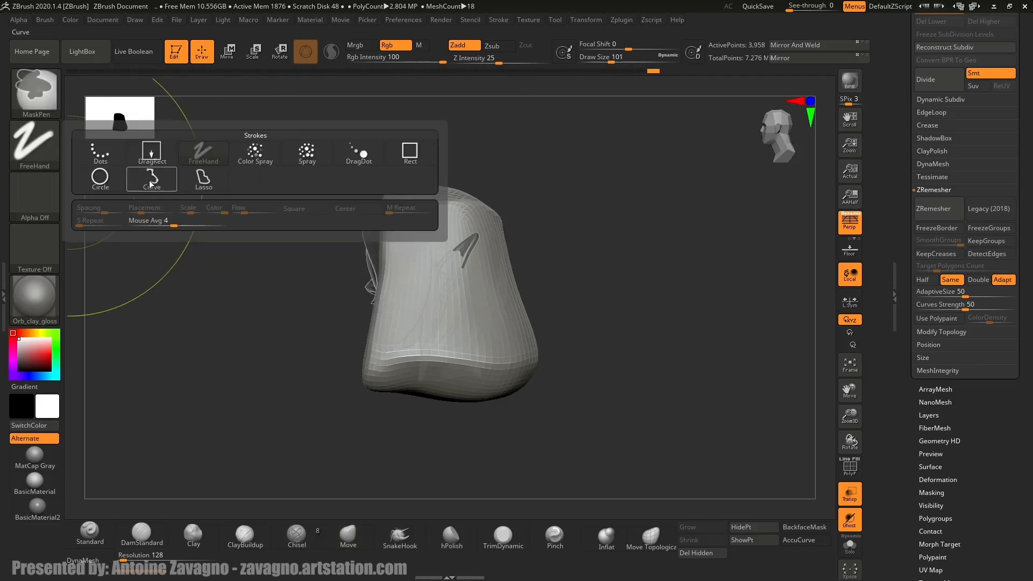
ctrl+click(203, 180)
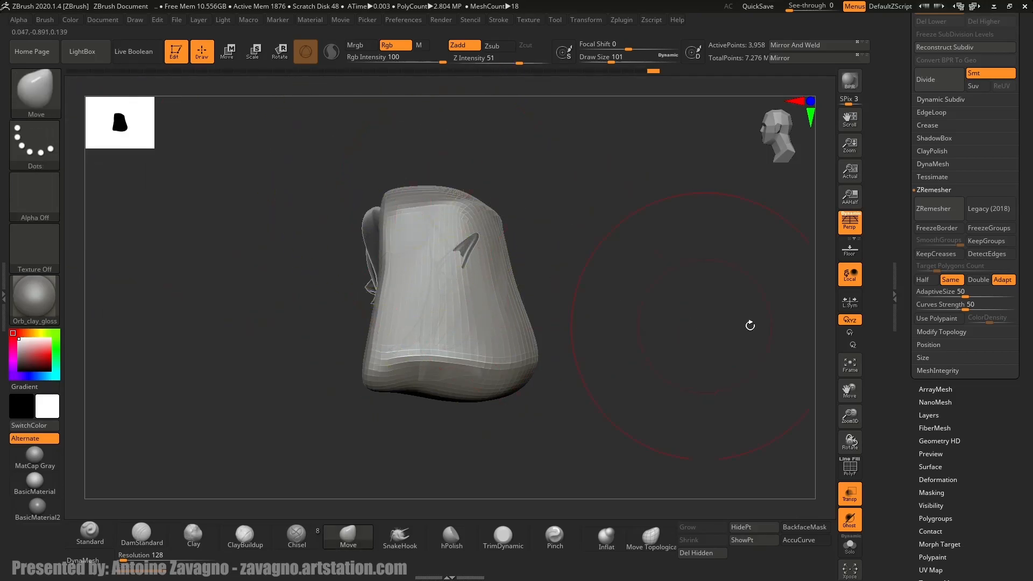
Turn off the perspective view and lasso-mask the hood to mark out its front opening.
click(851, 229)
drag(570, 258, 457, 166)
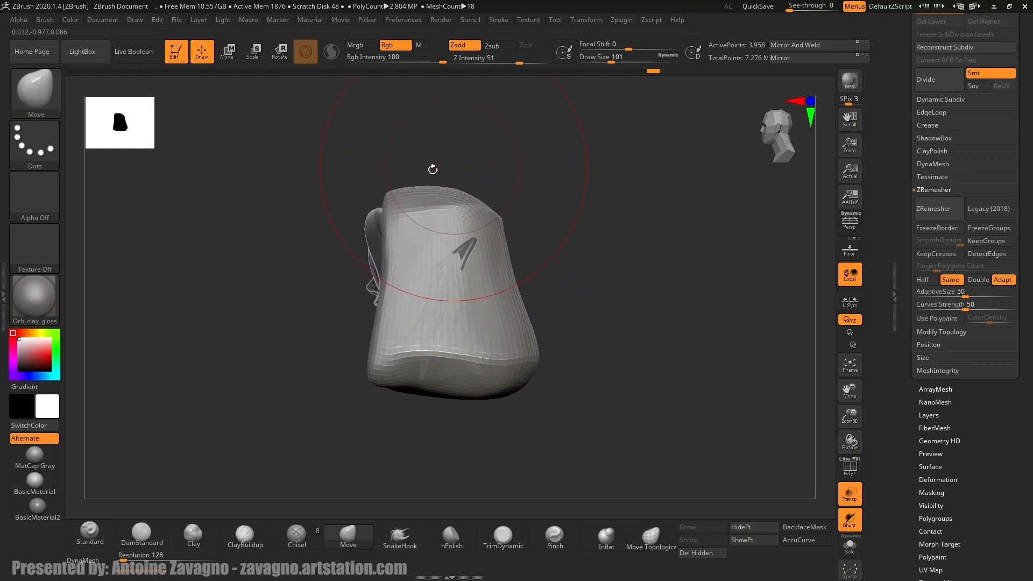
ctrl+drag(389, 160, 399, 230)
mouse_move(391, 299)
ctrl+mouse_down()
mouse_move(378, 377)
mouse_move(484, 461)
mouse_move(627, 231)
mouse_move(548, 135)
ctrl+mouse_up()
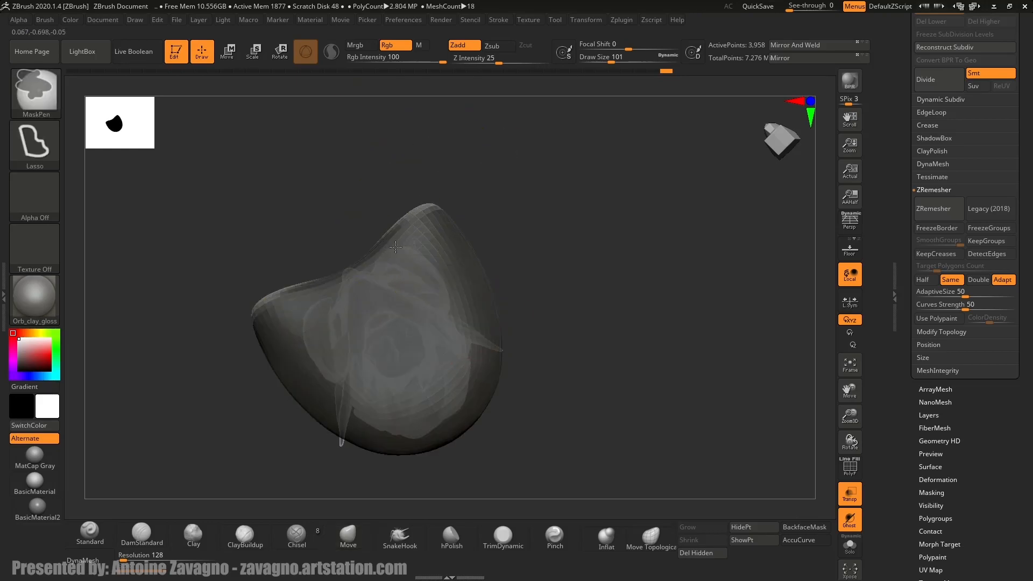
ctrl+drag(276, 173, 461, 323)
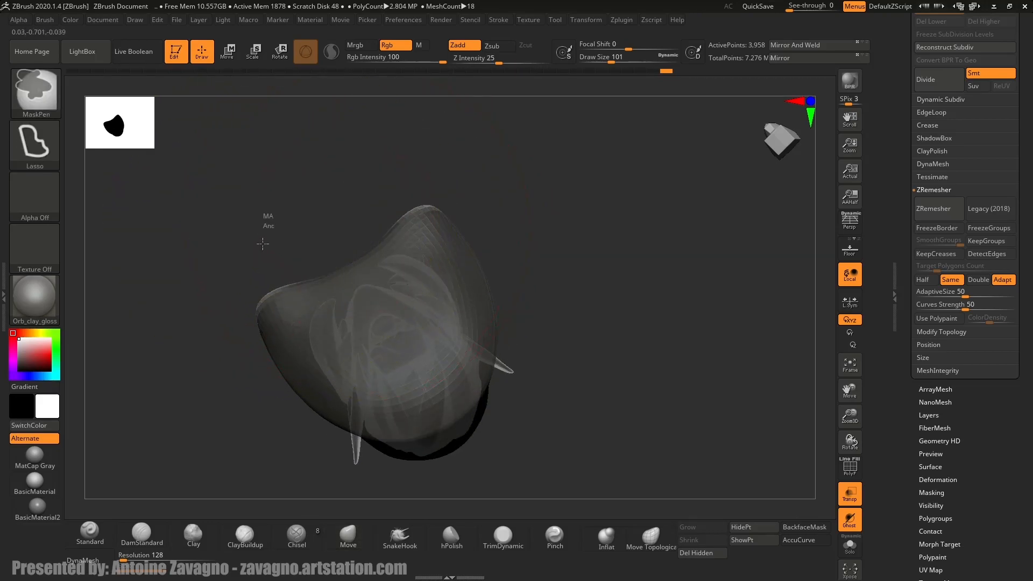
mouse_move(289, 336)
ctrl+mouse_down()
mouse_move(333, 381)
mouse_move(379, 397)
mouse_move(409, 379)
mouse_move(440, 337)
mouse_move(377, 199)
ctrl+mouse_up()
mouse_move(374, 259)
ctrl+right_down()
mouse_move(415, 385)
mouse_move(401, 274)
mouse_move(415, 237)
mouse_move(432, 286)
ctrl+right_up()
Hide the hood's unmasked front polygons and delete the hidden geometry to cut the face opening.
click(755, 526)
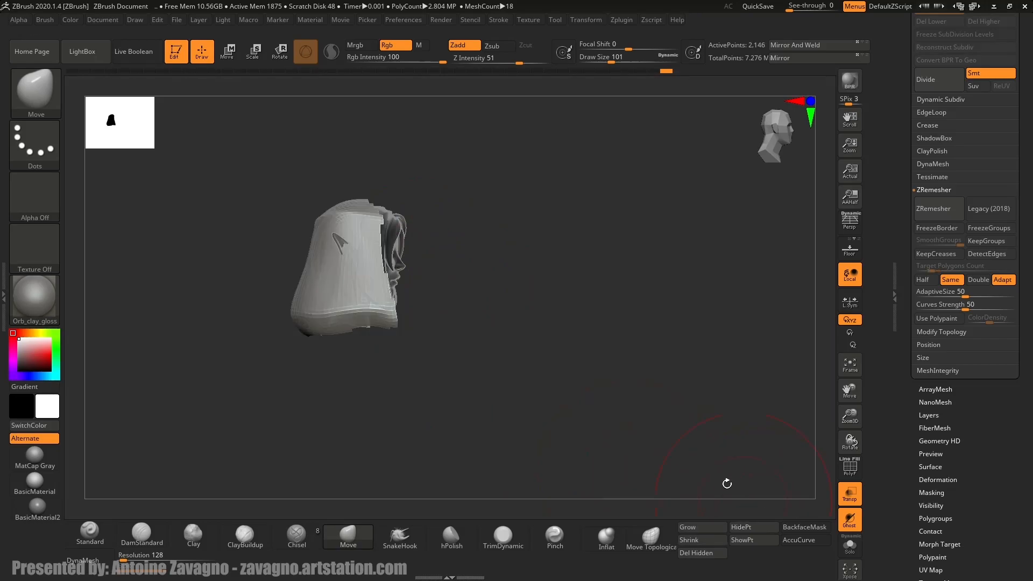
ctrl+right_drag(540, 364, 477, 337)
click(720, 553)
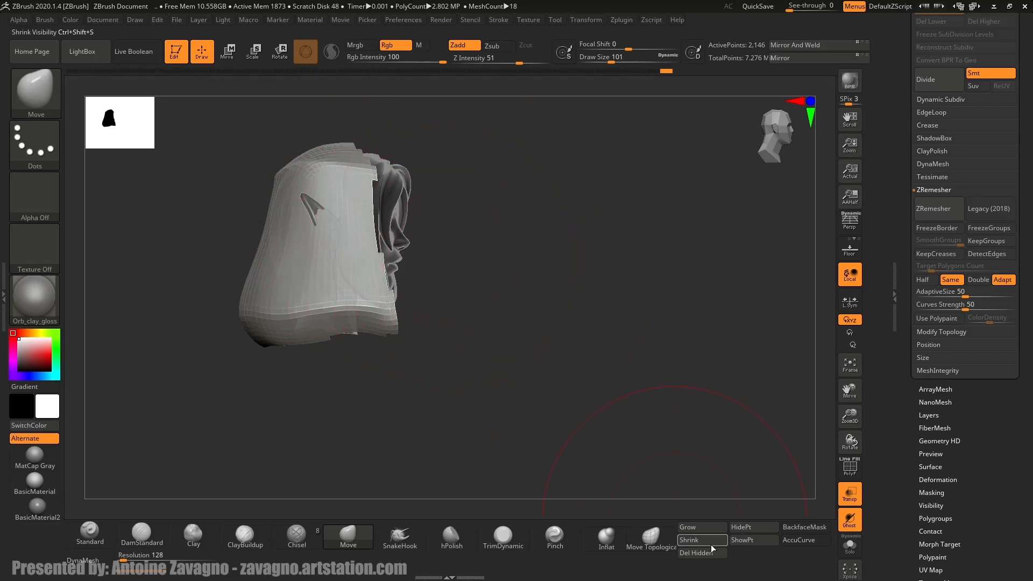
click(724, 555)
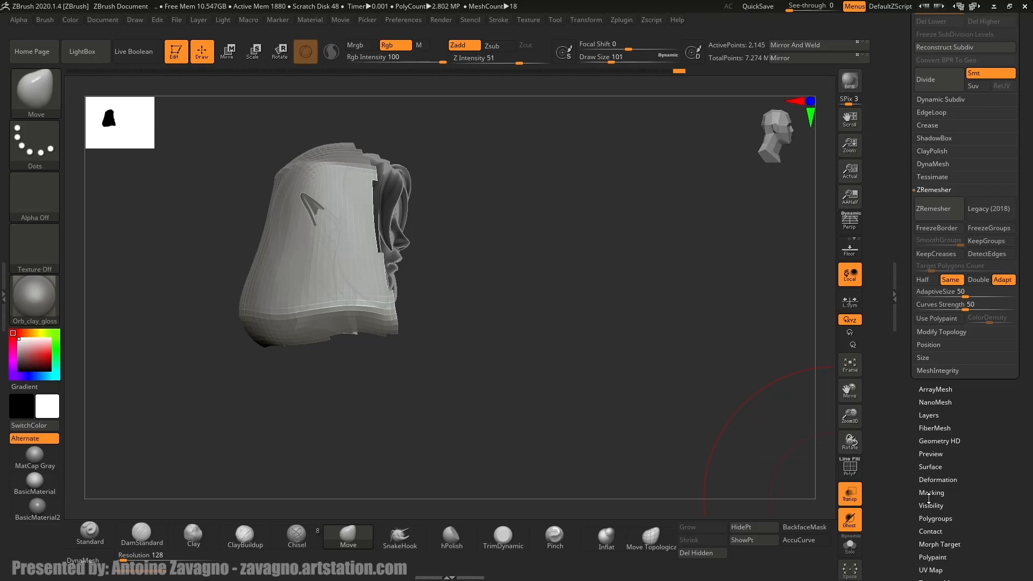
Show the Modify Topology options and inspect the cut hood from both sides and the front.
drag(913, 498, 916, 473)
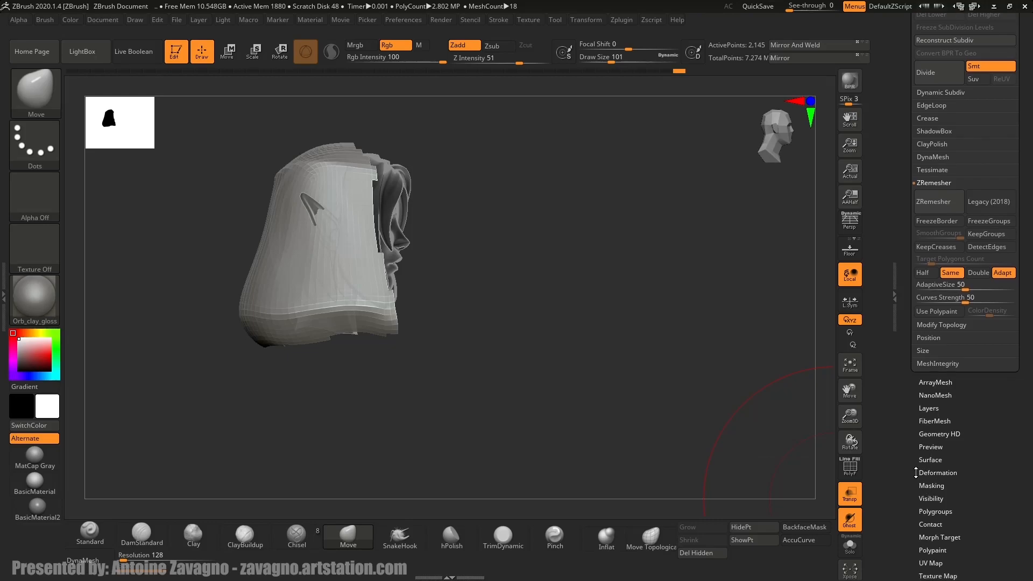
drag(908, 397, 907, 419)
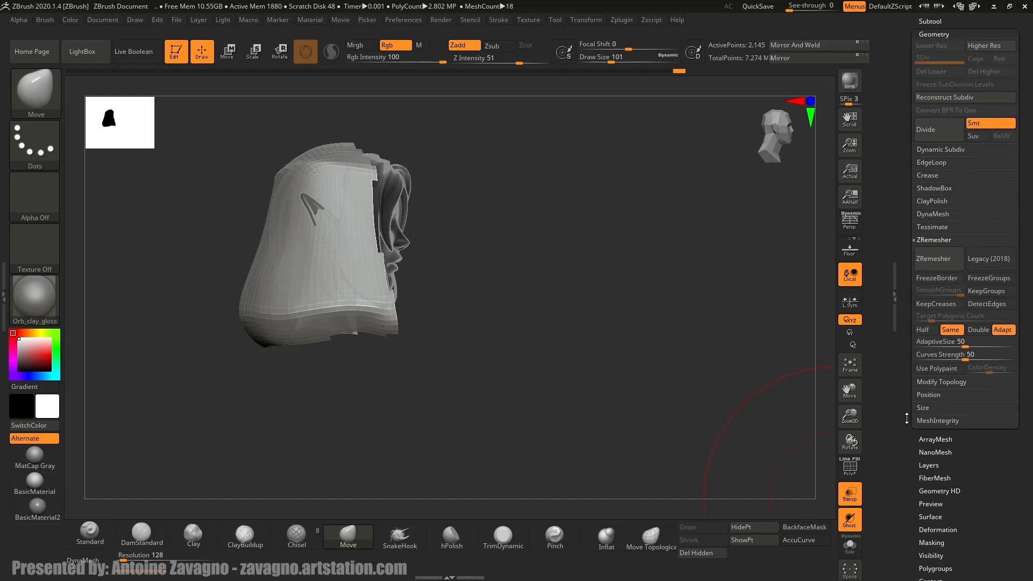
click(948, 386)
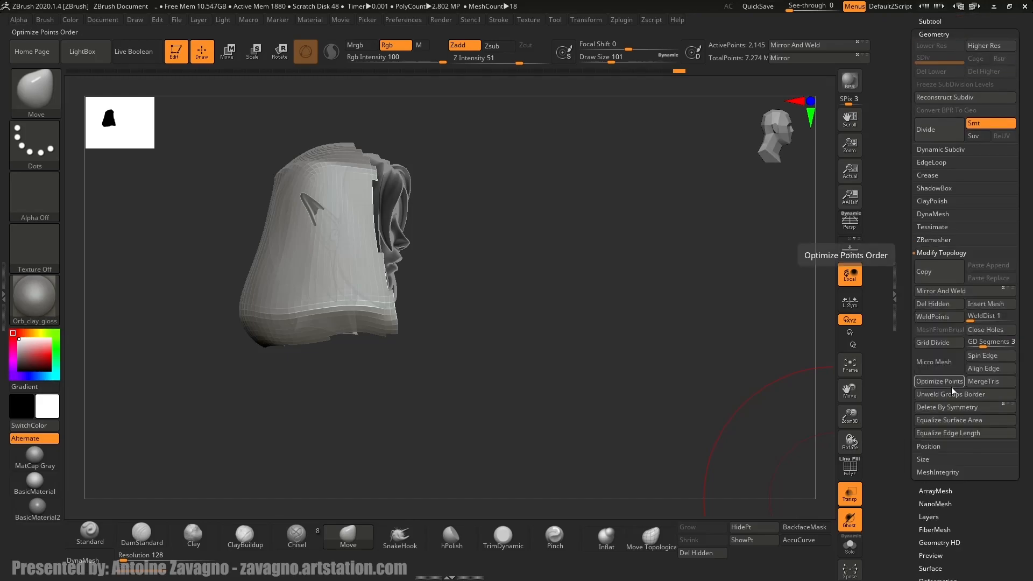
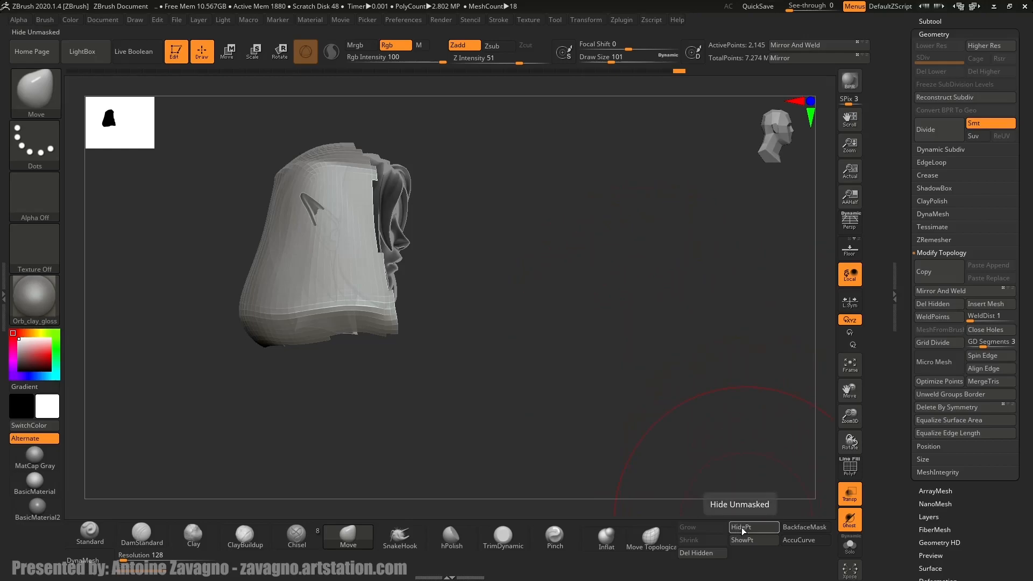
drag(477, 306, 514, 371)
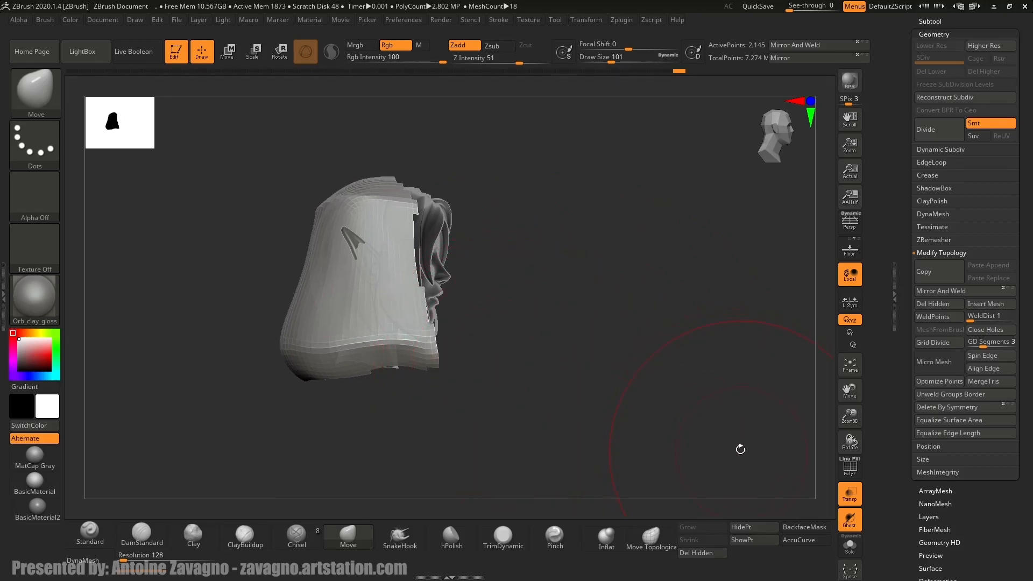
drag(537, 388, 512, 371)
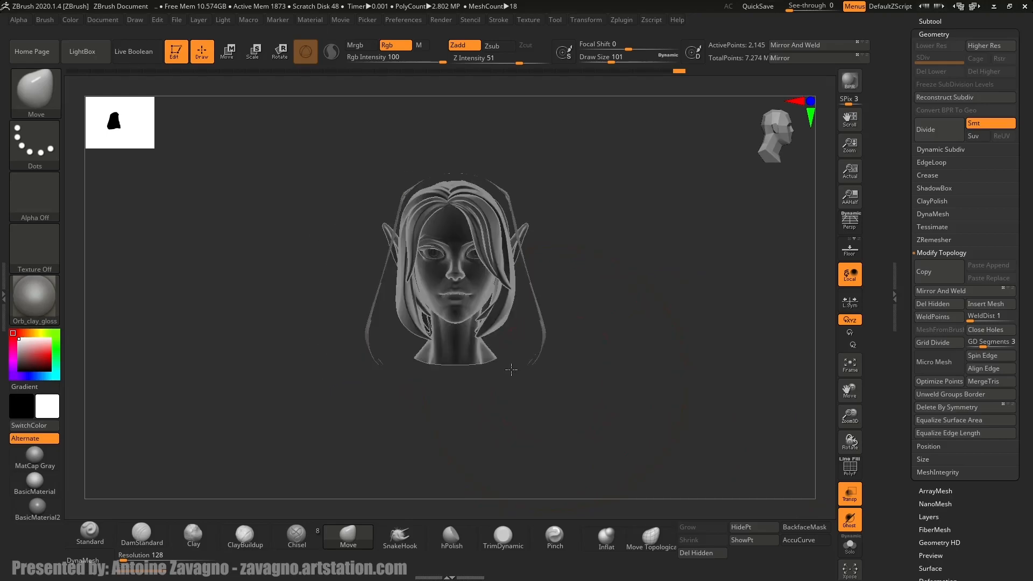
drag(558, 334, 518, 308)
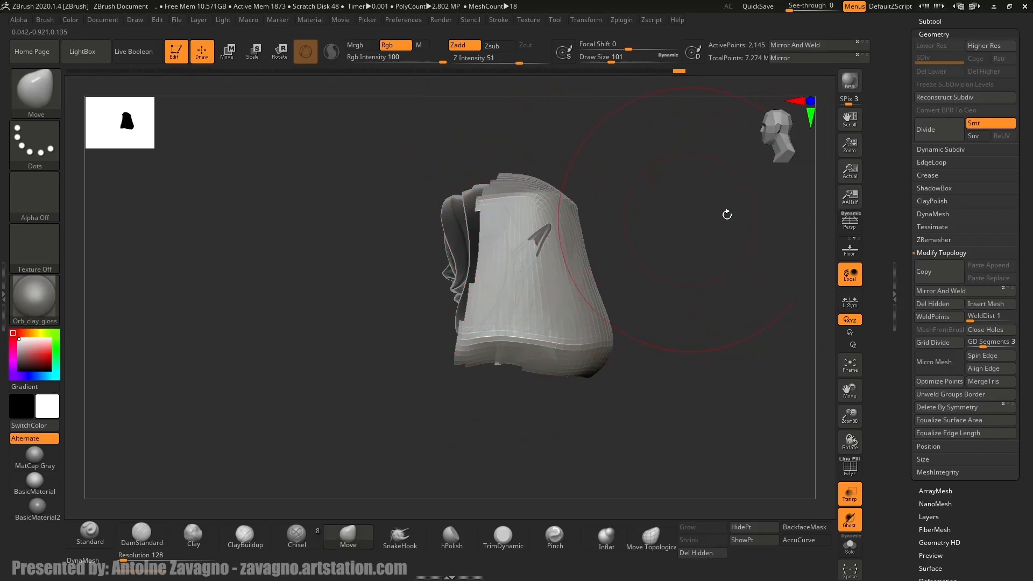
Remesh the cut hood with ZRemesher at the same polygon count and enable KeepGroups.
scroll(907, 179, up, 3)
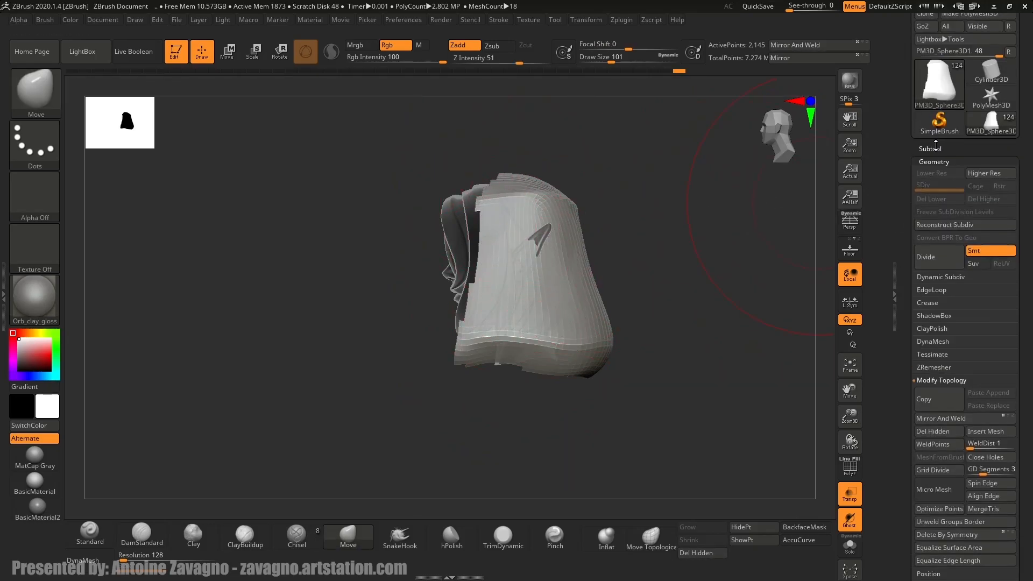
click(935, 367)
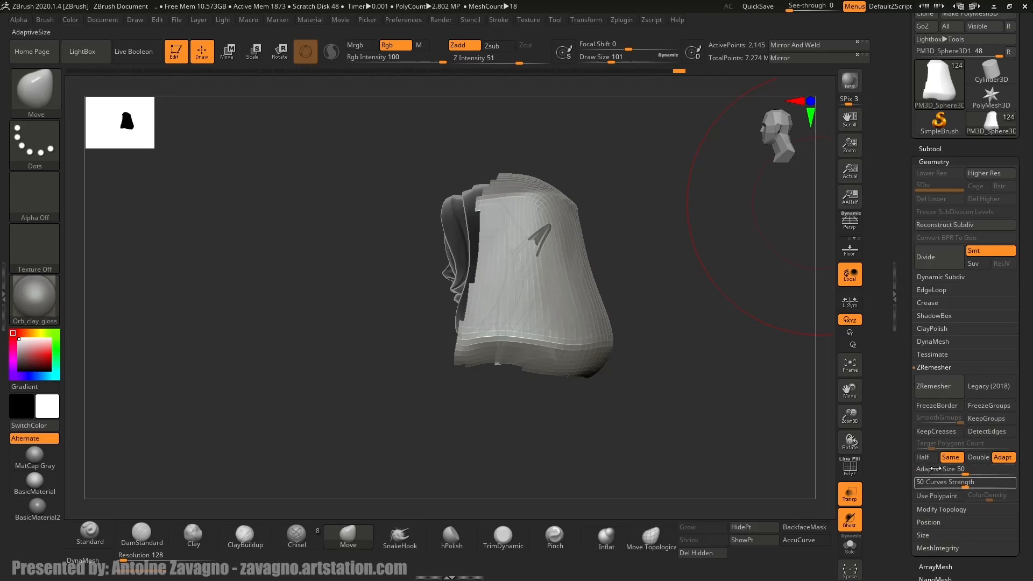
click(939, 385)
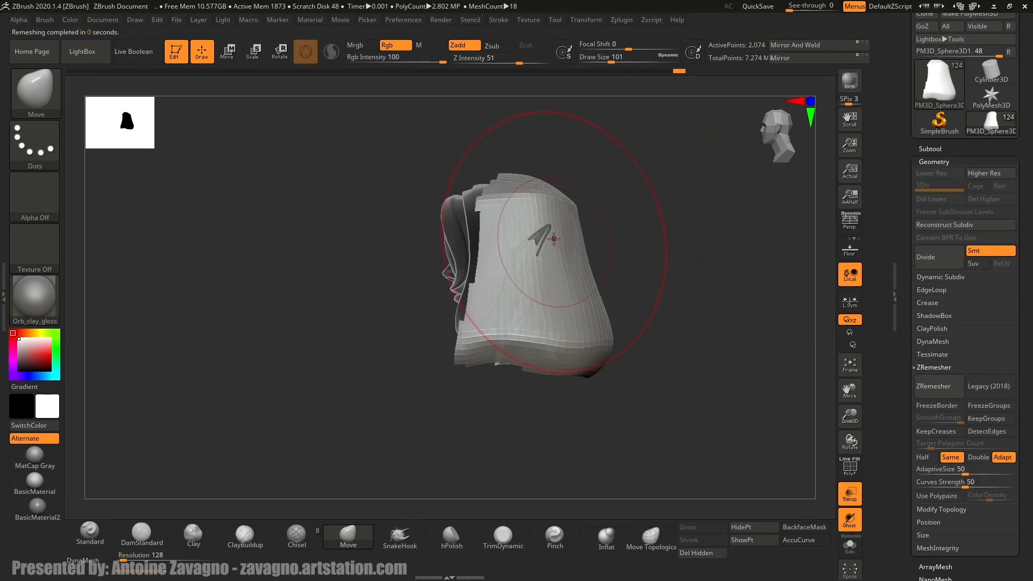
alt+right_drag(555, 242, 538, 288)
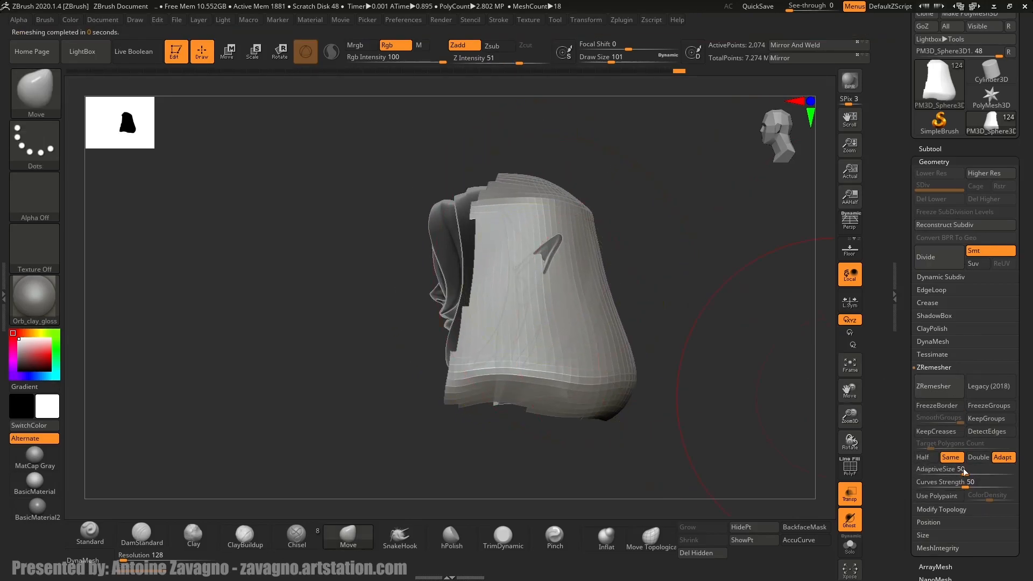
click(990, 419)
Even out the hood's jagged front edge with the Move brush at draw size 51 and remesh it with ZRemesher.
key(b)
key(m)
key(v)
mouse_move(506, 260)
right_down()
mouse_move(488, 203)
mouse_move(498, 153)
right_up()
key(s)
drag(501, 148, 476, 156)
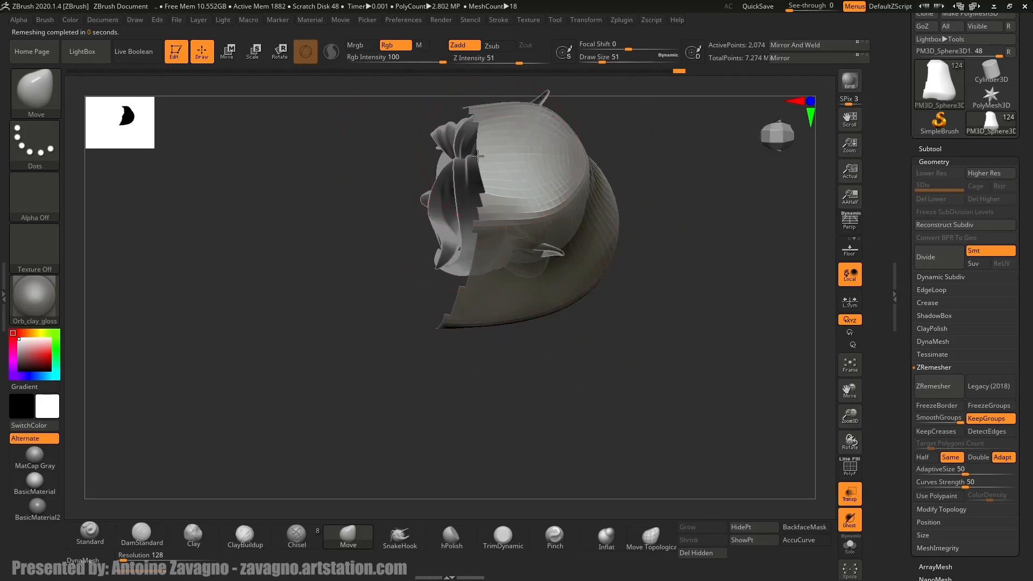
drag(481, 207, 452, 210)
mouse_move(464, 185)
right_down()
mouse_move(458, 131)
mouse_move(470, 198)
right_up()
click(920, 387)
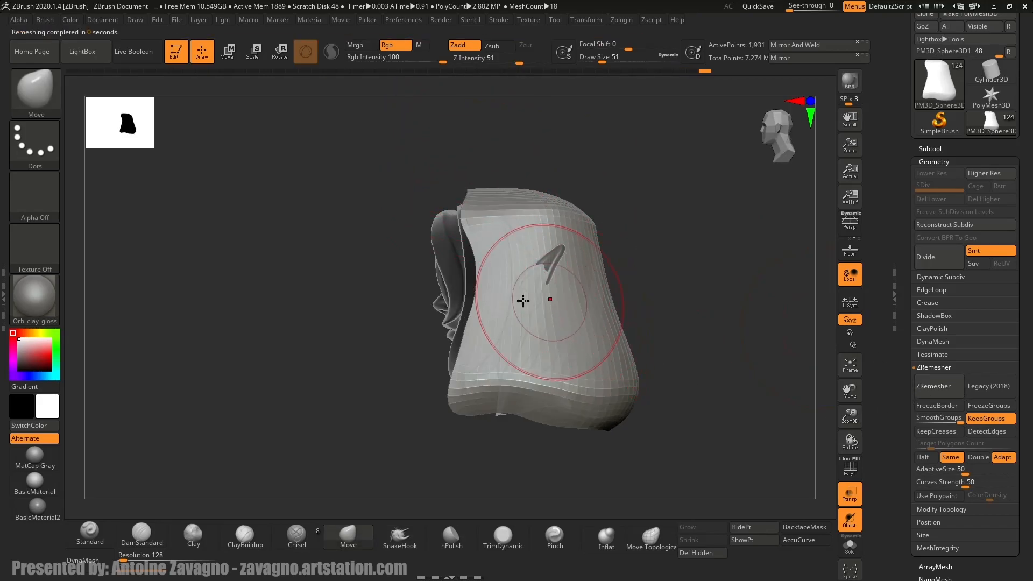
Adjust the lower front edge of the hood with the Move brush, setting the draw size to 56.
drag(456, 374, 451, 371)
key(s)
drag(515, 410, 500, 414)
right_drag(608, 369, 546, 366)
right_drag(663, 270, 644, 282)
right_drag(666, 350, 693, 382)
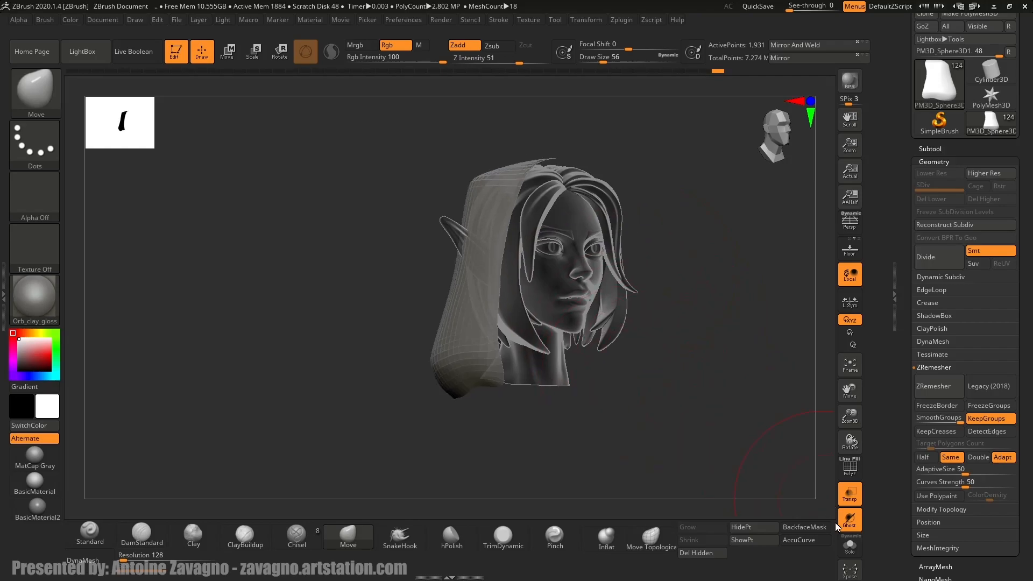
Isolate the hood and set the ZModeler brush to the QMesh polygon action with the Polygroup Island target.
click(856, 551)
right_drag(564, 323, 493, 275)
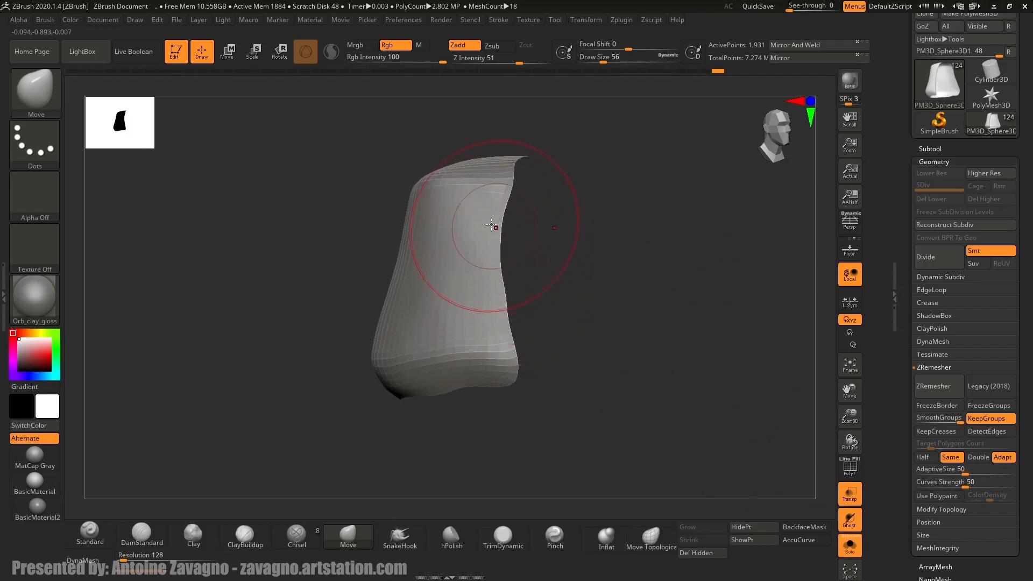
key(b)
key(z)
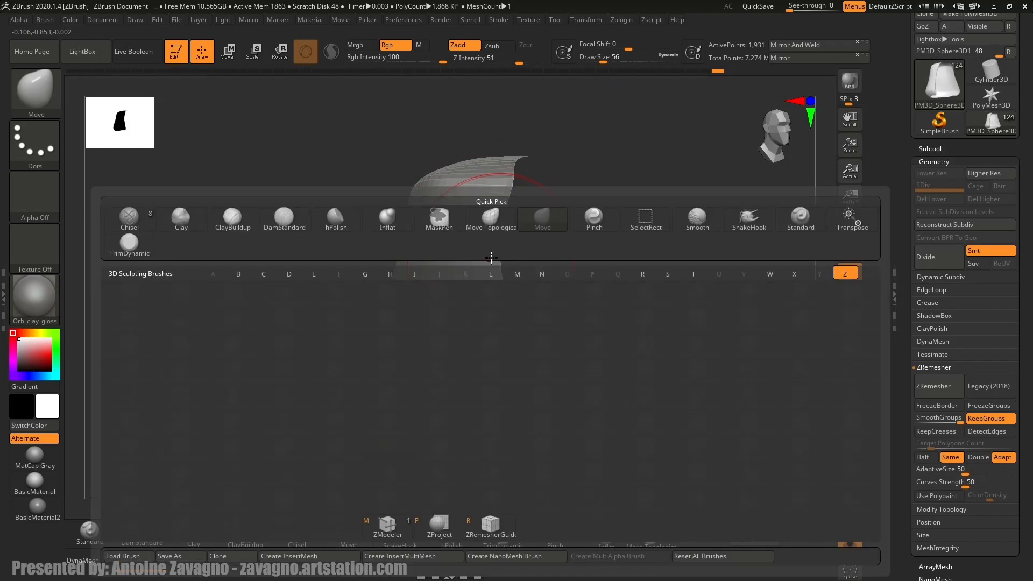
key(m)
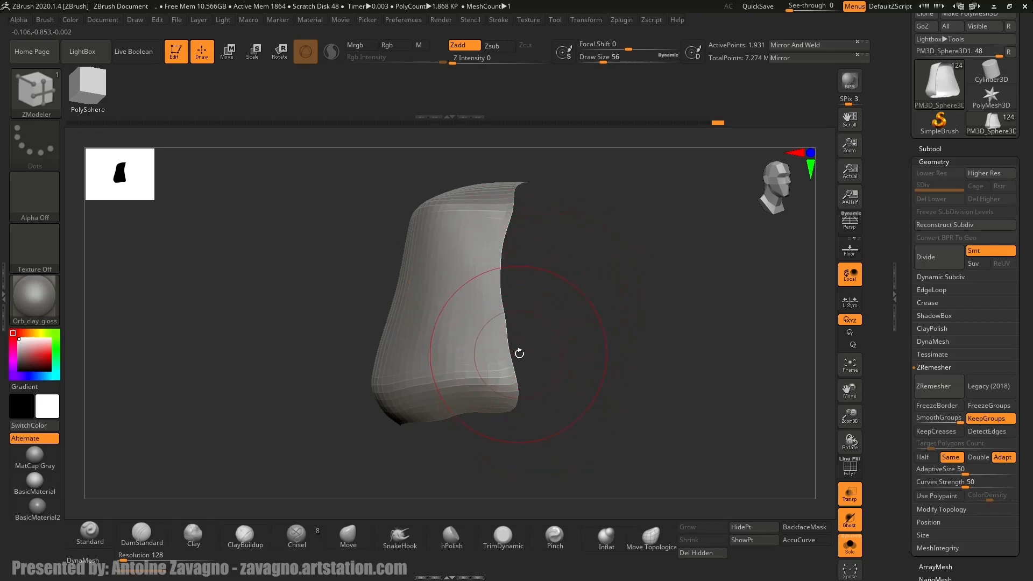
key(space)
key(space)
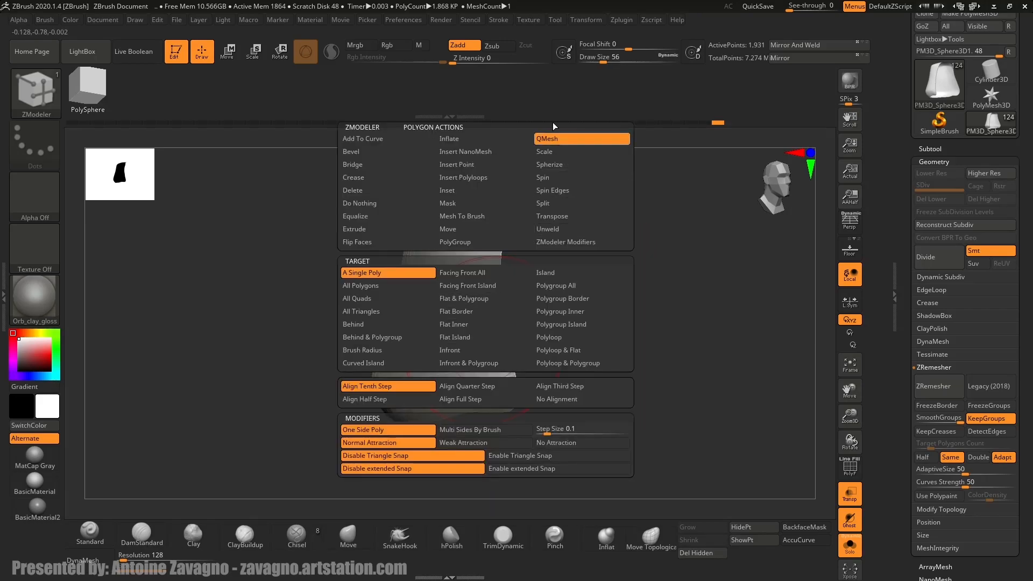
key(space)
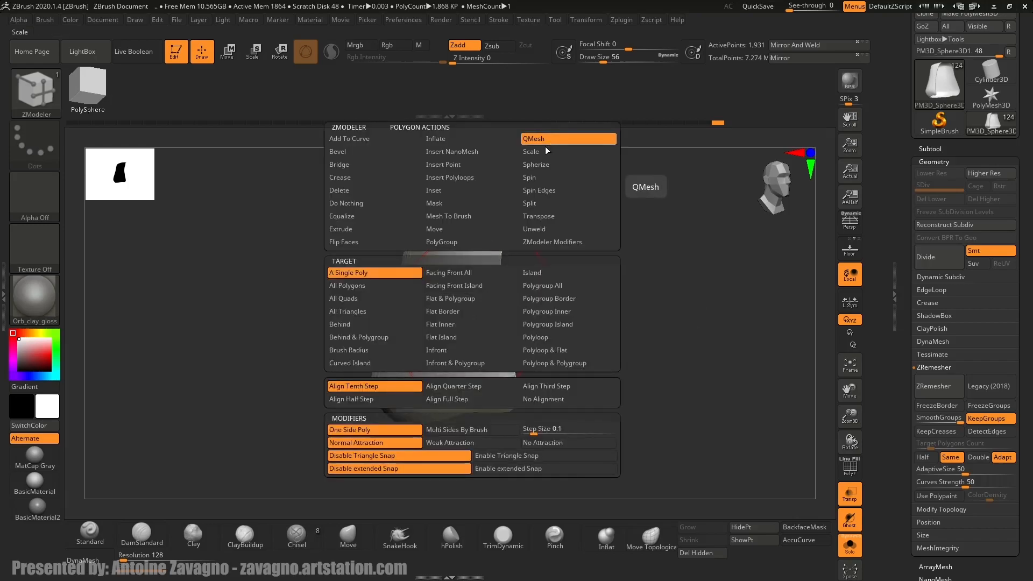
click(547, 326)
Display the polyframe and QMesh the hood's surface into a thick shell.
right_drag(468, 313, 624, 415)
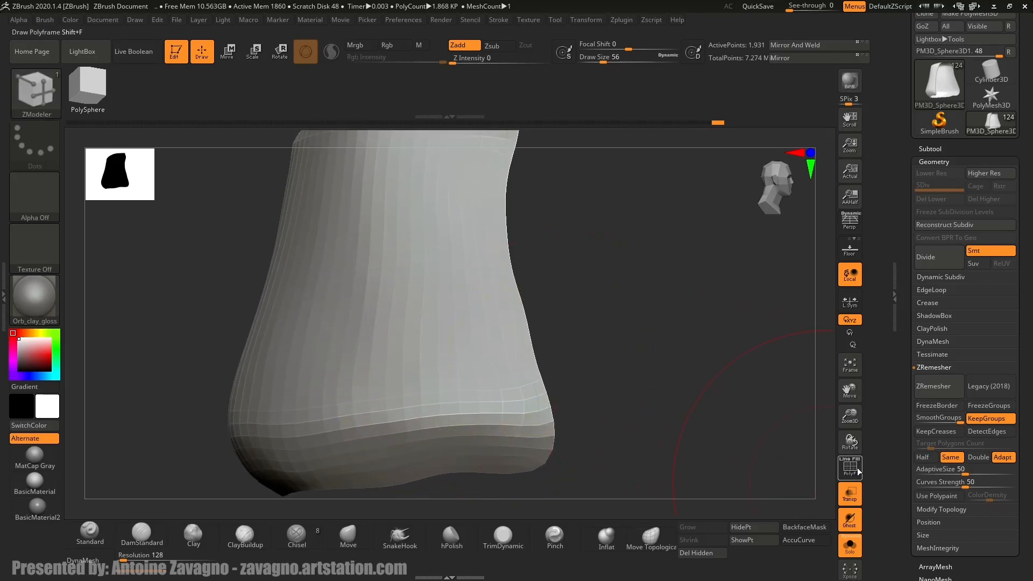
key(shift+f)
mouse_move(634, 376)
right_down()
mouse_move(564, 321)
mouse_move(497, 358)
mouse_move(505, 376)
right_up()
drag(479, 339, 506, 349)
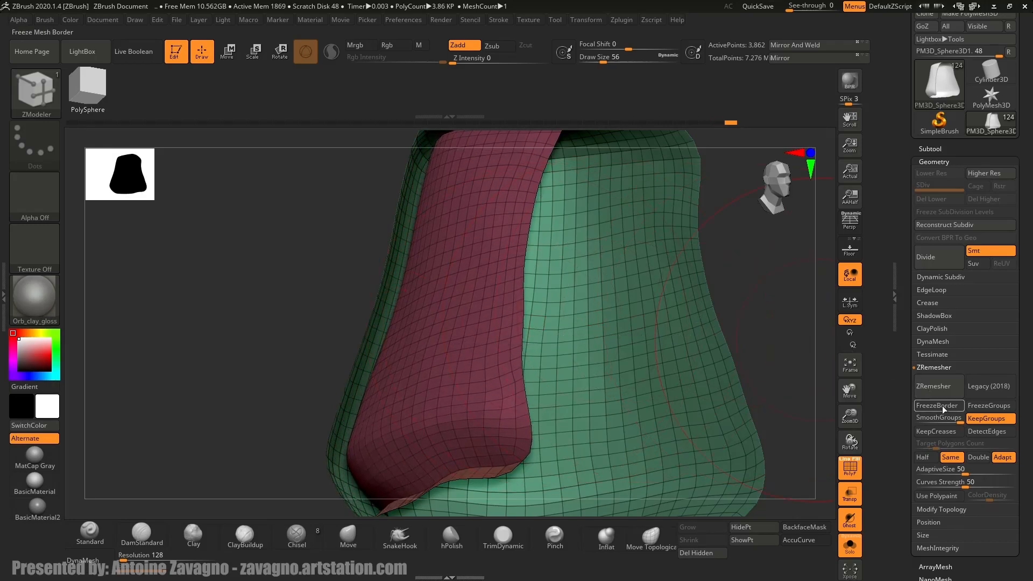
Flip the thickened hood's normals in its display properties.
ctrl+right_drag(541, 328, 547, 303)
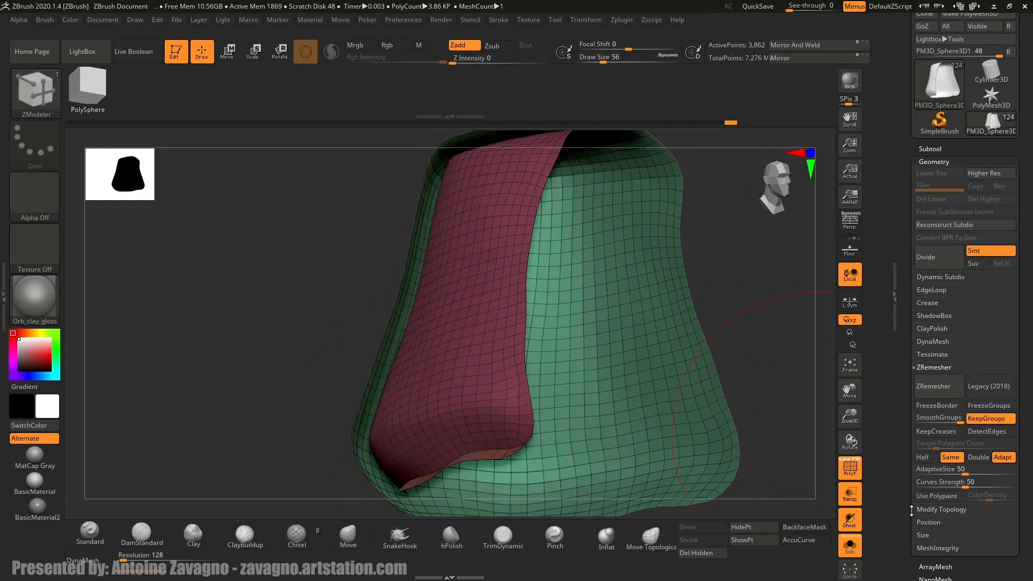
scroll(909, 509, down, 5)
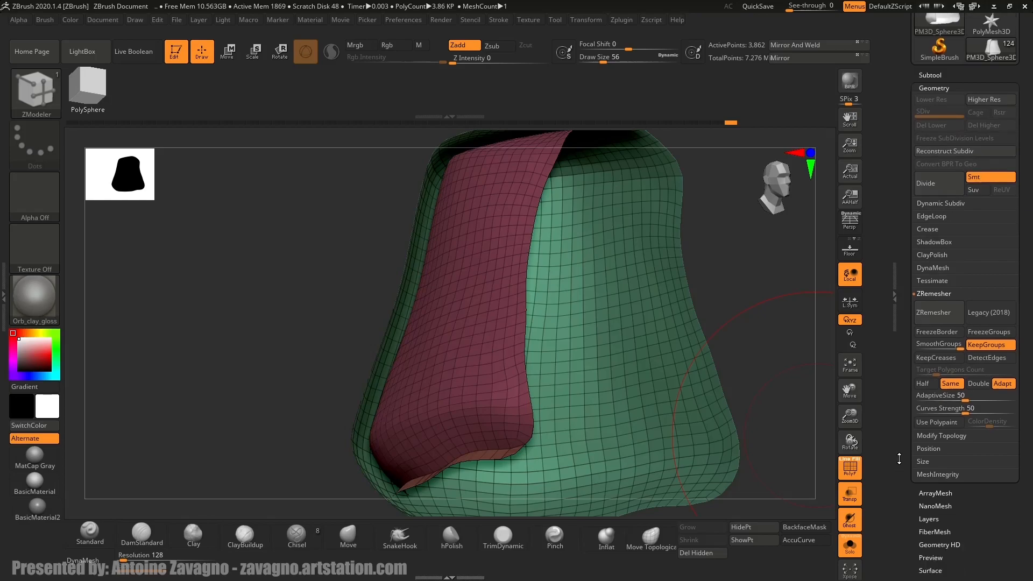
scroll(912, 470, down, 1)
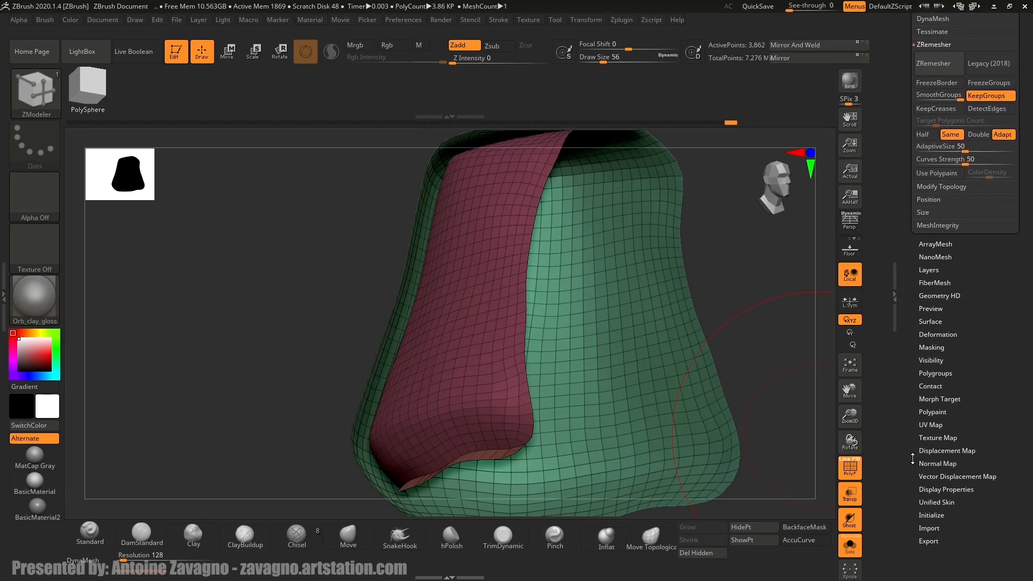
click(939, 488)
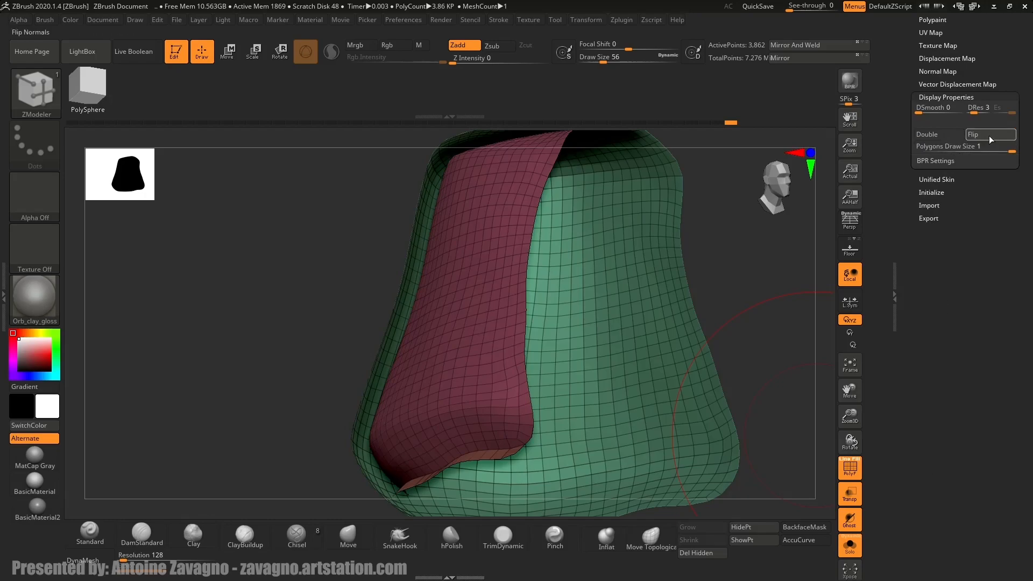
click(988, 135)
Pull the hood's lower front corner outward with the Move brush and set its draw size to 62.
key(f)
mouse_move(456, 279)
right_down()
mouse_move(405, 327)
mouse_move(447, 315)
mouse_move(463, 263)
right_up()
key(b)
key(m)
key(v)
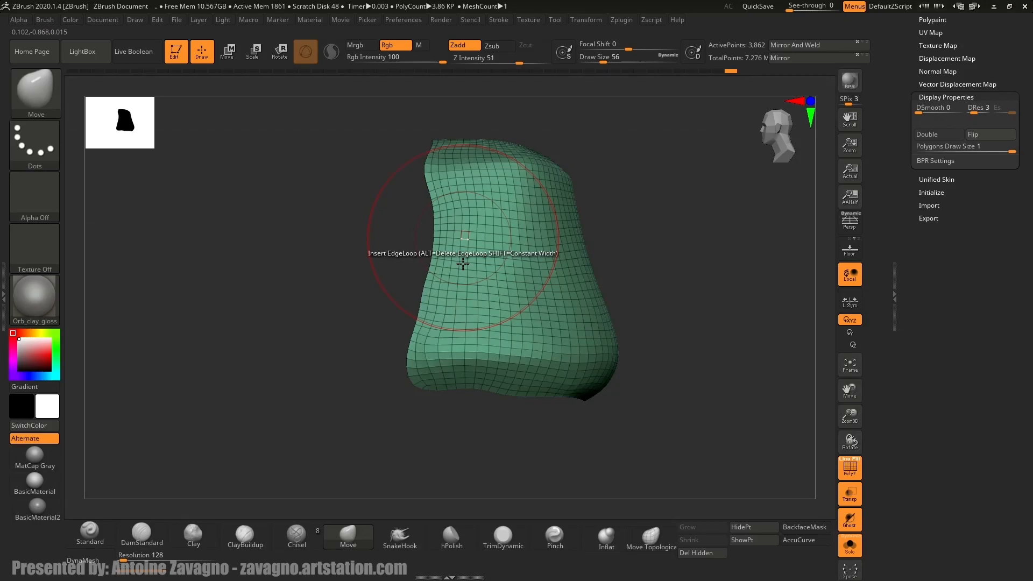
mouse_move(421, 383)
mouse_down()
mouse_move(402, 390)
mouse_move(443, 381)
mouse_move(480, 390)
mouse_up()
key(s)
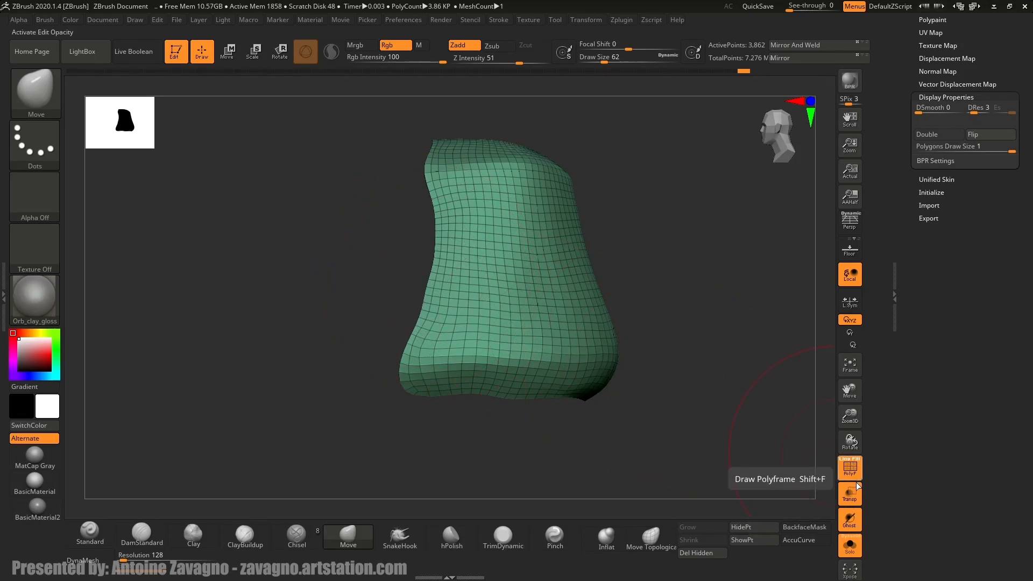
Show the head and other subtools around the hood again and turn off the polyframe display.
click(859, 548)
right_drag(497, 273, 553, 272)
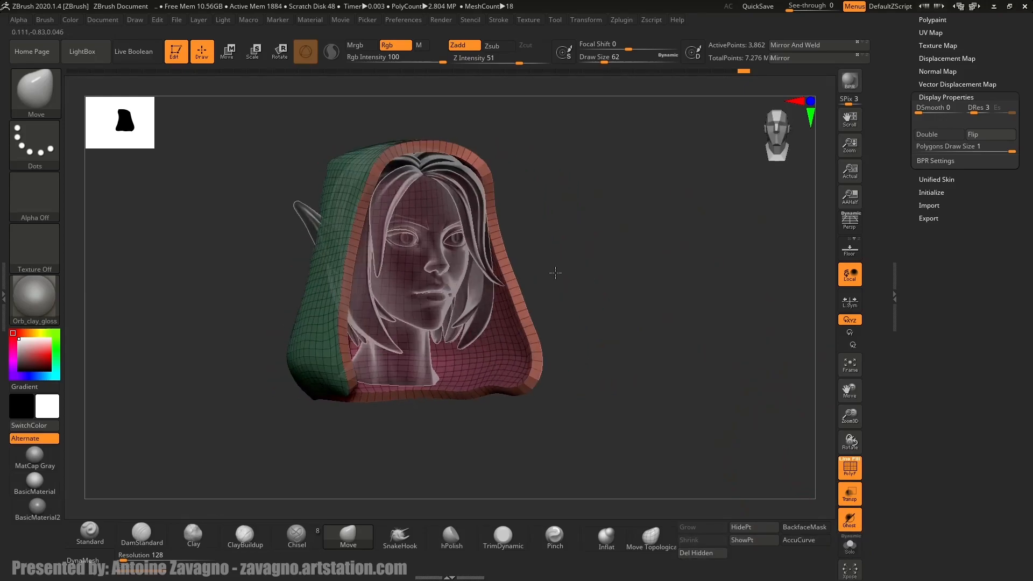
click(861, 476)
mouse_move(590, 379)
ctrl+right_down()
mouse_move(526, 282)
mouse_move(540, 285)
mouse_move(521, 283)
mouse_move(533, 289)
mouse_move(522, 353)
ctrl+right_up()
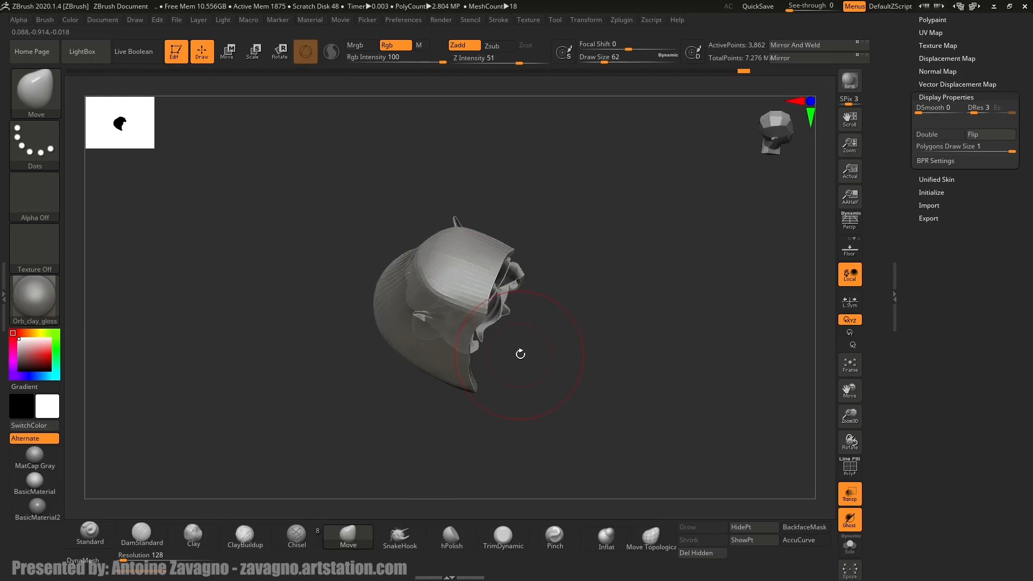
Set the draw size to 59 and nudge the hood's upper front edge outward with the Move brush.
key(s)
drag(495, 276, 503, 271)
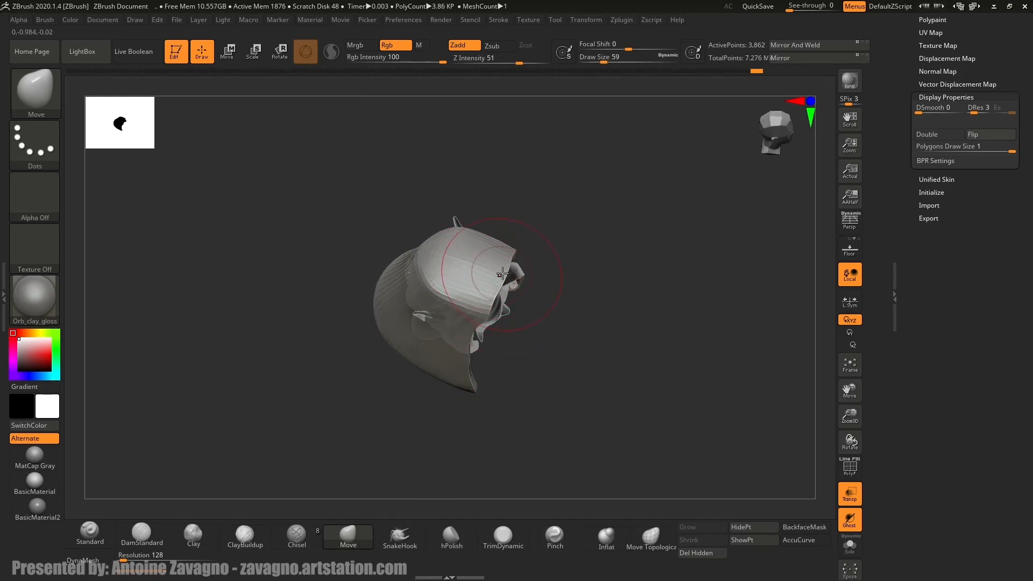
right_drag(492, 237, 473, 357)
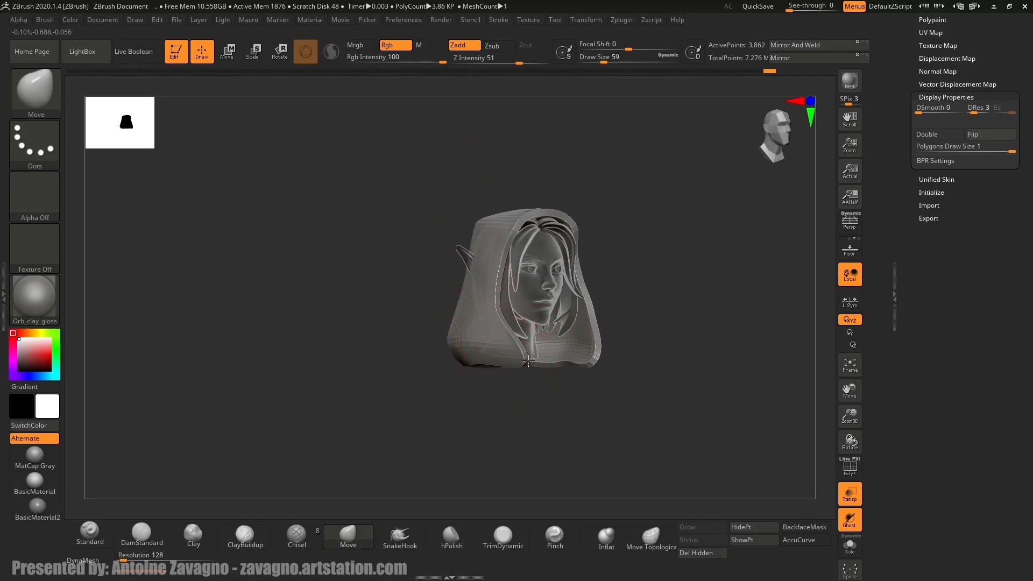
right_drag(528, 362, 478, 294)
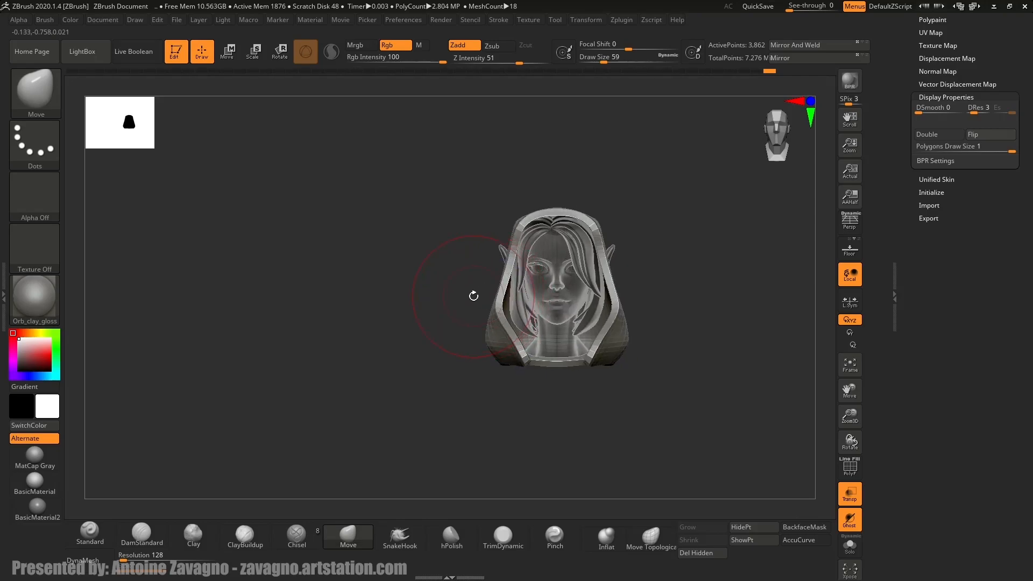
Show the finished hood_high subtool, select it and turn off the transparency display.
drag(906, 238, 910, 377)
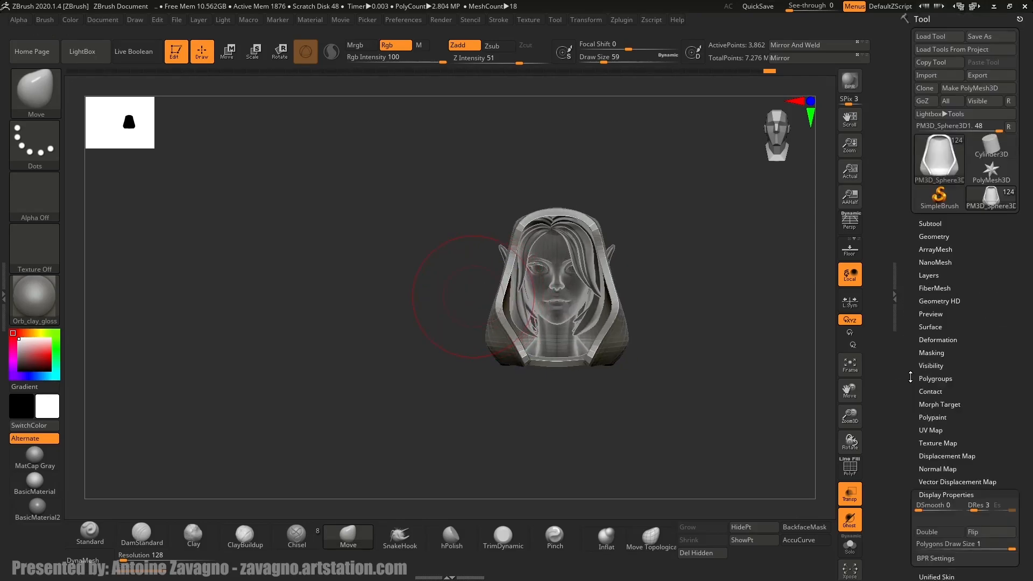
click(930, 223)
drag(923, 298, 918, 368)
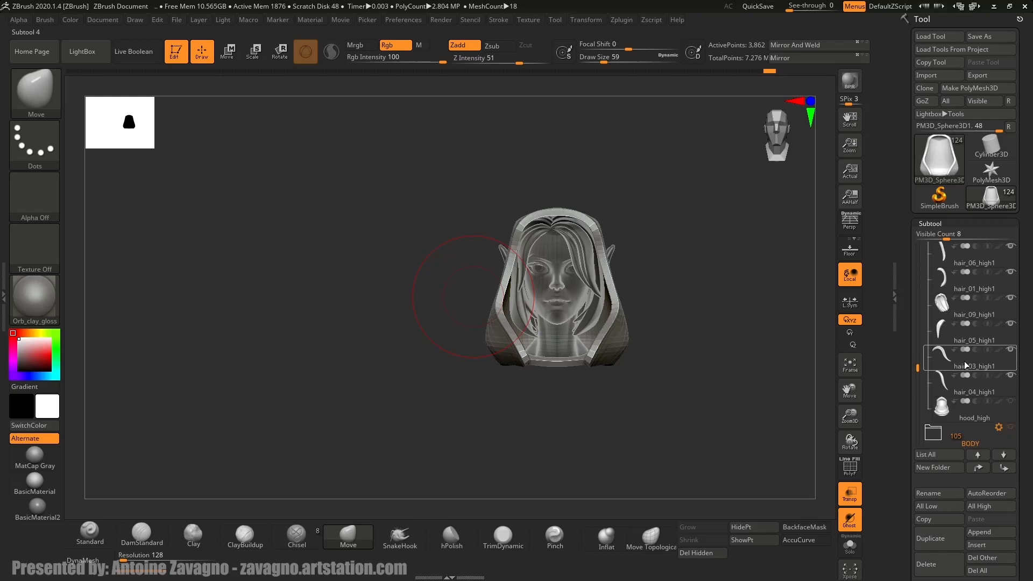
click(1011, 402)
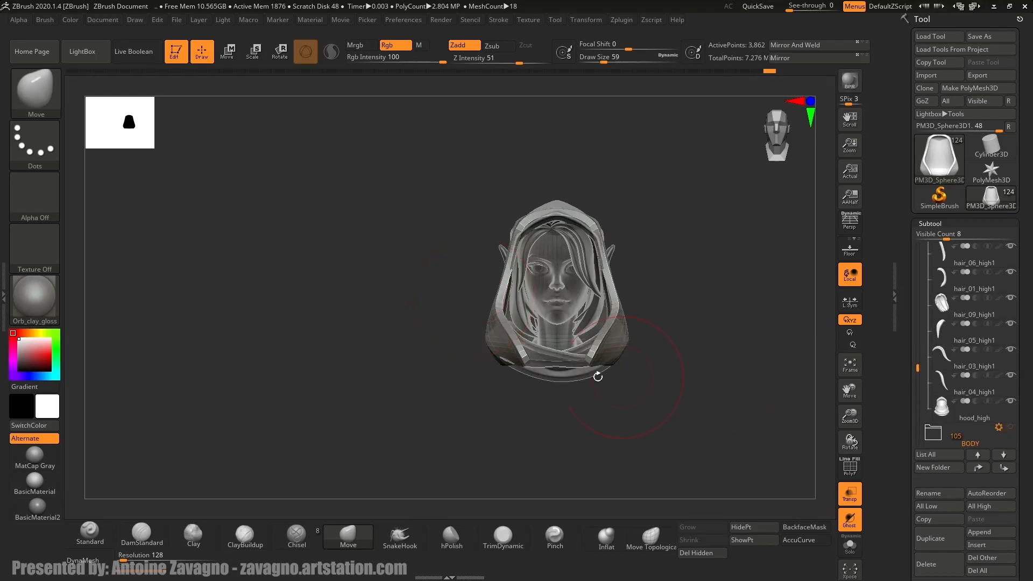
alt+click(555, 359)
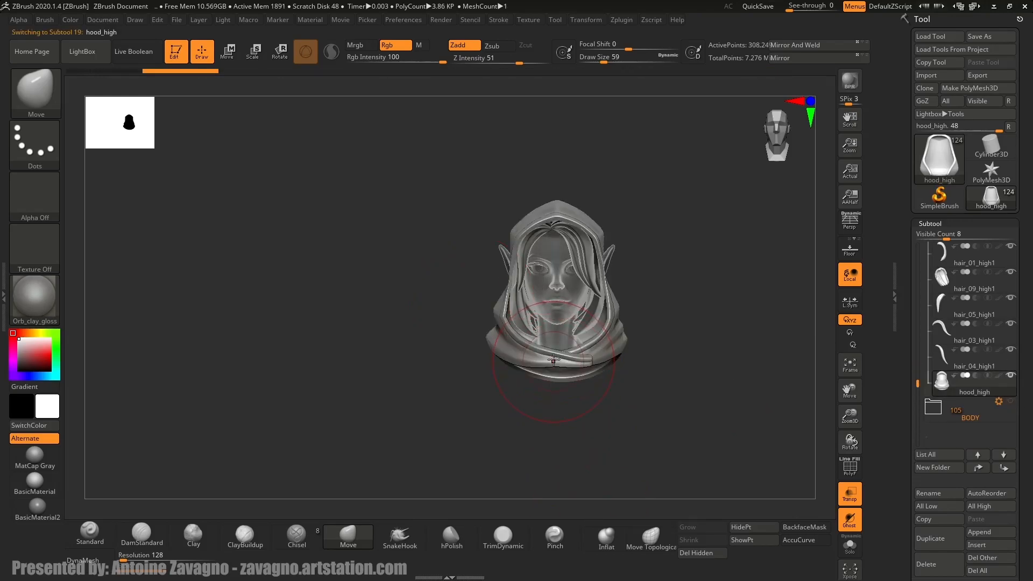
click(858, 502)
ctrl+right_drag(532, 356, 568, 346)
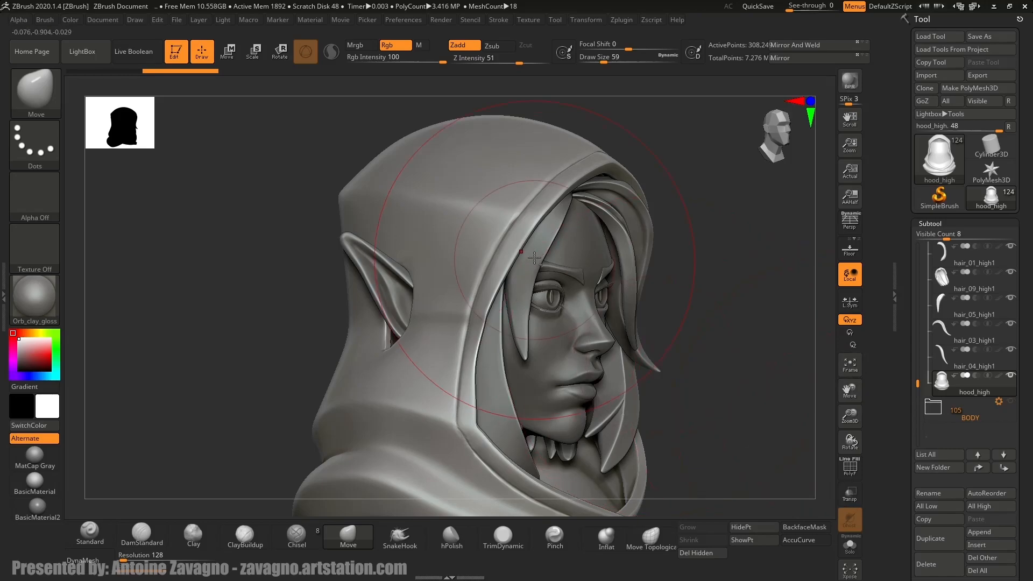
Select the hair_05_high1 strand beside the face and hide the hood_high subtool.
alt+click(519, 315)
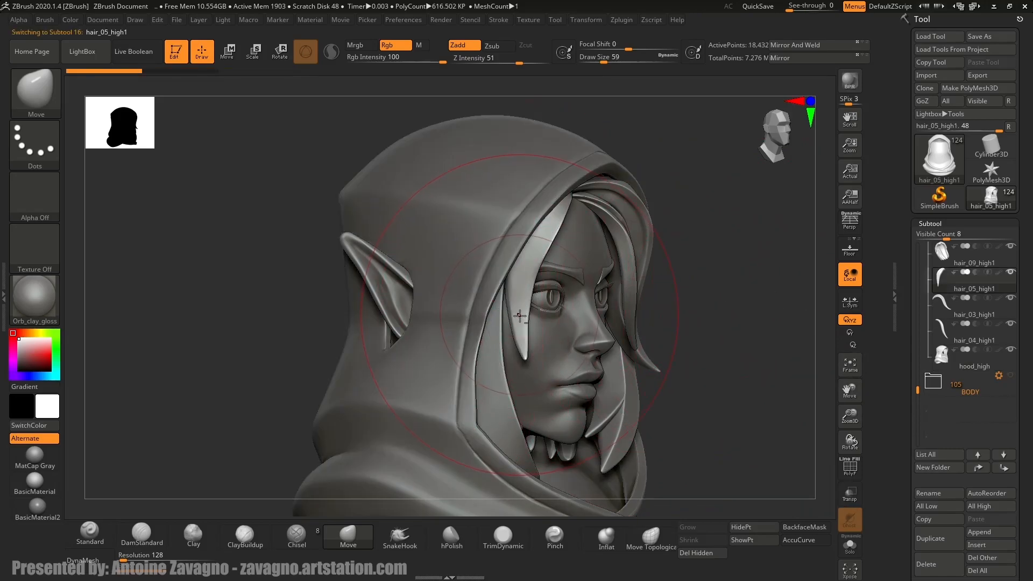
click(1010, 350)
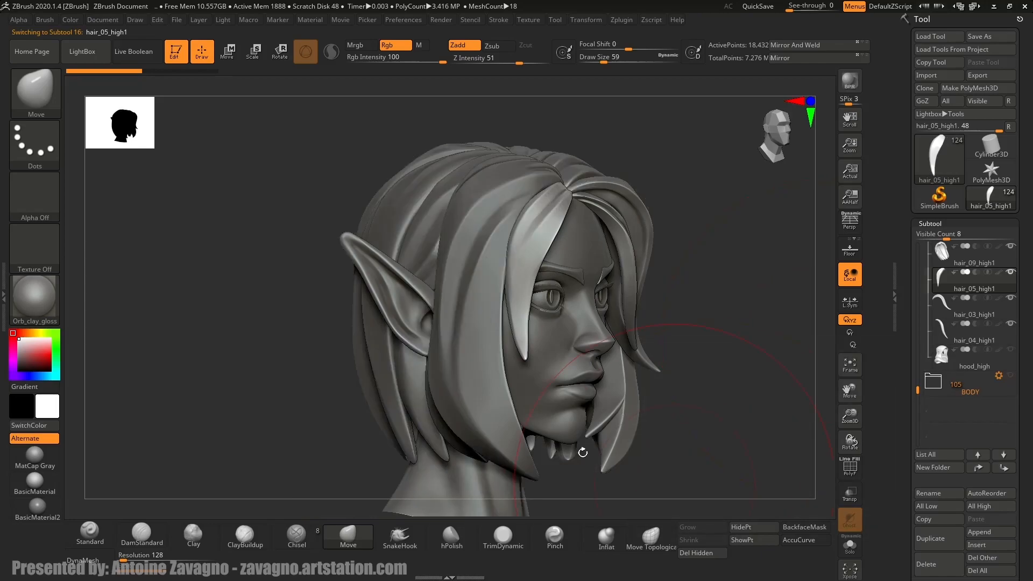
alt+right_drag(478, 303, 443, 284)
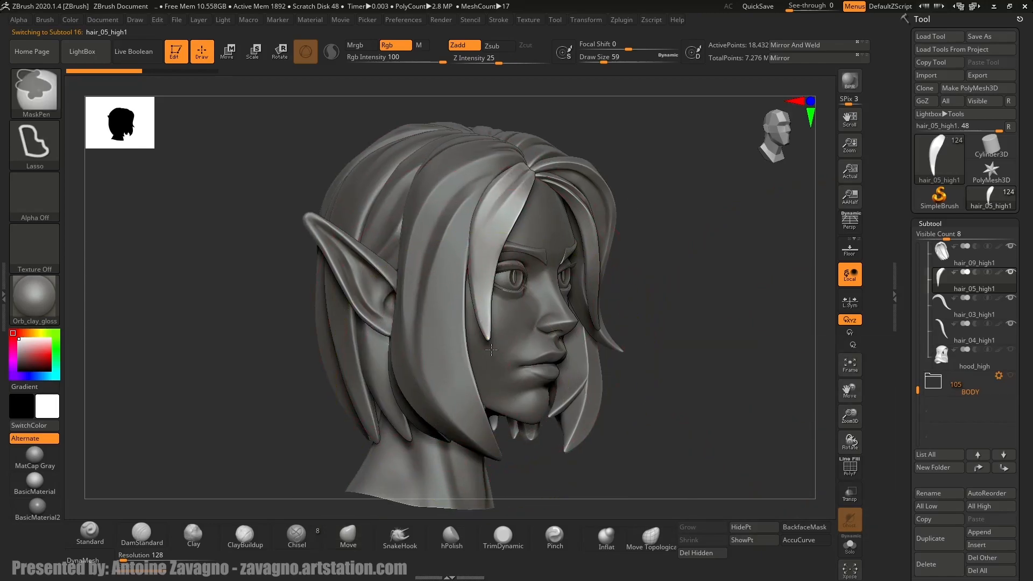
Move the hair_05_high1 strand away from the hairstyle to the empty space beside the head.
ctrl+right_drag(495, 391, 489, 413)
key(w)
ctrl+right_drag(499, 289, 492, 270)
alt+click(475, 437)
ctrl+right_drag(480, 433, 511, 449)
drag(558, 306, 625, 328)
right_drag(625, 327, 514, 317)
drag(515, 304, 427, 317)
alt+right_drag(607, 330, 521, 300)
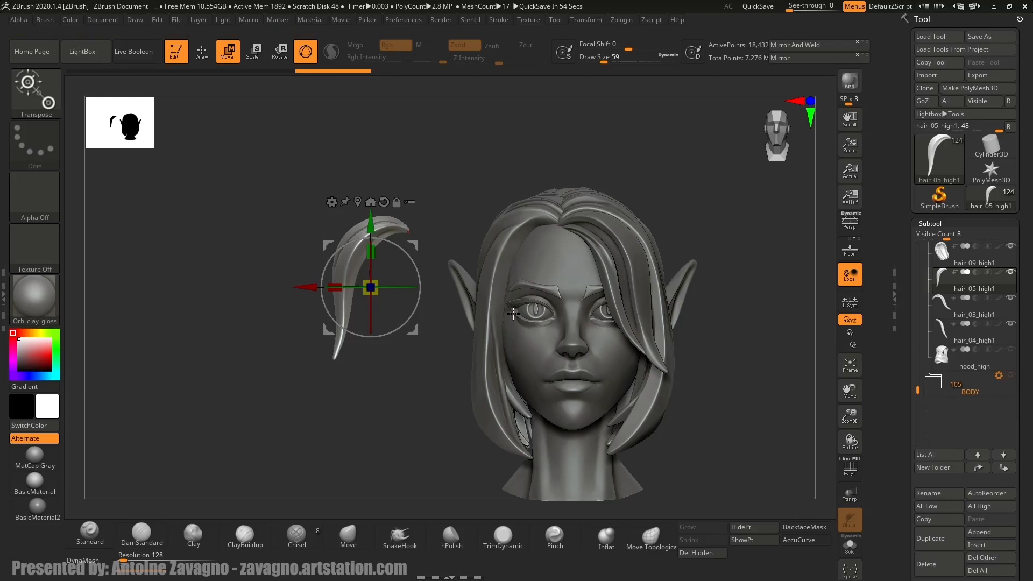
Insert a new sphere subtool below the hair_05_high1 strand.
click(984, 545)
click(978, 546)
click(618, 351)
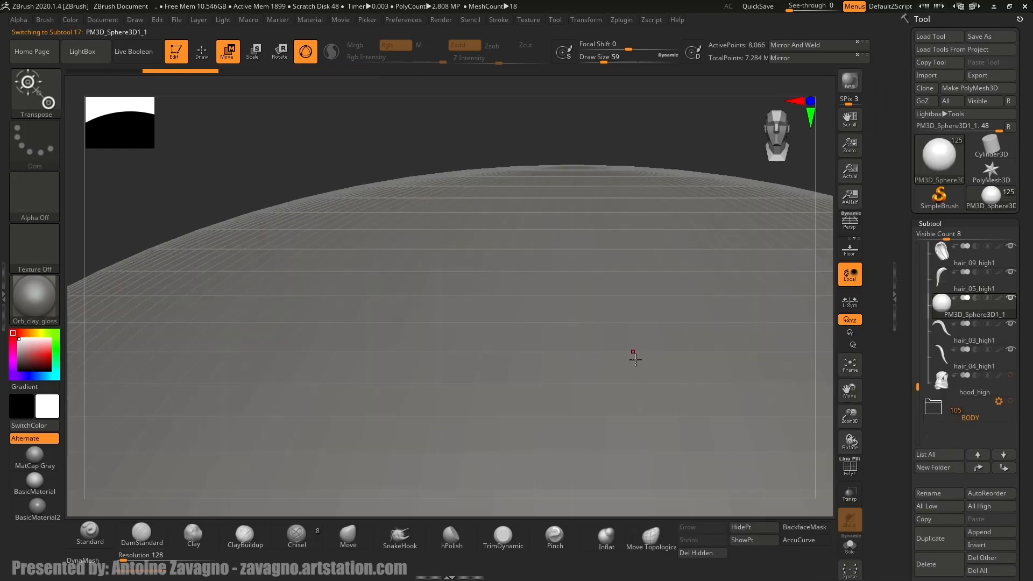
Scale the inserted sphere down to a small ball and place it just below the neck.
ctrl+right_drag(569, 381, 606, 313)
alt+right_drag(626, 414, 585, 224)
drag(538, 358, 447, 479)
drag(537, 295, 537, 124)
ctrl+right_drag(555, 163, 532, 216)
drag(487, 285, 335, 472)
alt+right_drag(515, 203, 462, 313)
alt+right_drag(433, 396, 463, 368)
drag(467, 362, 446, 383)
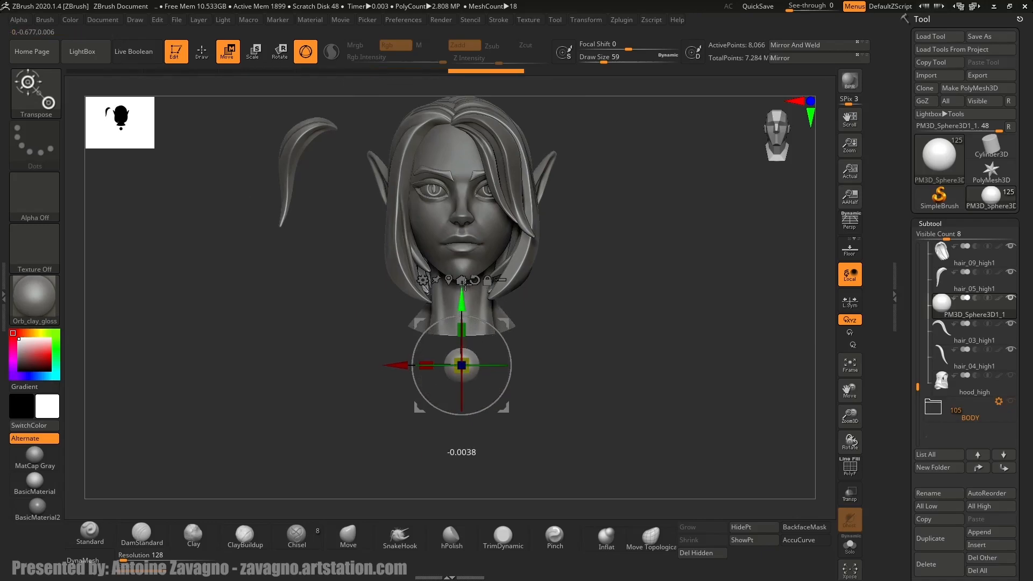
Move the small sphere up in front of the nose and turn on the perspective display.
drag(461, 305, 461, 138)
right_drag(484, 202, 439, 198)
drag(429, 192, 377, 179)
right_drag(420, 191, 455, 215)
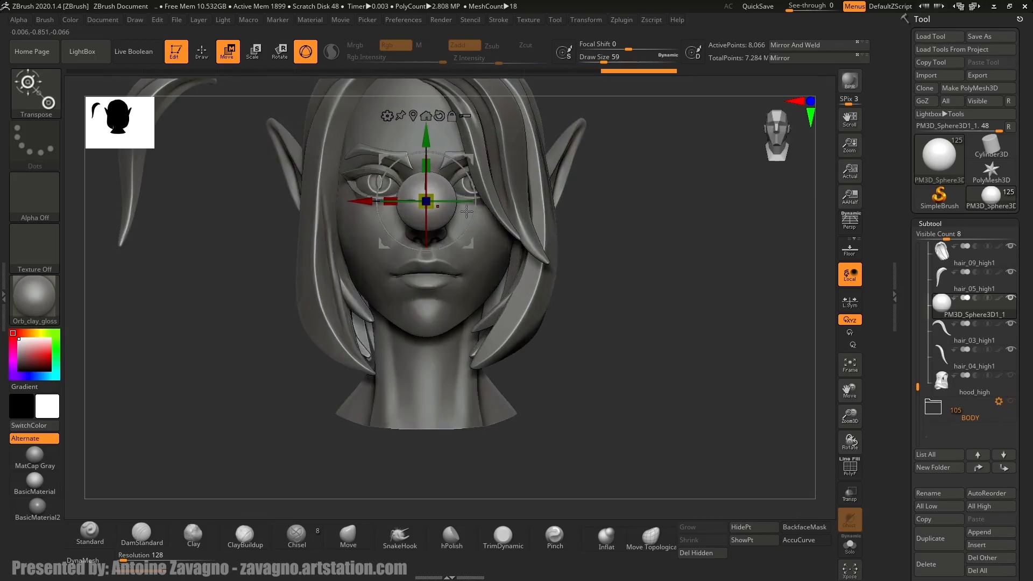
click(849, 222)
alt+right_drag(470, 420, 511, 498)
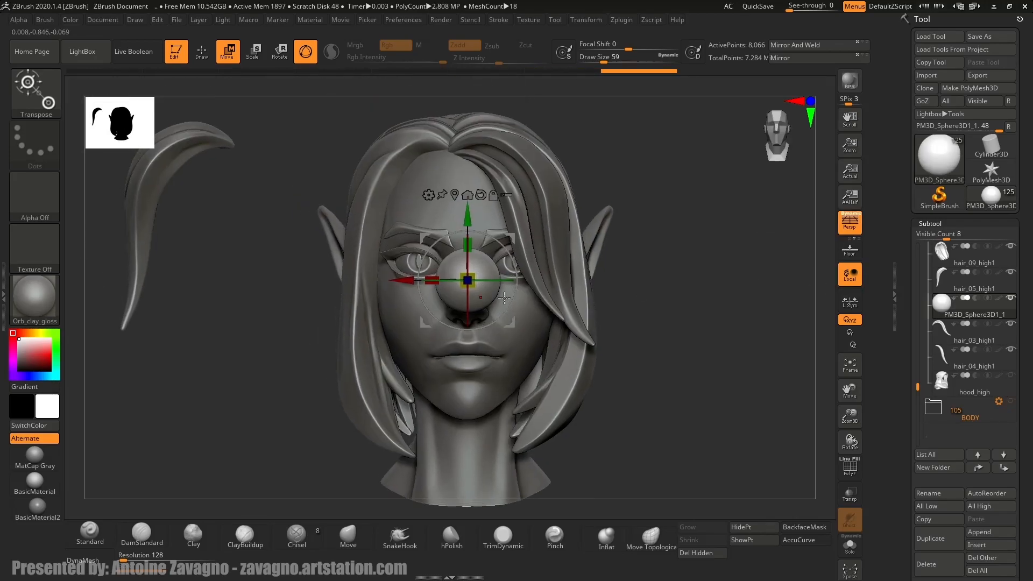
Stretch the sphere vertically into a long ellipsoid and move it sideways over the eye beside the parted hair.
drag(480, 194, 487, 160)
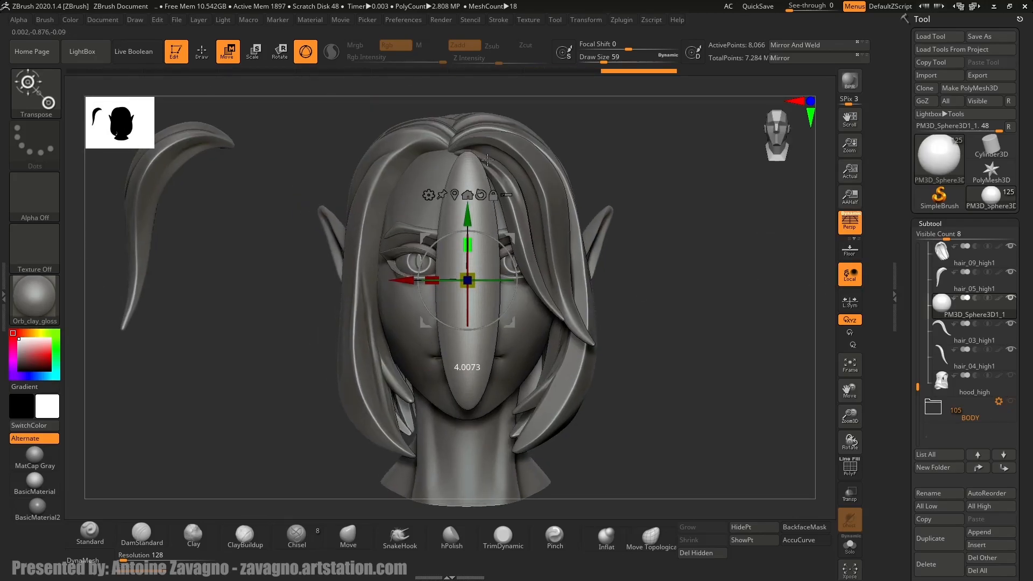
drag(474, 254, 473, 251)
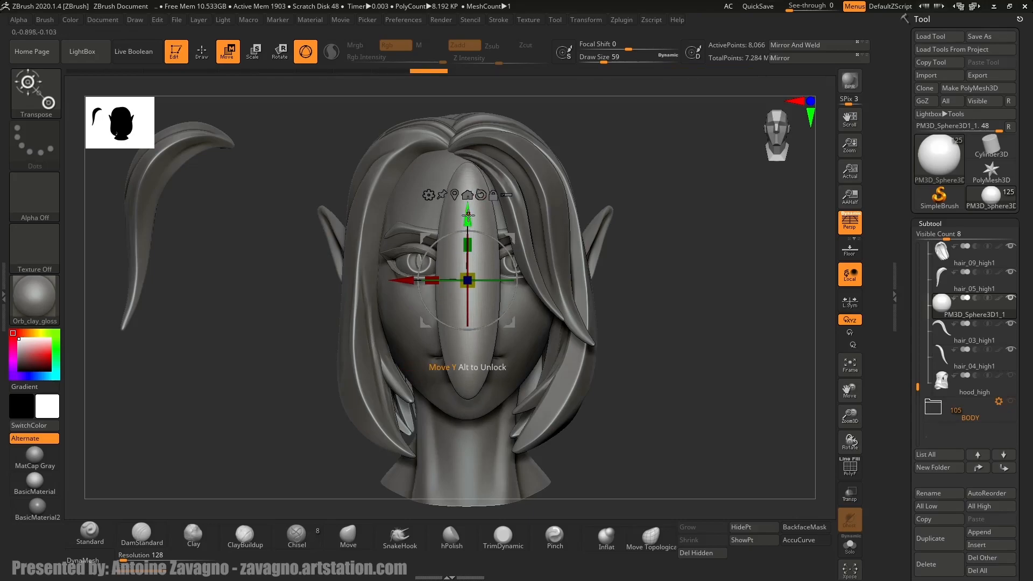
drag(405, 281, 349, 280)
drag(408, 252, 409, 251)
Switch back to Draw mode and nudge the stretched sphere with the Move brush.
key(q)
alt+right_drag(407, 240, 427, 244)
mouse_move(420, 306)
mouse_down()
mouse_move(415, 291)
mouse_move(429, 289)
mouse_move(420, 281)
mouse_move(418, 289)
mouse_up()
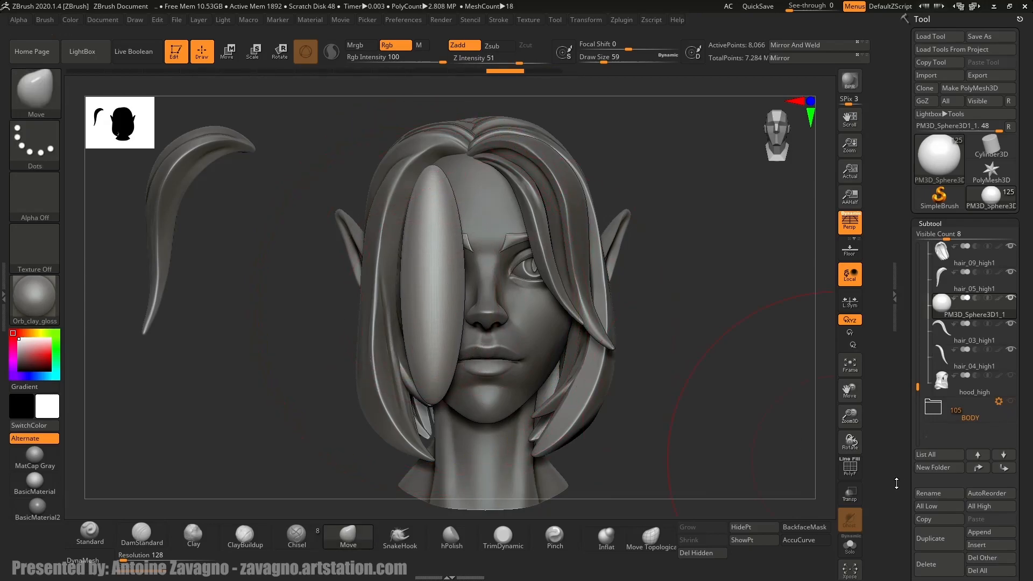
scroll(907, 488, down, 3)
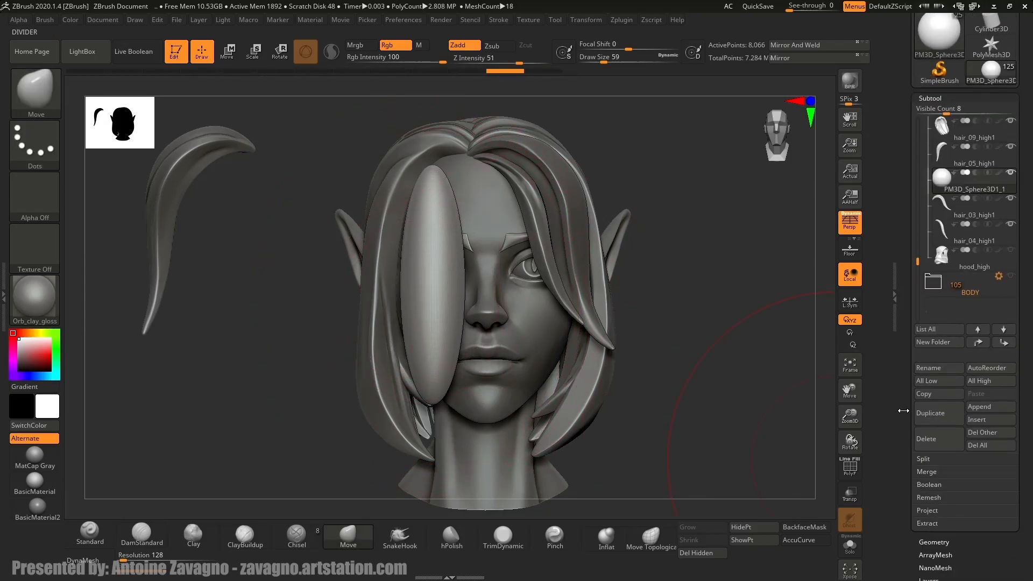
ZRemesh the stretched sphere in front of the face with a target polygon count of 0.1.
click(934, 543)
click(950, 432)
text(0.1)
click(1005, 448)
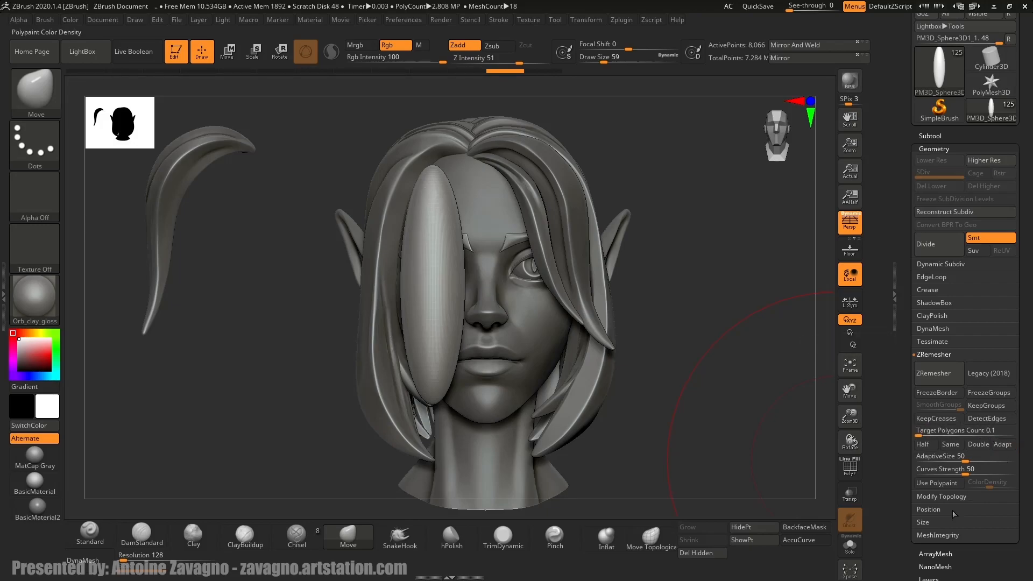
click(948, 471)
click(936, 371)
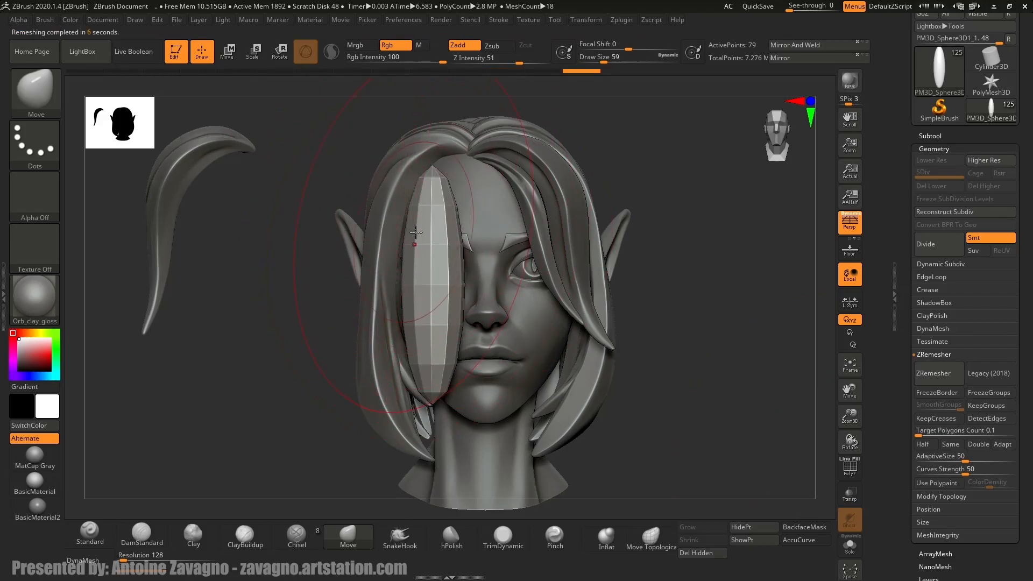
Stretch the low-poly strand slightly along its vertical axis.
right_drag(416, 233, 429, 232)
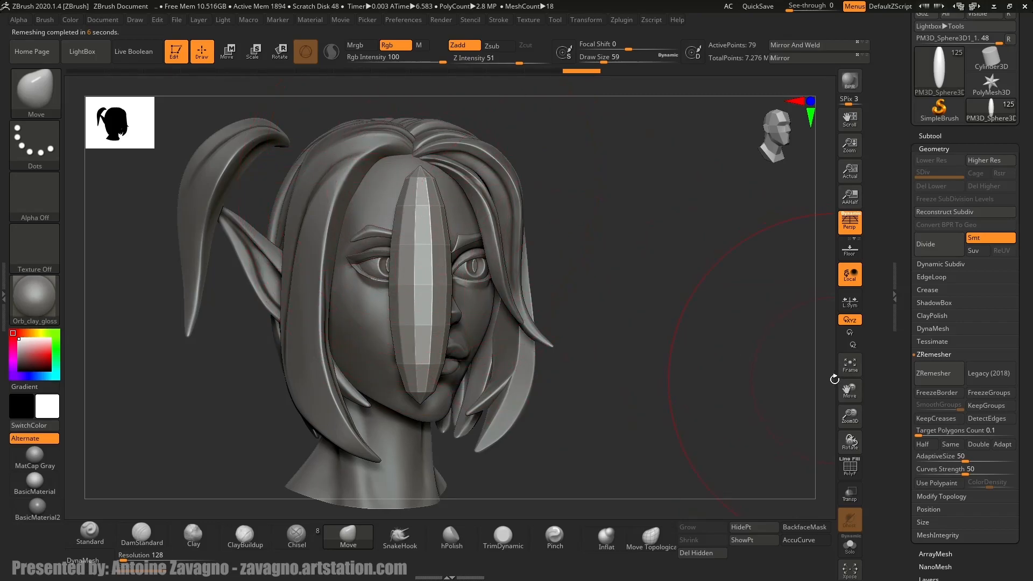
key(w)
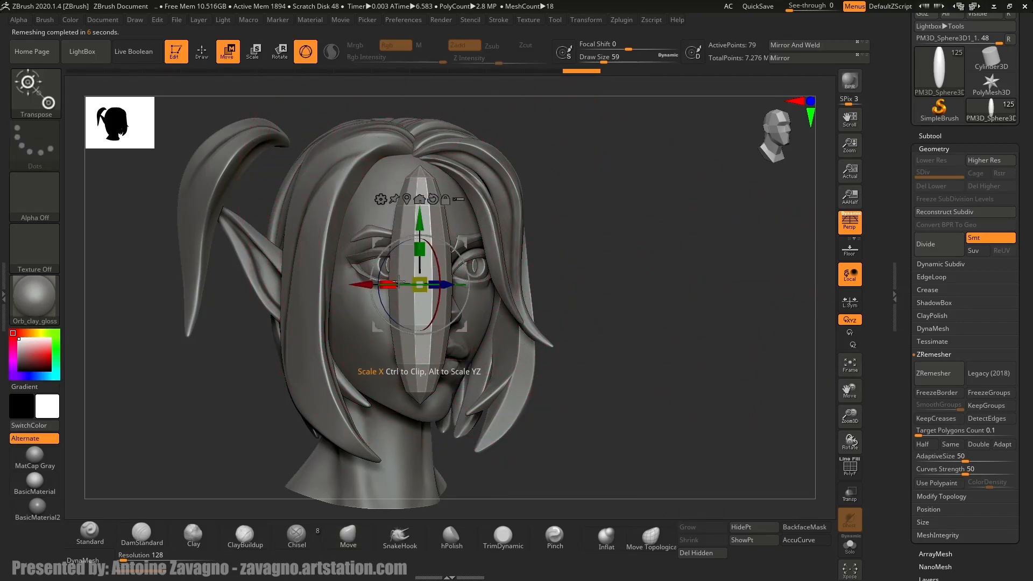
drag(420, 250, 420, 245)
key(q)
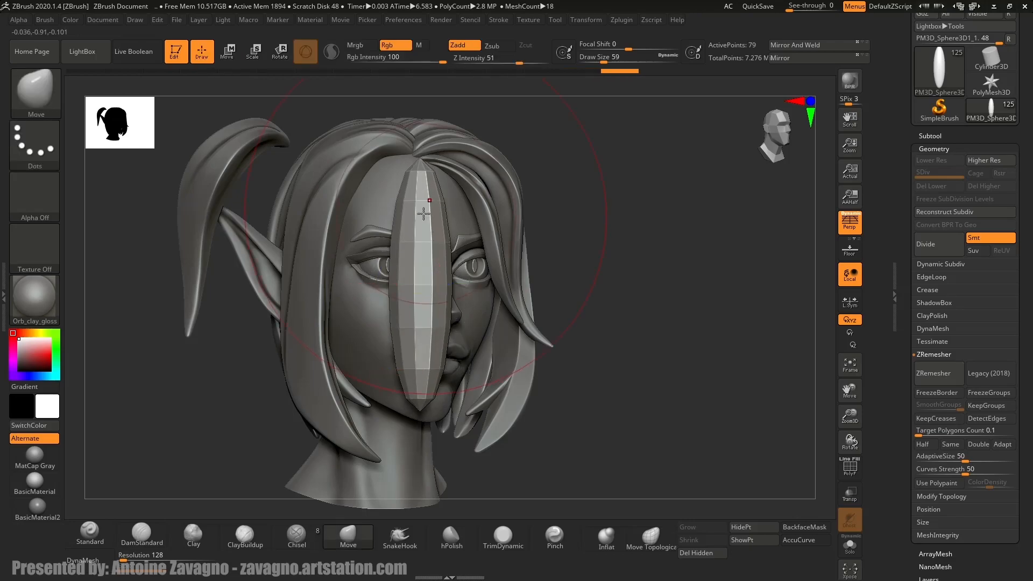
Adjust the strand's upper end with the Move brush and shift the whole strand outward and up along the side hair.
mouse_move(418, 168)
mouse_down()
mouse_move(451, 179)
mouse_move(426, 175)
mouse_move(469, 169)
mouse_move(436, 192)
mouse_up()
mouse_move(439, 189)
shift+right_down()
mouse_move(419, 172)
mouse_move(472, 181)
mouse_move(410, 330)
mouse_move(318, 328)
shift+right_up()
key(w)
drag(304, 327, 283, 328)
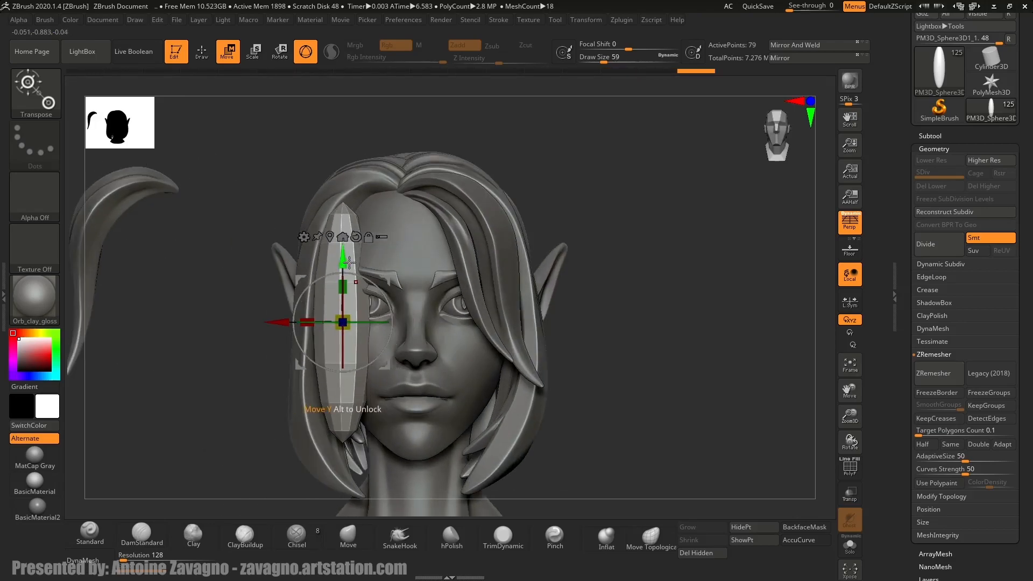
drag(345, 261, 345, 240)
key(q)
key(ctrl)
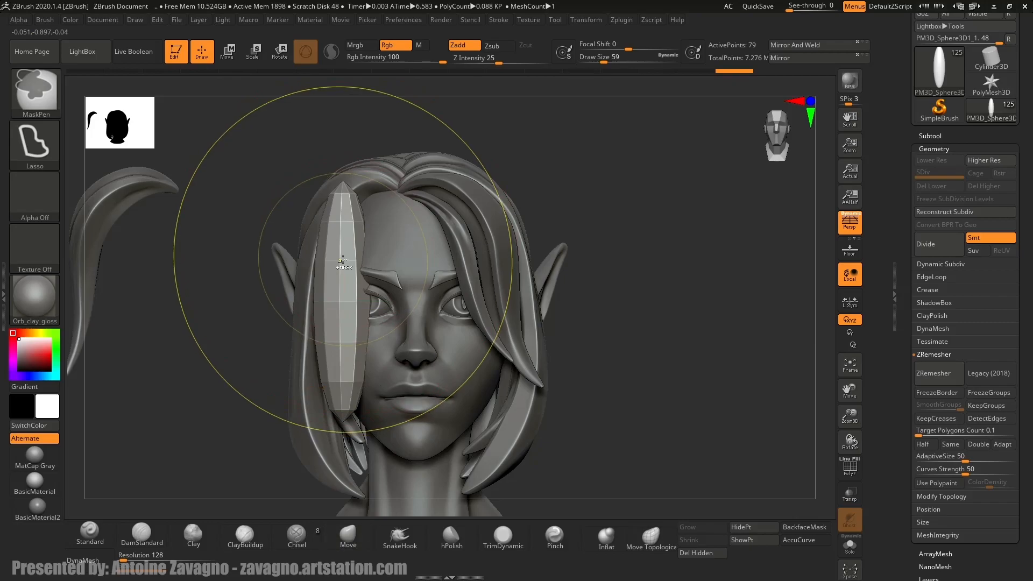
Bend the upper part of the strand so it folds across the forehead toward the hair parting.
key(w)
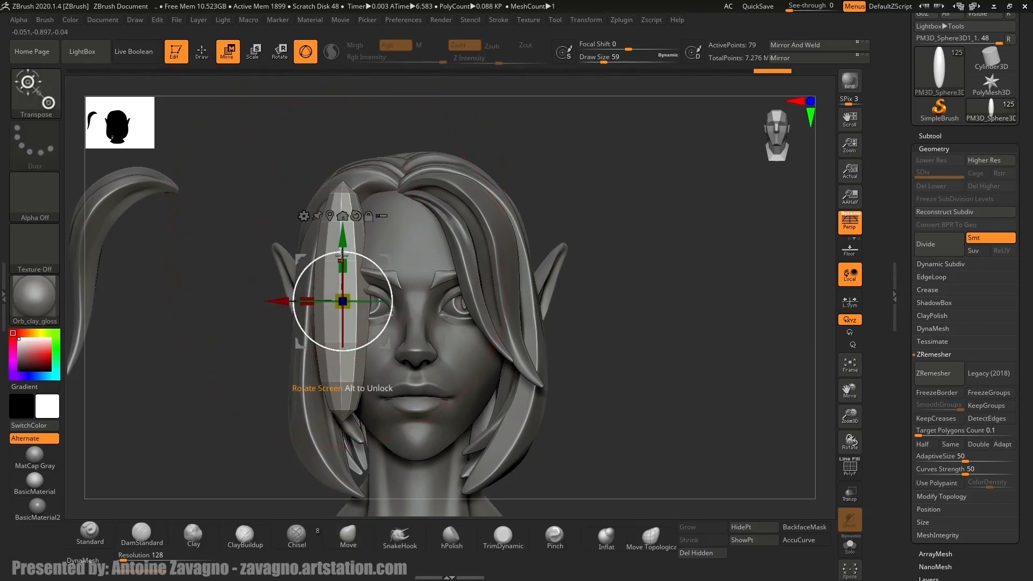
ctrl+right_drag(325, 263, 212, 380)
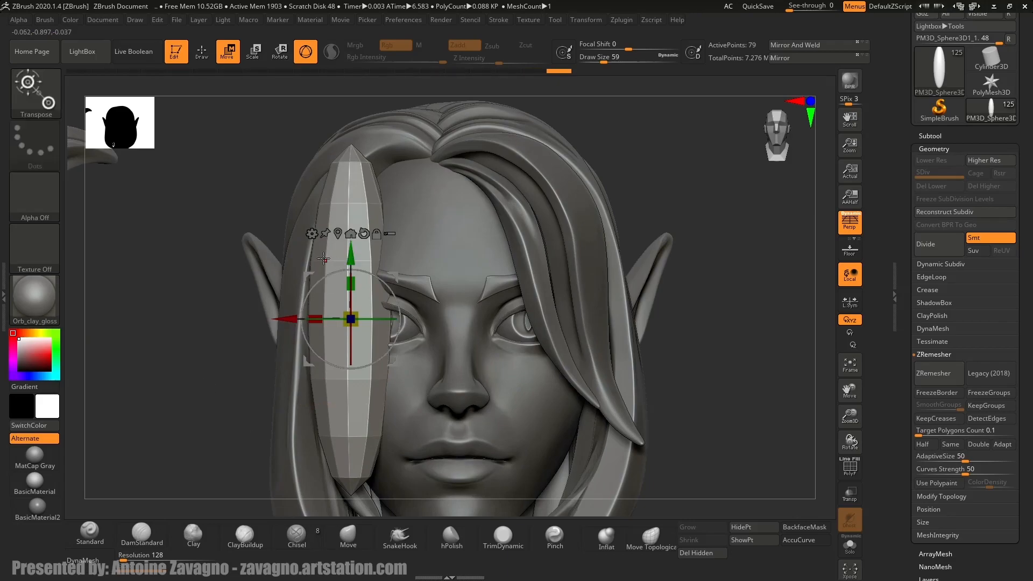
right_drag(347, 252, 379, 258)
mouse_move(340, 295)
alt+mouse_down()
mouse_move(346, 200)
mouse_move(401, 235)
mouse_move(420, 284)
mouse_move(386, 348)
mouse_move(407, 349)
alt+mouse_up()
drag(383, 211, 397, 165)
drag(428, 265, 414, 228)
key(q)
key(ctrl)
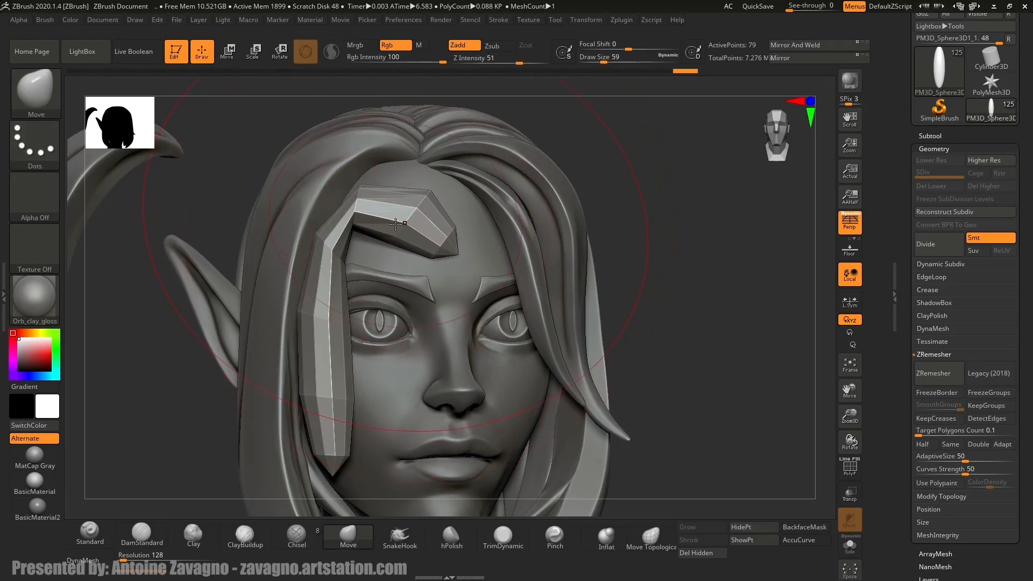
Mask the lower strand, then thin the bent upper section and move it up toward the hairline.
mouse_move(394, 162)
ctrl+mouse_down()
mouse_move(376, 310)
mouse_move(304, 500)
ctrl+mouse_up()
key(w)
alt+drag(413, 225, 458, 256)
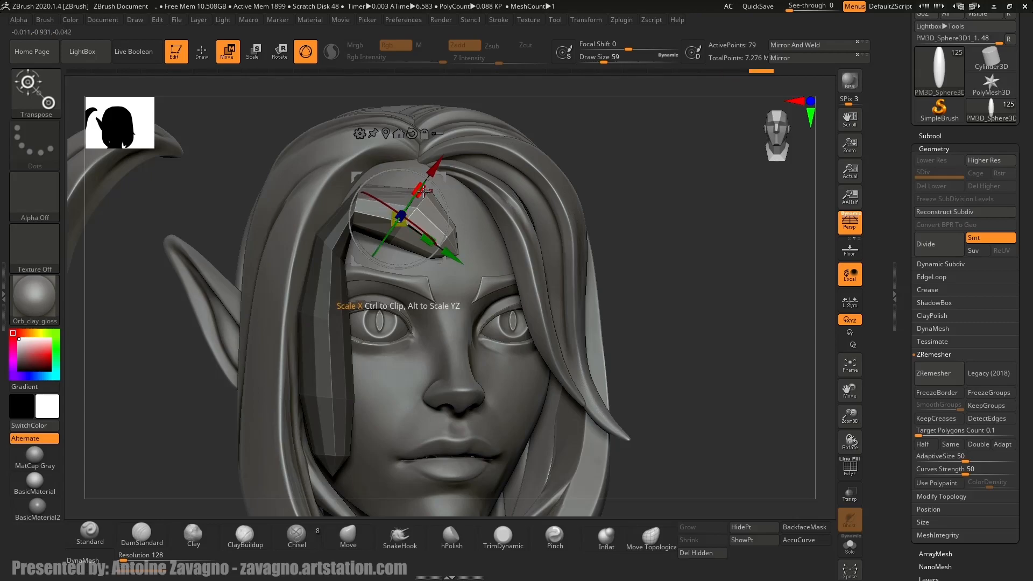
drag(414, 205, 413, 208)
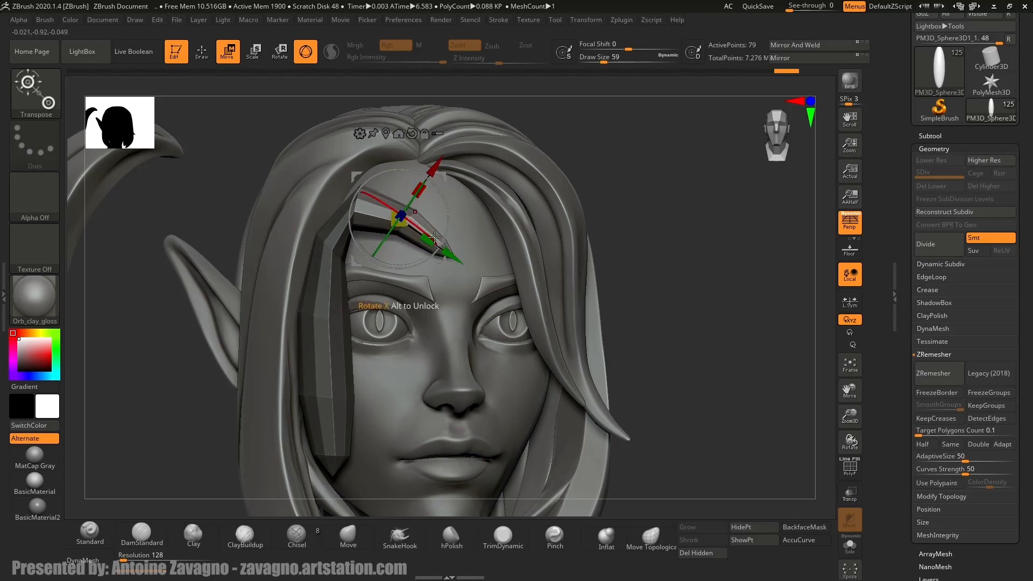
drag(456, 259, 435, 245)
mouse_move(420, 161)
mouse_down()
mouse_move(435, 150)
mouse_move(433, 160)
mouse_up()
Clear the mask and reposition the whole strand so its upper end meets the hair parting.
key(q)
key(w)
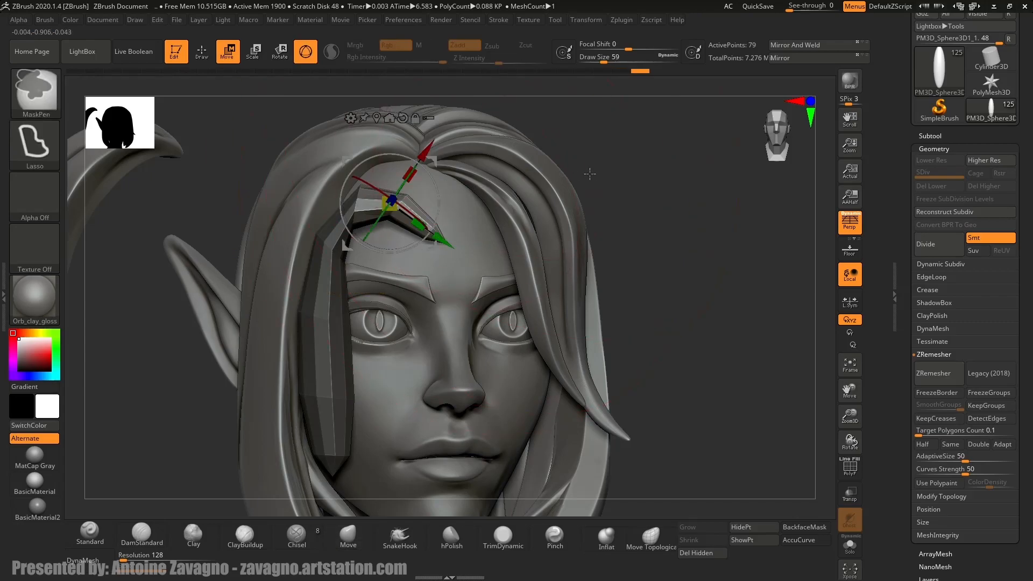
ctrl+drag(597, 172, 629, 202)
drag(427, 149, 451, 117)
mouse_move(400, 162)
mouse_down()
mouse_move(419, 195)
mouse_move(433, 175)
mouse_move(433, 186)
mouse_up()
key(q)
mouse_move(380, 272)
ctrl+right_down()
mouse_move(369, 190)
mouse_move(460, 193)
mouse_move(382, 224)
mouse_move(349, 295)
ctrl+right_up()
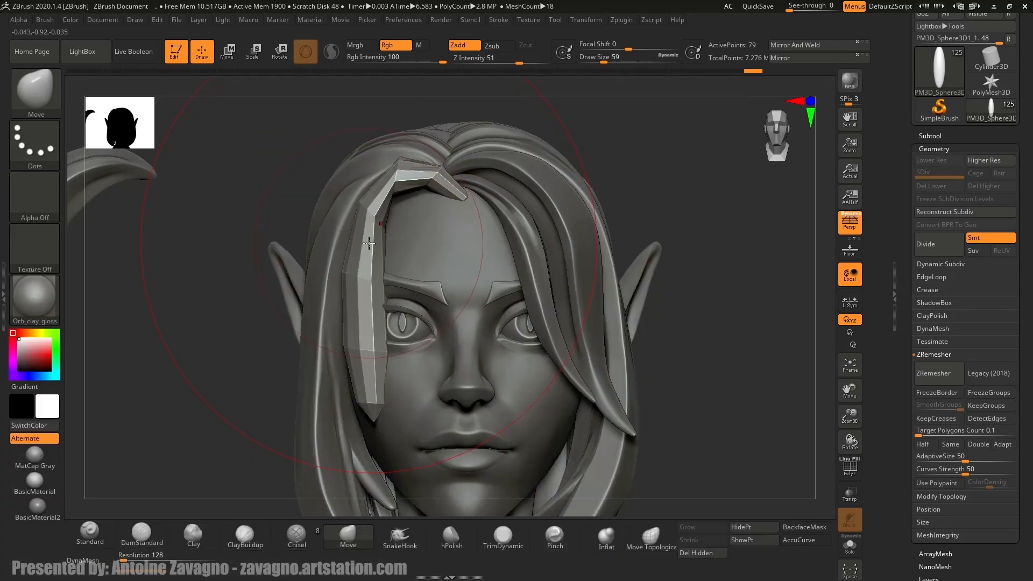
Reshape the strand's bend along the hairline with the Move brush at draw sizes 37 and 22.
key(s)
drag(368, 235, 358, 235)
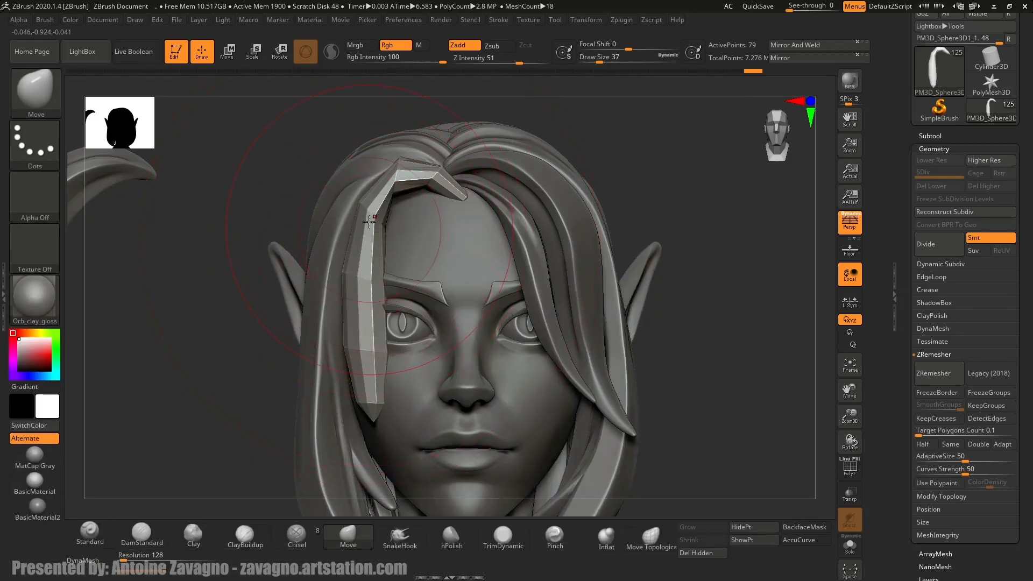
mouse_move(399, 187)
mouse_down()
mouse_move(404, 231)
mouse_move(385, 237)
mouse_up()
drag(352, 293, 347, 281)
key(s)
drag(372, 201, 364, 201)
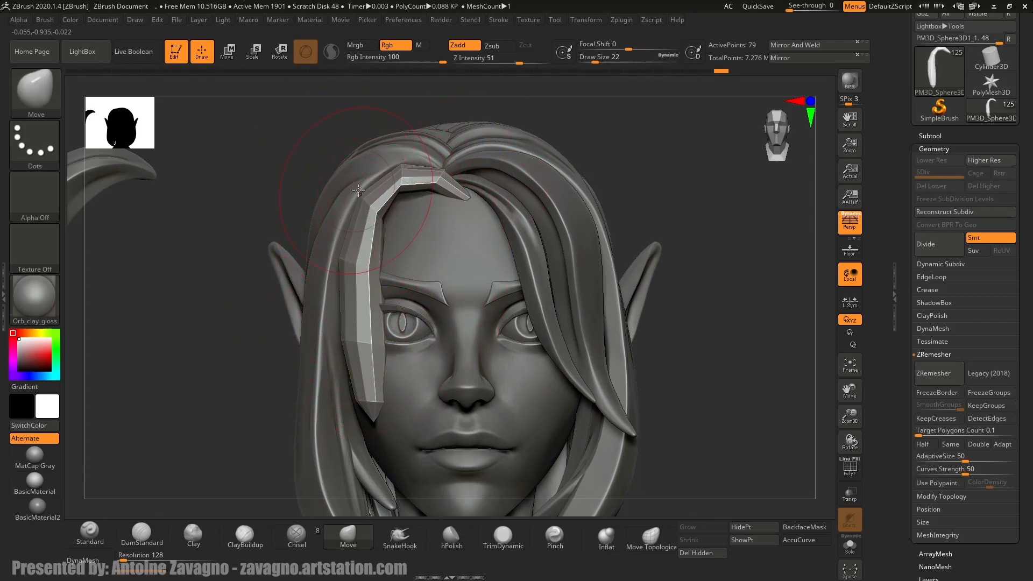
Push the strand's middle and lower section outward against the side hair using a larger Move brush.
right_drag(391, 194, 438, 120)
key(s)
drag(336, 312, 348, 312)
drag(353, 317, 350, 317)
alt+right_drag(350, 317, 371, 205)
drag(371, 317, 348, 323)
drag(367, 226, 366, 192)
key(s)
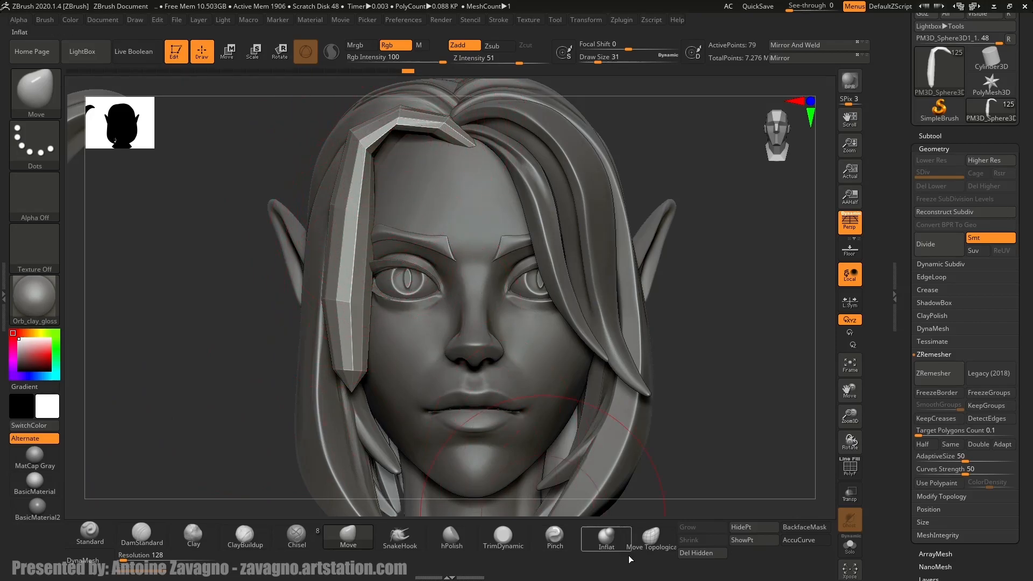
Thicken the strand's upper bend with the Inflat brush at draw size 31 and smooth its lower part.
click(619, 536)
drag(359, 152, 387, 128)
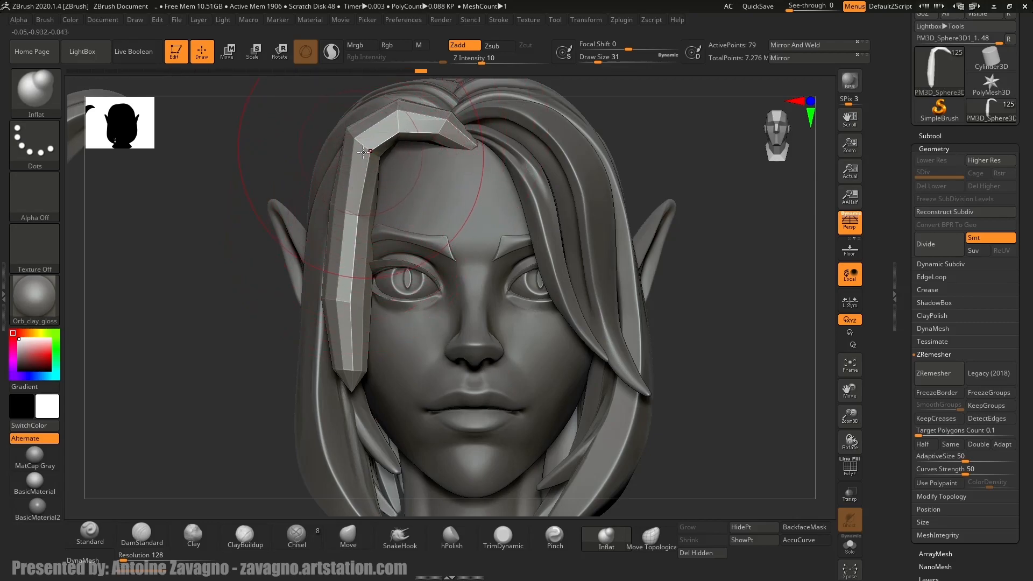
mouse_move(342, 324)
shift+mouse_down()
mouse_move(342, 345)
mouse_move(270, 387)
mouse_move(286, 341)
shift+mouse_up()
Shape the strand's profile from the side with the Move brush, widening the upper bend forward and tapering toward the lower tip.
key(b)
key(m)
key(v)
right_drag(362, 223, 452, 231)
drag(343, 276, 360, 248)
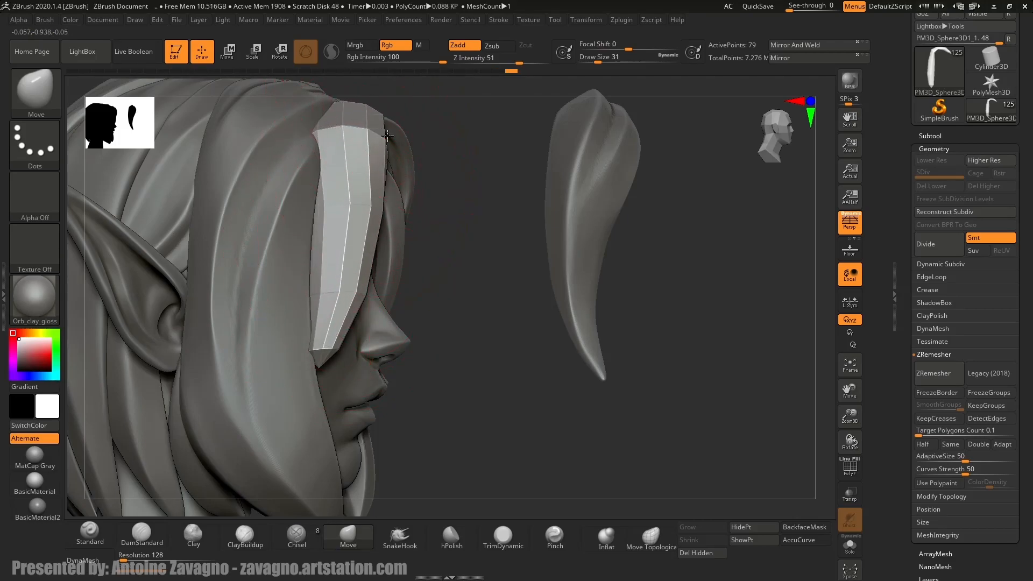
drag(380, 133, 393, 129)
key(s)
mouse_move(326, 117)
mouse_down()
mouse_move(363, 122)
mouse_move(382, 140)
mouse_up()
drag(351, 284, 339, 298)
key(s)
mouse_move(340, 346)
mouse_down()
mouse_move(358, 341)
mouse_move(344, 346)
mouse_up()
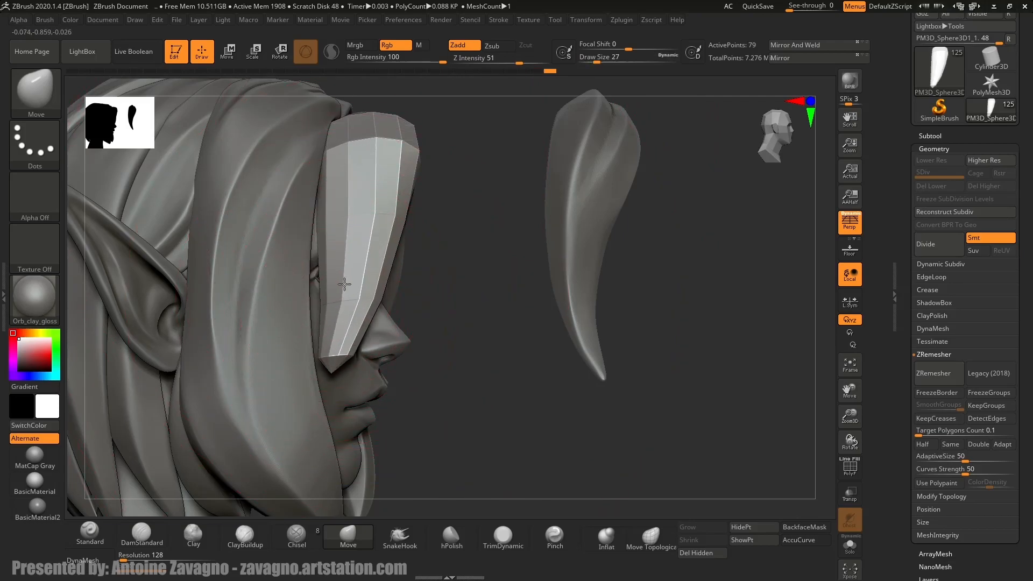
Round the strand's outer curve from the front with the Move brush so it follows the side hair.
shift+right_drag(369, 248, 318, 250)
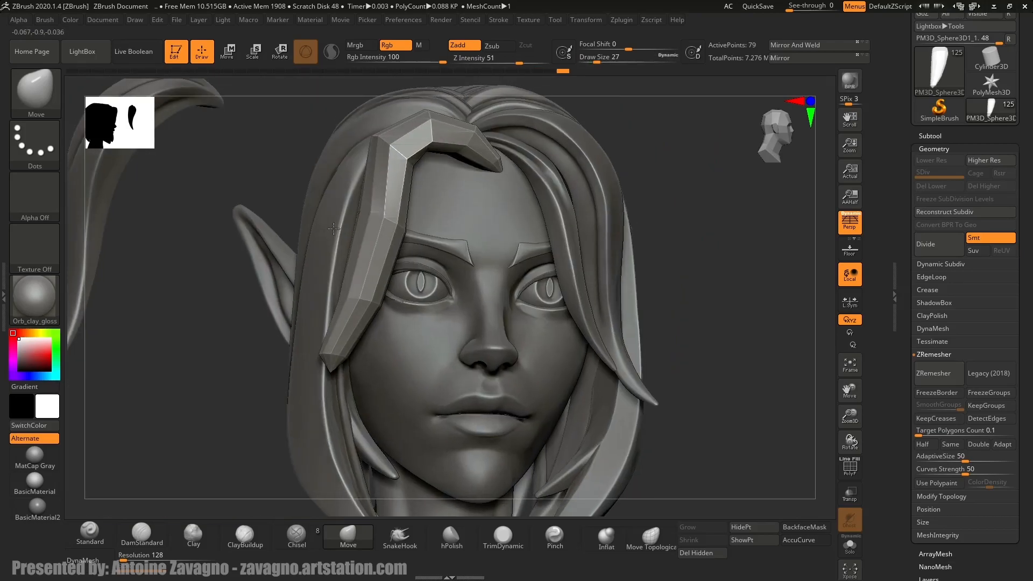
ctrl+right_drag(399, 242, 392, 204)
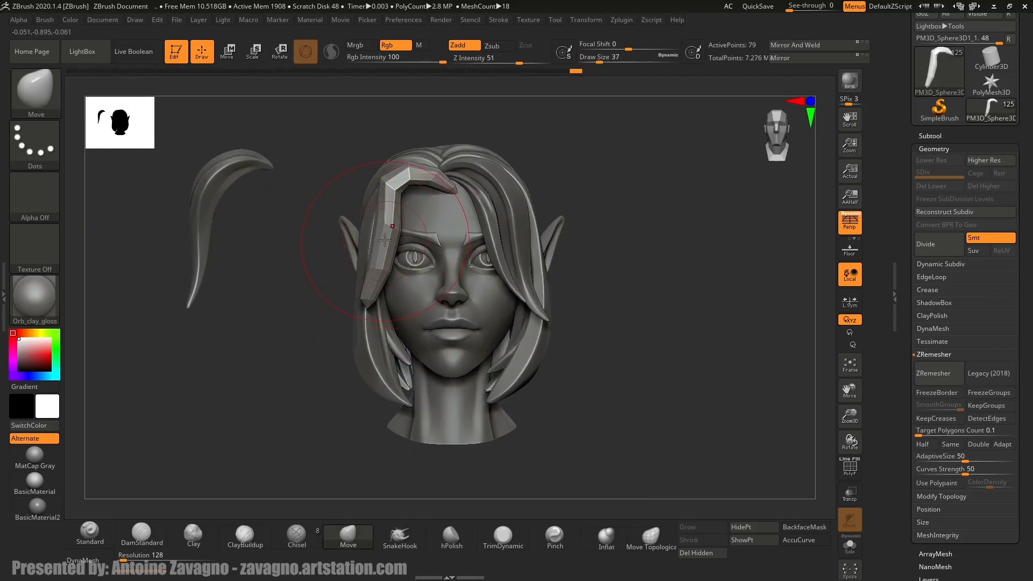
key(s)
drag(384, 236, 388, 236)
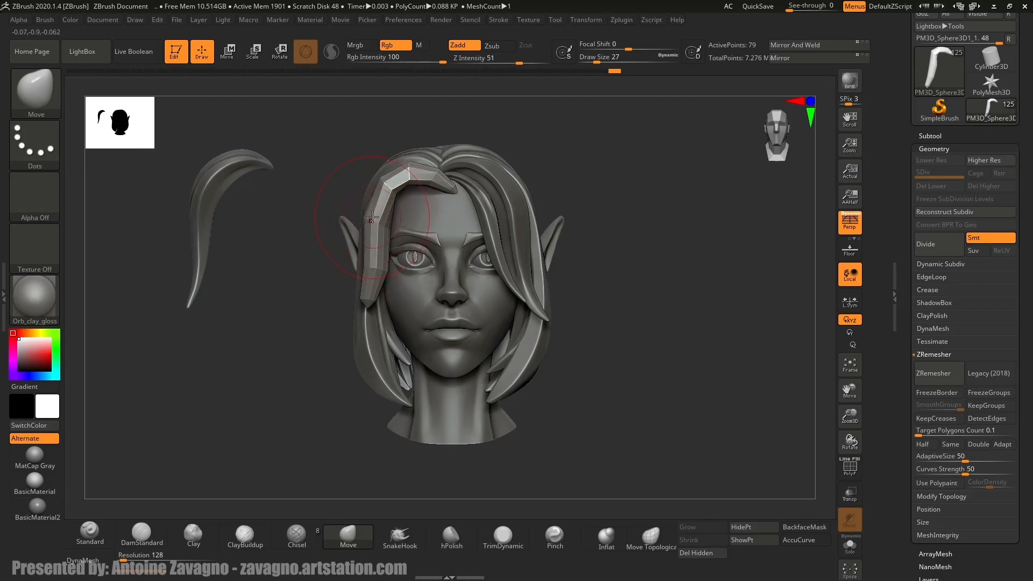
mouse_move(433, 159)
right_down()
mouse_move(427, 132)
mouse_move(409, 200)
right_up()
key(s)
drag(393, 205, 378, 232)
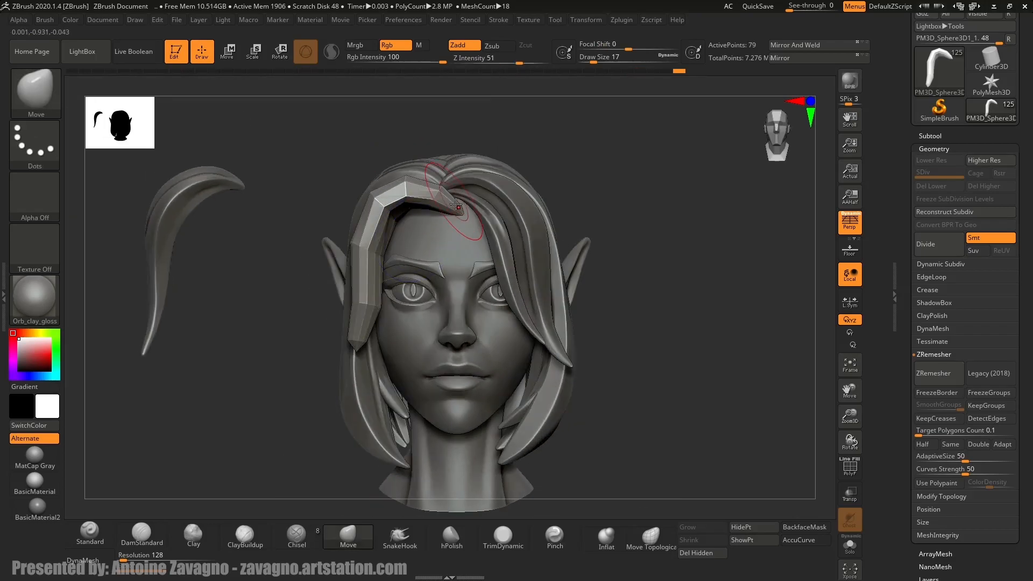
Pull the strand's inner end into the hair parting with the Move brush at draw size 31.
right_drag(428, 251, 386, 290)
key(s)
drag(449, 206, 452, 189)
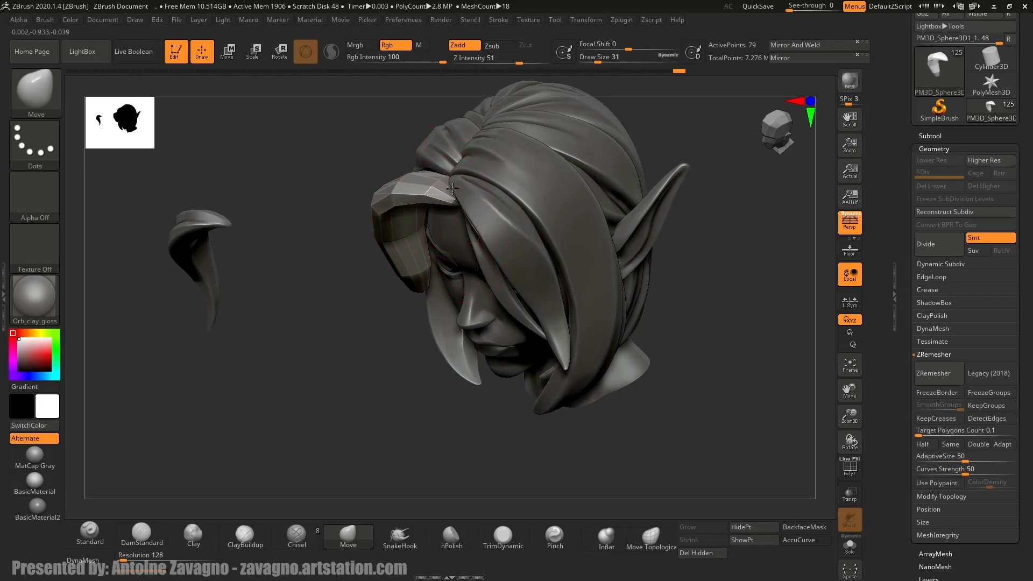
right_drag(463, 162, 437, 129)
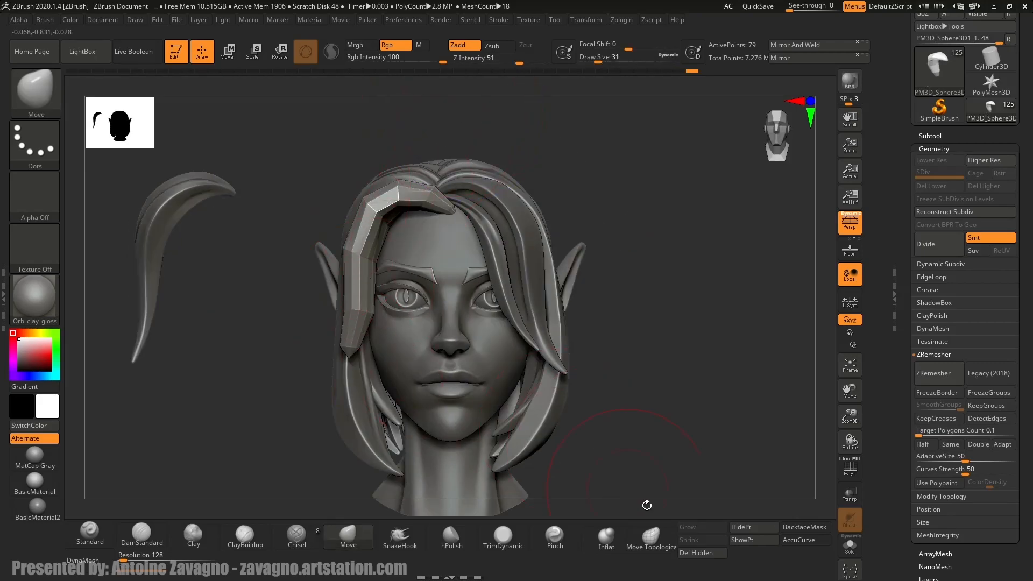
Sharpen the strand's lower tip and its end at the parting with the Pinch brush at draw size 37.
click(568, 548)
key(s)
drag(350, 333, 353, 333)
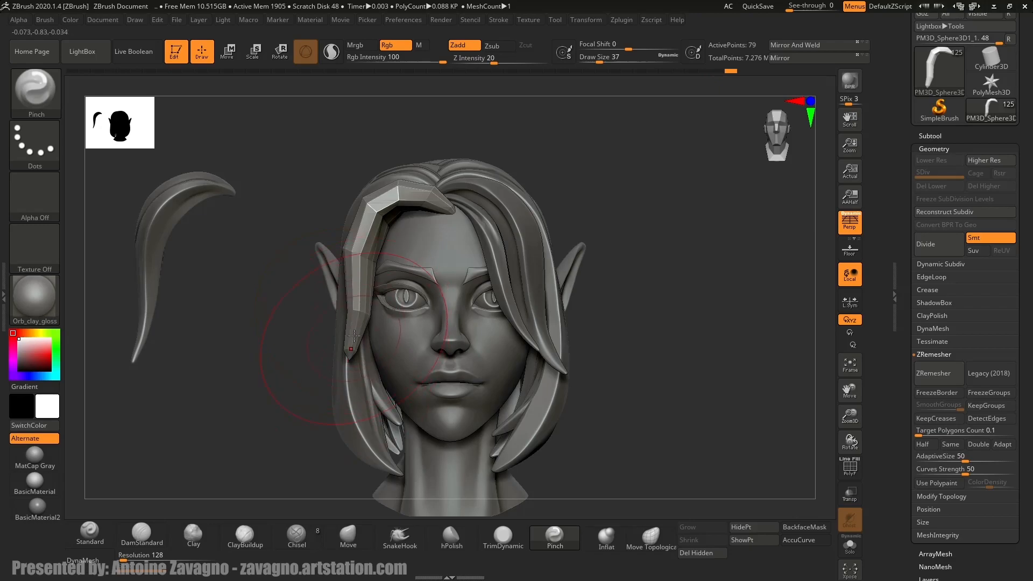
drag(353, 337, 343, 370)
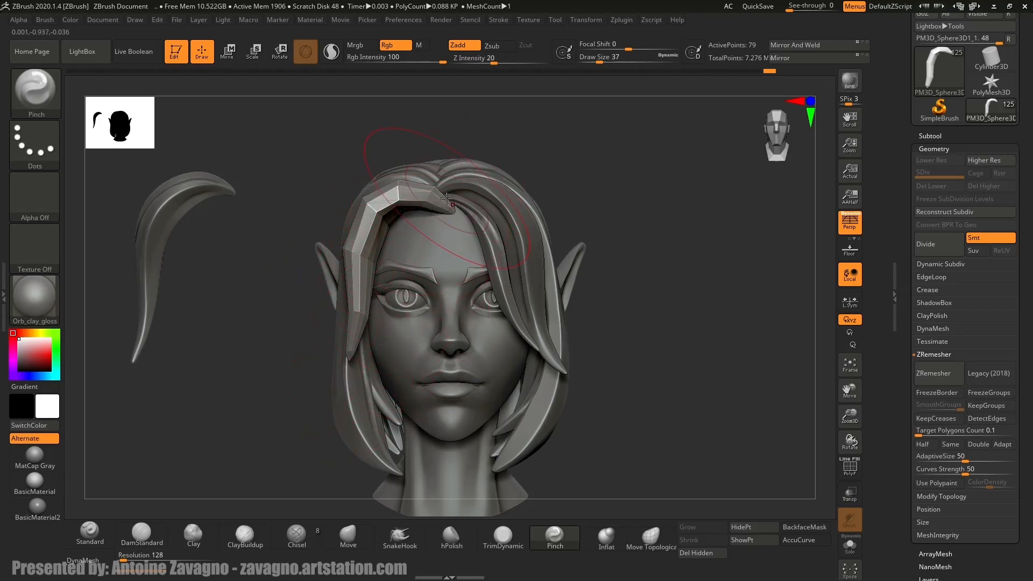
drag(436, 198, 443, 199)
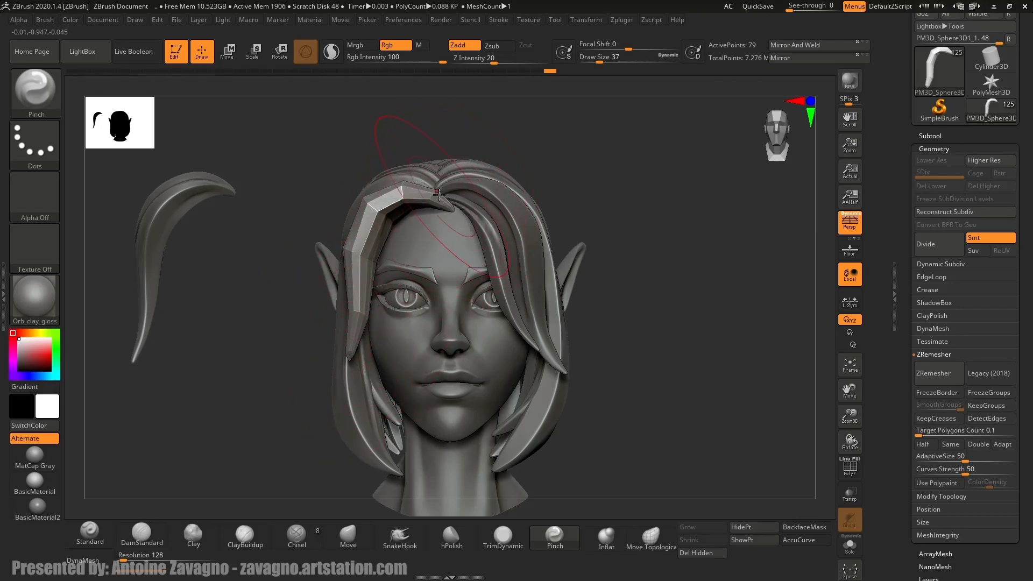
Pinch the strand's lower tip further from the side and smooth it.
right_drag(390, 230, 385, 323)
drag(384, 325, 388, 330)
mouse_move(355, 331)
right_down()
mouse_move(404, 333)
mouse_move(406, 355)
right_up()
shift+drag(400, 344, 393, 344)
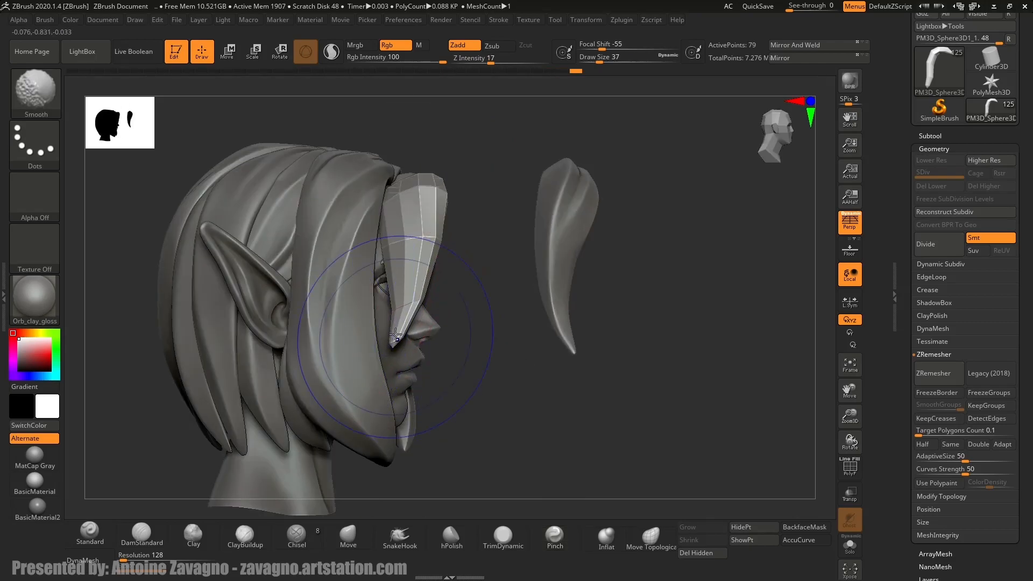
Pull the strand's lower tip back toward the side hair using the Move brush, starting at draw size 12.
key(b)
key(m)
key(v)
key(s)
drag(398, 358, 396, 359)
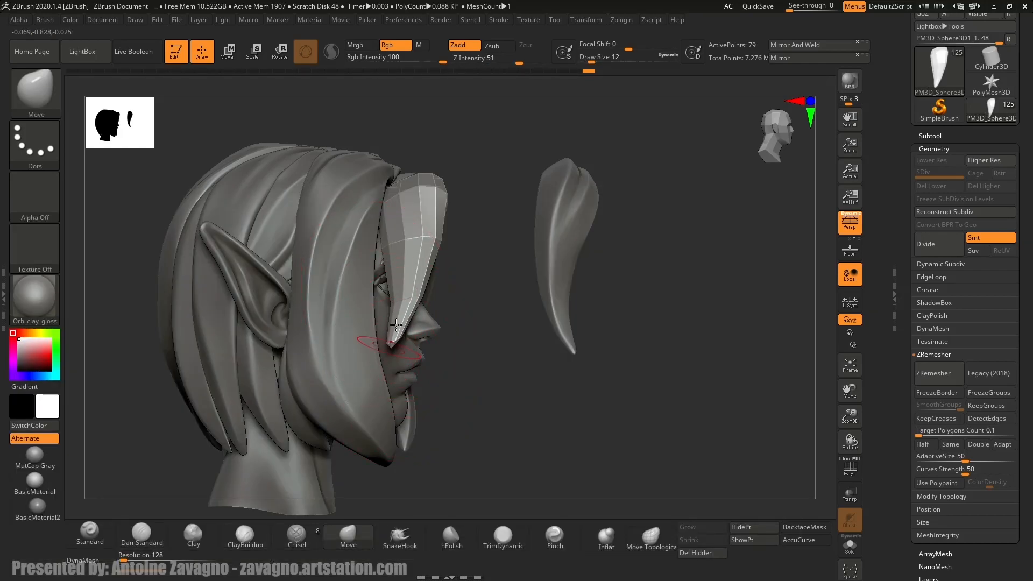
mouse_move(394, 339)
mouse_down()
mouse_move(388, 351)
mouse_move(400, 334)
mouse_move(396, 299)
mouse_move(371, 280)
mouse_up()
Push the top of the strand back toward the hairline with the Move brush at draw size 39.
key(s)
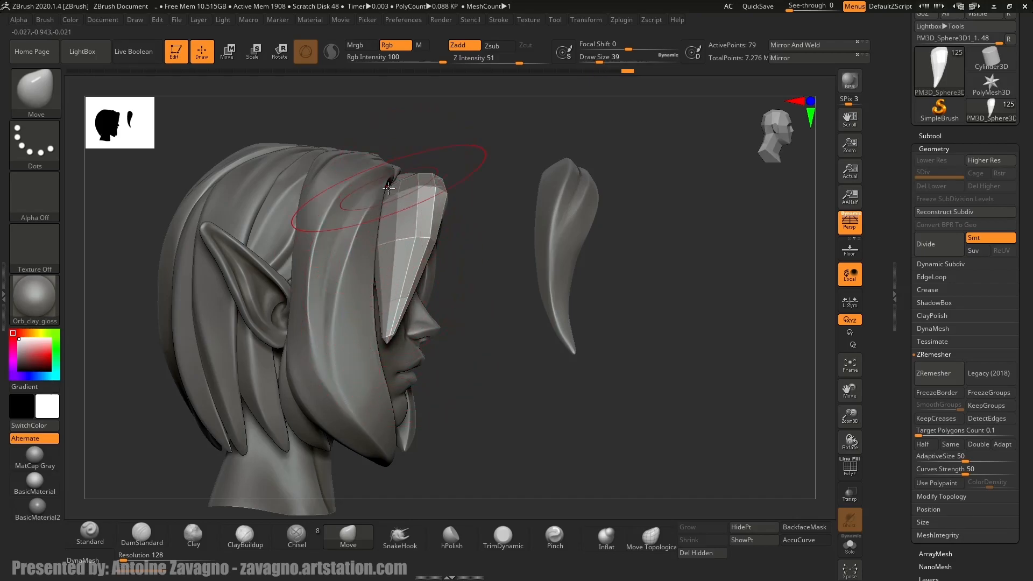
key(bracketleft)
drag(430, 168, 422, 182)
right_drag(422, 182, 357, 183)
Refine the strand's middle and lower curve from several angles with the Move brush.
mouse_move(472, 203)
right_down()
mouse_move(443, 219)
mouse_move(472, 185)
mouse_move(459, 121)
right_up()
key(s)
drag(437, 241, 426, 233)
mouse_move(460, 316)
mouse_down()
mouse_move(485, 350)
mouse_move(478, 364)
mouse_up()
drag(405, 271, 523, 265)
drag(456, 262, 448, 258)
Adjust the strand's upper front edge and lower tip in side view with the Move brush at draw size 20.
key(s)
key(s)
drag(466, 222, 468, 222)
drag(472, 220, 477, 218)
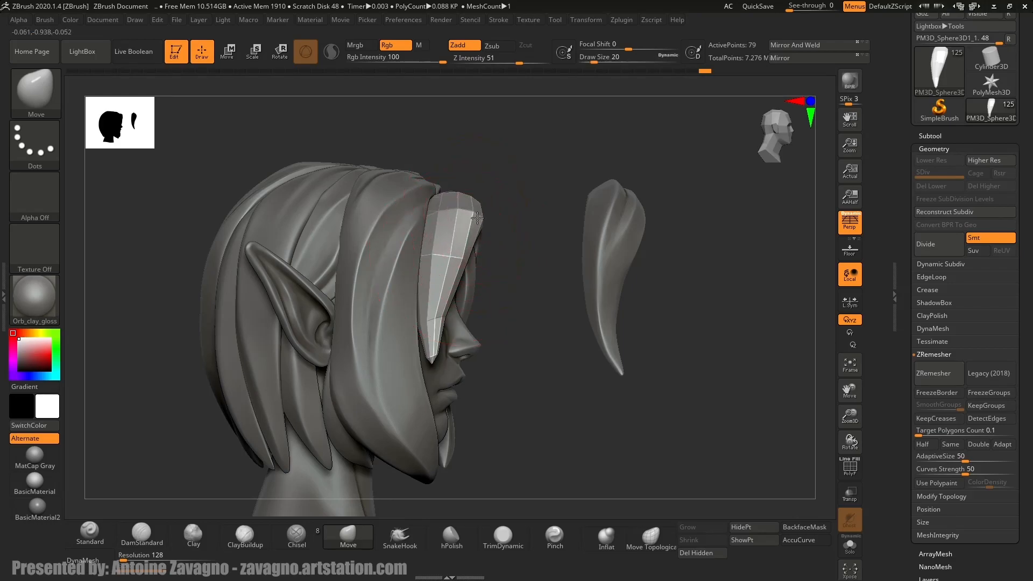
drag(423, 325, 439, 337)
Set the Move brush's draw size to 35 and subdivide the hair strand to level 2.
mouse_move(439, 336)
ctrl+right_down()
mouse_move(428, 212)
mouse_move(371, 214)
mouse_move(407, 178)
ctrl+right_up()
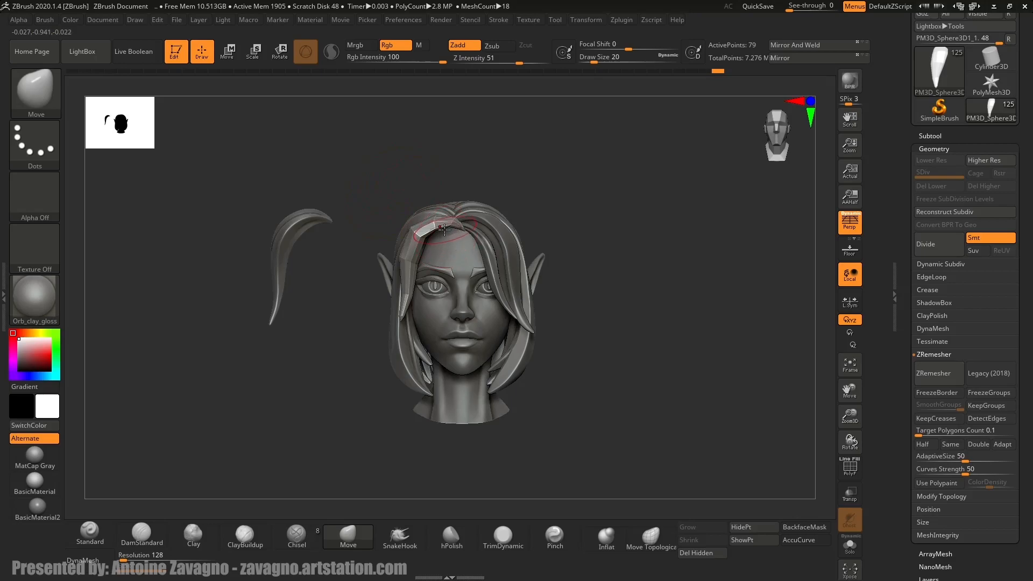
key(s)
drag(461, 222, 466, 222)
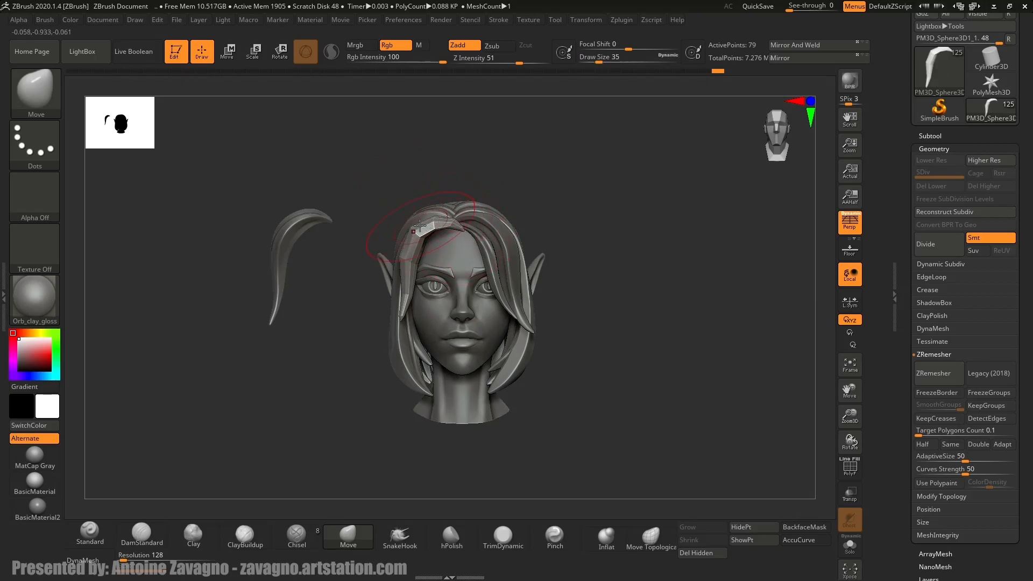
key(ctrl+d)
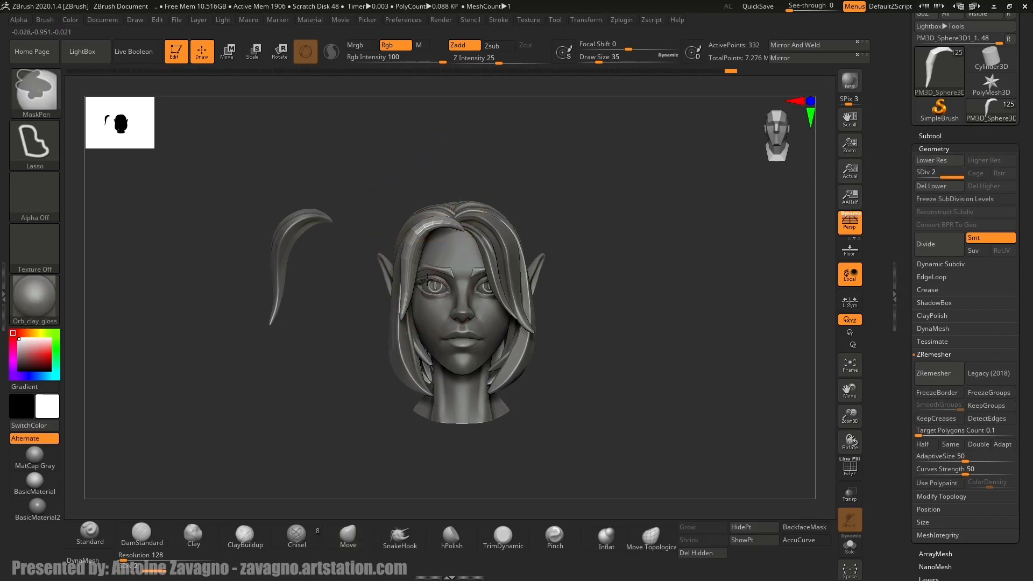
ctrl+right_drag(431, 186, 415, 291)
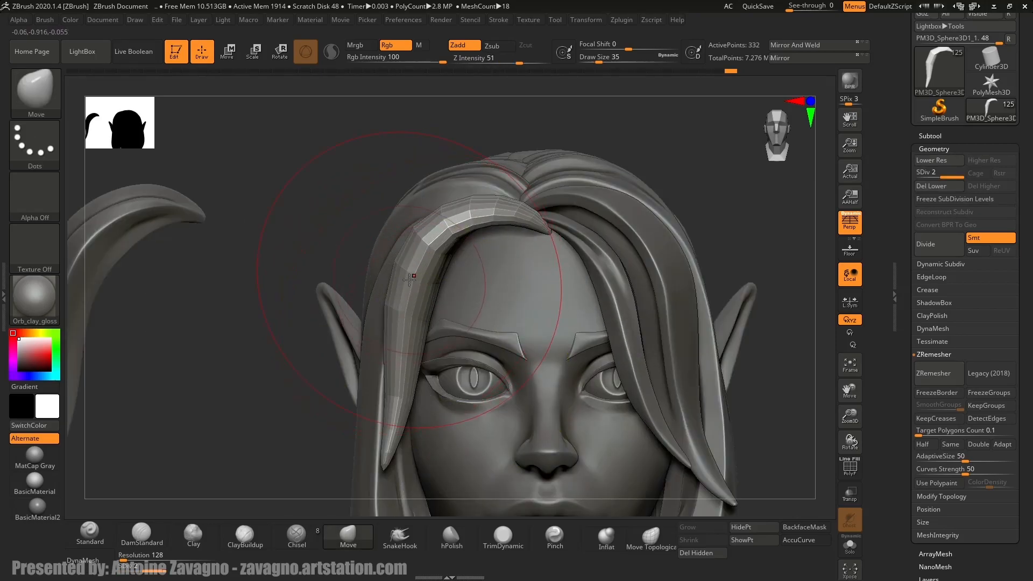
Set up the DamStandard brush with Z intensity 23 and draw size 16.
key(b)
key(d)
key(s)
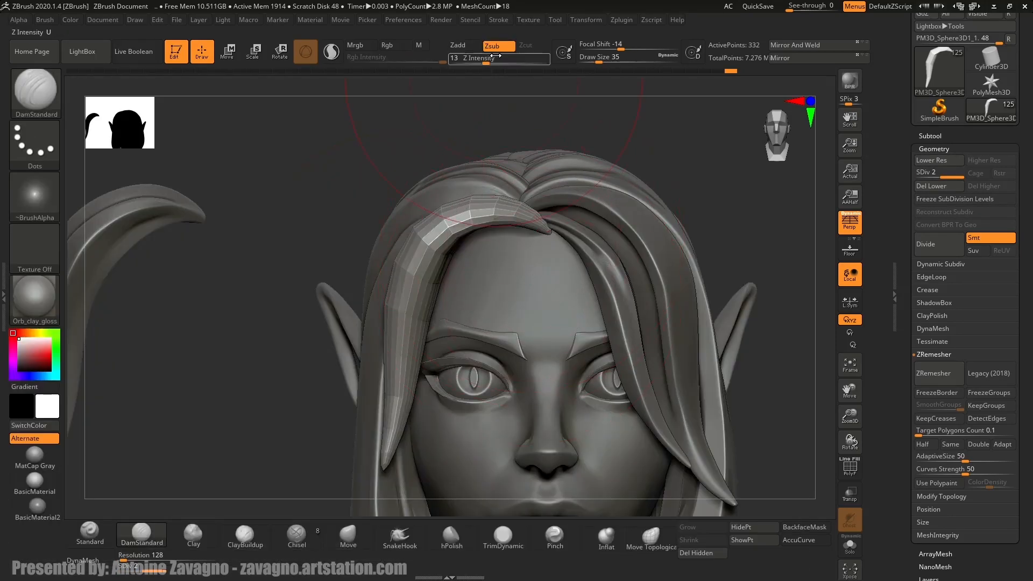
drag(494, 64, 497, 63)
key(s)
drag(437, 273, 432, 273)
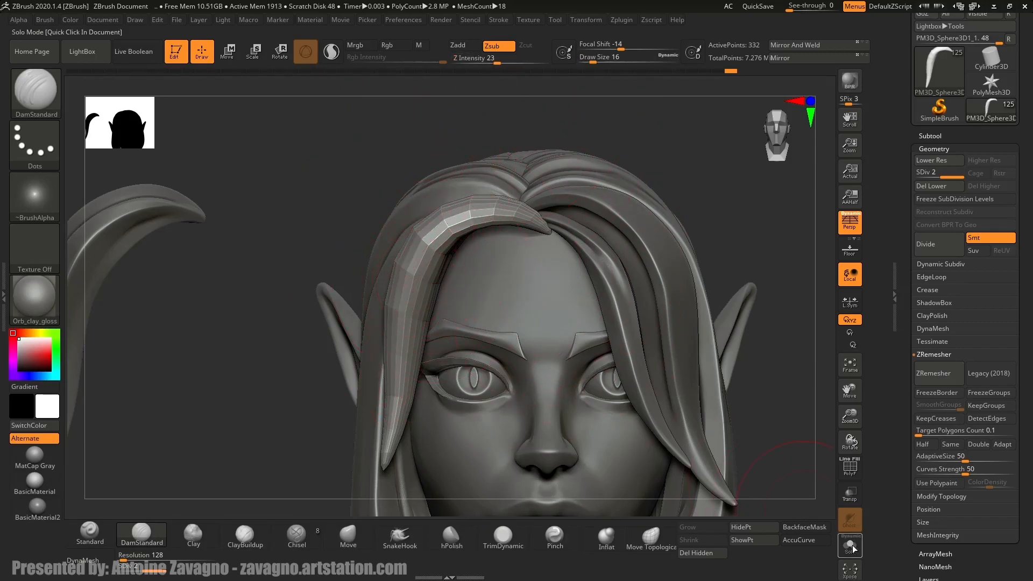
Isolate the strand in Solo mode, briefly comparing it with the full head.
click(851, 546)
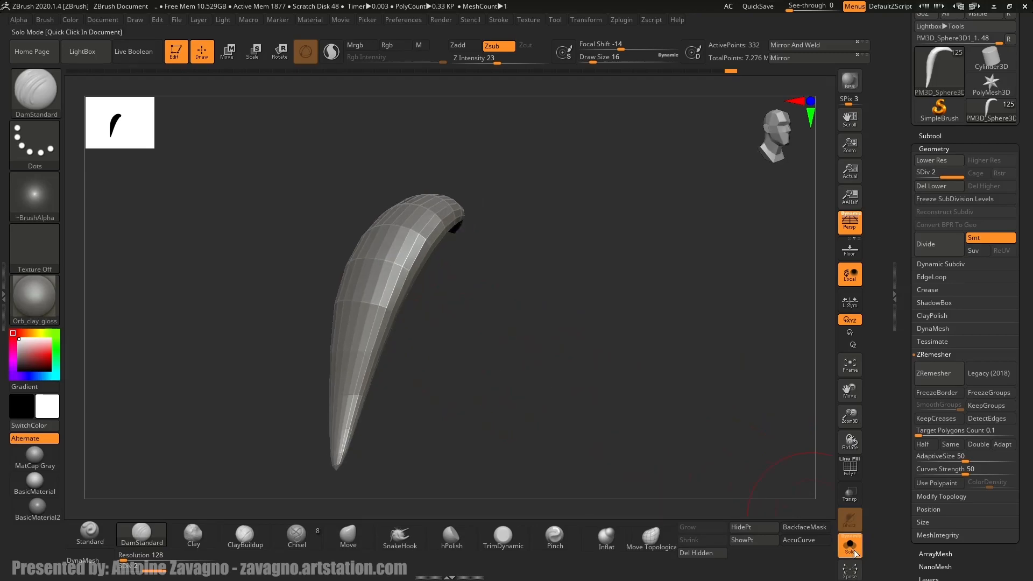
click(850, 545)
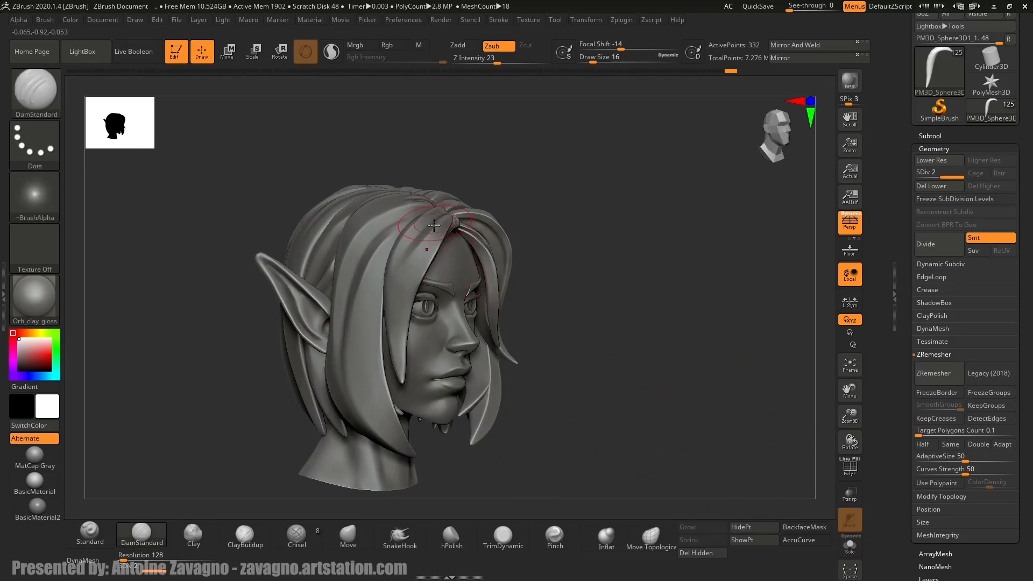
click(850, 546)
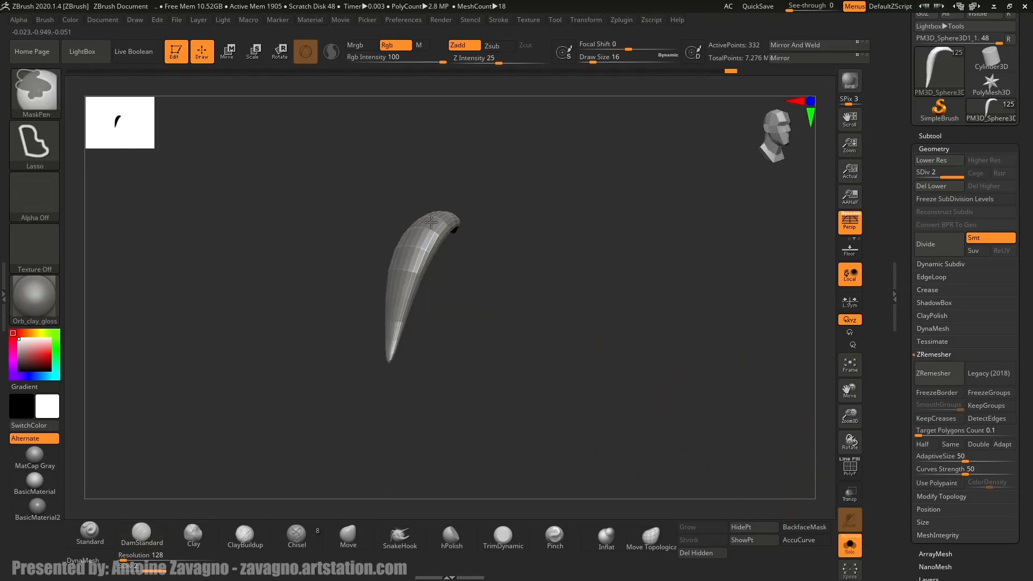
Carve a first groove down the strand's outer surface with DamStandard at draw size 12, undoing unwanted strokes.
key(ctrl)
drag(447, 319, 453, 286)
mouse_move(432, 359)
mouse_down()
mouse_move(489, 191)
mouse_move(435, 331)
mouse_up()
key(ctrl+z)
drag(482, 203, 434, 329)
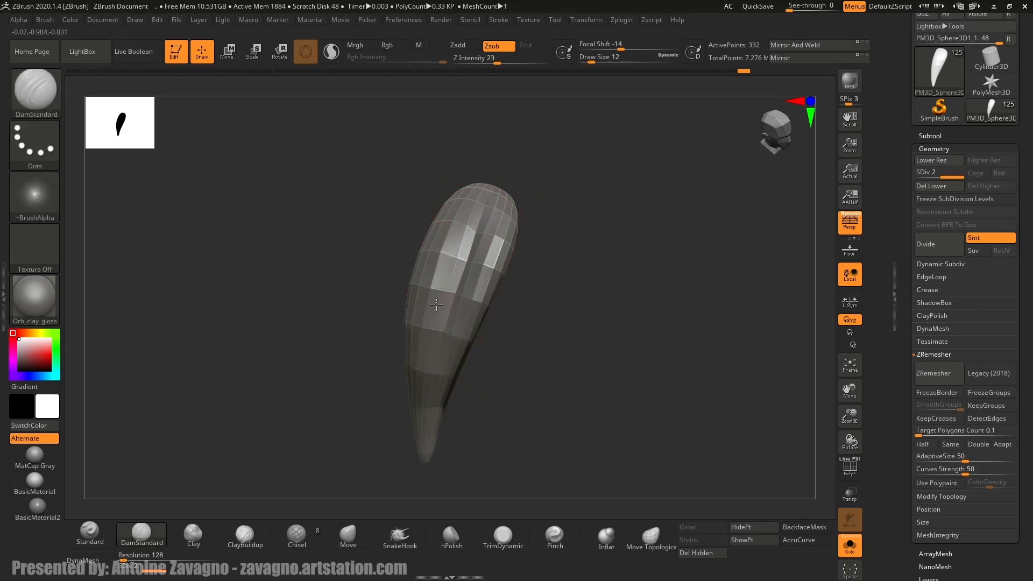
right_drag(434, 330, 451, 274)
key(ctrl+z)
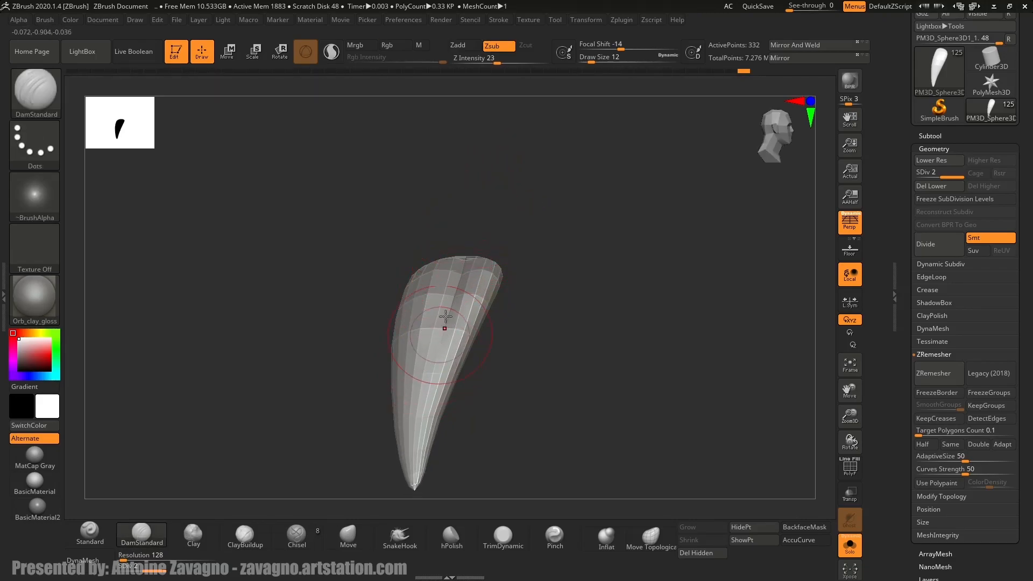
Carve the groove up over the strand's rounded top, undoing and retrying the stroke.
drag(466, 241, 476, 237)
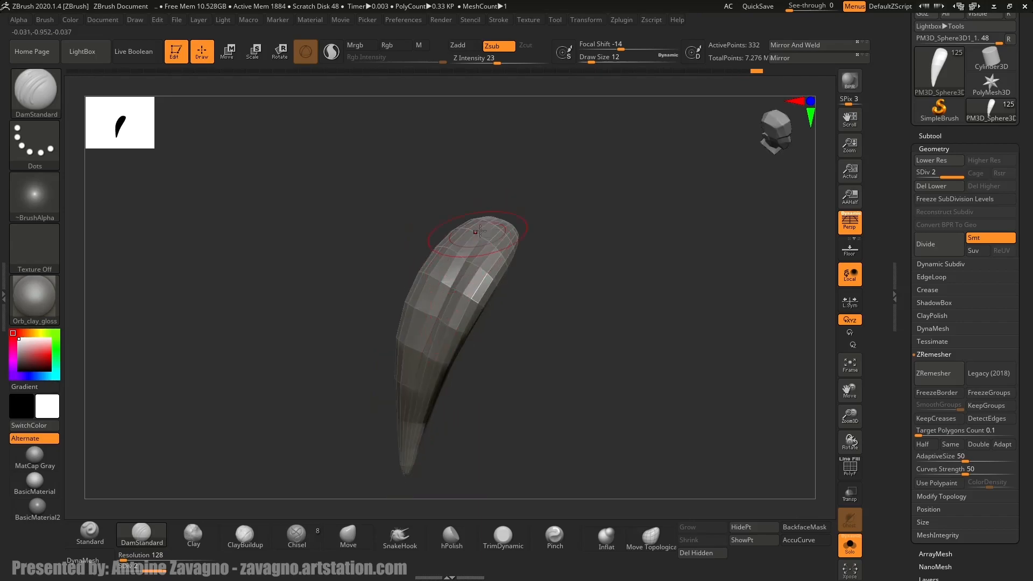
drag(449, 291, 503, 216)
key(ctrl+z)
drag(450, 288, 513, 215)
key(ctrl+z)
drag(464, 267, 506, 216)
mouse_move(511, 208)
mouse_down()
mouse_move(472, 163)
mouse_move(472, 289)
mouse_up()
Carve a groove along the strand's front face from the lower part to the upper bend with DamStandard at draw size 6.
key(s)
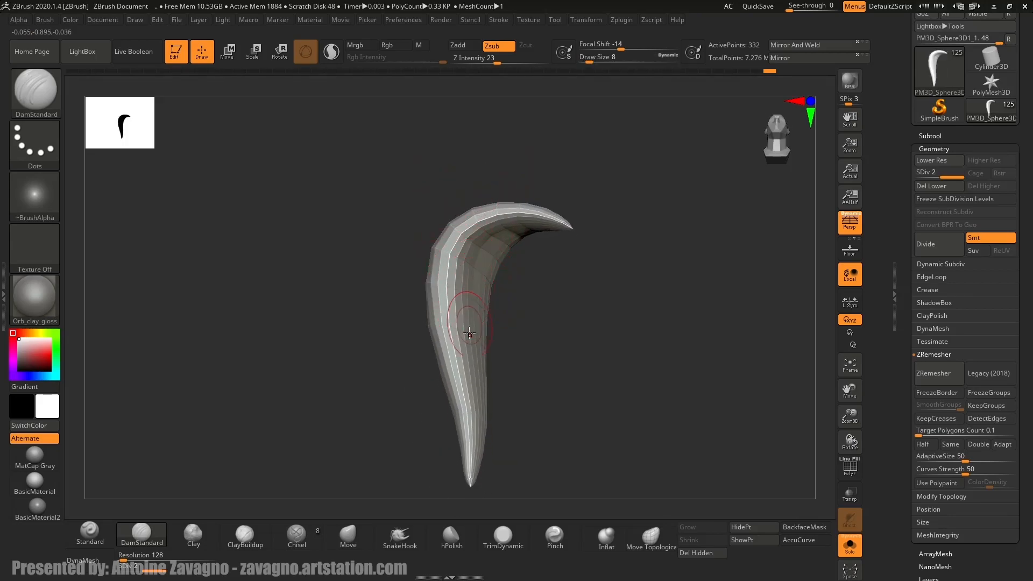
key(ctrl+z)
key(s)
drag(452, 299, 451, 261)
drag(467, 360, 464, 290)
drag(477, 241, 495, 208)
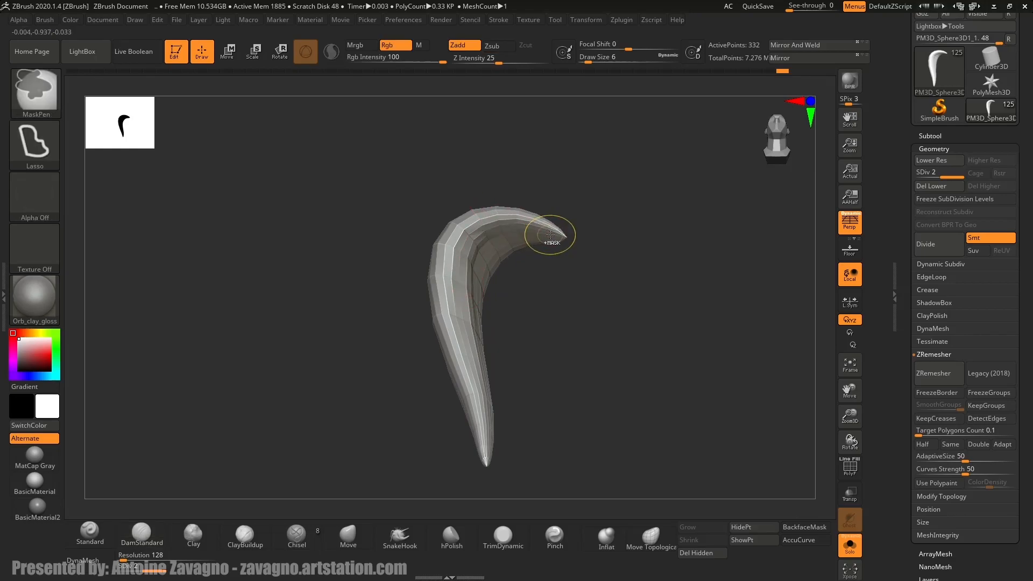
drag(463, 289, 471, 368)
drag(456, 289, 473, 233)
drag(452, 315, 476, 230)
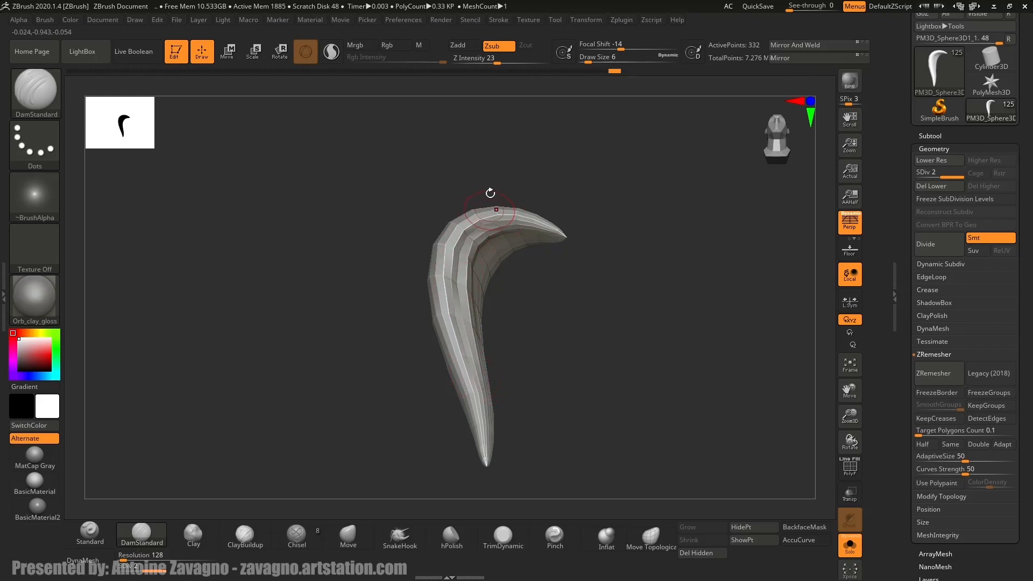
Deepen the long groove on the strand's side face, stroking from the lower part up over the top.
mouse_move(467, 222)
right_down()
mouse_move(459, 362)
mouse_move(530, 305)
mouse_move(473, 272)
mouse_move(465, 339)
right_up()
drag(458, 422, 443, 291)
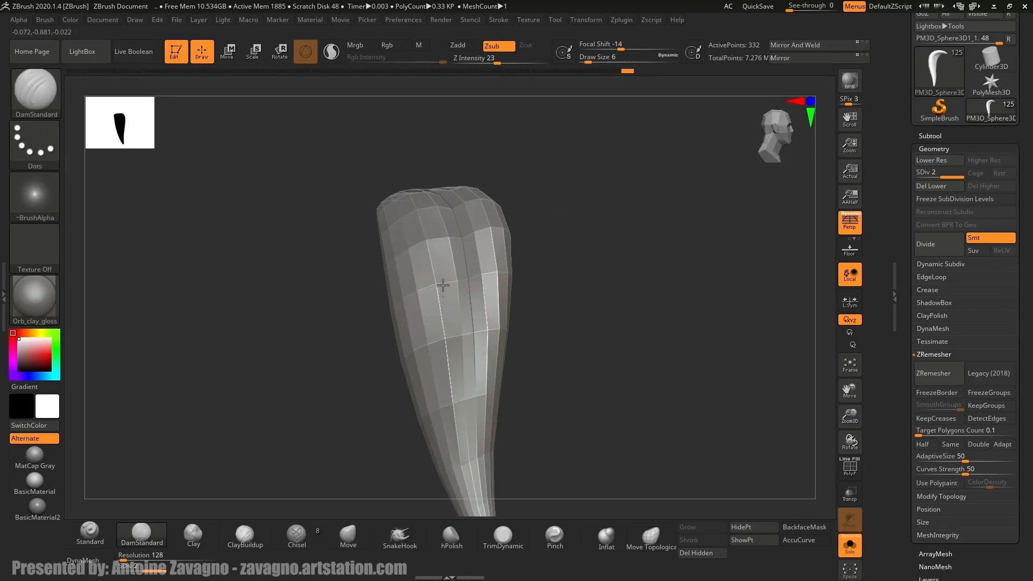
right_drag(411, 200, 434, 267)
drag(446, 298, 386, 149)
right_drag(406, 212, 427, 205)
Carve a finer groove near the side face's front edge with DamStandard at draw size 4.
key(s)
click(485, 285)
drag(492, 427, 483, 284)
right_drag(479, 230, 458, 231)
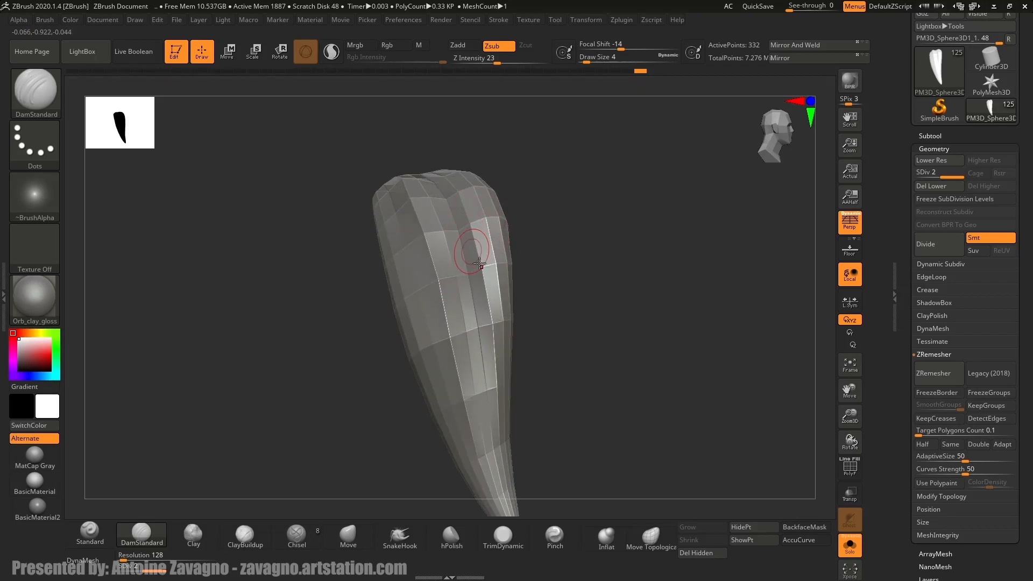
right_drag(444, 172, 440, 185)
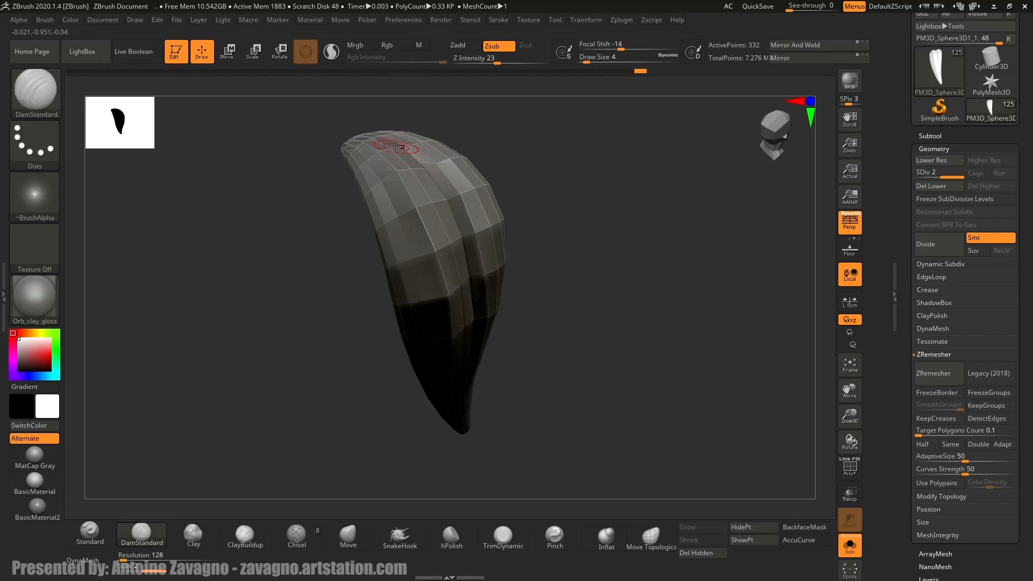
right_drag(405, 152, 452, 172)
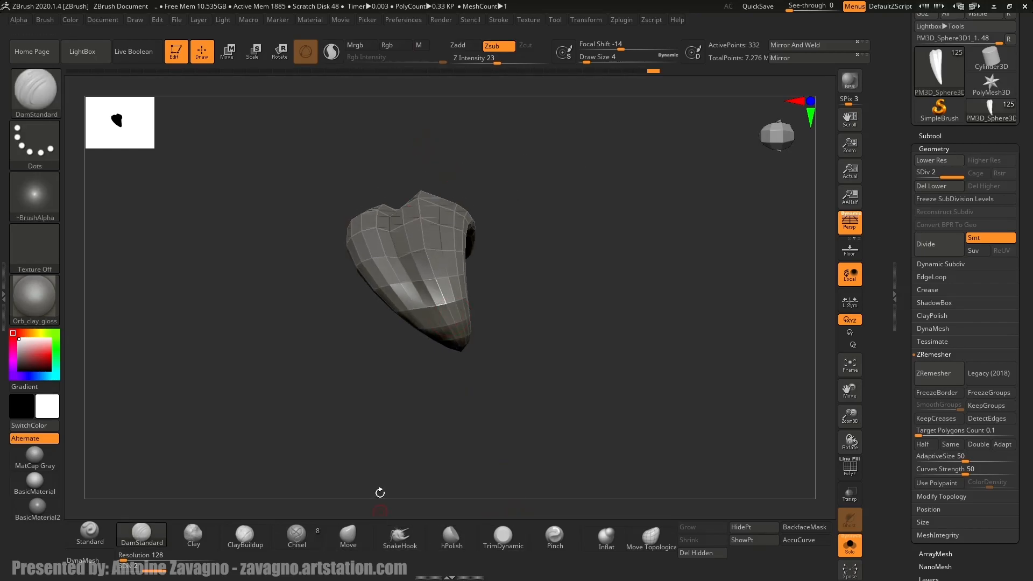
Choose the hPolish brush and subdivide the strand to level 3.
click(262, 549)
click(450, 538)
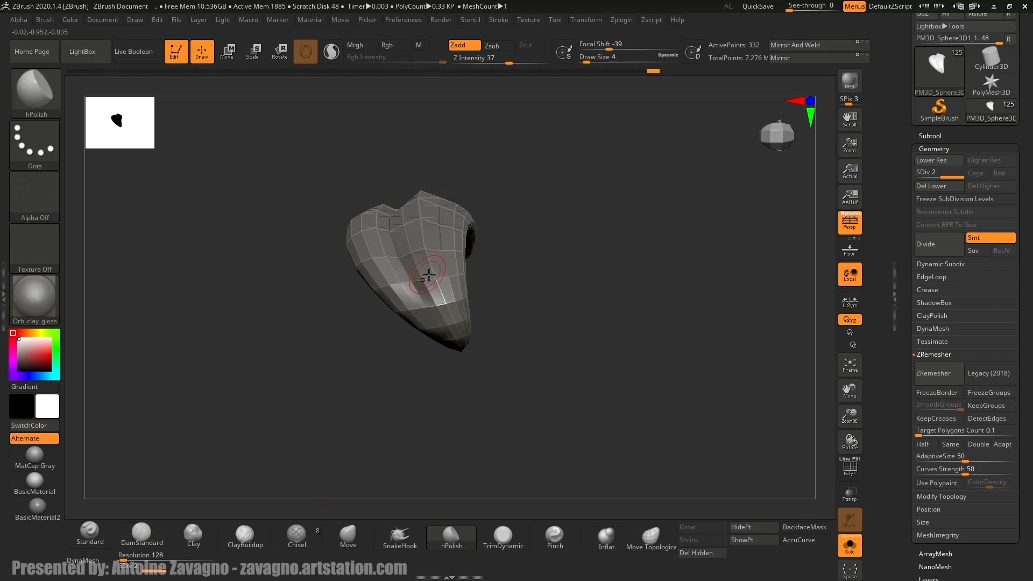
right_drag(430, 273, 450, 276)
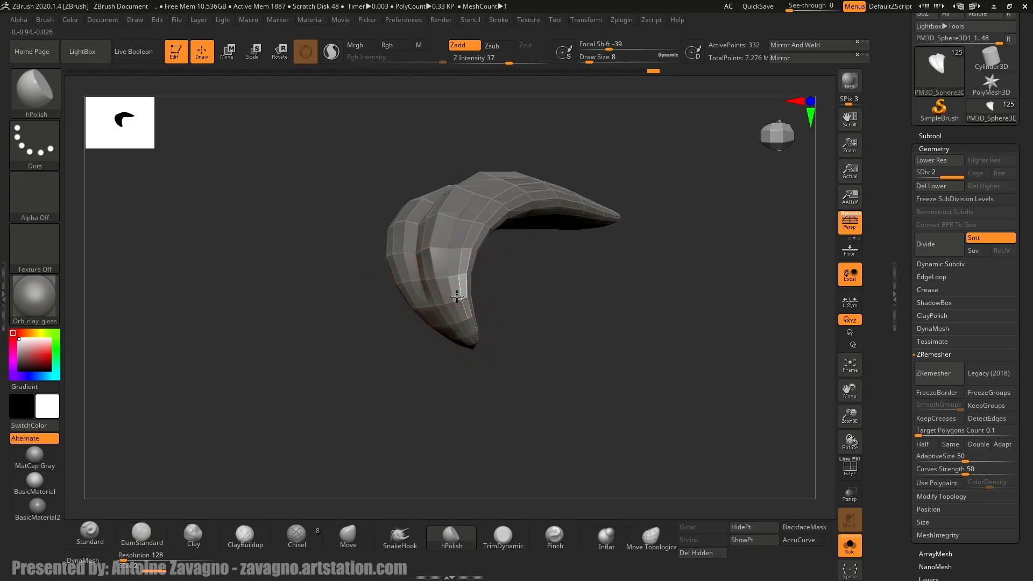
right_drag(456, 226, 452, 258)
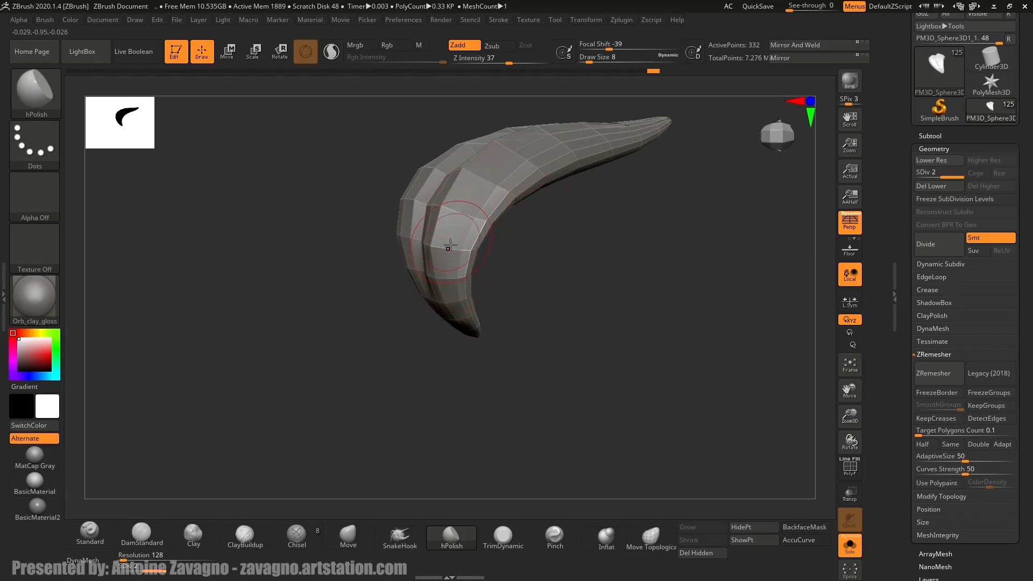
key(ctrl+d)
right_drag(521, 231, 435, 274)
right_drag(463, 201, 458, 252)
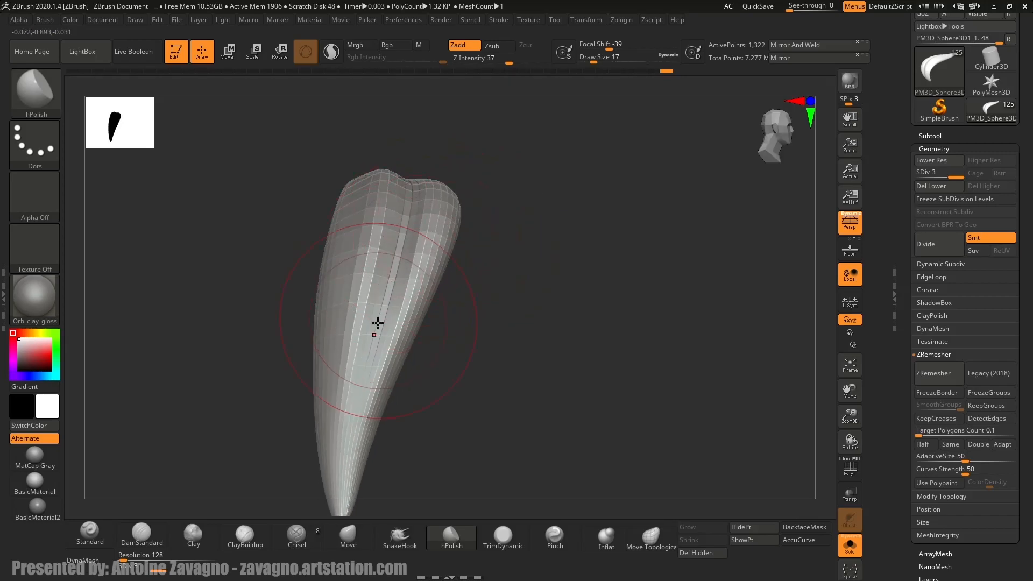
Switch to DamStandard at draw size 7 and return the strand to subdivision level 2.
key(b)
key(d)
key(s)
key(s)
drag(399, 320, 393, 320)
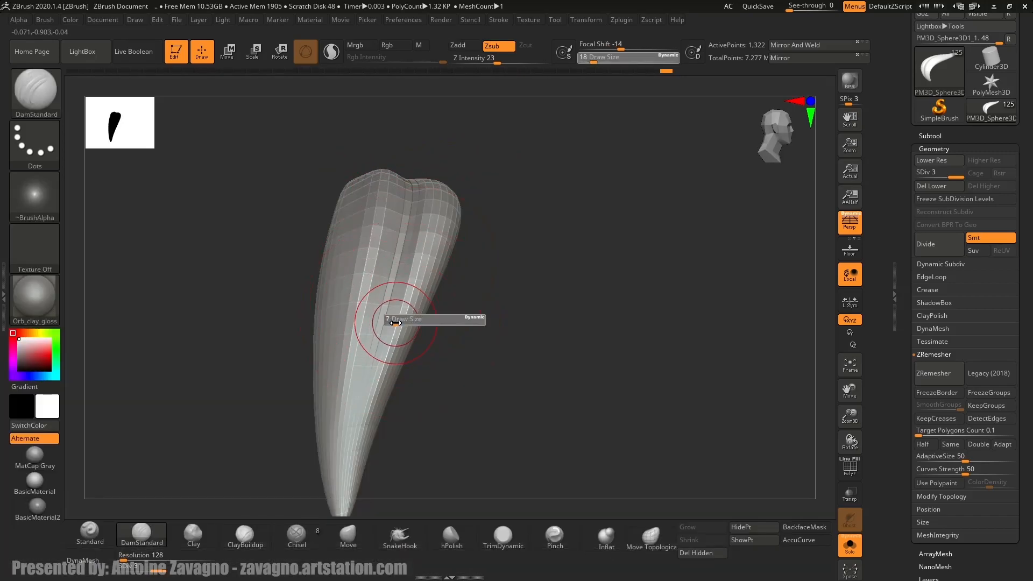
key(shift+d)
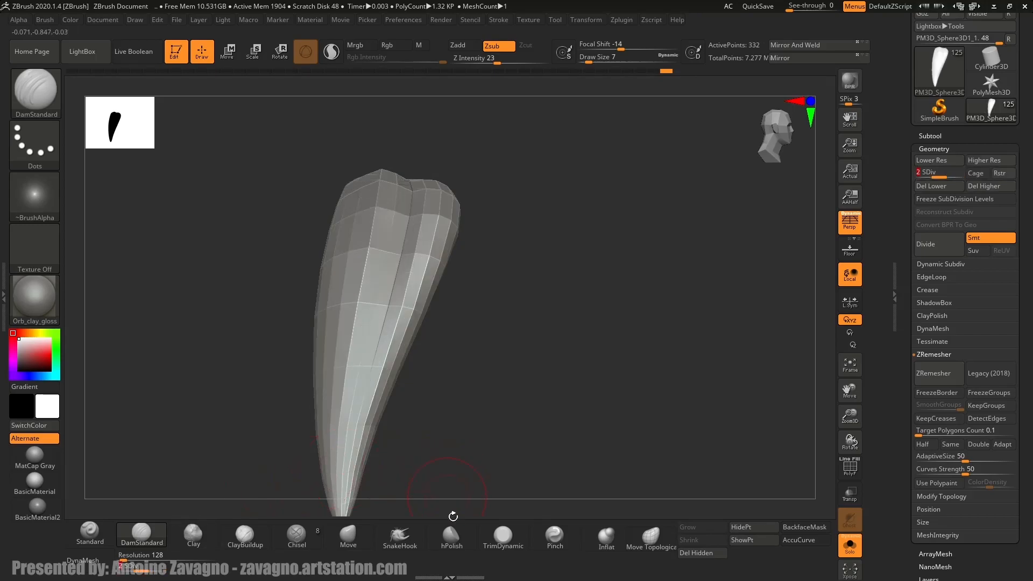
Sharpen the strand's ridges from the lower part up over the top with the Pinch brush at draw size 4.
click(559, 549)
mouse_move(385, 249)
right_down()
mouse_move(377, 239)
mouse_move(390, 207)
right_up()
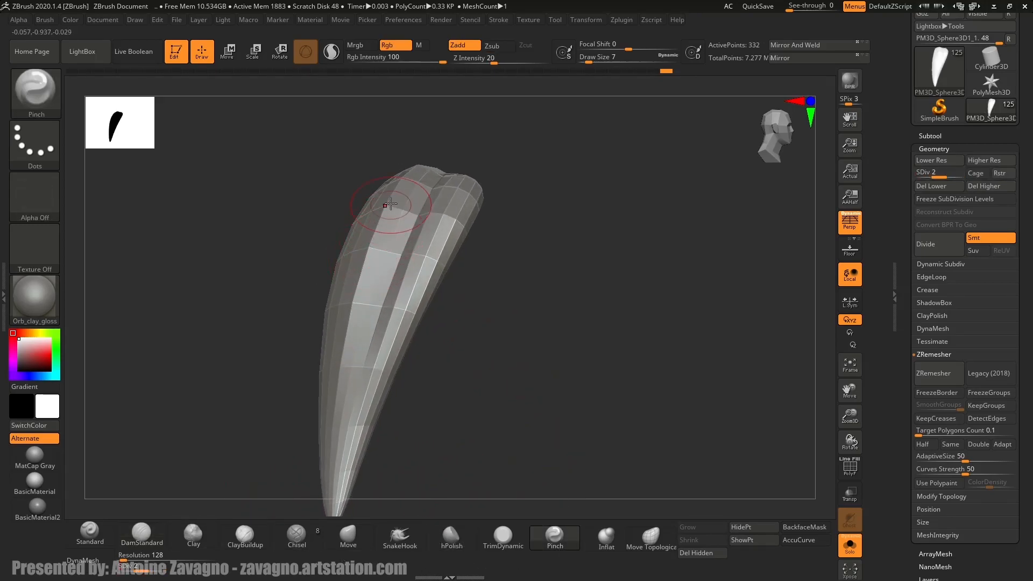
key(s)
drag(375, 405, 450, 202)
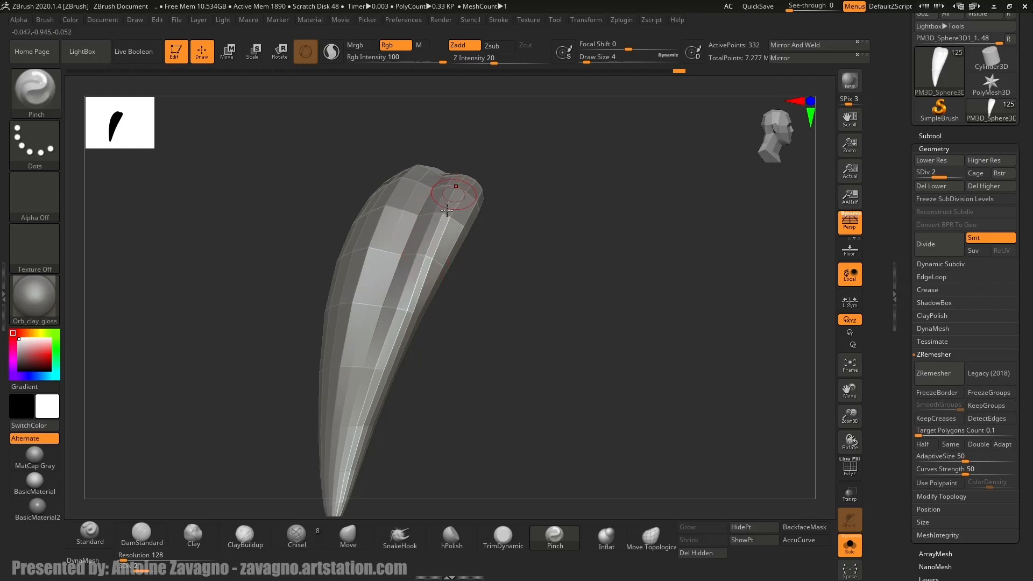
right_drag(450, 201, 464, 186)
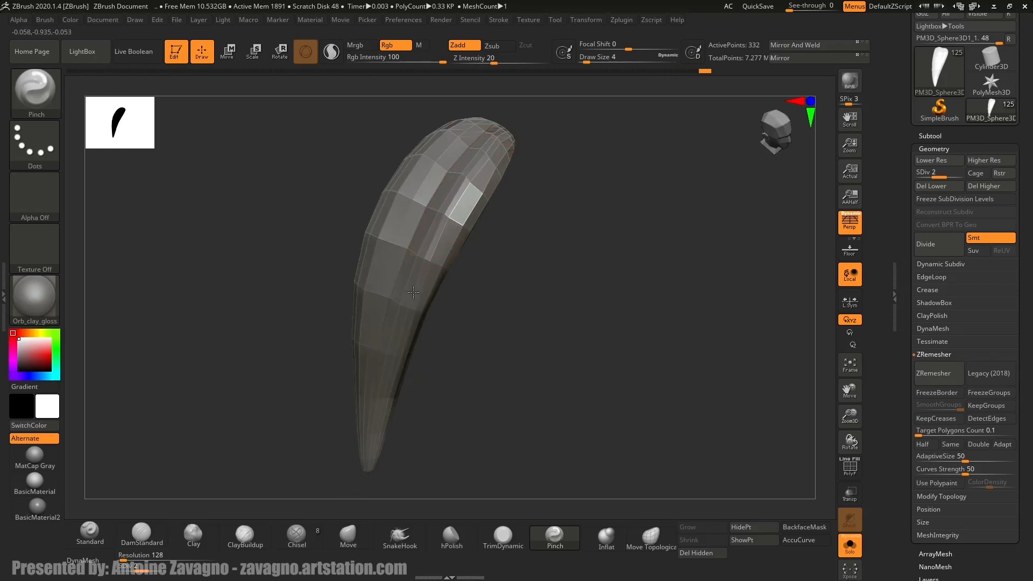
right_drag(413, 293, 461, 161)
mouse_move(431, 247)
mouse_down()
mouse_move(407, 294)
mouse_move(378, 289)
mouse_up()
right_drag(379, 289, 409, 271)
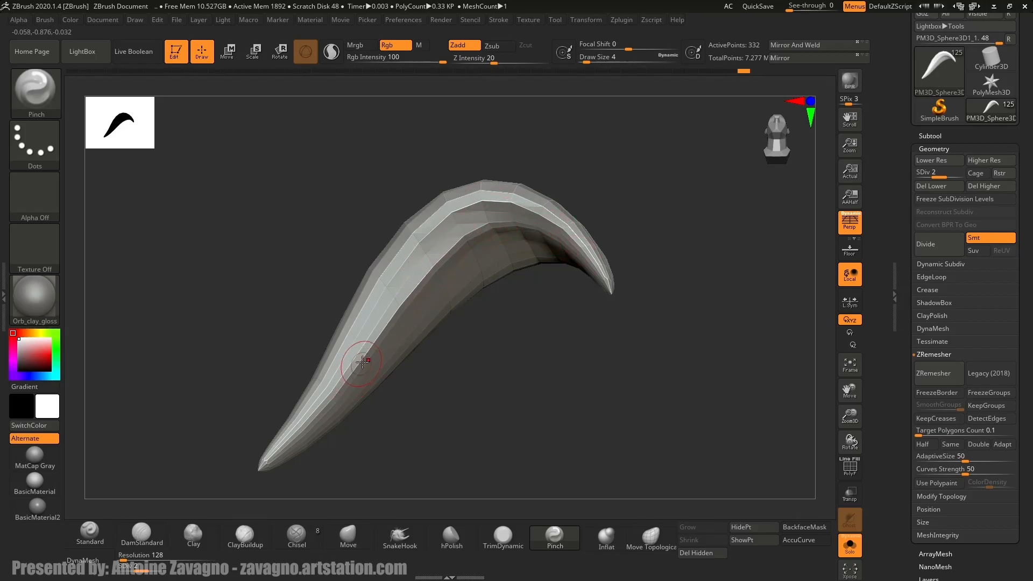
Carve and smooth a groove along the lower front edge of the strand with DamStandard at draw size 4.
key(b)
key(d)
key(s)
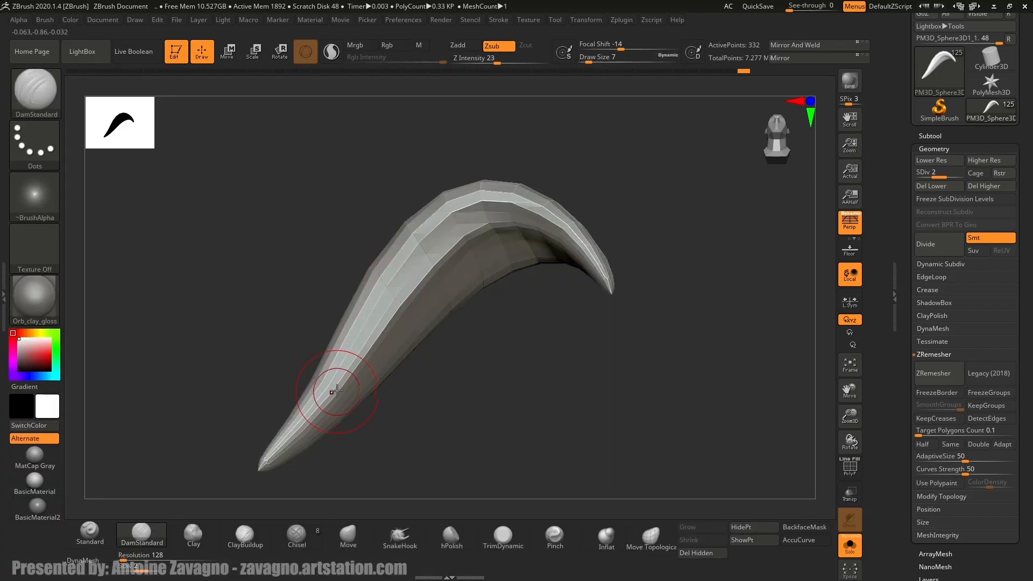
key(s)
click(313, 410)
drag(377, 306, 397, 271)
mouse_move(357, 350)
shift+mouse_down()
mouse_move(307, 411)
mouse_move(436, 243)
shift+mouse_up()
drag(376, 310, 438, 239)
right_drag(412, 248, 431, 231)
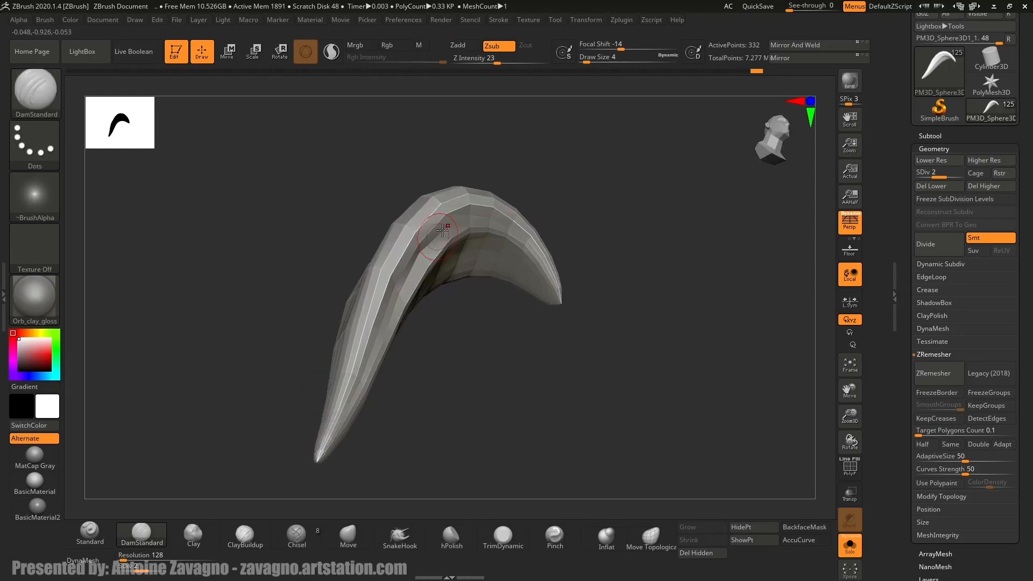
Continue the front groove around the upper bend and down toward the strand's lower tip.
drag(446, 228, 417, 255)
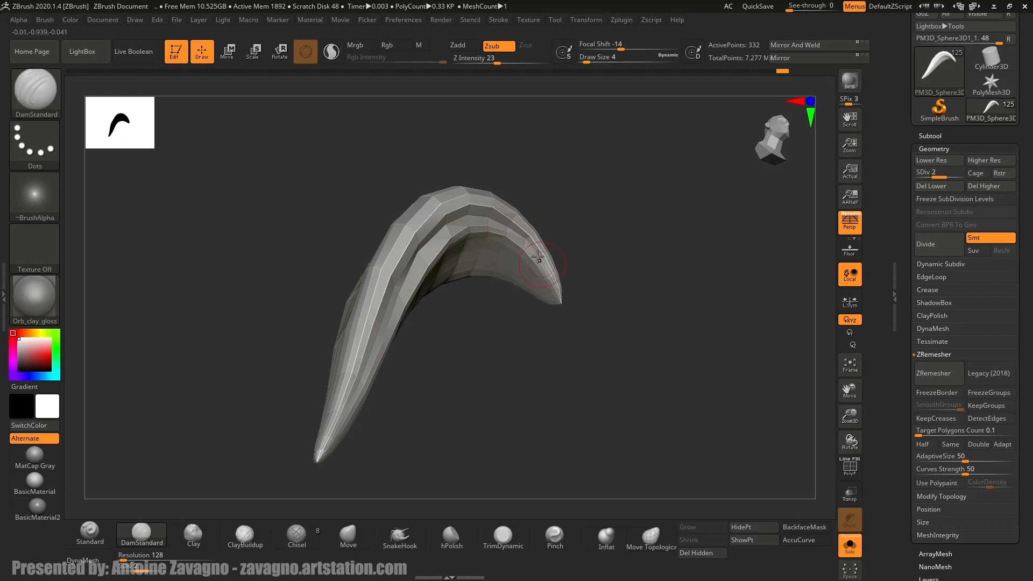
drag(495, 221, 456, 211)
right_drag(392, 301, 403, 282)
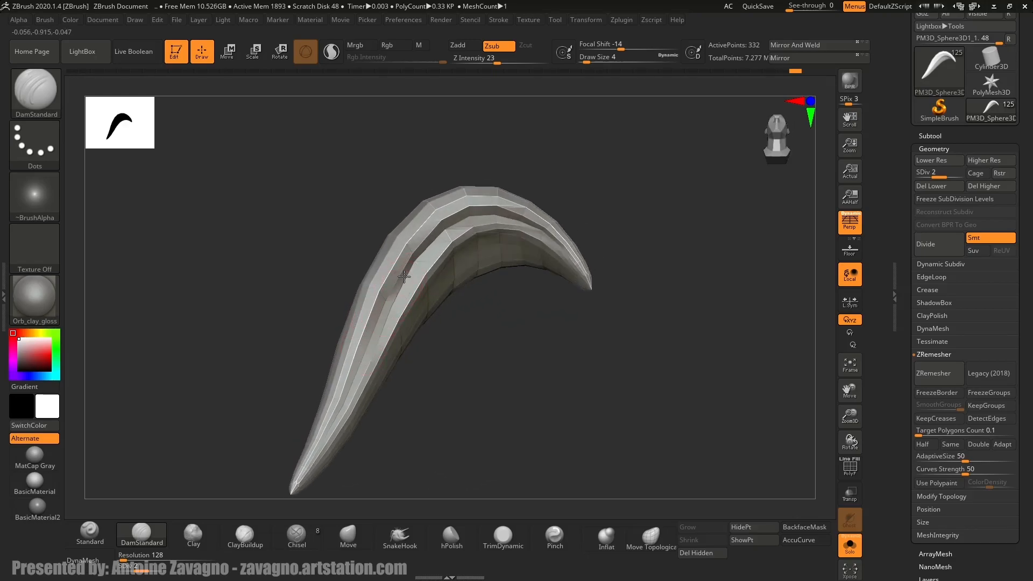
drag(403, 269, 326, 428)
Bring the grooved strand back up to subdivision level 3.
mouse_move(339, 404)
right_down()
mouse_move(369, 376)
mouse_move(373, 404)
mouse_move(377, 301)
right_up()
key(ctrl+d)
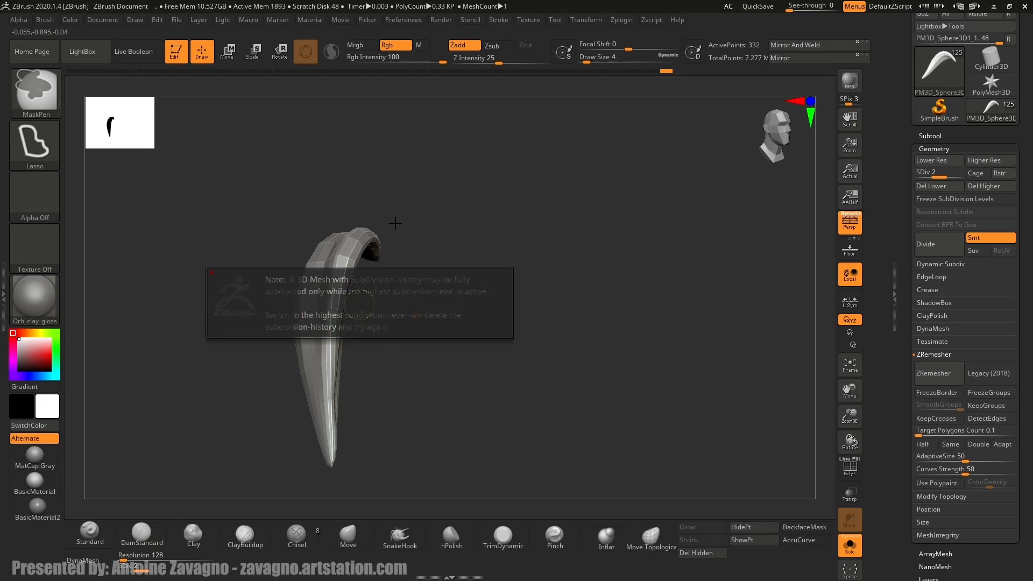
key(ctrl+d)
right_drag(374, 284, 403, 277)
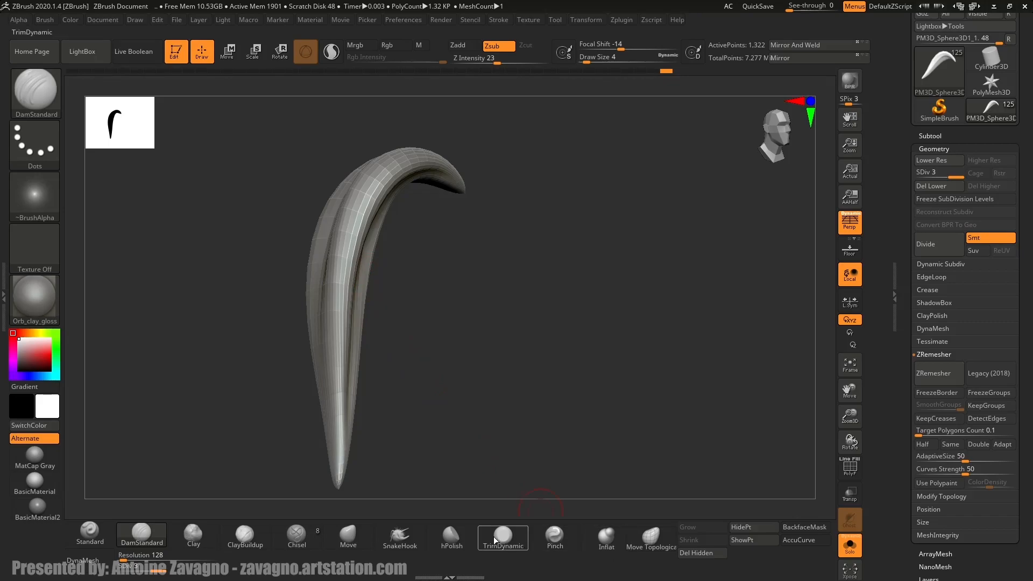
Flatten the strand's front ridge from the upper bend downward with the hPolish brush, using draw sizes 6 and 7.
click(452, 536)
key(s)
drag(388, 295, 382, 298)
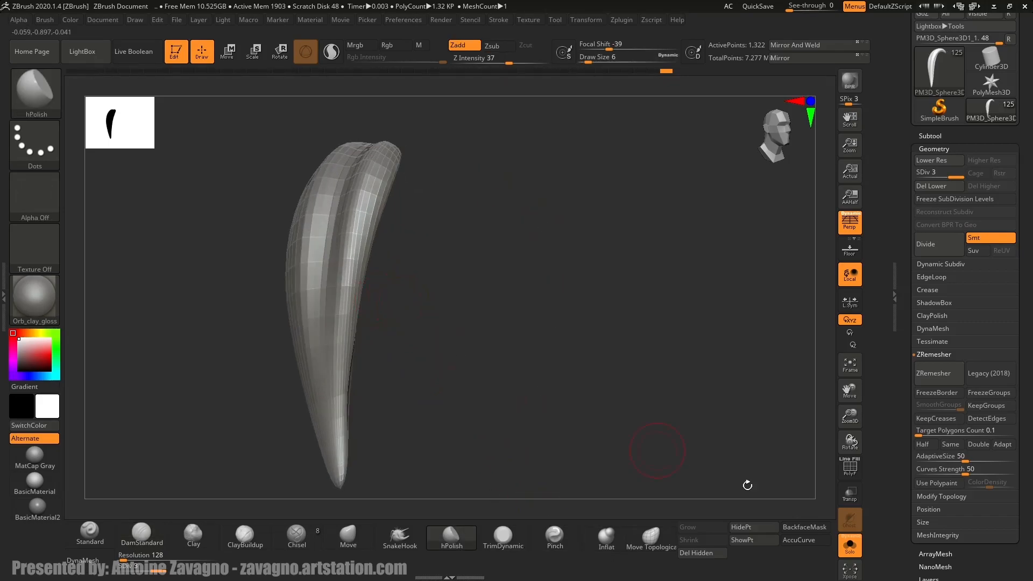
key(s)
drag(345, 371, 349, 371)
drag(355, 255, 346, 326)
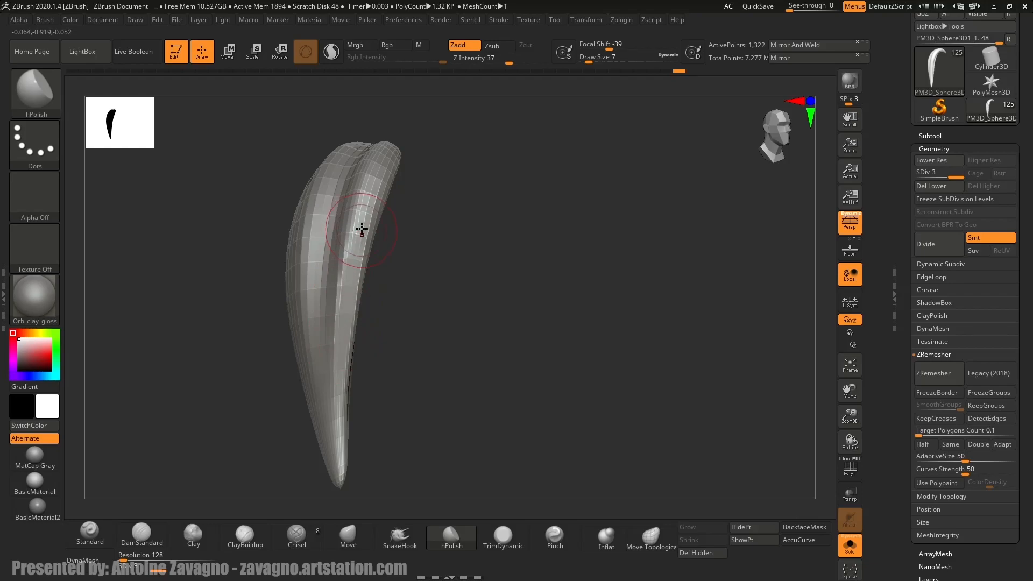
alt+right_drag(369, 180, 368, 225)
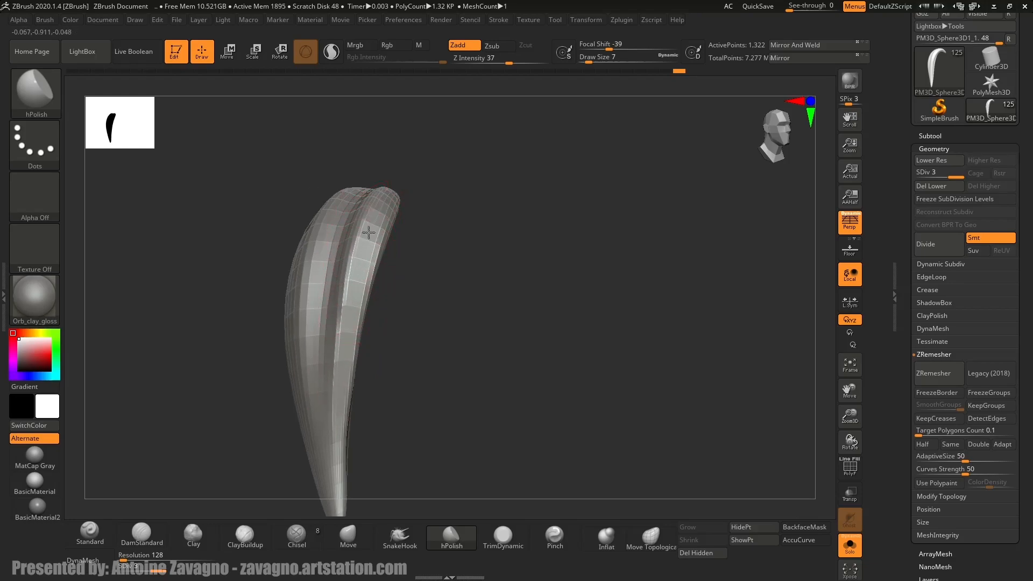
drag(383, 198, 350, 312)
Flatten the strand's wide outer face toward the lower tip with hPolish, using draw sizes 17 and 13.
mouse_move(350, 312)
right_down()
mouse_move(376, 186)
mouse_move(378, 221)
mouse_move(329, 254)
right_up()
key(s)
drag(304, 277, 314, 277)
mouse_move(324, 403)
mouse_down()
mouse_move(314, 302)
mouse_move(310, 321)
mouse_up()
key(ctrl+z)
key(s)
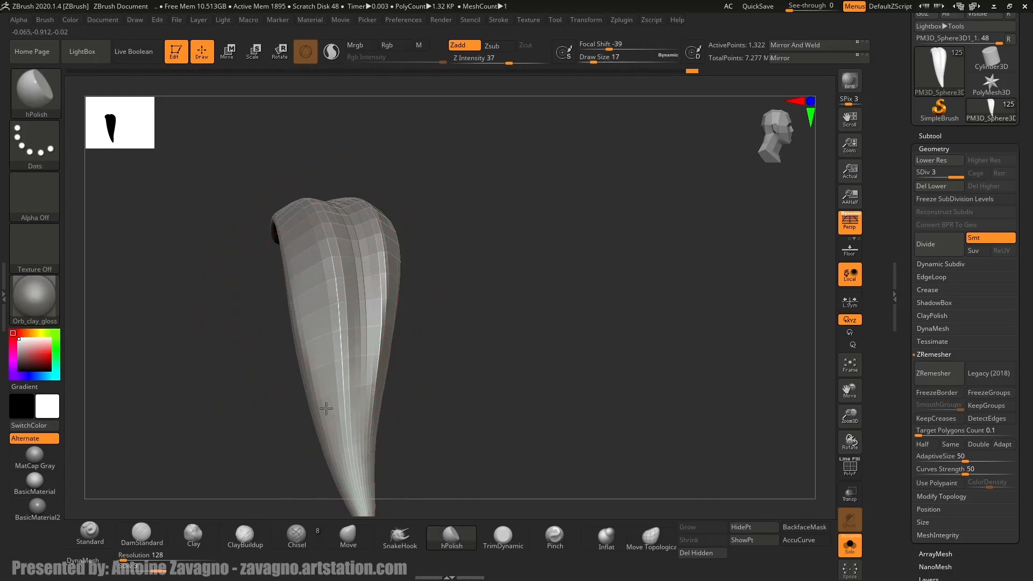
drag(325, 403, 333, 359)
alt+right_drag(333, 359, 340, 263)
key(s)
drag(342, 357, 337, 357)
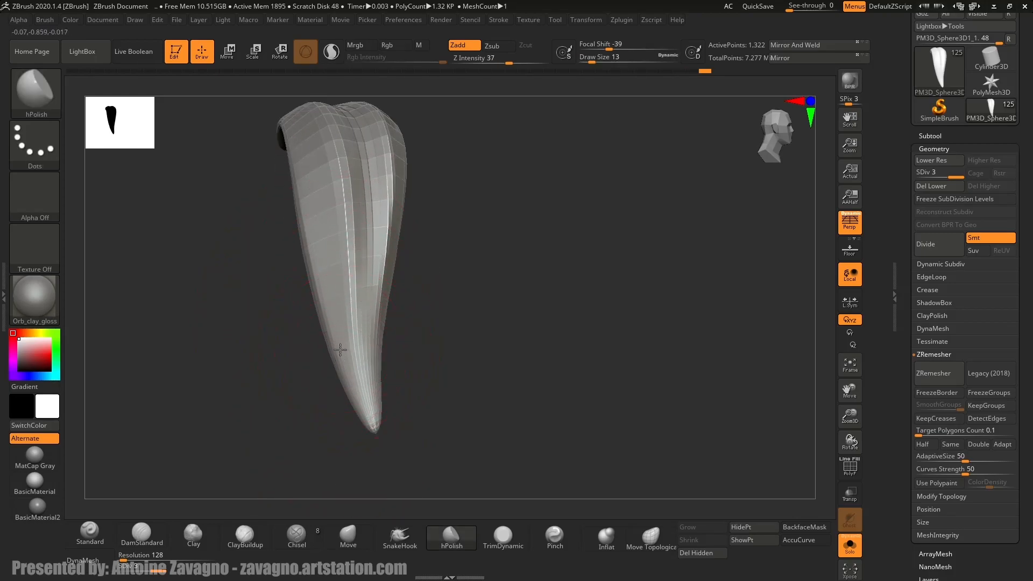
Polish the narrow front plane down to the strand's lower tip with hPolish at draw size 7.
mouse_move(344, 365)
right_down()
mouse_move(385, 319)
mouse_move(390, 259)
right_up()
key(s)
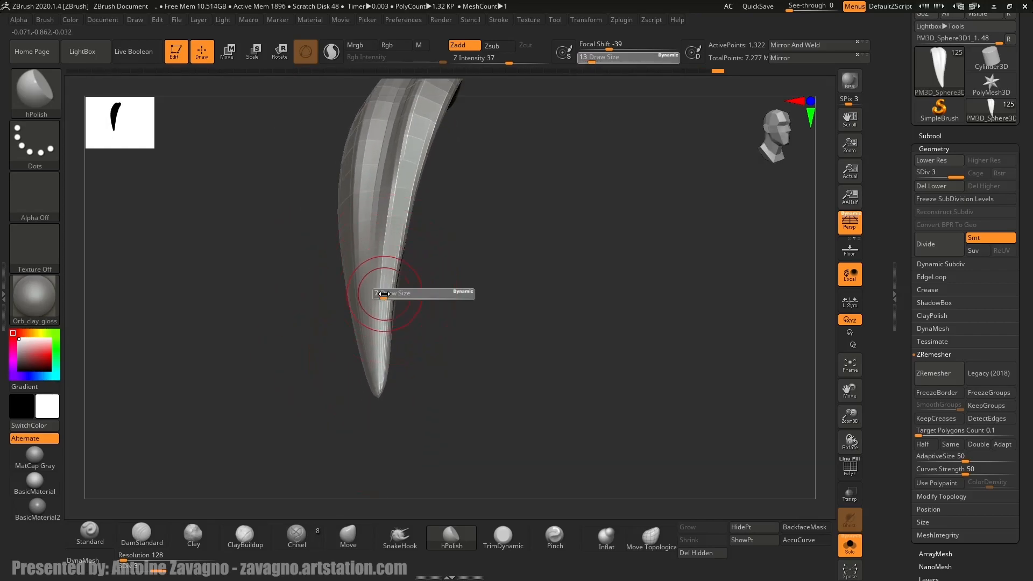
drag(385, 293, 381, 293)
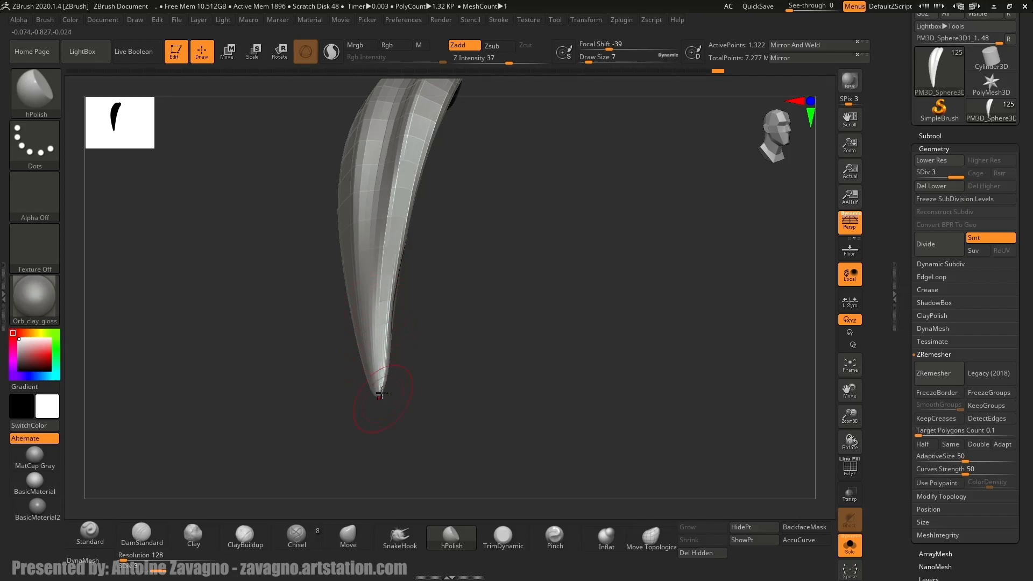
Flatten the strand's broad inner face from the upper bend toward the tip with hPolish at draw size 12.
mouse_move(406, 206)
alt+right_down()
mouse_move(378, 285)
mouse_move(333, 283)
alt+right_up()
right_drag(386, 317, 347, 283)
key(s)
drag(414, 378, 419, 370)
key(s)
key(ctrl+z)
mouse_move(456, 173)
mouse_down()
mouse_move(403, 424)
mouse_move(470, 293)
mouse_move(429, 295)
mouse_up()
Pull the strand's lower tip into a finer point with the Move brush at draw size 4 and smooth it.
key(b)
key(m)
key(v)
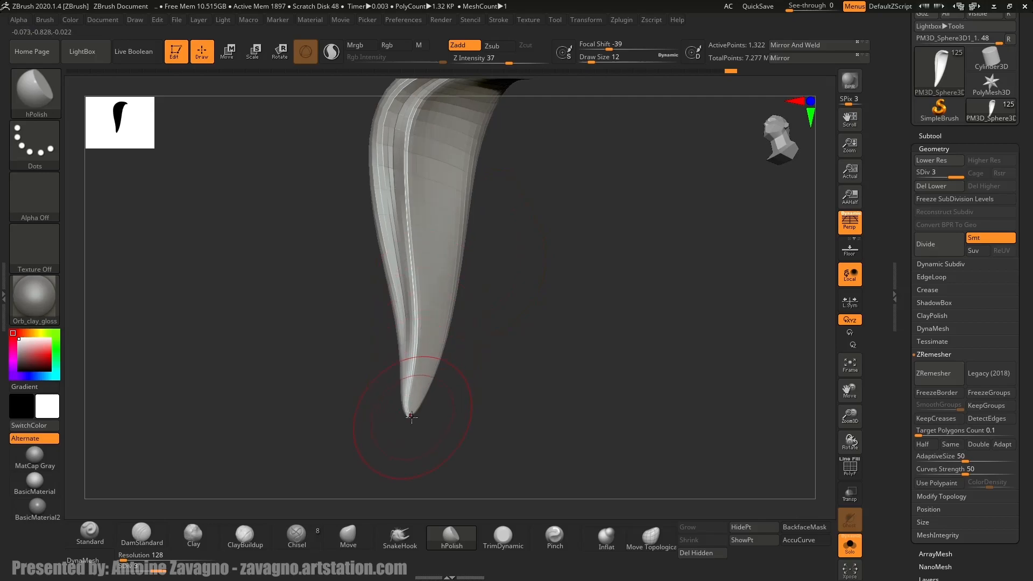
key(s)
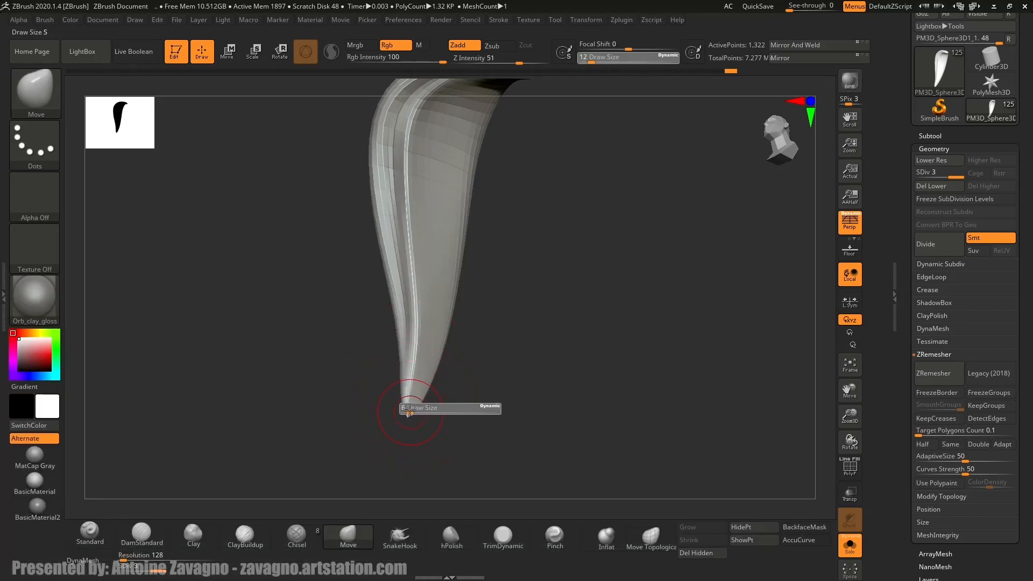
drag(413, 409, 405, 418)
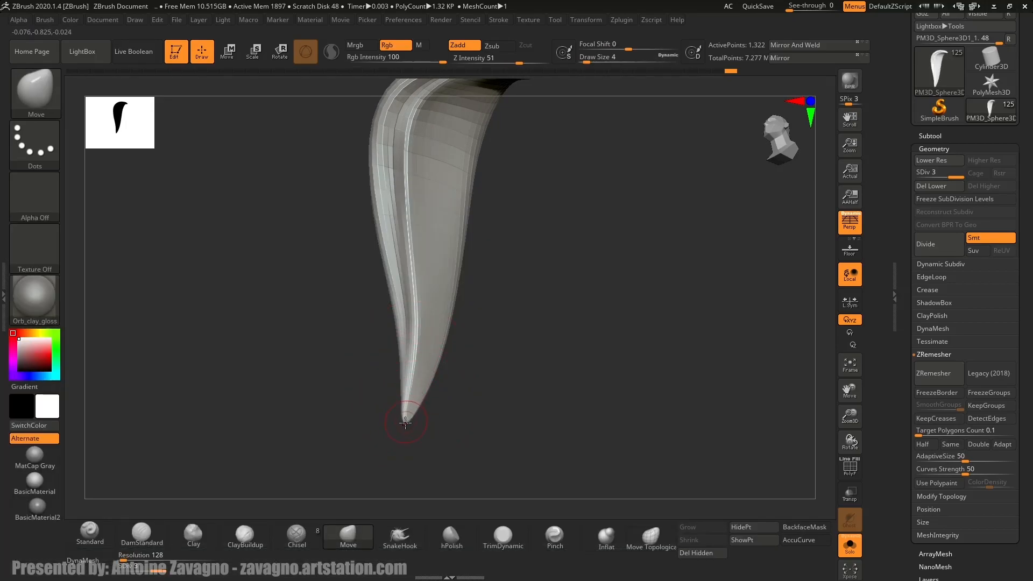
key(shift)
mouse_move(409, 412)
shift+mouse_down()
mouse_move(404, 425)
mouse_move(479, 380)
mouse_move(450, 325)
mouse_move(404, 418)
mouse_move(419, 399)
mouse_move(364, 416)
mouse_move(384, 392)
shift+mouse_up()
Subdivide the strand to level 4 and ready the hPolish brush at draw size 4 for its front ridge.
key(ctrl+d)
mouse_move(384, 392)
right_down()
mouse_move(438, 347)
mouse_move(443, 403)
mouse_move(415, 364)
right_up()
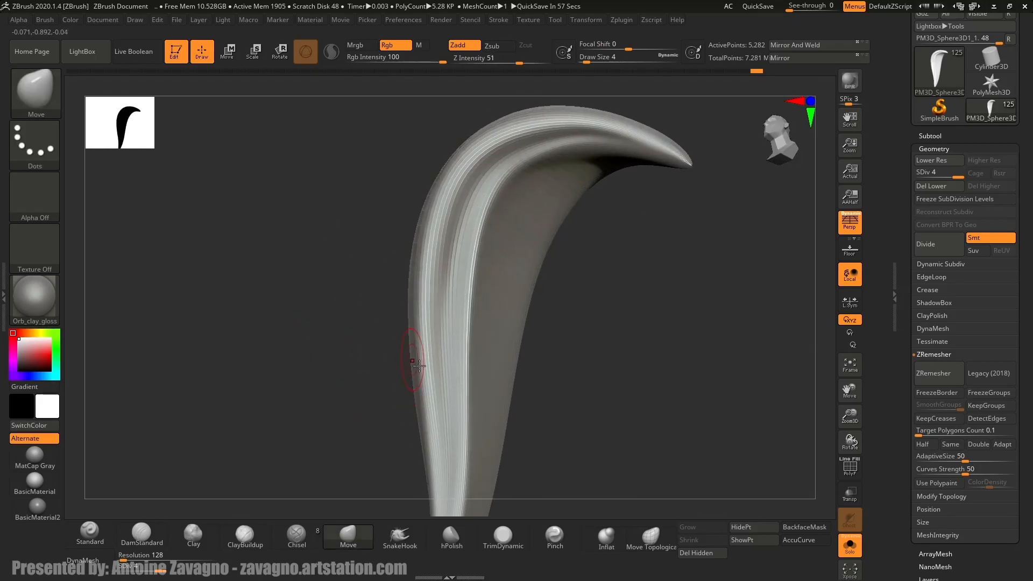
click(461, 544)
key(s)
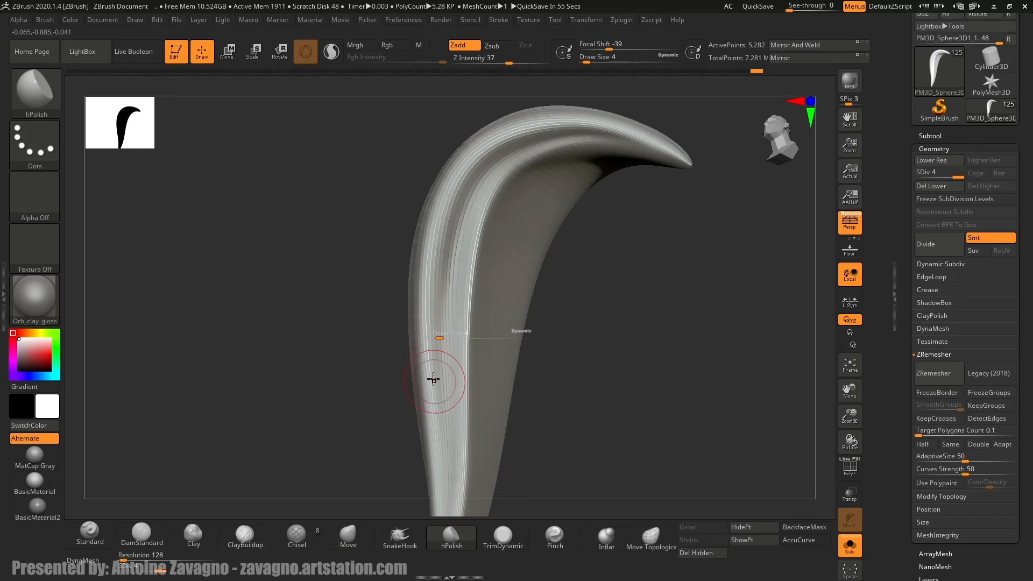
right_drag(431, 323, 438, 279)
key(s)
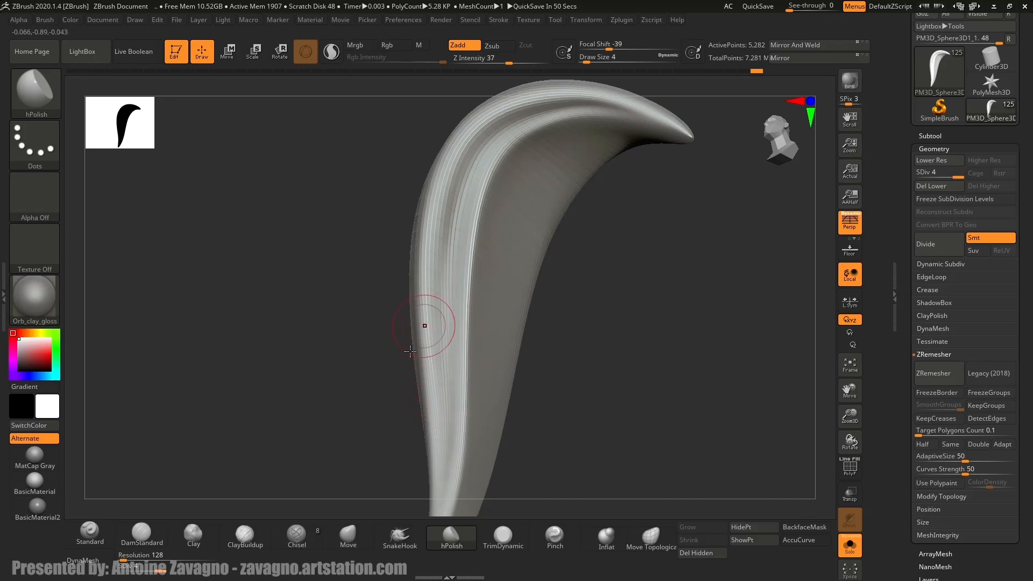
Drop the strand to subdivision level 3 and sharpen its front ridge up around the bend with Pinch at draw size 3.
click(555, 535)
click(149, 569)
mouse_move(444, 376)
right_down()
mouse_move(456, 369)
mouse_move(434, 380)
right_up()
text(s3)
key(Return)
alt+right_drag(409, 305, 414, 331)
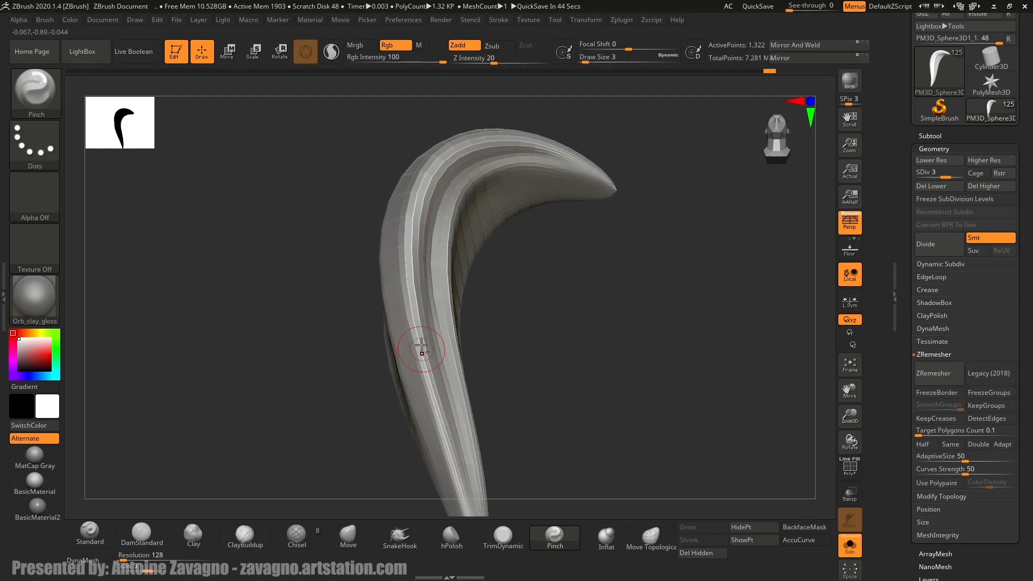
mouse_move(421, 354)
mouse_down()
mouse_move(406, 258)
mouse_move(439, 380)
mouse_up()
drag(439, 380, 407, 262)
drag(407, 339, 411, 212)
mouse_move(409, 267)
mouse_down()
mouse_move(415, 198)
mouse_move(431, 173)
mouse_up()
alt+right_drag(411, 233, 414, 265)
mouse_move(410, 288)
mouse_down()
mouse_move(425, 204)
mouse_move(449, 184)
mouse_up()
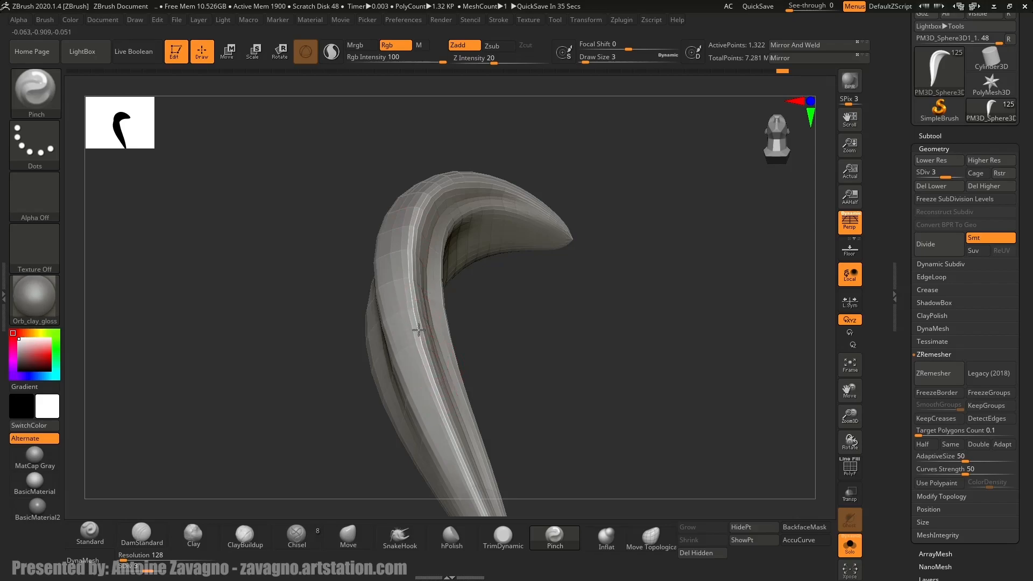
Pinch the ridge beside the front groove further over the top of the bend at draw size 3.
mouse_move(396, 296)
right_down()
mouse_move(443, 353)
mouse_move(392, 279)
mouse_move(421, 285)
right_up()
drag(428, 326, 440, 236)
key(ctrl+z)
drag(423, 309, 446, 234)
mouse_move(427, 278)
mouse_down()
mouse_move(461, 210)
mouse_move(447, 233)
mouse_move(492, 178)
mouse_move(476, 191)
mouse_up()
drag(424, 324, 462, 213)
Sharpen the ridge from below the bend down toward the strand's lower tip with Pinch at draw size 3.
right_drag(450, 357, 426, 230)
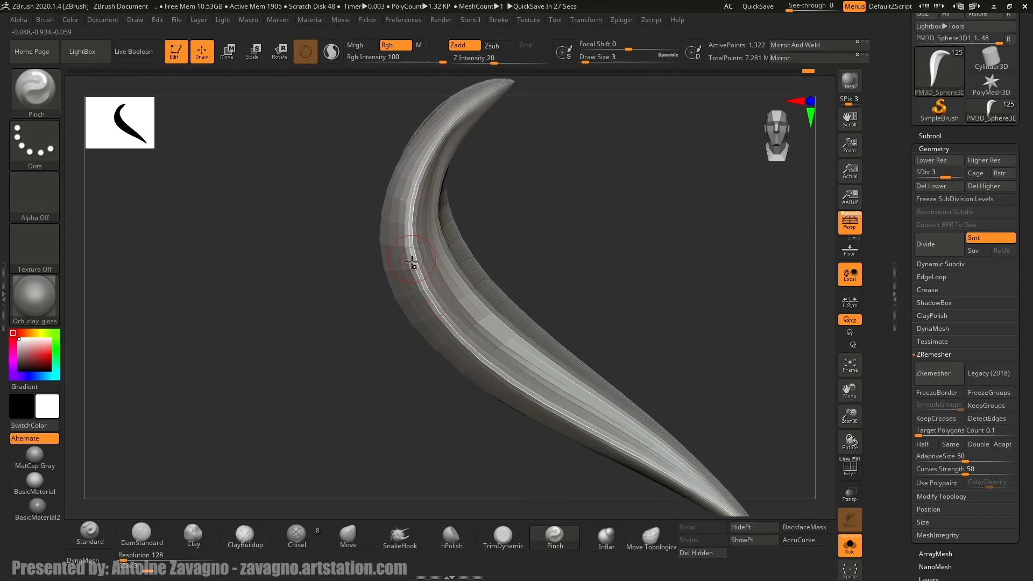
alt+right_drag(598, 425, 560, 351)
drag(416, 236, 573, 385)
drag(541, 354, 651, 407)
Pinch the ridge along the strand's outer side up to its top at draw size 4.
right_drag(554, 396, 549, 327)
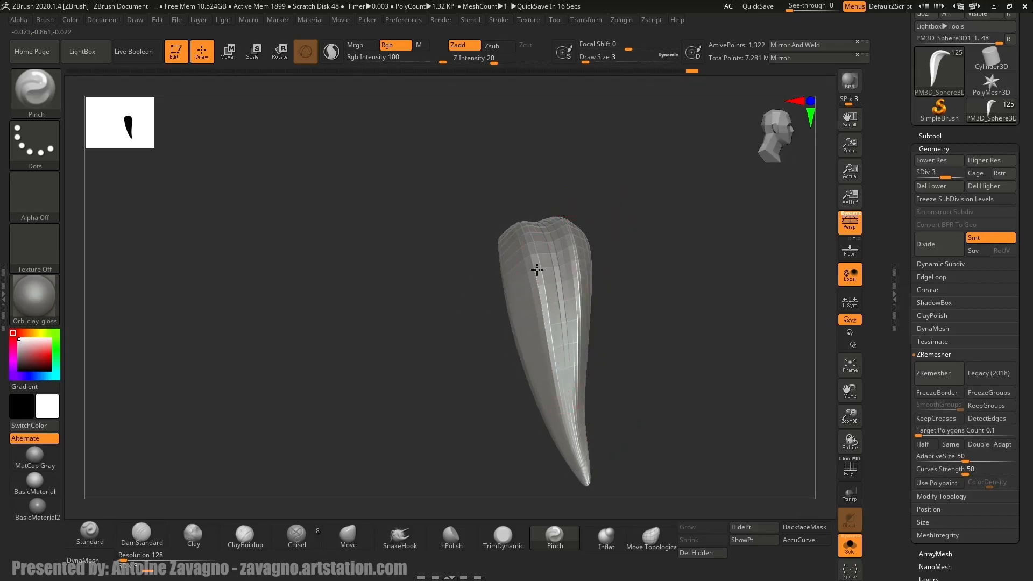
right_drag(527, 223, 523, 210)
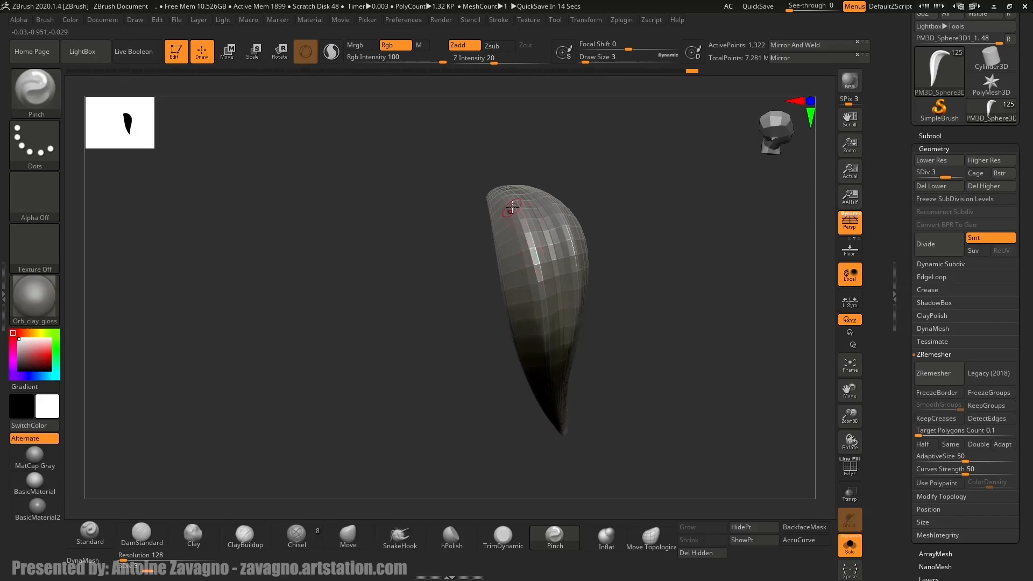
key(bracketright)
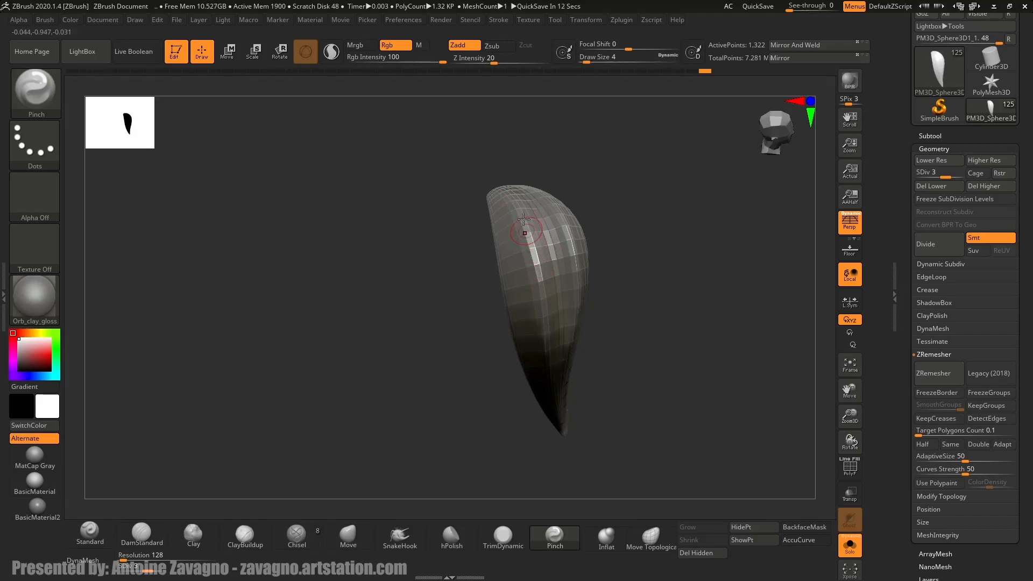
right_drag(544, 291, 525, 166)
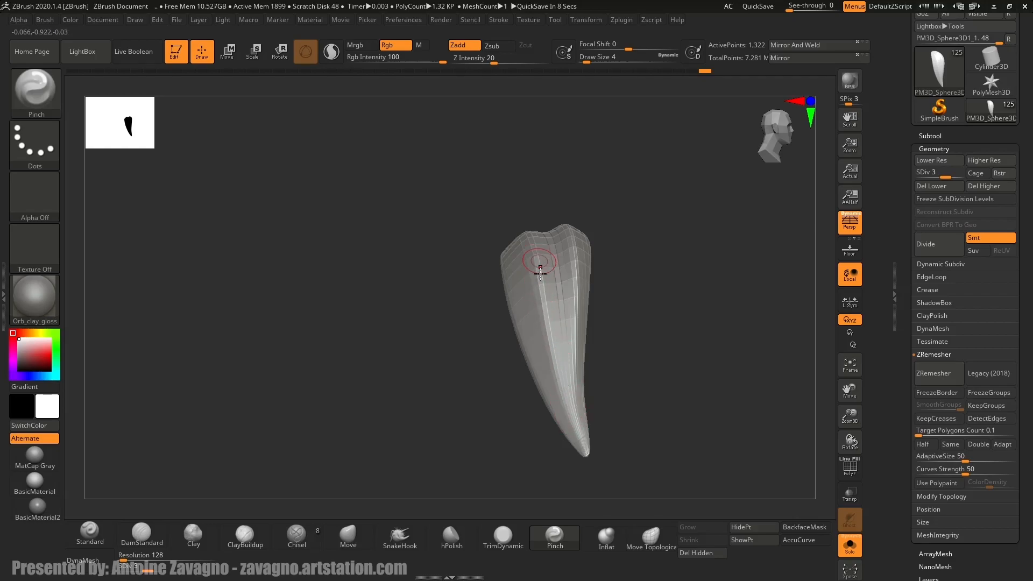
drag(540, 271, 526, 233)
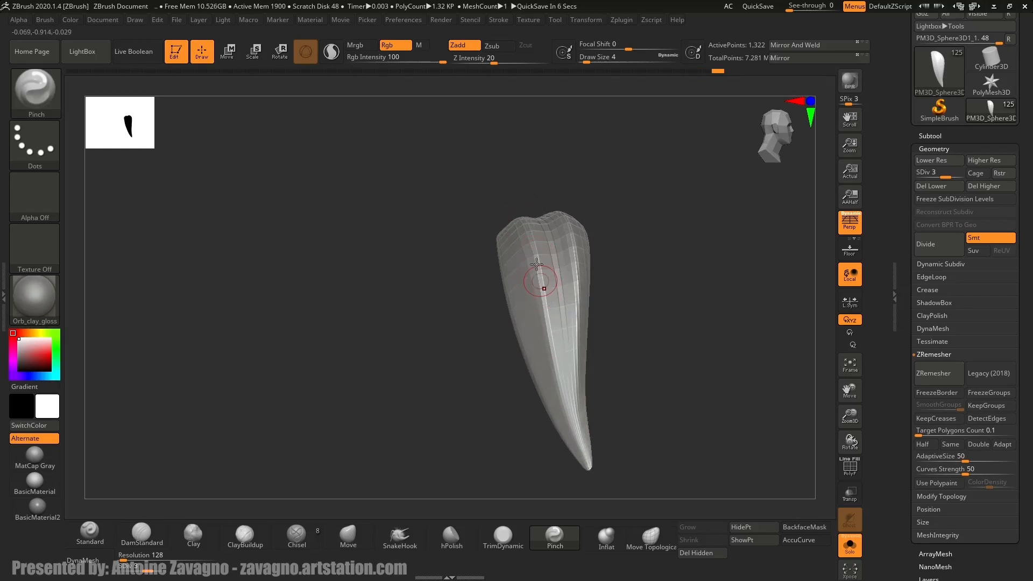
drag(558, 374, 527, 232)
drag(539, 272, 553, 325)
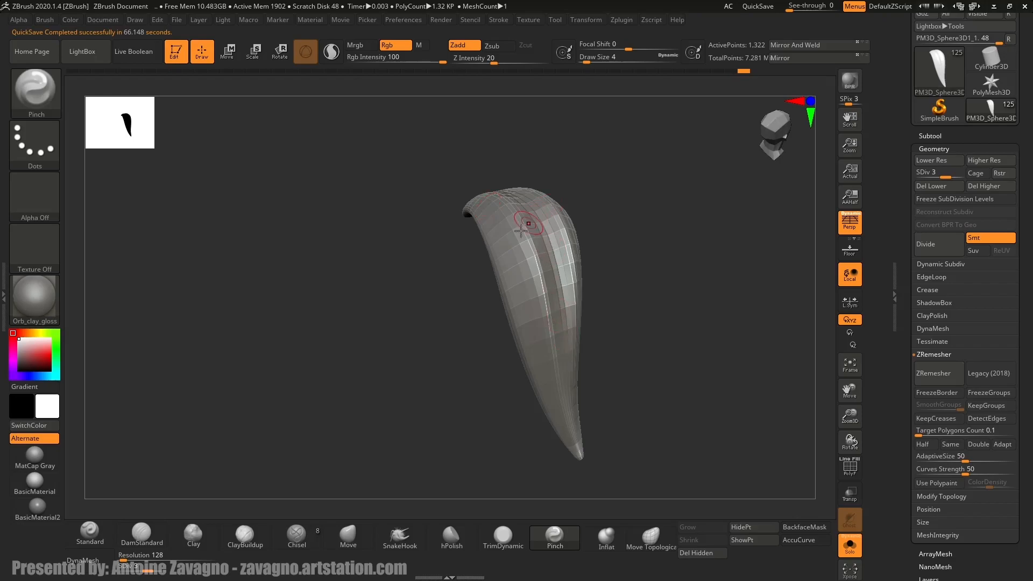
drag(468, 268, 532, 237)
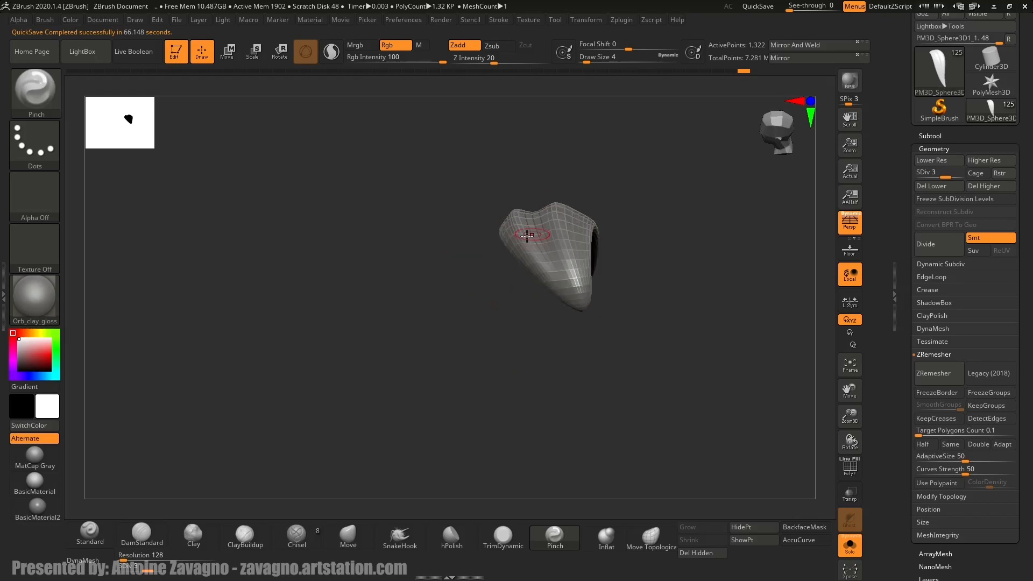
Flatten the front plane from the strand's lower part up over the bend with hPolish at draw size 8.
click(451, 537)
key(s)
click(576, 212)
mouse_move(577, 212)
right_down()
mouse_move(559, 236)
mouse_move(576, 277)
right_up()
key(s)
mouse_move(574, 293)
mouse_down()
mouse_move(582, 215)
mouse_move(571, 280)
mouse_up()
mouse_move(571, 281)
right_down()
mouse_move(576, 256)
mouse_move(567, 343)
right_up()
mouse_move(573, 293)
right_down()
mouse_move(583, 231)
mouse_move(514, 293)
mouse_move(477, 348)
right_up()
key(s)
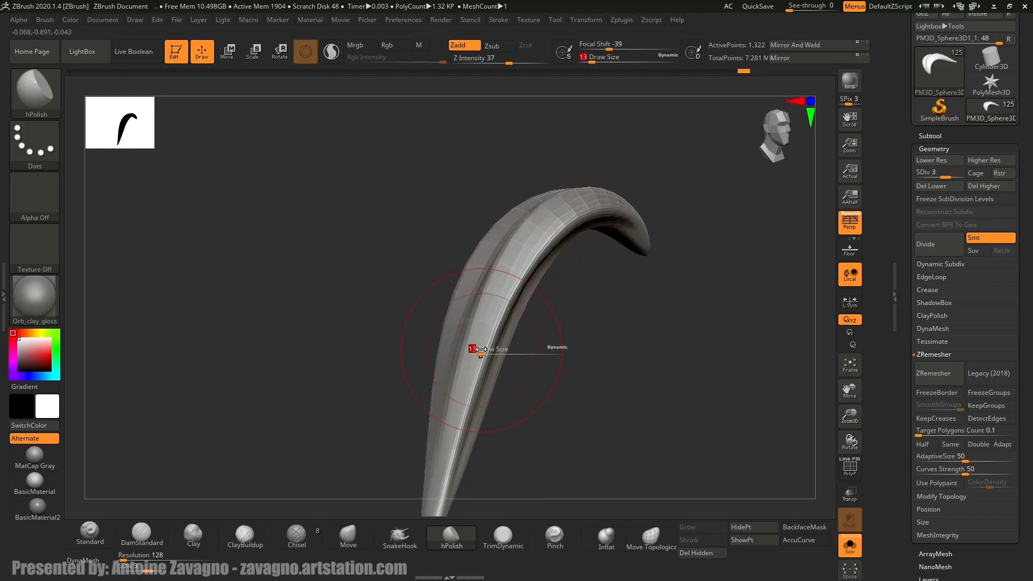
drag(476, 349, 472, 349)
mouse_move(453, 441)
mouse_down()
mouse_move(493, 295)
mouse_move(557, 228)
mouse_up()
mouse_move(557, 228)
right_down()
mouse_move(530, 272)
mouse_move(529, 229)
right_up()
mouse_move(530, 229)
mouse_down()
mouse_move(536, 178)
mouse_move(528, 182)
mouse_move(530, 202)
mouse_move(544, 139)
mouse_up()
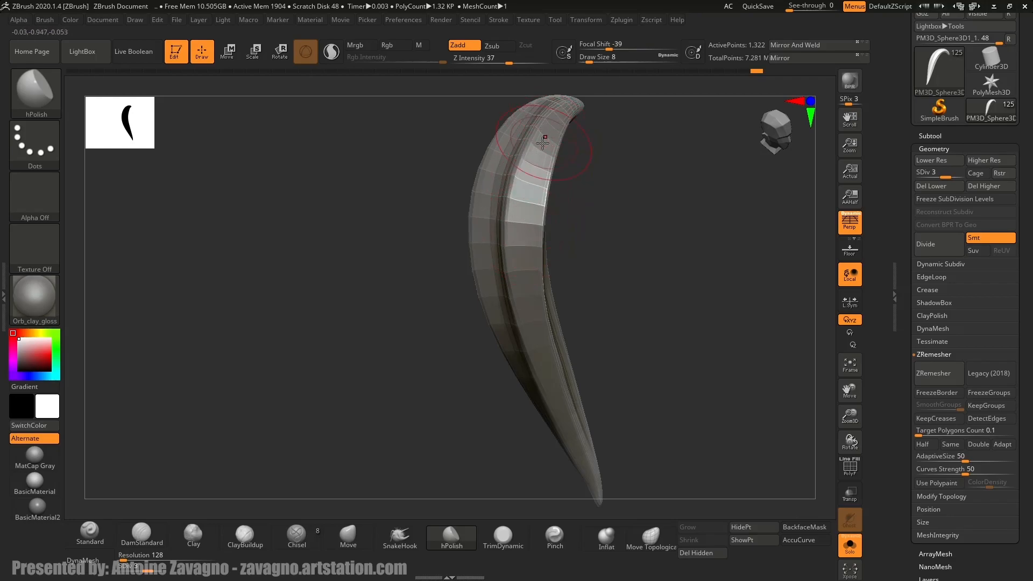
Raise the strand to subdivision level 4 and check its surface with the polygon wireframe.
key(d)
key(ctrl)
mouse_move(537, 269)
mouse_down()
mouse_move(549, 180)
mouse_move(565, 150)
mouse_move(503, 217)
mouse_move(495, 184)
mouse_move(520, 187)
mouse_move(522, 214)
mouse_move(597, 232)
mouse_move(510, 228)
mouse_move(576, 231)
mouse_move(547, 193)
mouse_up()
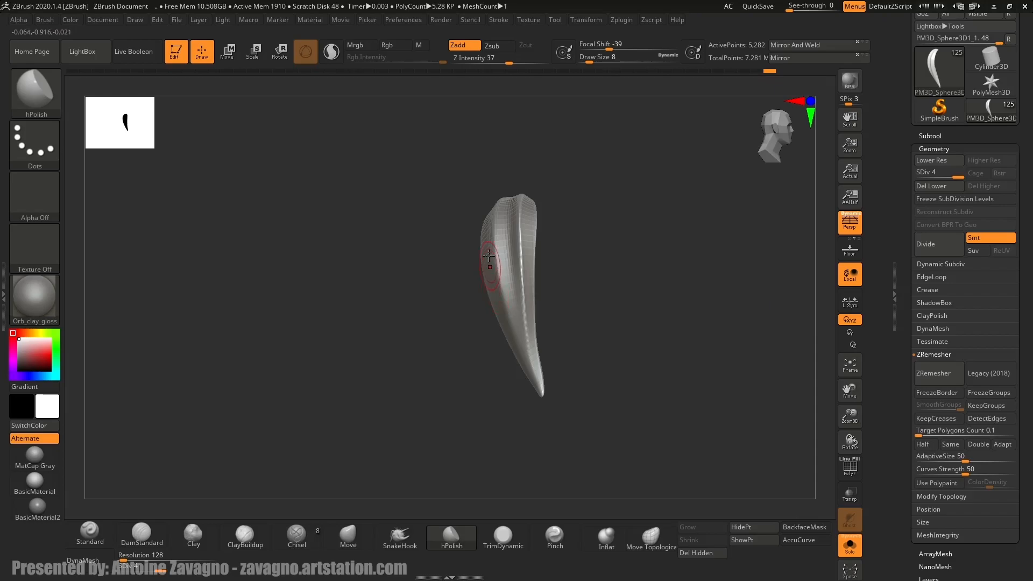
click(849, 467)
click(849, 467)
Turn off solo display and make the BODY folder and the hood_high subtool visible.
click(850, 542)
ctrl+right_drag(553, 380, 586, 256)
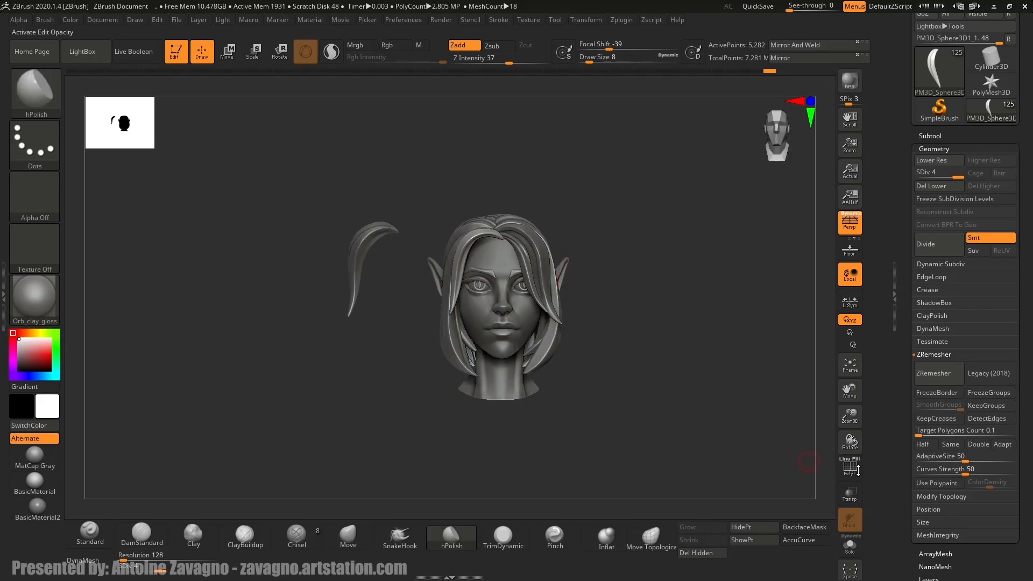
click(930, 136)
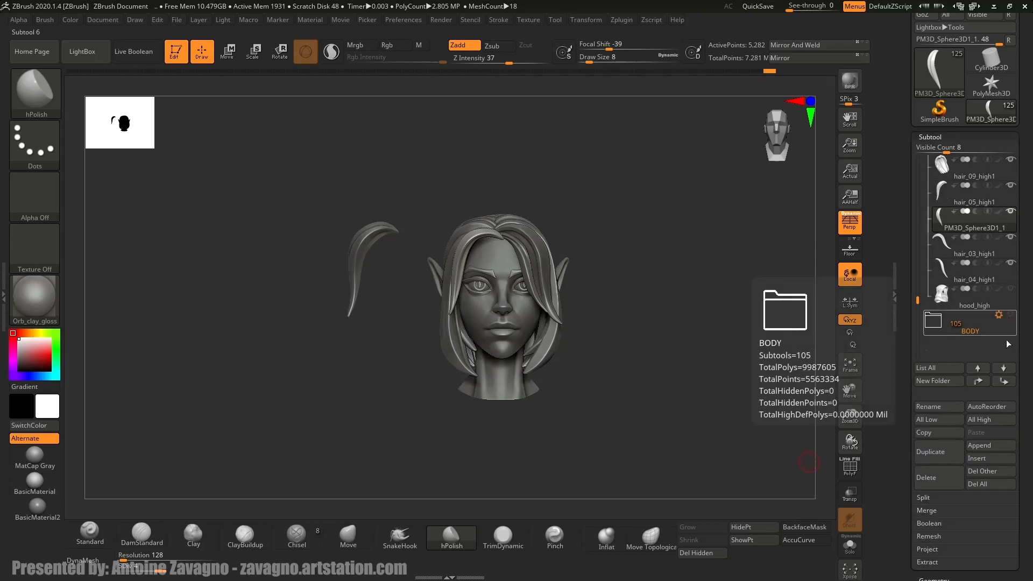
click(1010, 314)
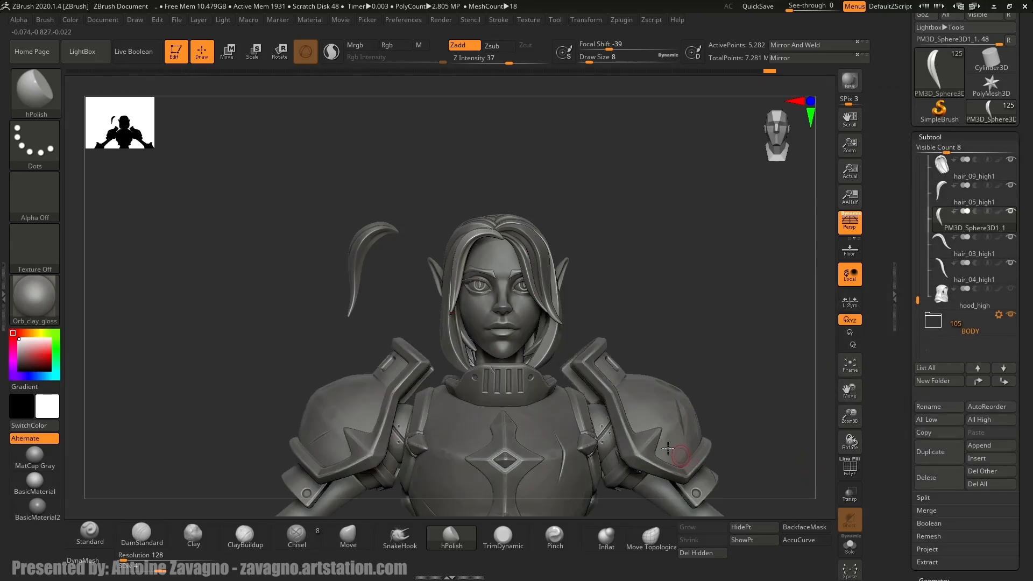
click(1011, 288)
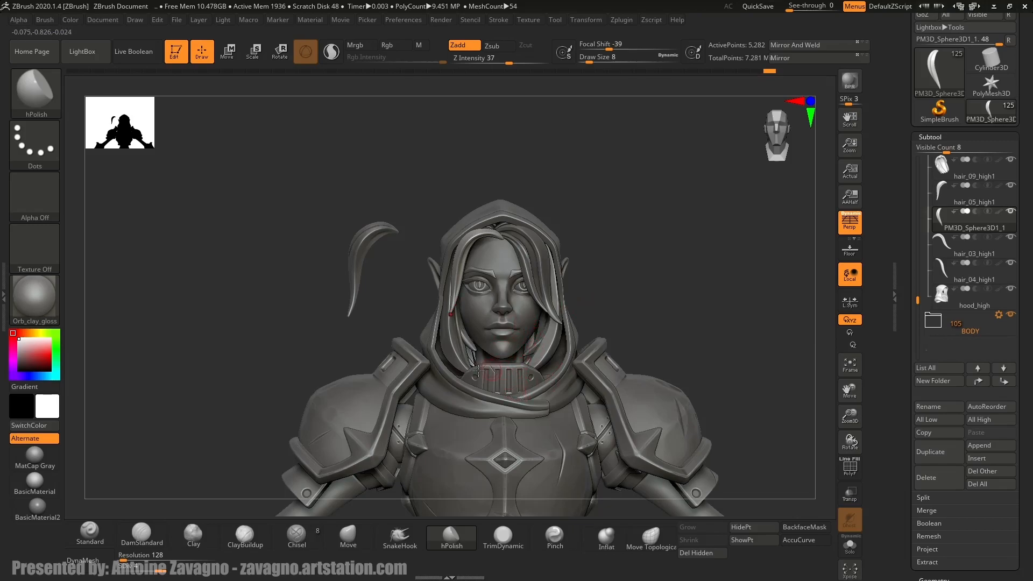
Select the hood_high subtool, show its polygon wireframe, and examine the hood's mesh up close where it drapes over the chest.
alt+click(474, 388)
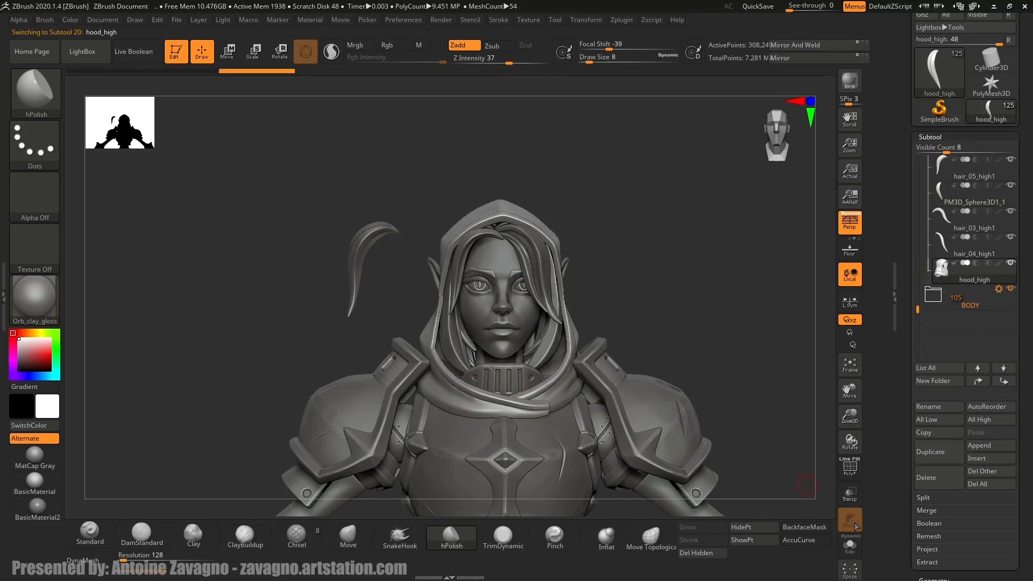
click(857, 479)
key(f)
key(f)
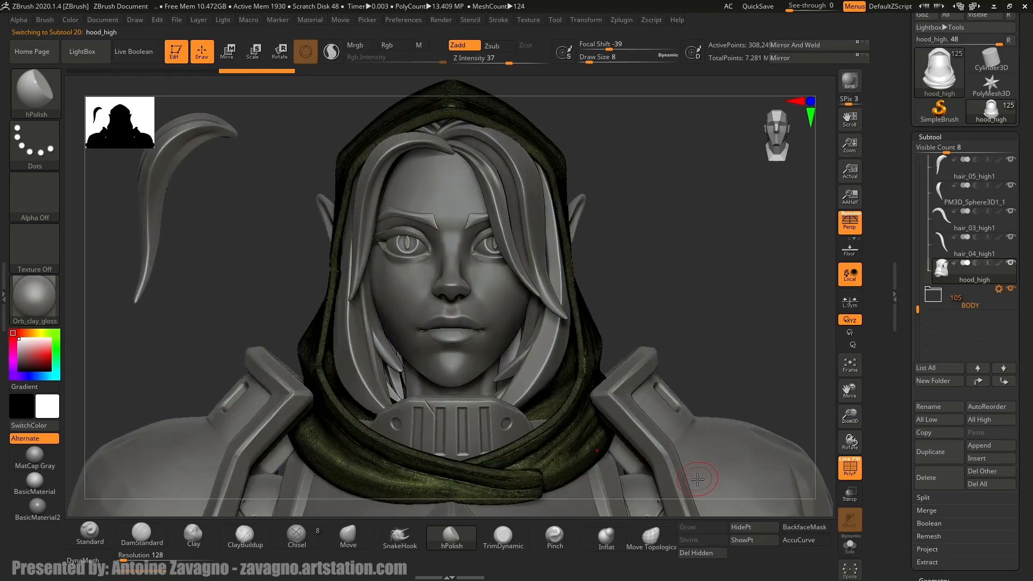
alt+drag(583, 241, 582, 240)
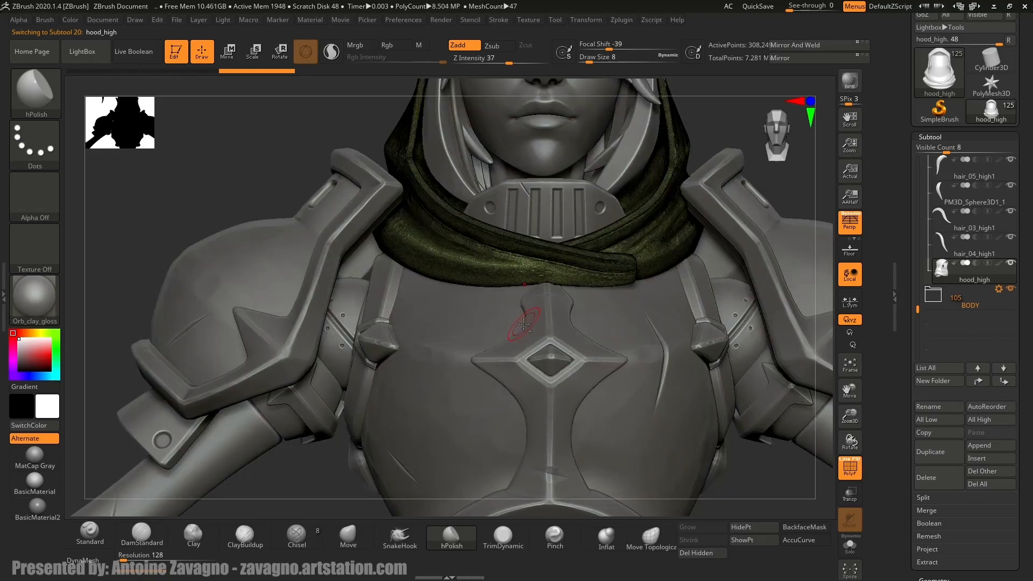
key(ctrl)
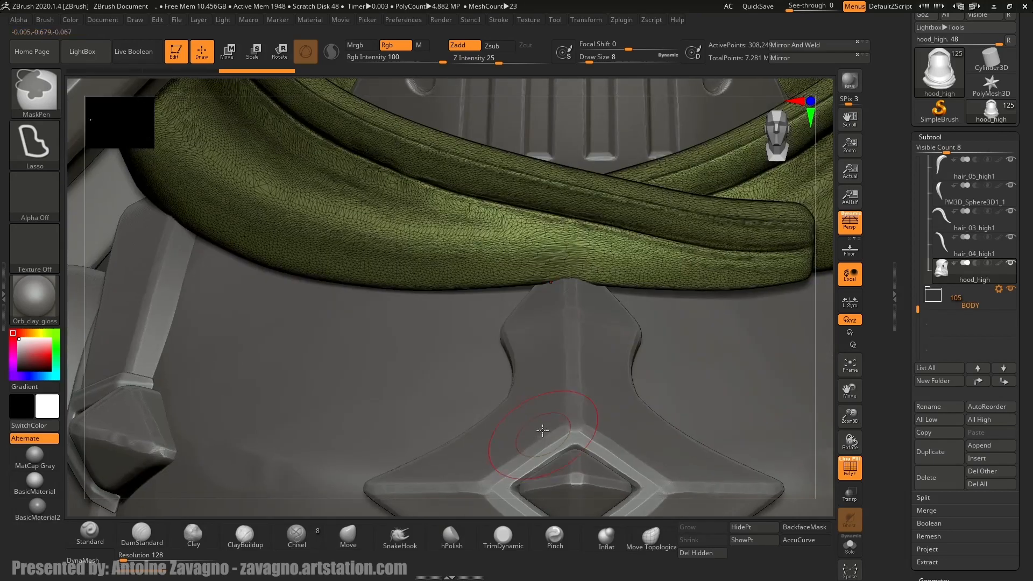
click(452, 536)
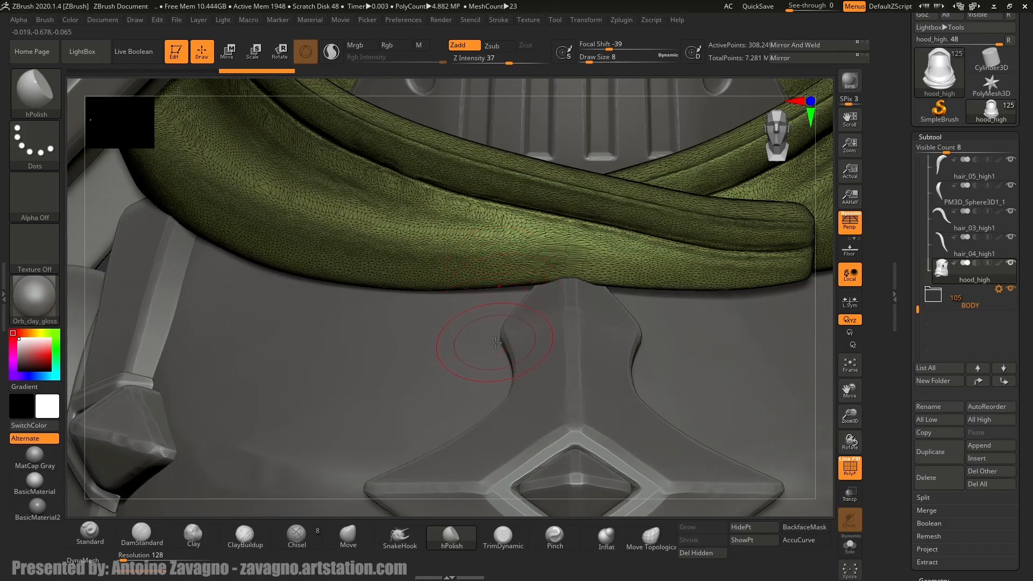
Hide the hood's polygon wireframe and frame the selected hood_high subtool.
click(850, 472)
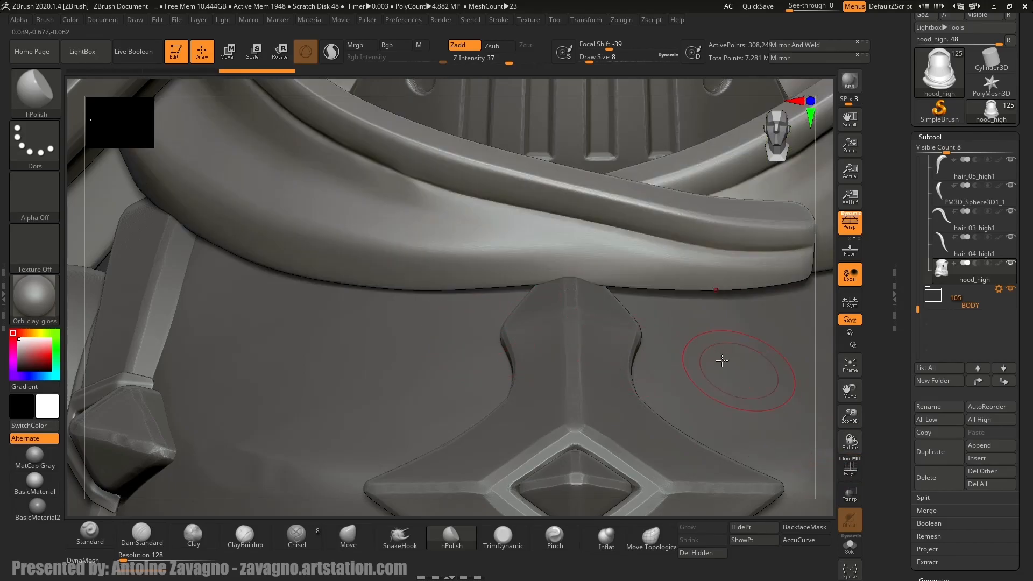
key(f)
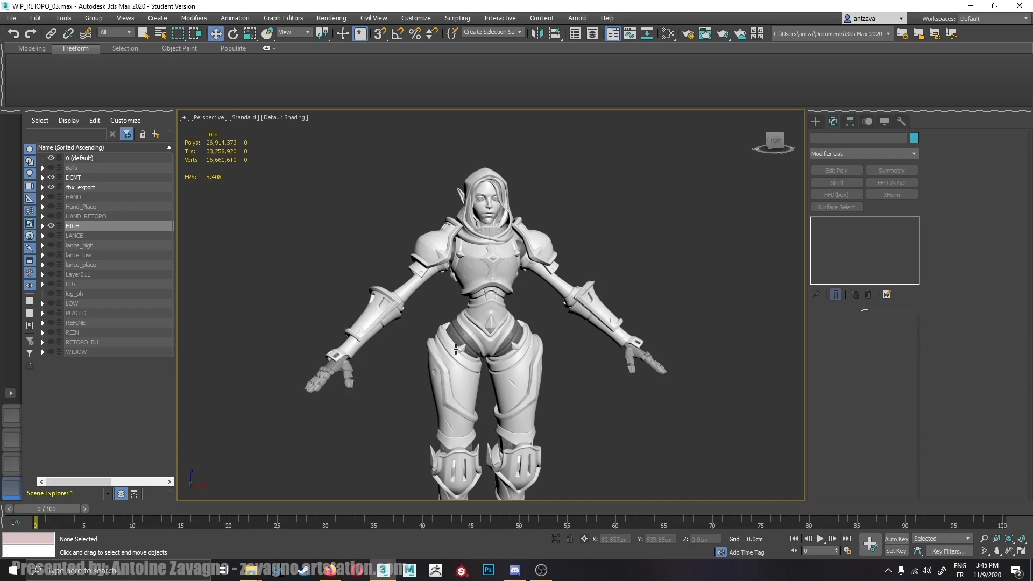
In 3ds Max, expand the LOW layer, make it visible and select all of its objects.
click(42, 304)
click(51, 303)
double_click(75, 303)
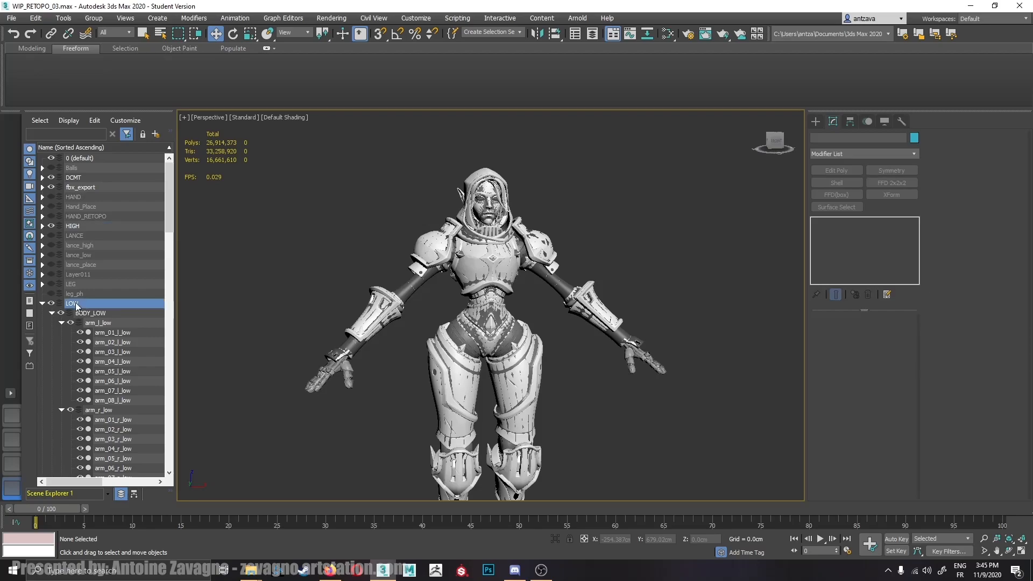
Move the low-poly body out beside the high-poly one and display edged faces to inspect its topology.
middle_drag(535, 295, 510, 226)
drag(506, 278, 795, 272)
middle_drag(795, 271, 552, 313)
key(F4)
mouse_move(560, 267)
middle_down()
mouse_move(512, 278)
mouse_move(572, 263)
middle_up()
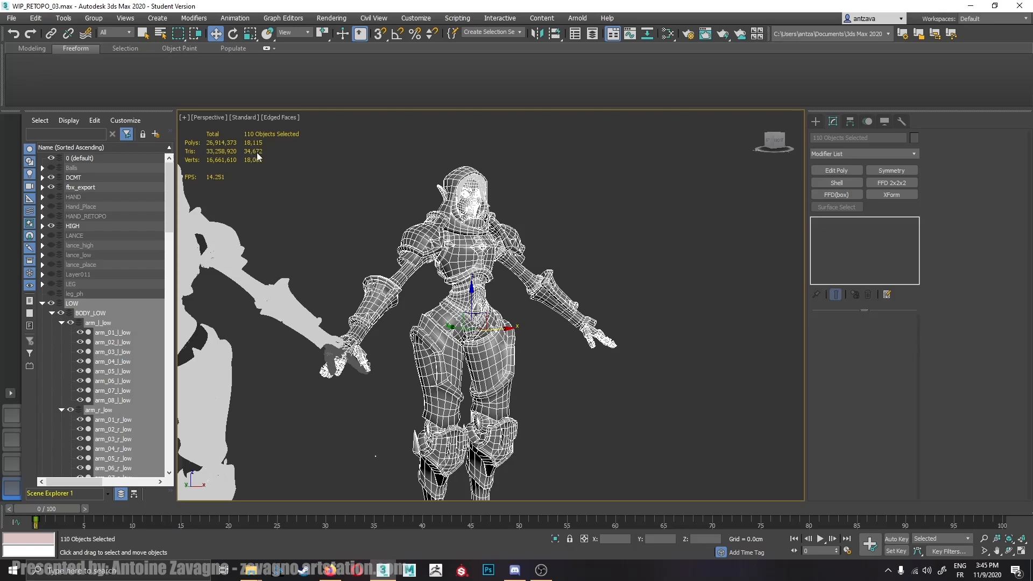
middle_drag(530, 273, 506, 218)
scroll(473, 282, down, 2)
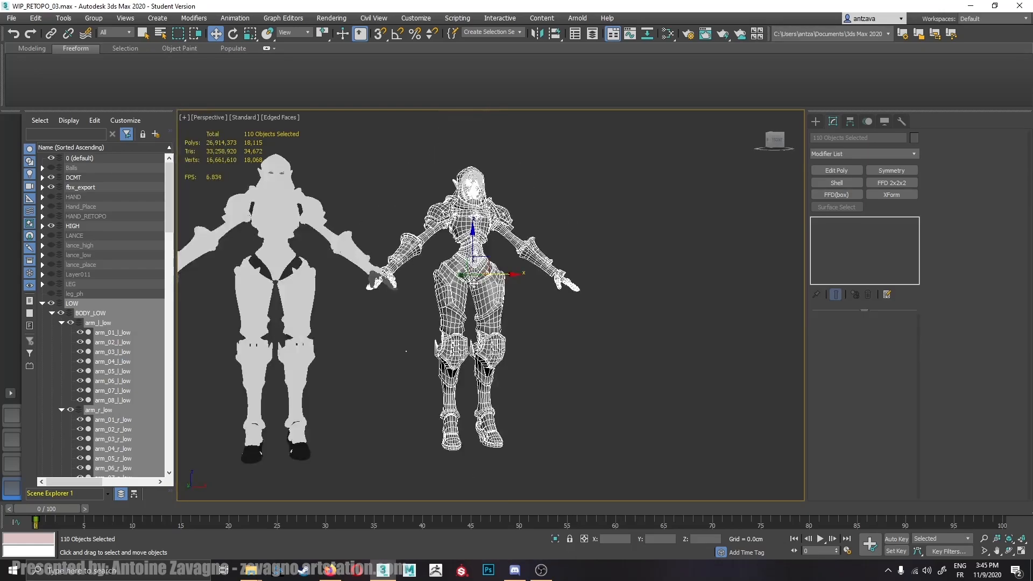
Undo the low-poly body's move and pull the left thigh armour's high and low meshes clear of the body.
key(ctrl+z)
middle_drag(452, 295, 472, 305)
scroll(363, 302, up, 4)
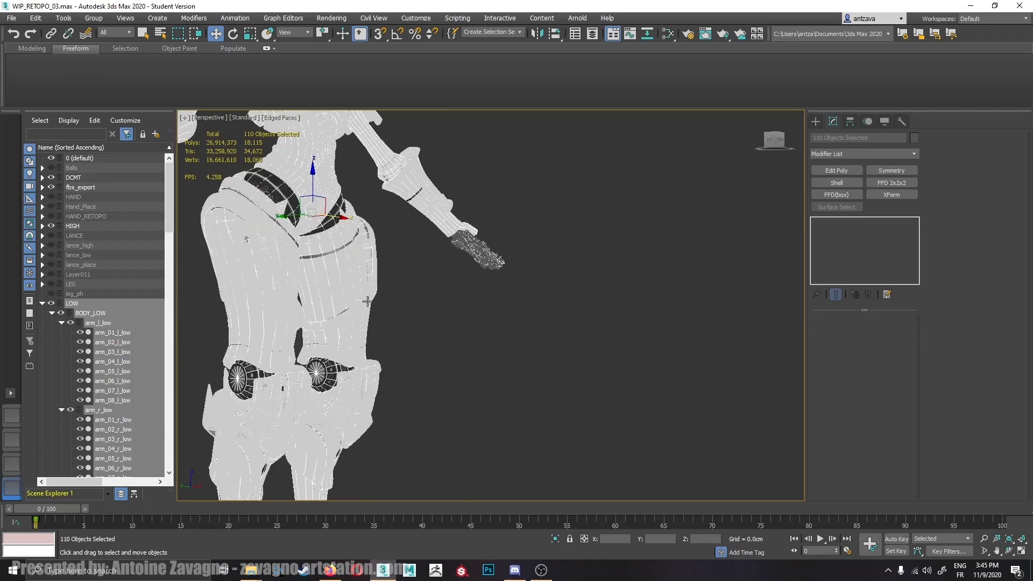
click(350, 331)
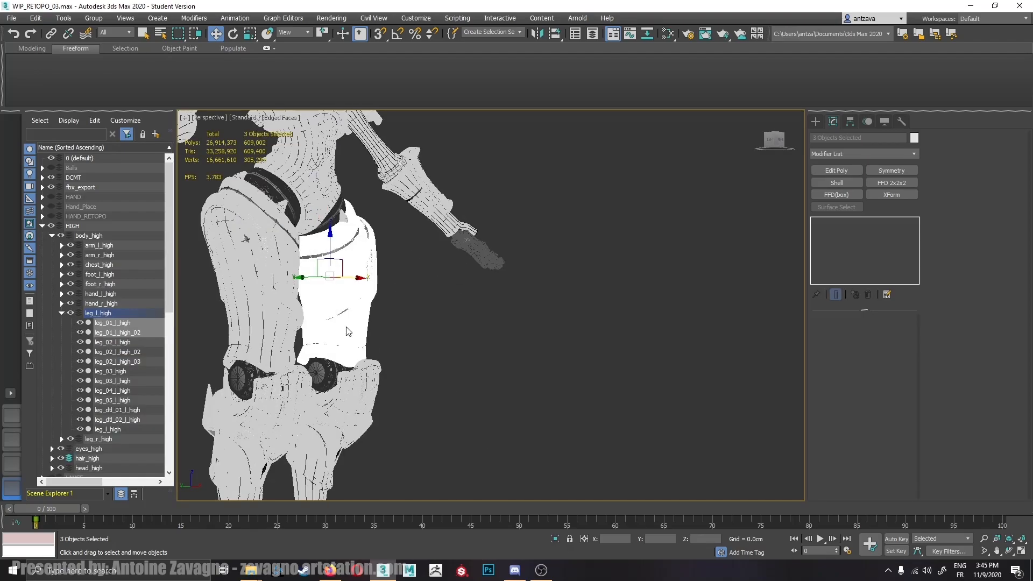
drag(311, 277, 564, 310)
middle_drag(597, 315, 494, 359)
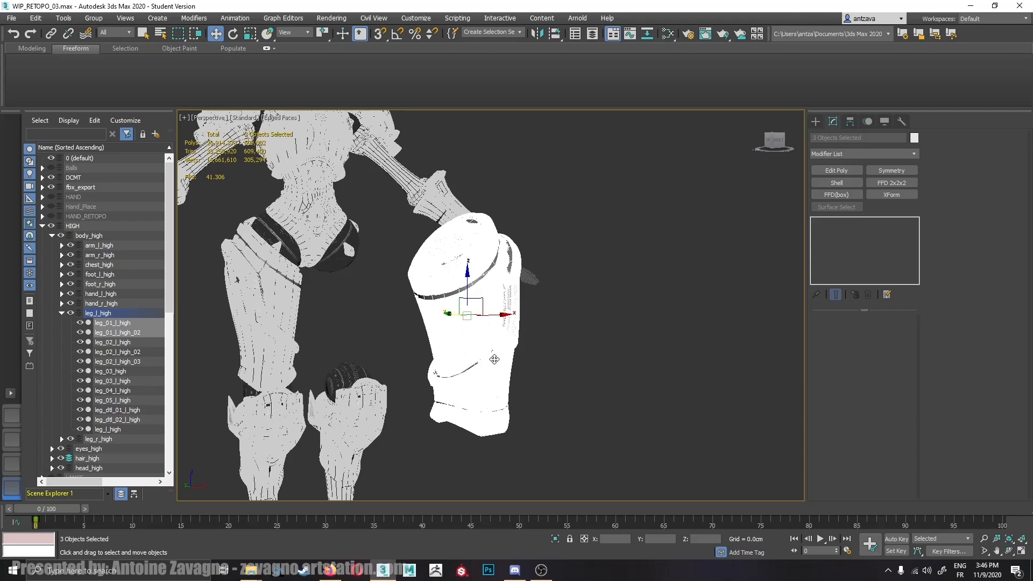
Reselect the offset left thigh armour's high and low meshes together and isolate them.
scroll(461, 315, up, 2)
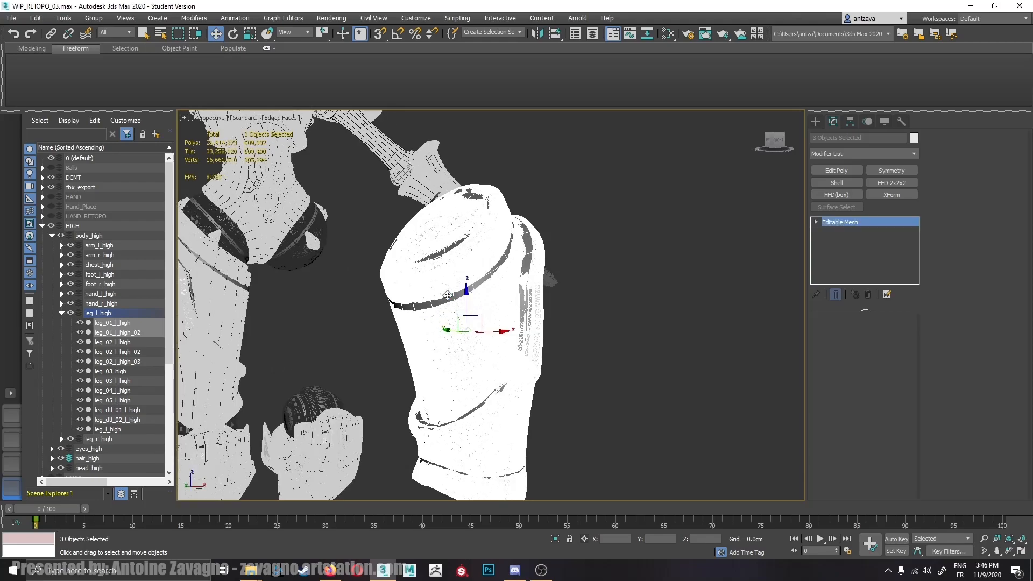
click(447, 295)
alt+middle_drag(595, 301, 675, 227)
drag(611, 223, 358, 430)
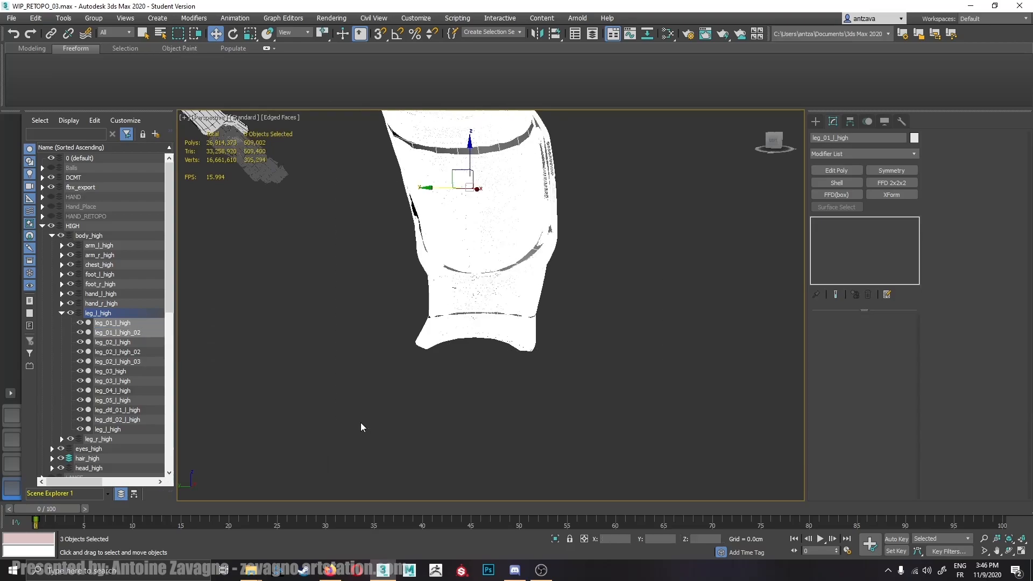
middle_drag(612, 240, 608, 283)
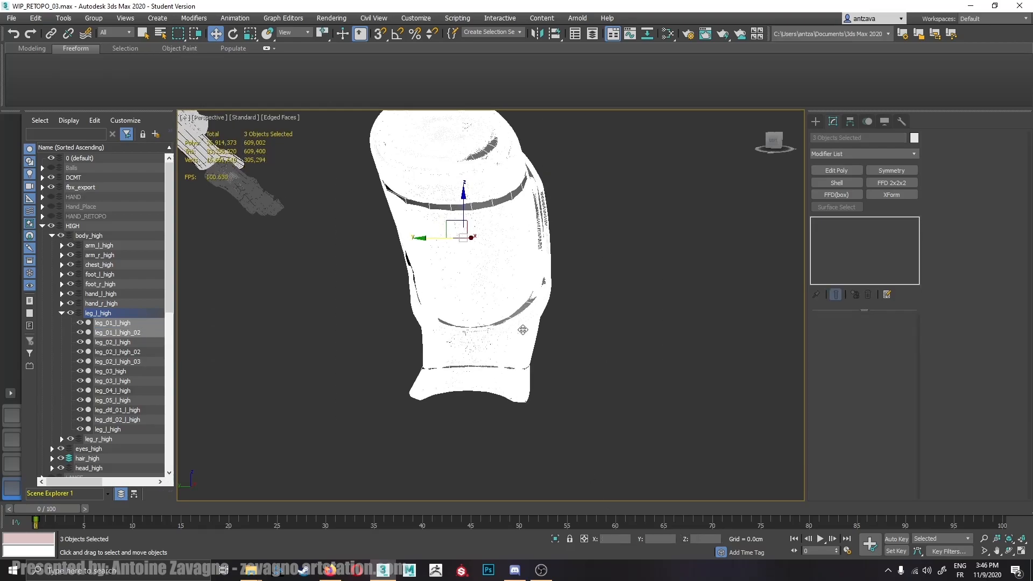
click(554, 538)
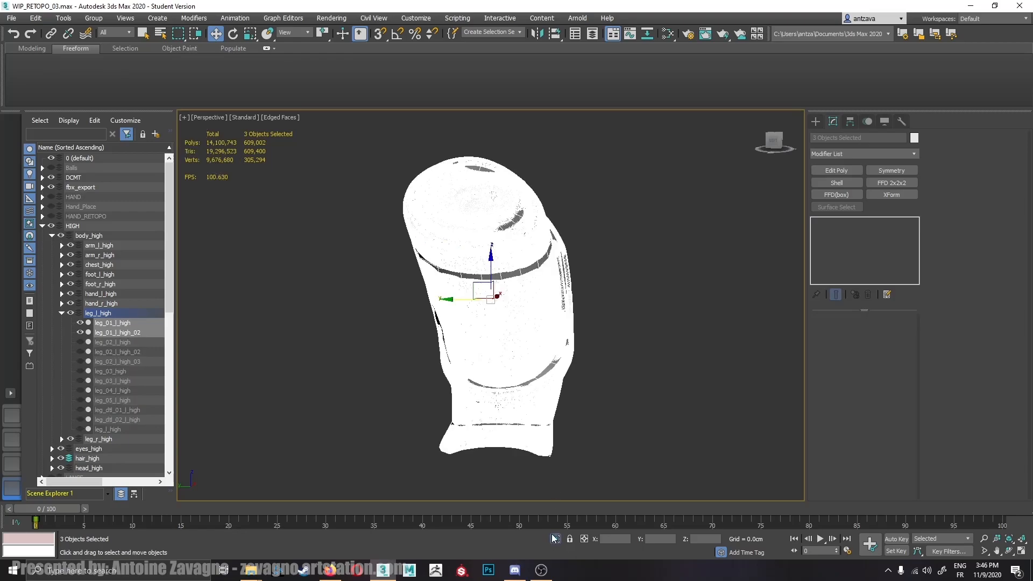
Select leg_01_l_low and add two Edit Poly modifiers to its stack.
click(539, 273)
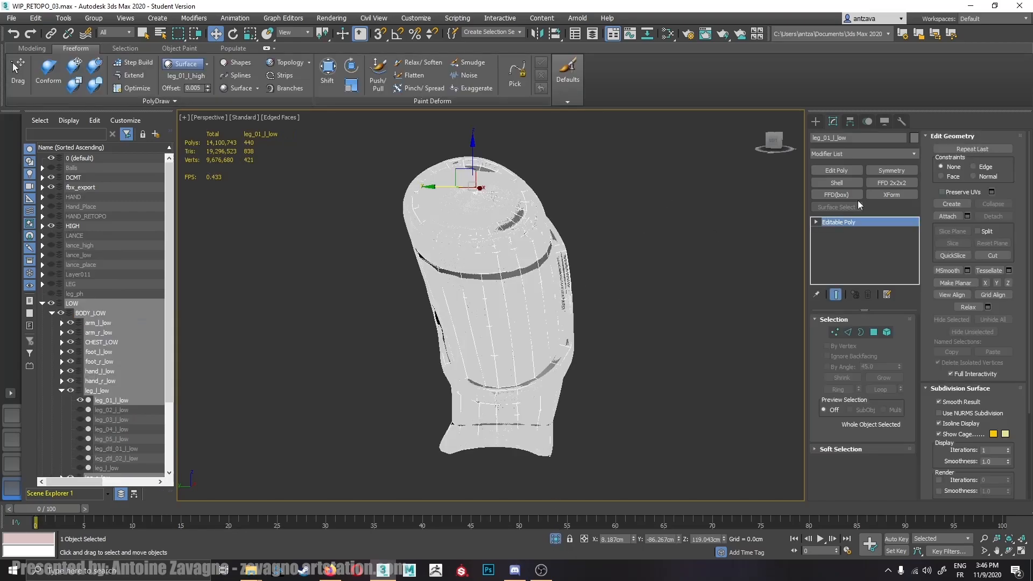
click(838, 173)
click(837, 171)
In the lower Edit Poly with the end result off, delete the polygons around the thigh piece's bottom end, keeping those above.
alt+middle_drag(515, 387, 461, 334)
scroll(462, 381, up, 5)
alt+middle_drag(463, 382, 491, 365)
click(985, 150)
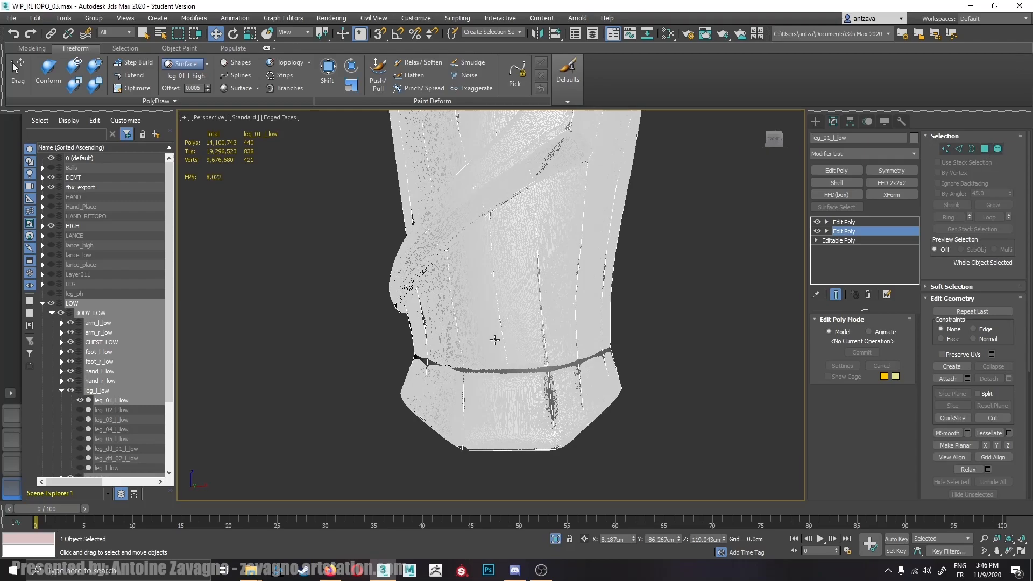
middle_drag(455, 383, 453, 365)
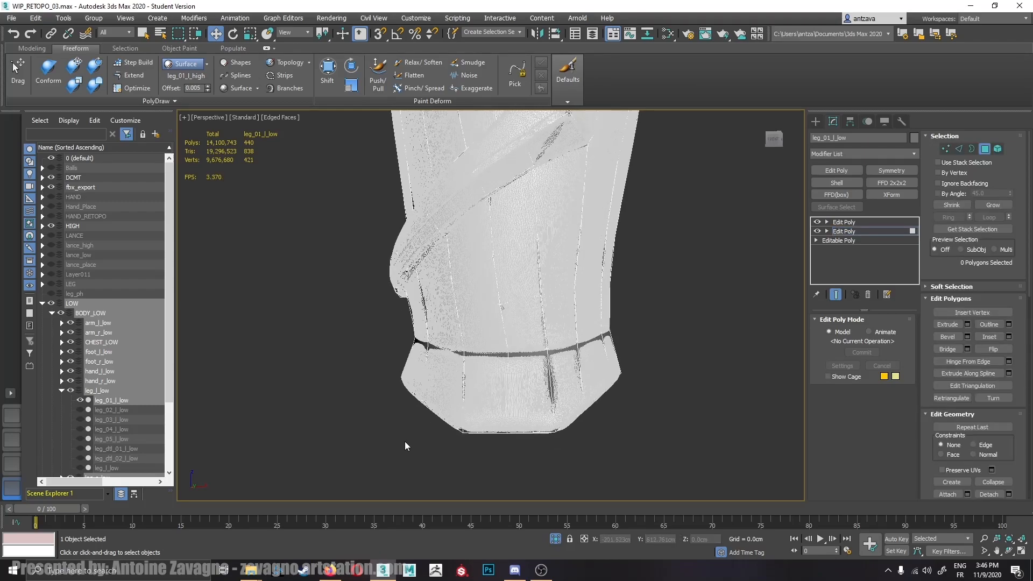
drag(676, 309, 663, 315)
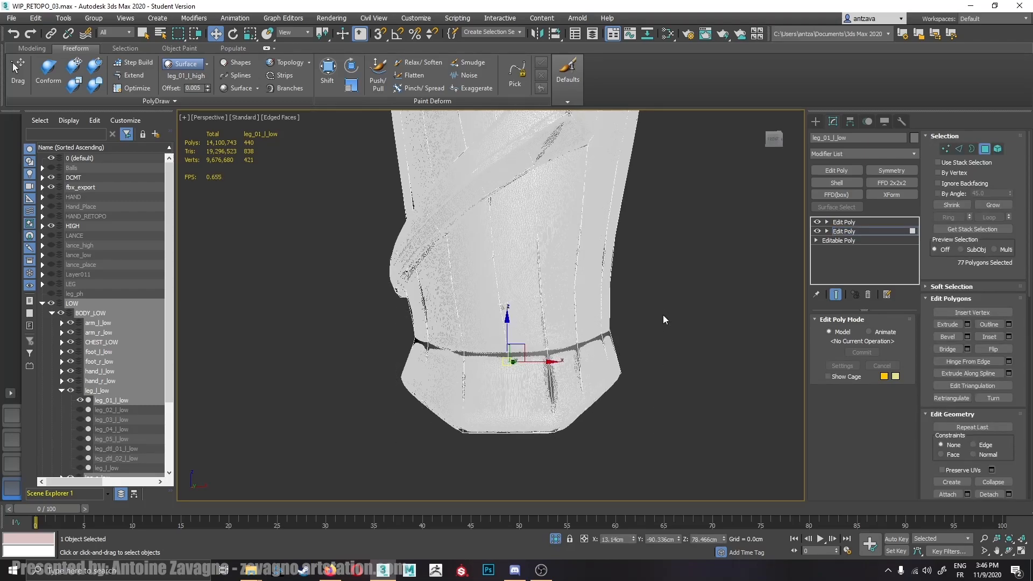
click(835, 294)
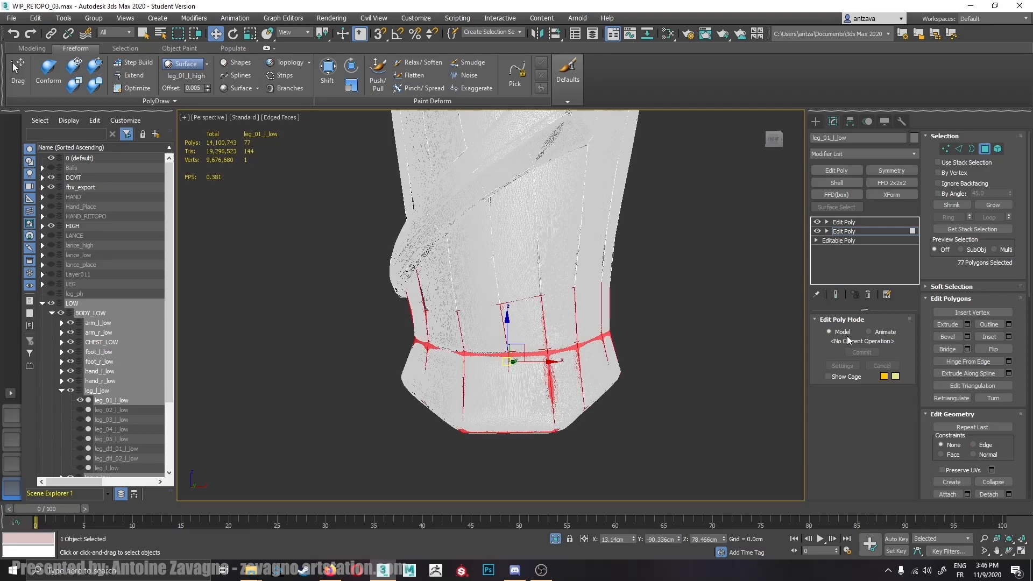
alt+middle_drag(628, 348, 670, 207)
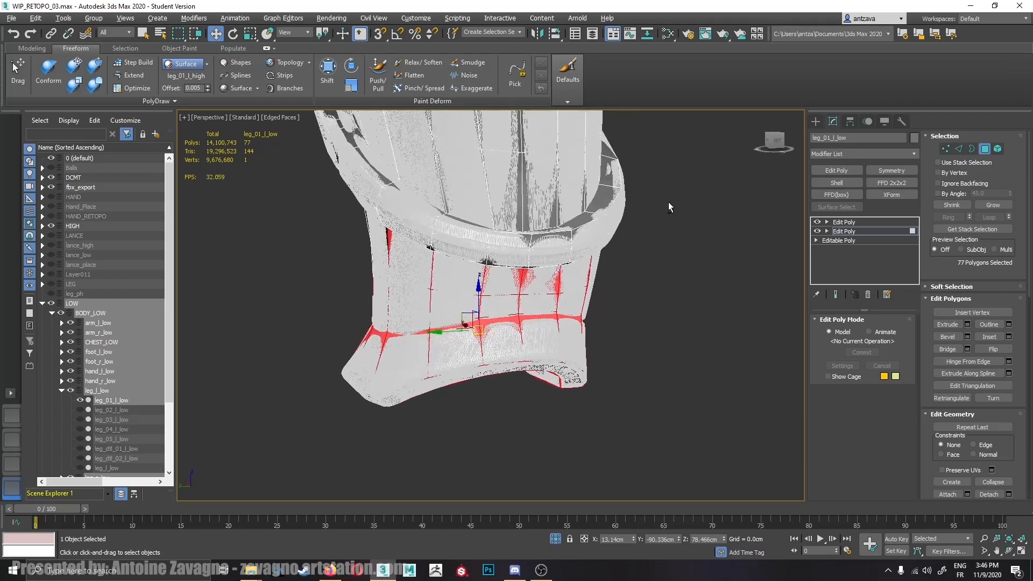
alt+drag(347, 251, 349, 251)
alt+middle_drag(665, 271, 600, 261)
alt+drag(384, 205, 525, 276)
alt+middle_drag(699, 285, 480, 320)
key(Delete)
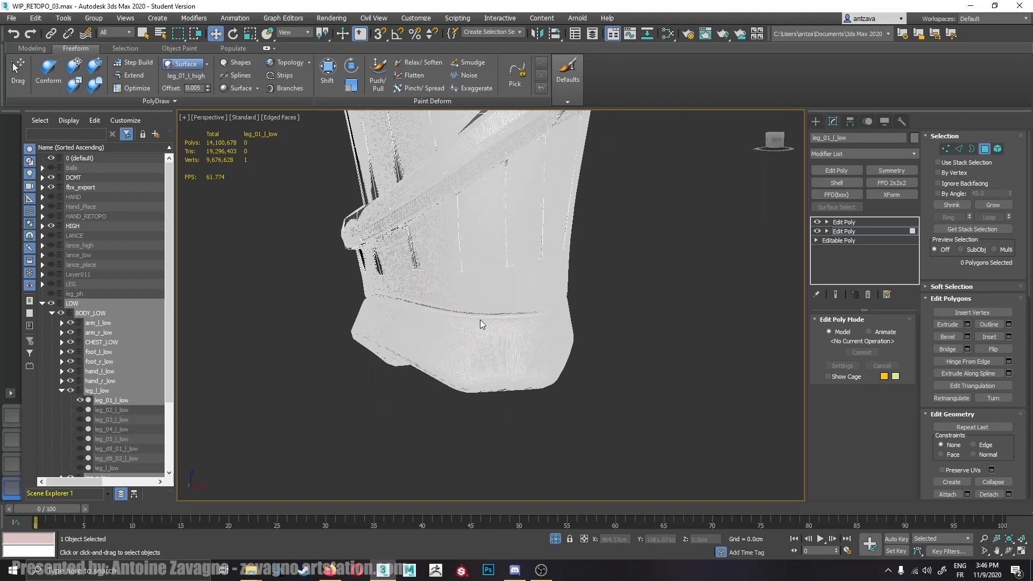
Set PolyDraw to Draw On: Surface and use Extend to rebuild the first polygons from the open border down towards the bottom seam.
key(1)
alt+middle_drag(527, 283, 444, 306)
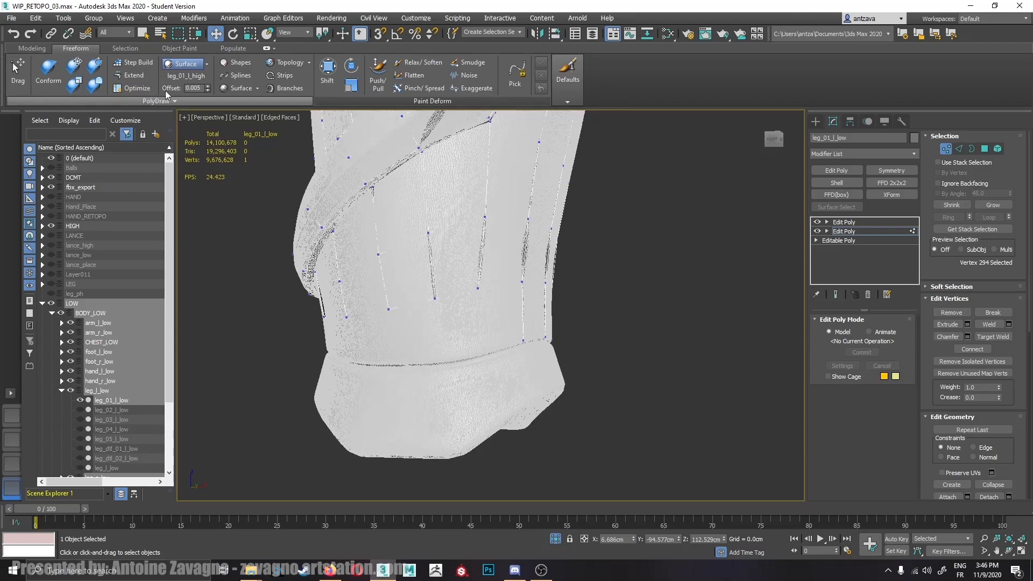
click(206, 64)
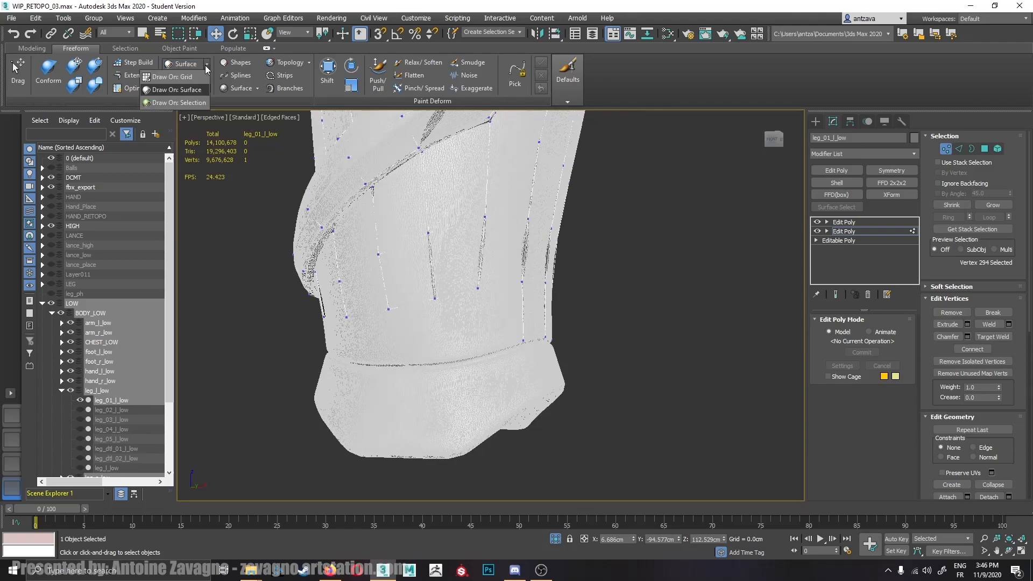
click(188, 89)
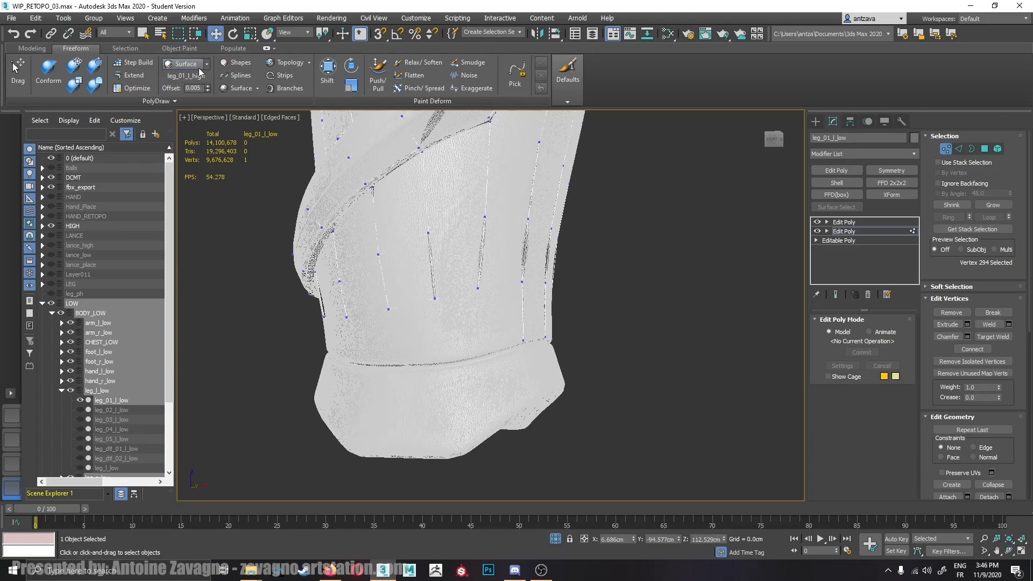
click(135, 77)
alt+middle_drag(616, 344, 578, 336)
drag(476, 265, 418, 328)
alt+middle_drag(417, 329, 455, 308)
drag(461, 276, 422, 338)
drag(419, 294, 365, 339)
drag(368, 301, 370, 340)
scroll(409, 295, up, 5)
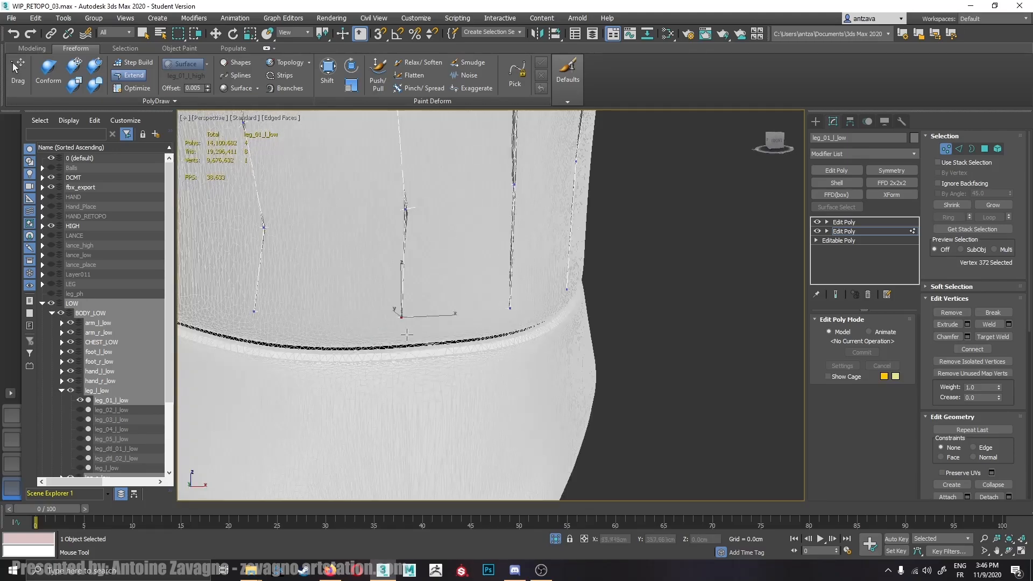
scroll(437, 270, down, 5)
alt+middle_drag(437, 270, 417, 301)
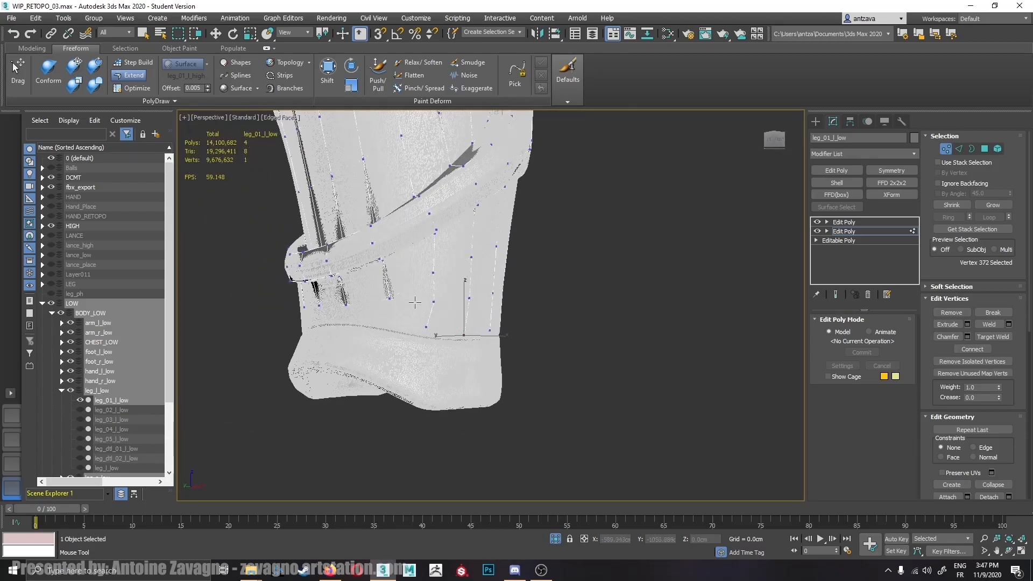
Continue extending polygons around the thigh piece's back along the bottom seam.
click(433, 331)
alt+middle_drag(456, 256, 367, 279)
drag(281, 256, 355, 305)
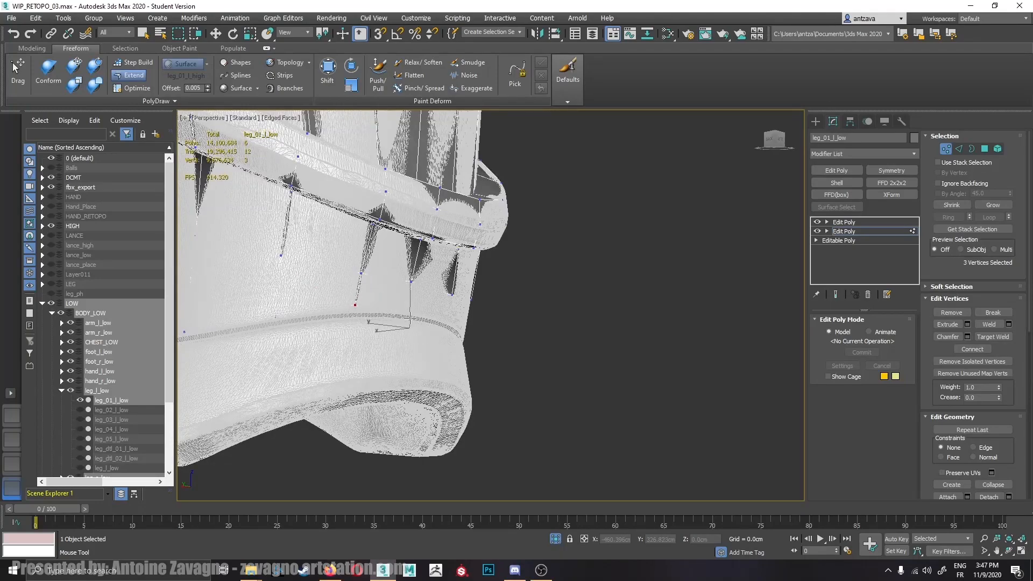
alt+middle_drag(428, 260, 359, 258)
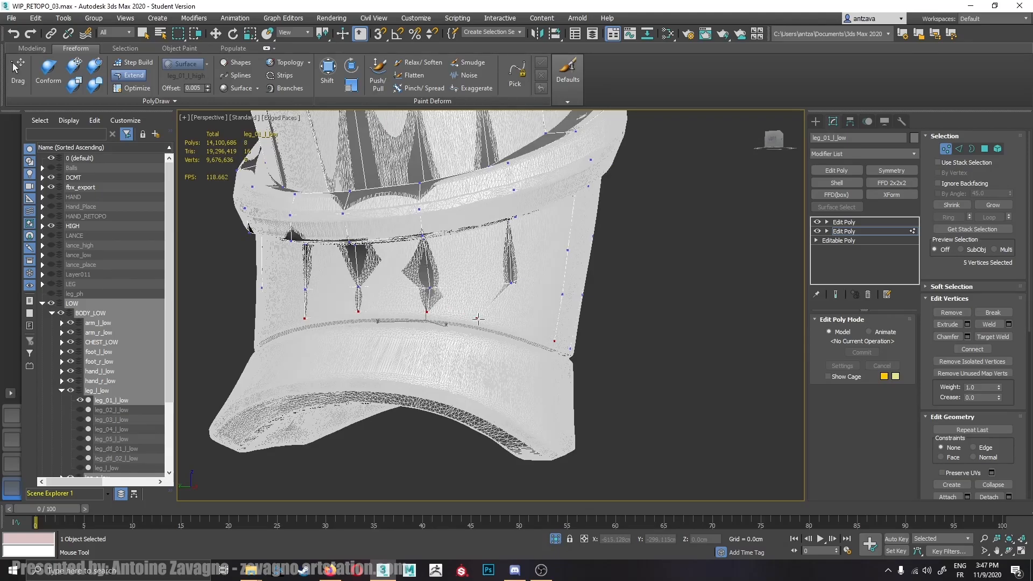
alt+middle_drag(581, 253, 493, 261)
middle_drag(493, 261, 443, 258)
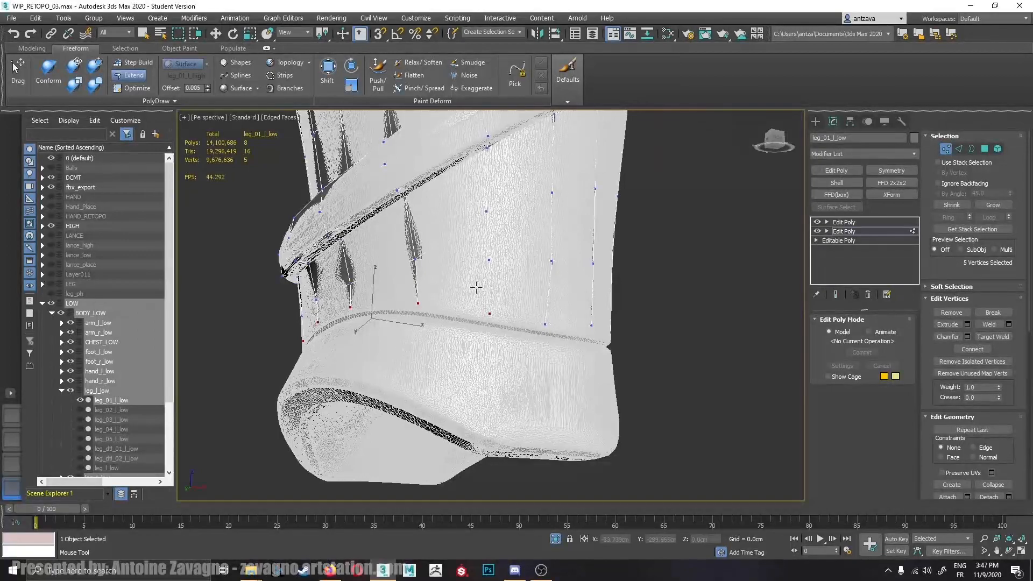
Fill the gap between the extended polygons above the bottom seam using Step Build.
click(137, 64)
shift+drag(418, 303, 488, 309)
middle_drag(485, 308, 492, 335)
Isolate leg_01_l_low, disable its lower Edit Poly modifier and examine the complete thigh topology from several sides.
click(556, 539)
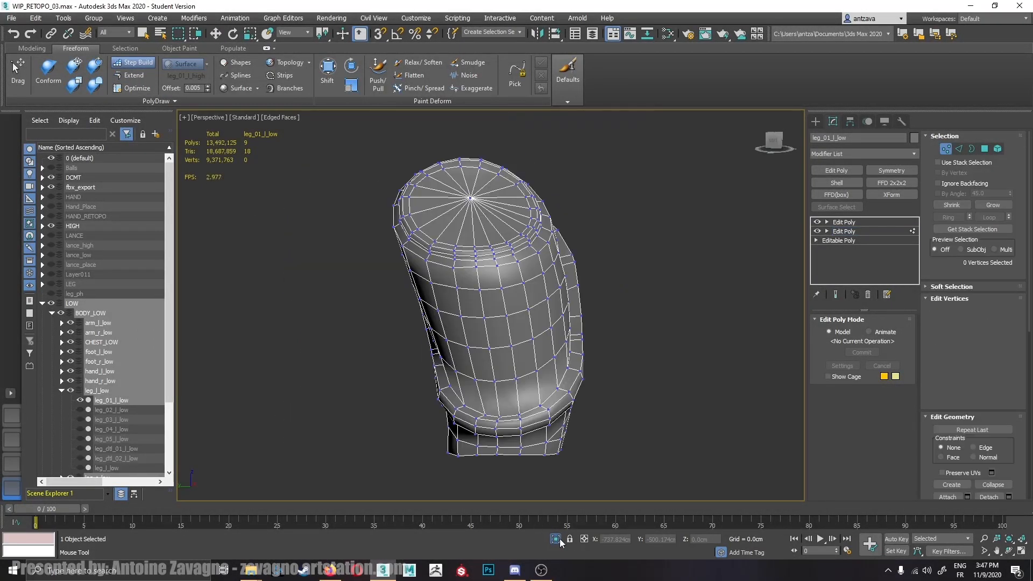
alt+middle_drag(544, 424, 456, 393)
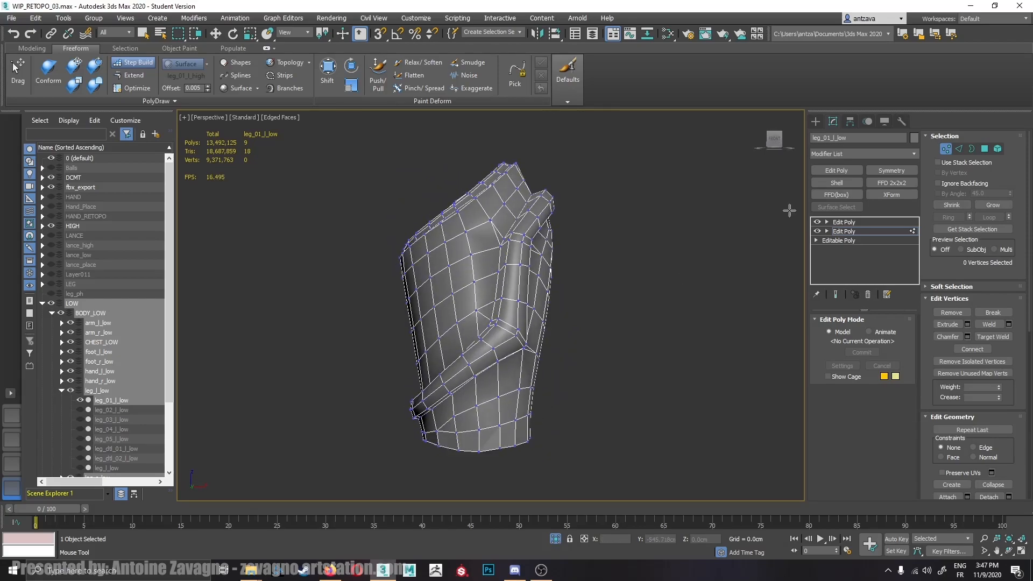
click(817, 231)
scroll(581, 349, up, 3)
middle_drag(581, 349, 502, 242)
middle_drag(475, 300, 537, 373)
scroll(553, 322, down, 3)
alt+middle_drag(538, 374, 604, 371)
scroll(605, 341, up, 3)
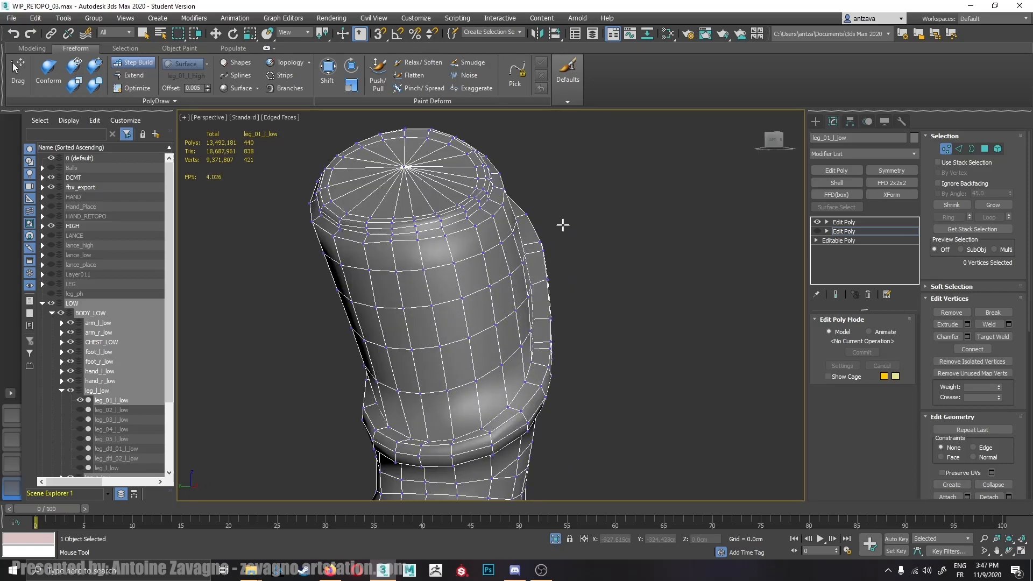
middle_drag(438, 352, 471, 300)
alt+middle_drag(471, 299, 554, 323)
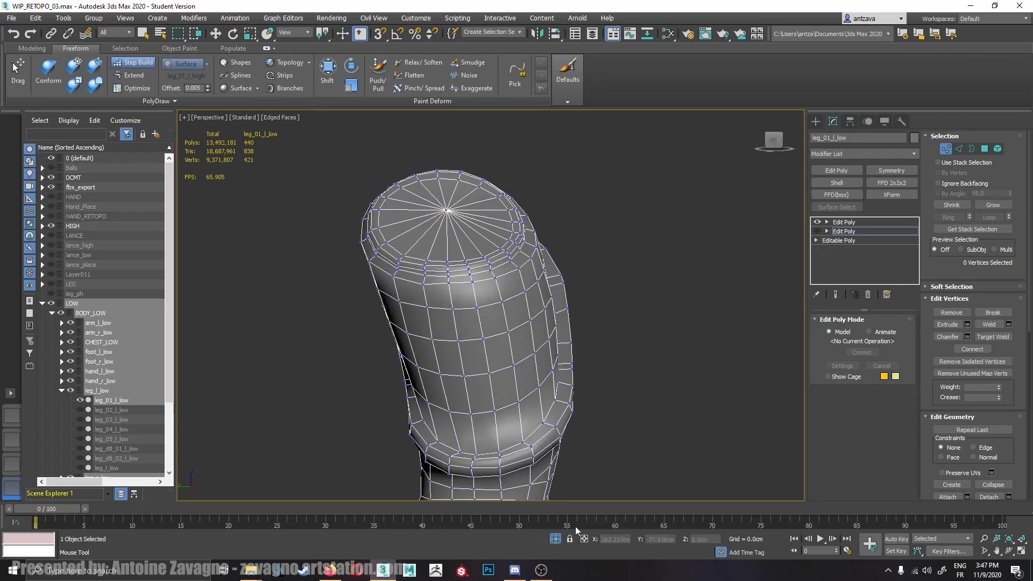
Exit isolation, re-enable the lower Edit Poly and undo the thigh piece's retopology edits, modifiers and offset.
click(555, 538)
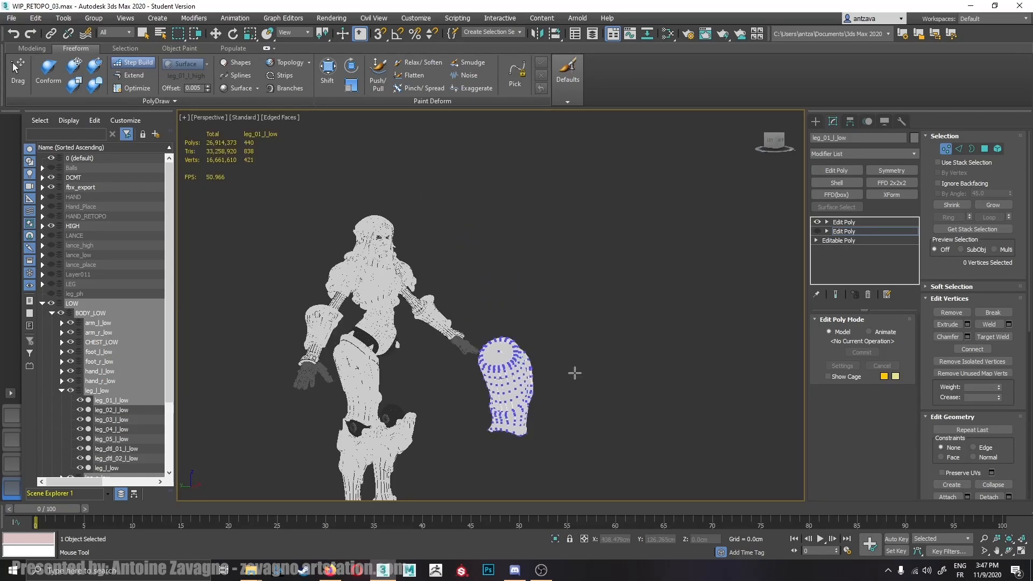
click(817, 231)
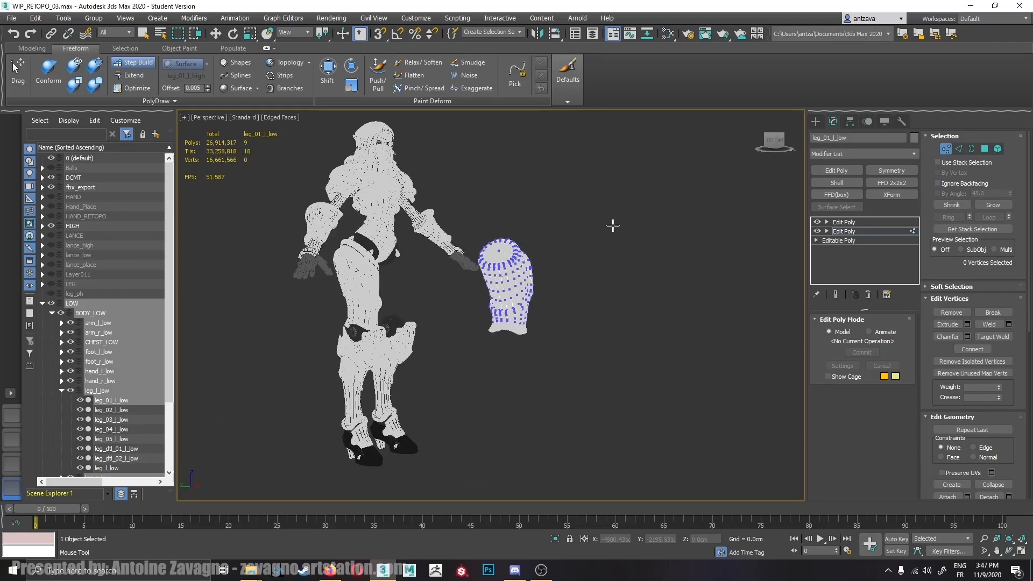
key(alt+q)
key(alt+q)
key(alt+q)
key(ctrl+z)
key(ctrl+z)
key(ctrl+z)
key(ctrl+z)
key(ctrl+z)
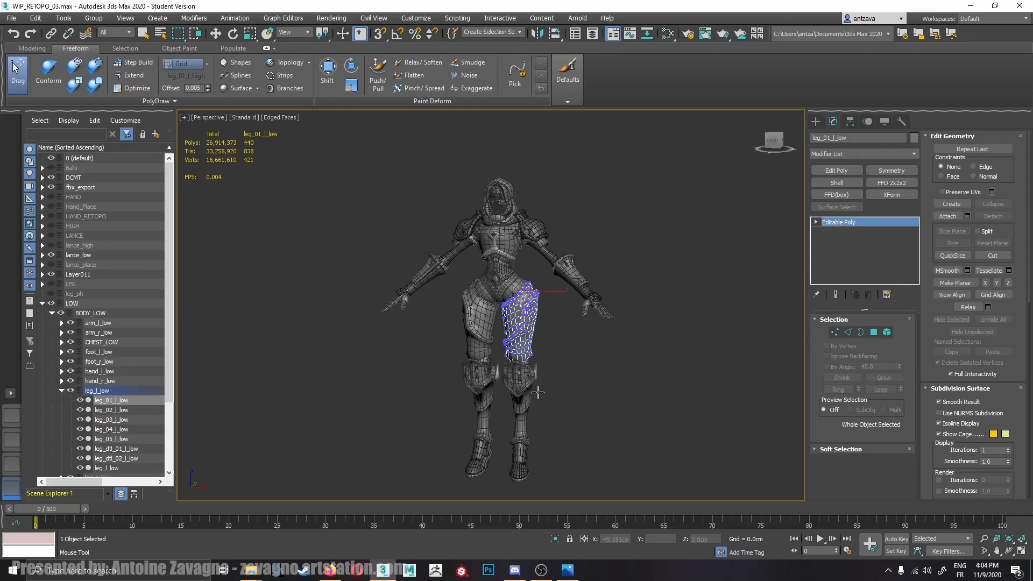
Switch to Marmoset Toolbag to show the armoured character in the BAKE.tbscene scene.
click(573, 573)
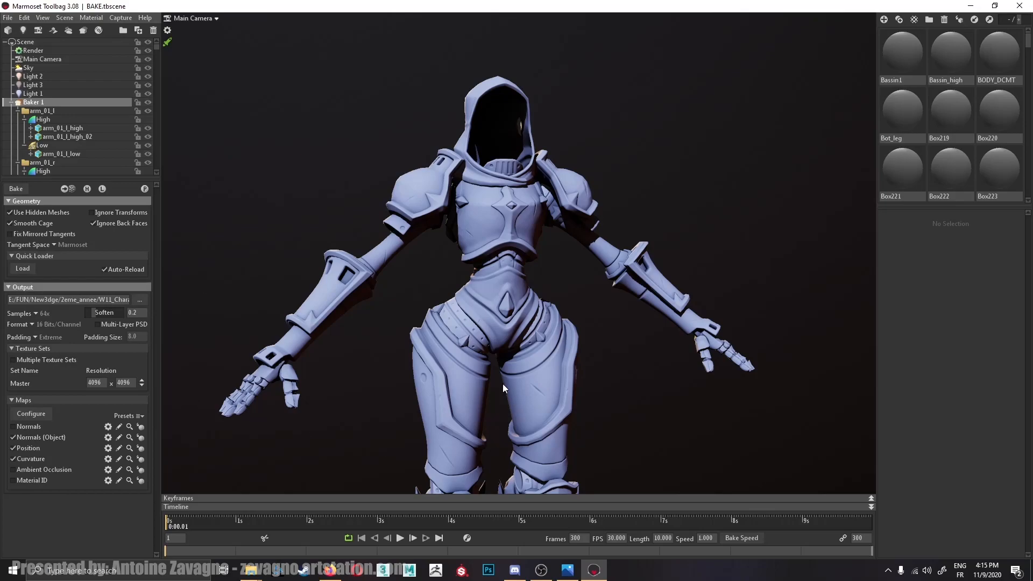
Show the baker's low-poly meshes in place of the high-poly ones, examine them, and return to the high-poly display.
scroll(49, 136, down, 1)
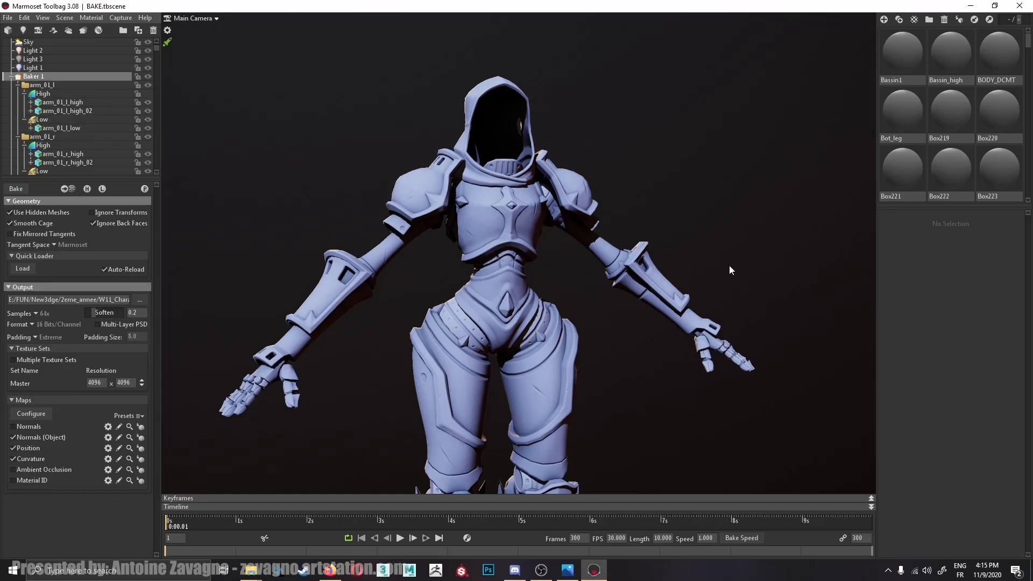
drag(728, 265, 718, 276)
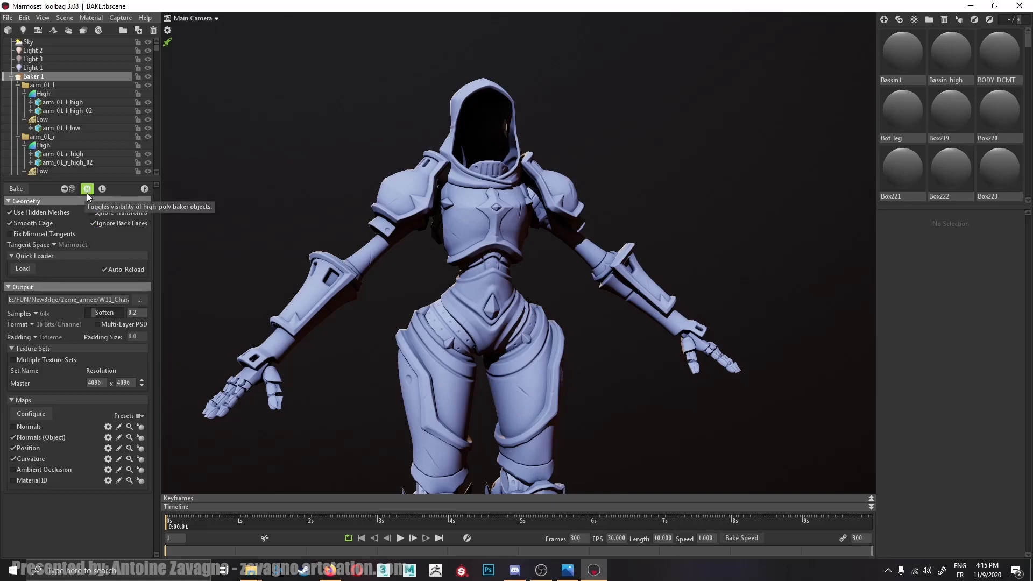
click(101, 189)
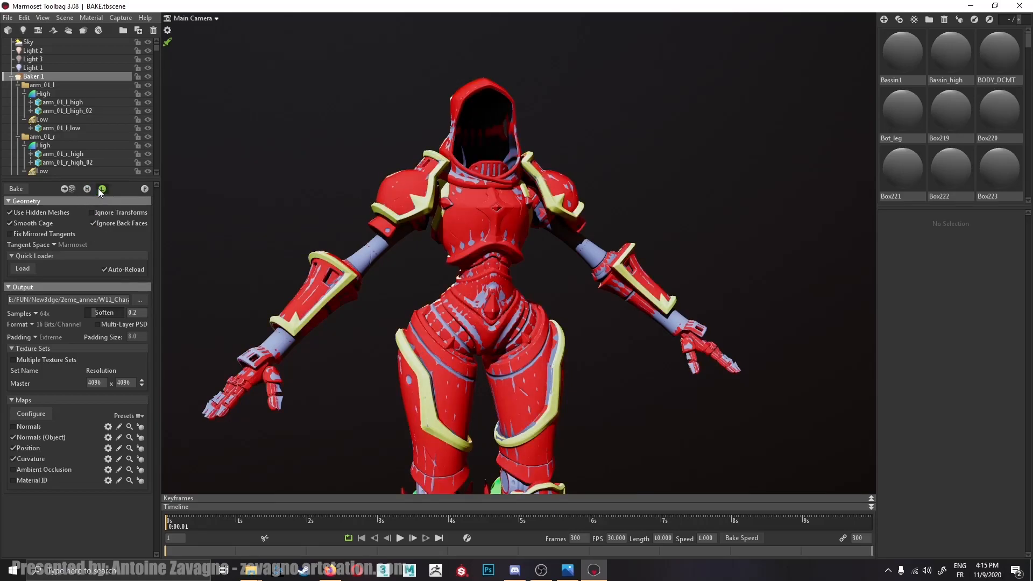
click(100, 189)
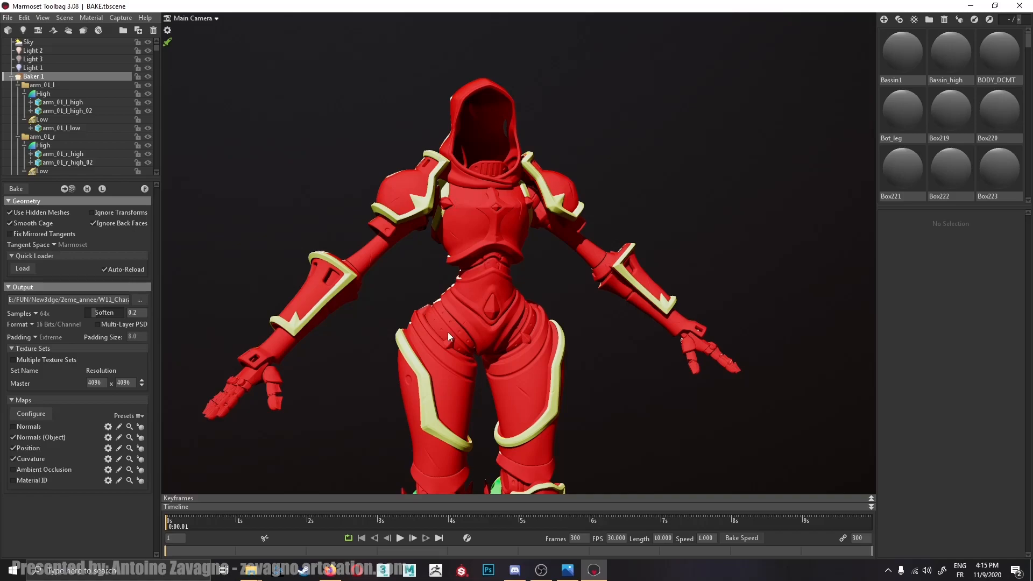
drag(589, 346, 591, 328)
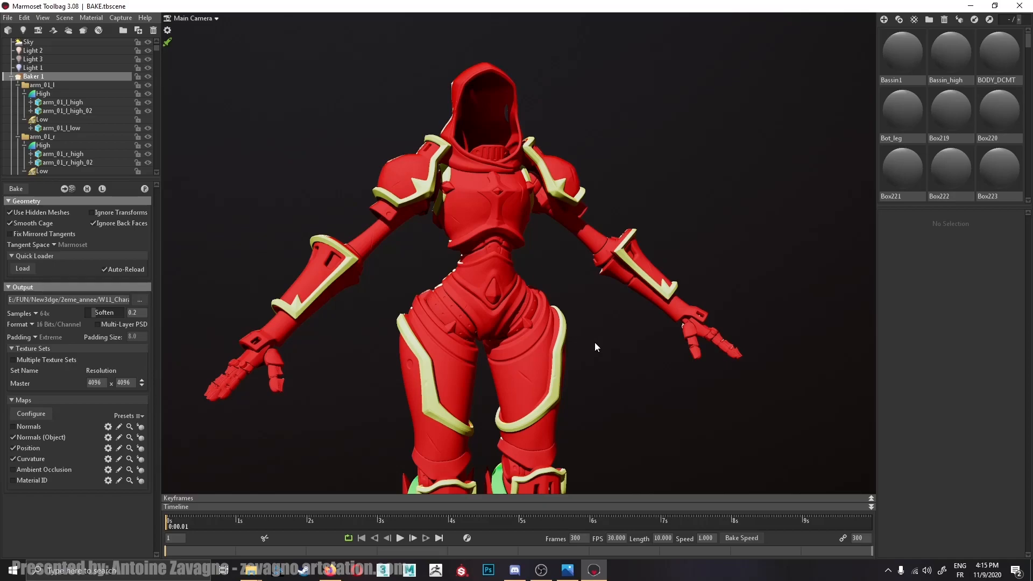
drag(595, 342, 445, 276)
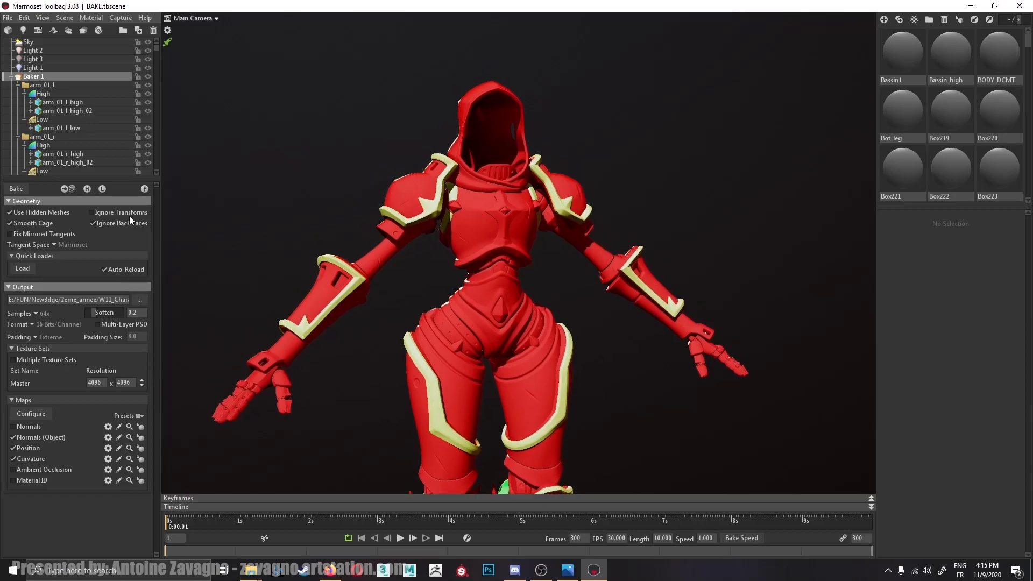
click(87, 189)
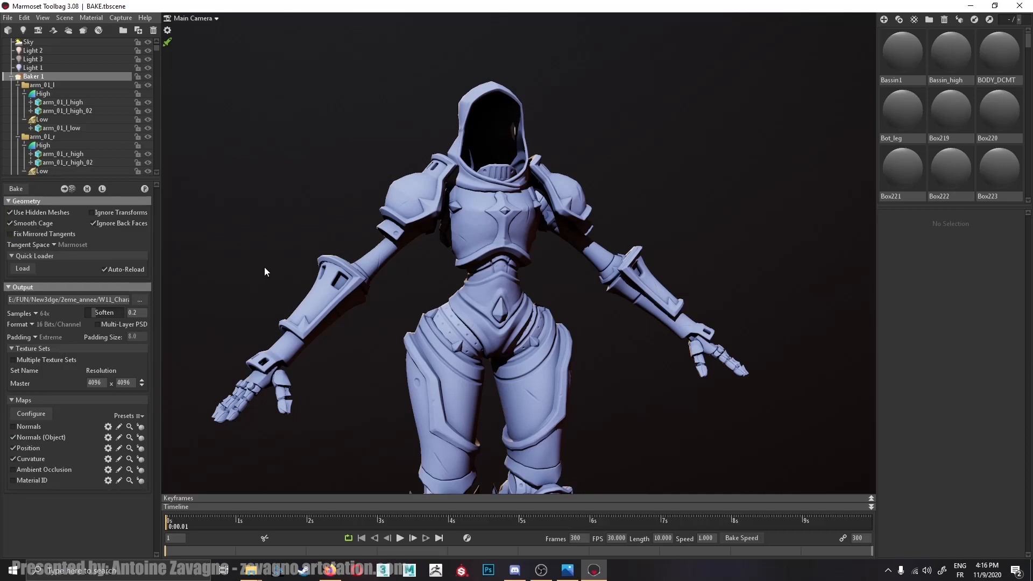
Select the low-poly group of arm_01_r, set its cage Max Offset to 5.572, and decline choosing a new output path.
middle_drag(527, 206, 541, 241)
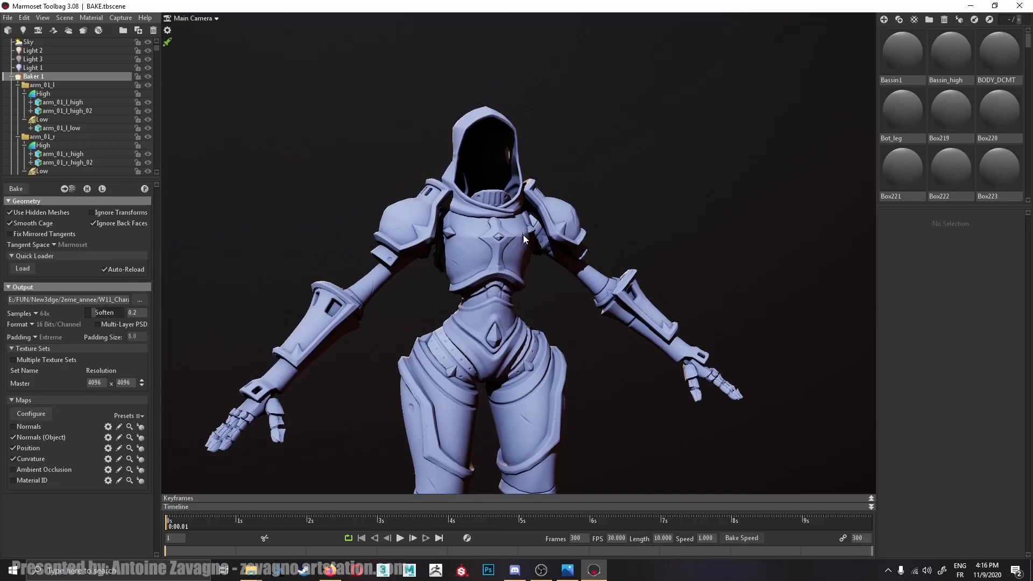
mouse_move(460, 210)
mouse_down()
mouse_move(469, 208)
mouse_move(450, 206)
mouse_up()
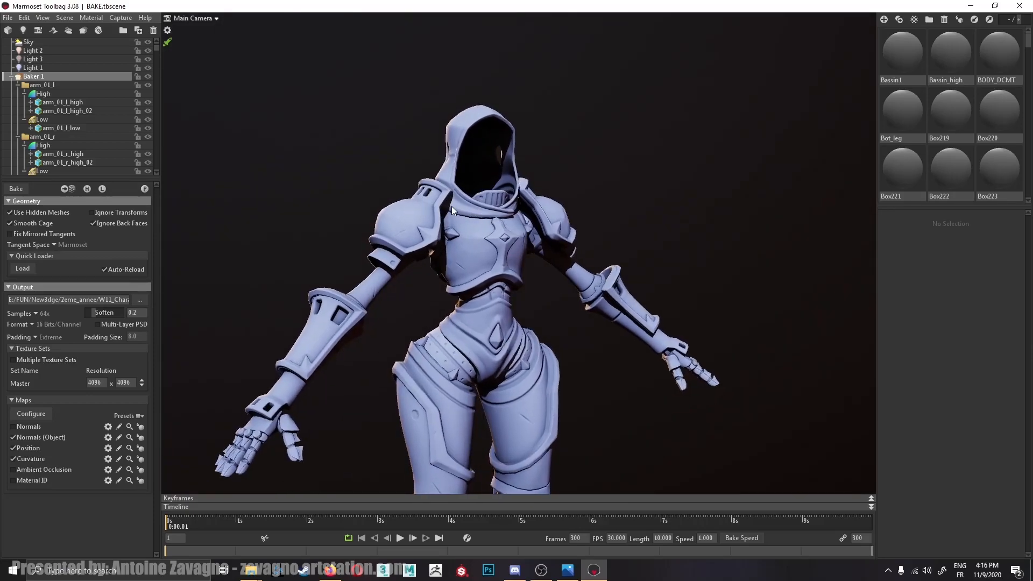
right_drag(414, 221, 386, 231)
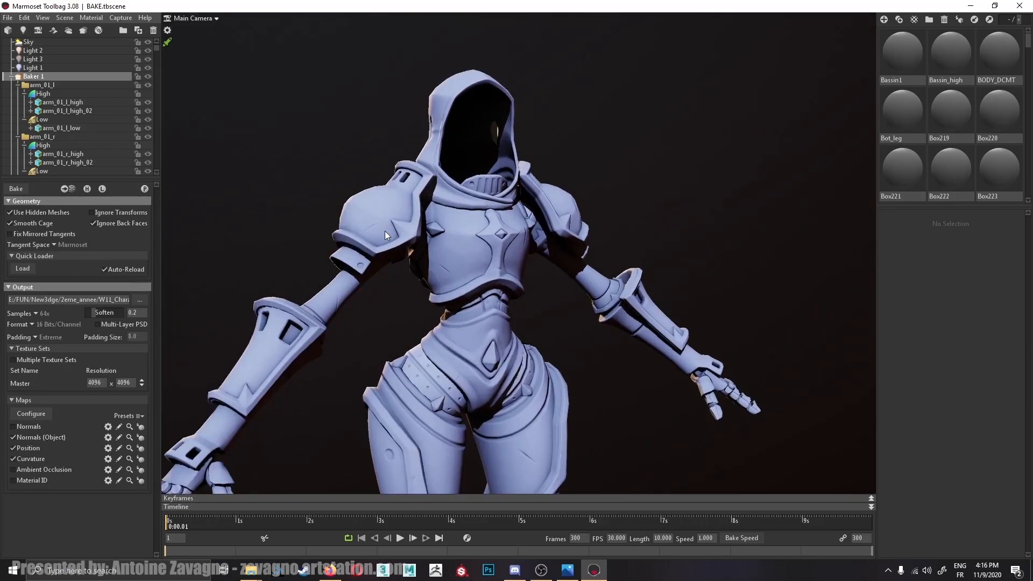
click(385, 230)
scroll(46, 131, down, 5)
scroll(46, 131, up, 1)
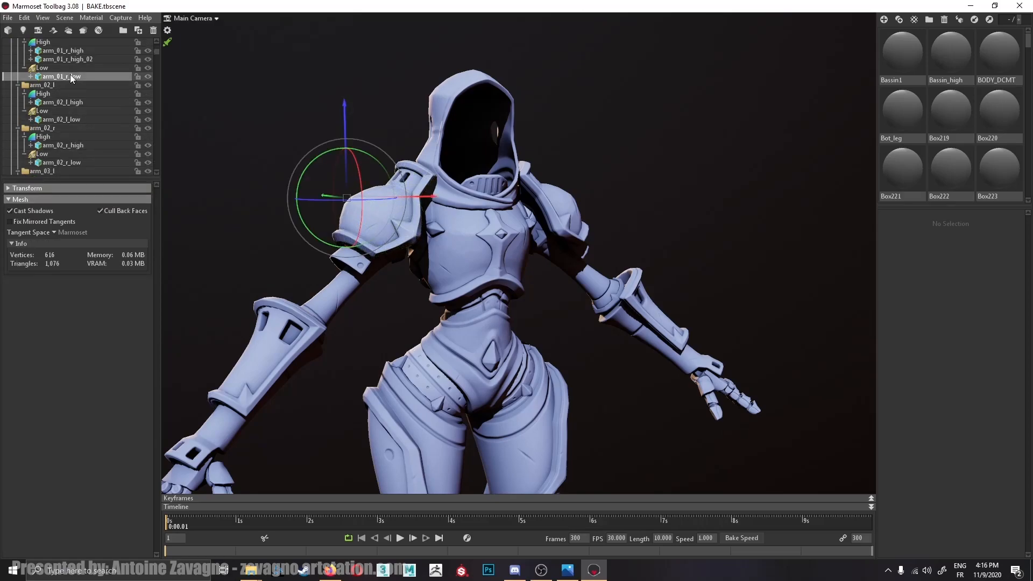
click(8, 188)
click(9, 189)
click(47, 69)
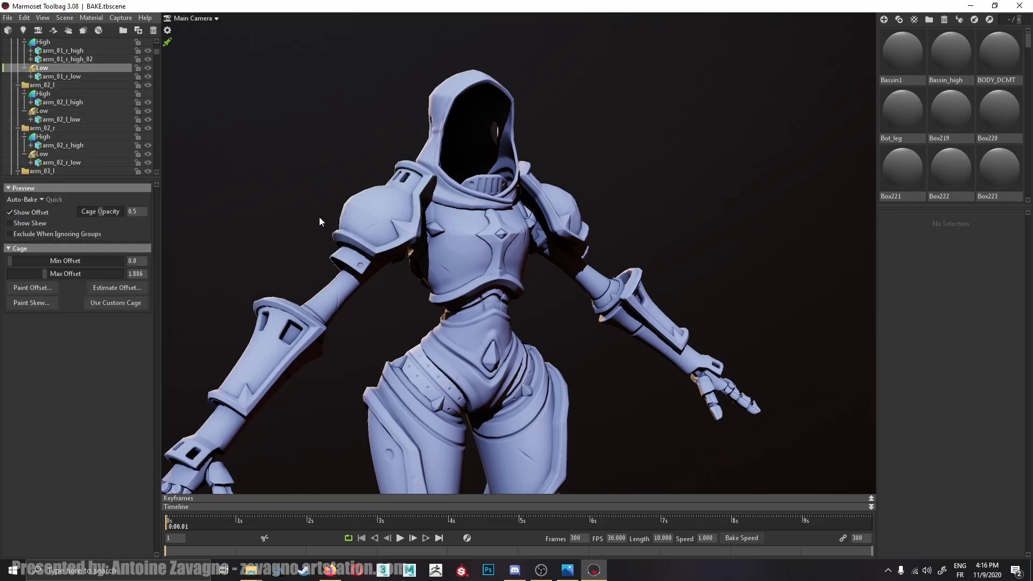
middle_drag(319, 221, 378, 233)
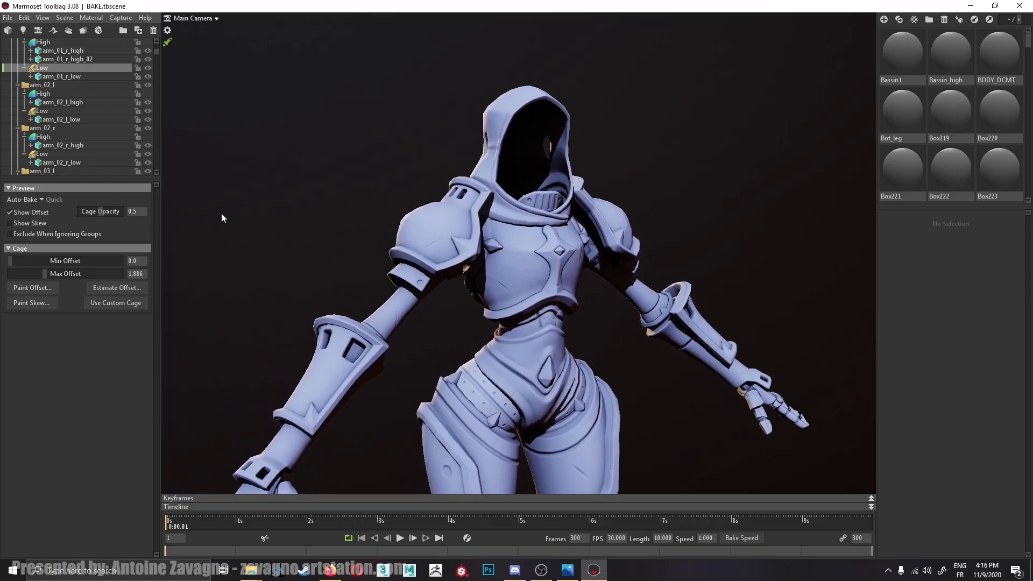
mouse_move(49, 274)
mouse_down()
mouse_move(129, 273)
mouse_move(60, 275)
mouse_up()
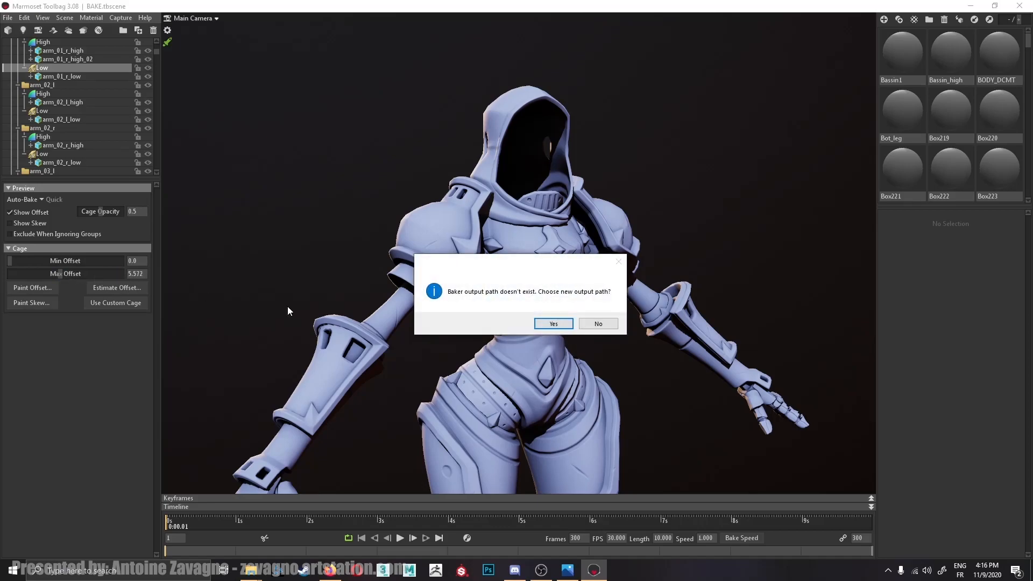
click(596, 324)
middle_drag(284, 207, 287, 244)
drag(356, 234, 640, 174)
drag(607, 200, 510, 207)
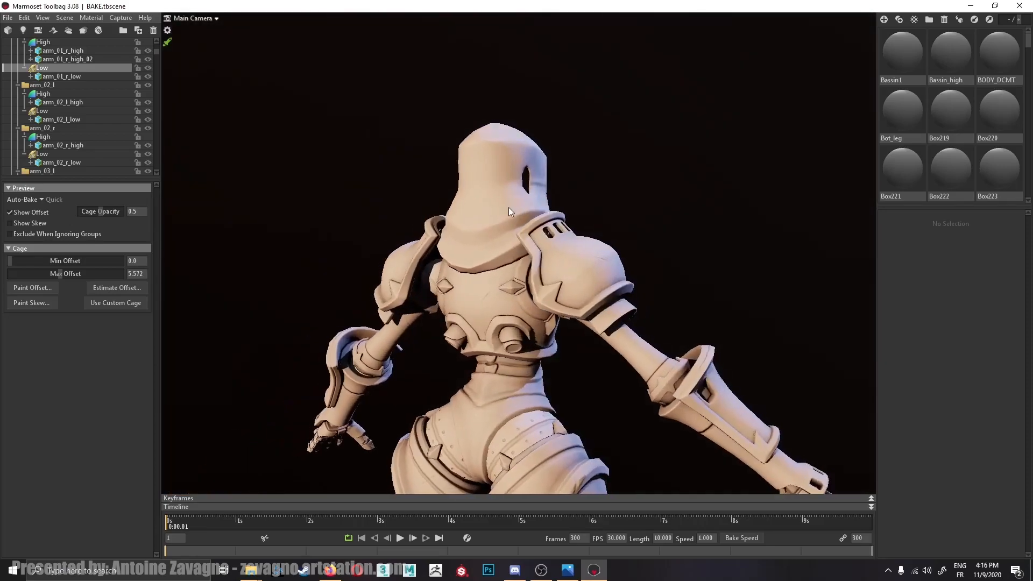
drag(608, 212, 531, 240)
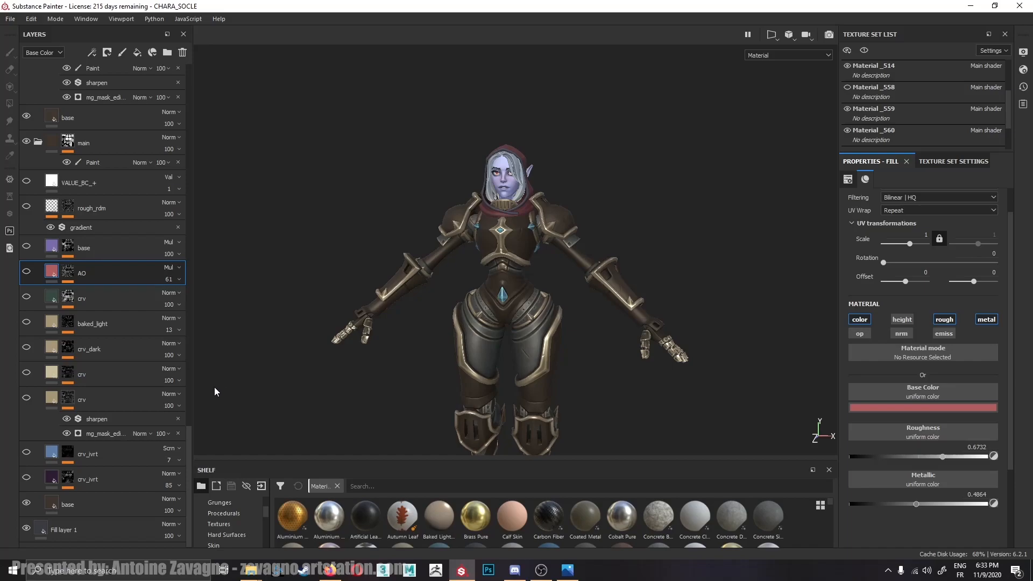
Switch to Substance Painter with the CHARA_SOCLE project, select the lowest base layer and show the crv layer that has the sharpen filter.
click(75, 511)
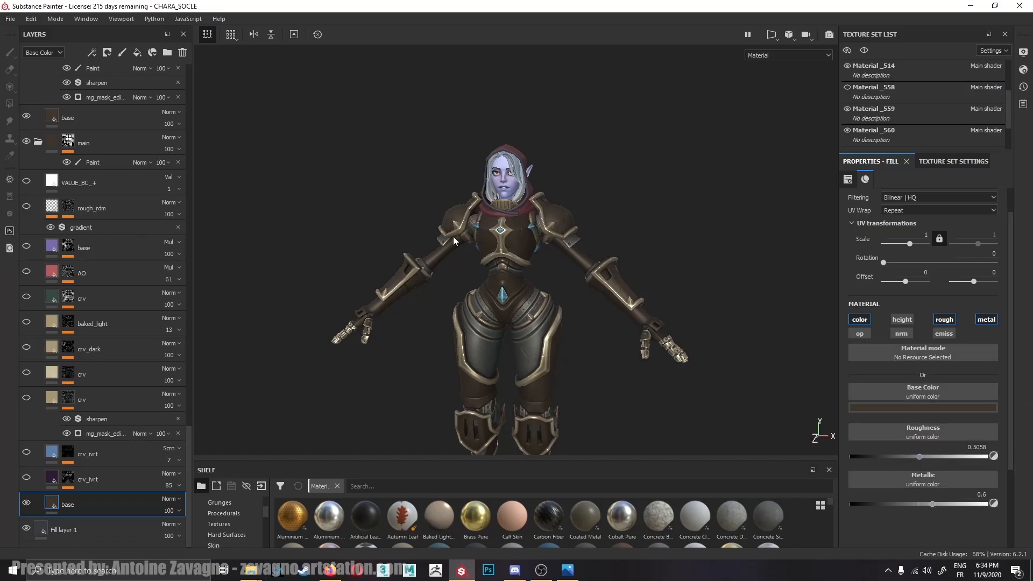
alt+middle_drag(635, 289, 631, 271)
alt+drag(574, 257, 603, 262)
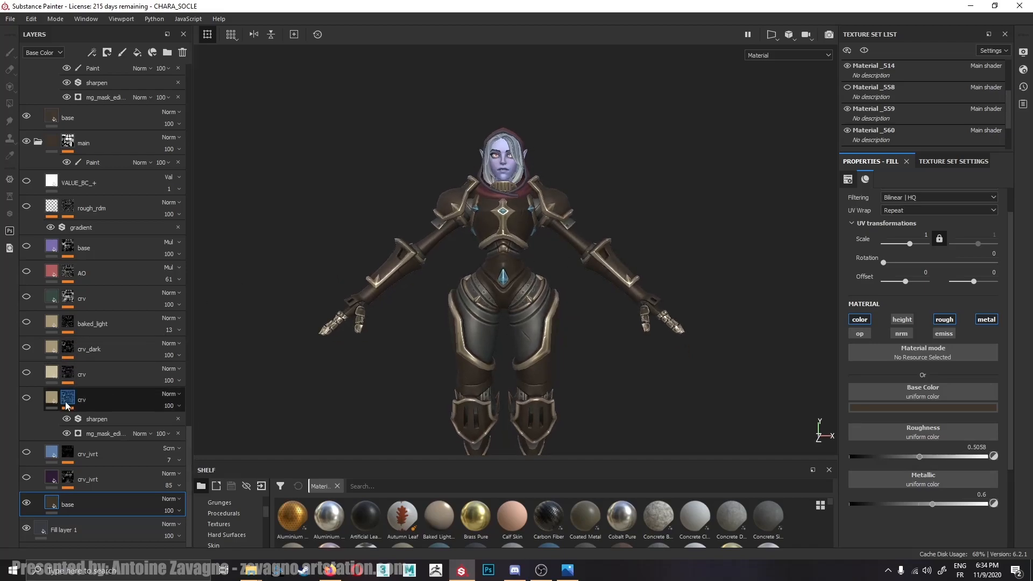
click(27, 398)
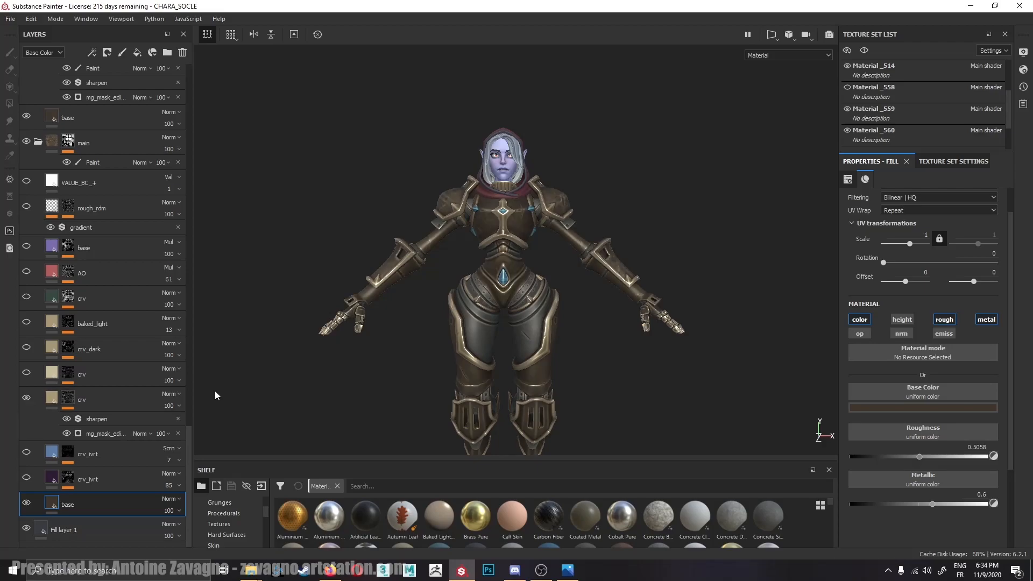
Show the second beige crv layer, directly below crv_dark, and inspect the added edge highlights on the armour.
alt+middle_drag(447, 283, 447, 302)
alt+drag(447, 302, 496, 300)
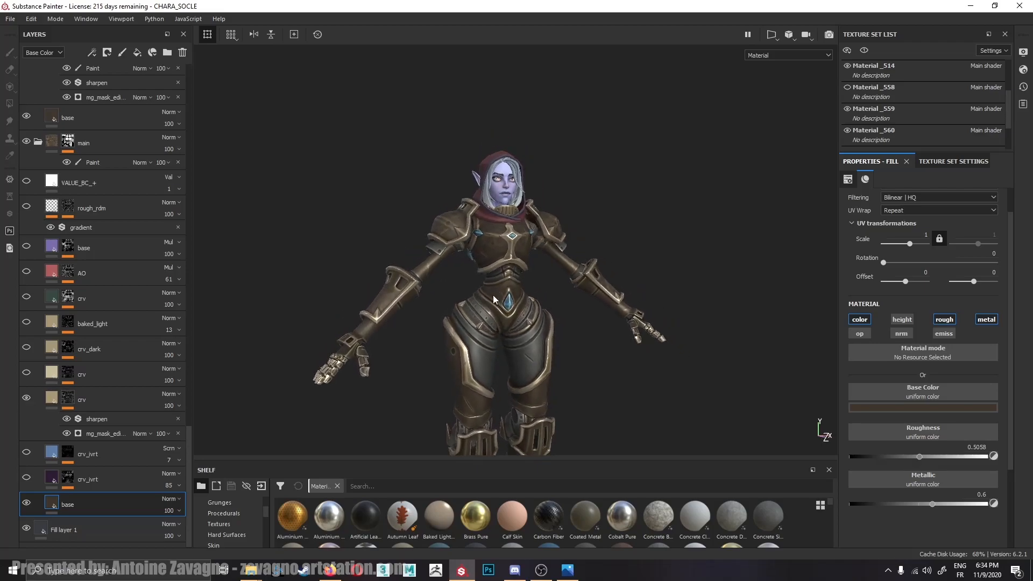
scroll(479, 263, up, 3)
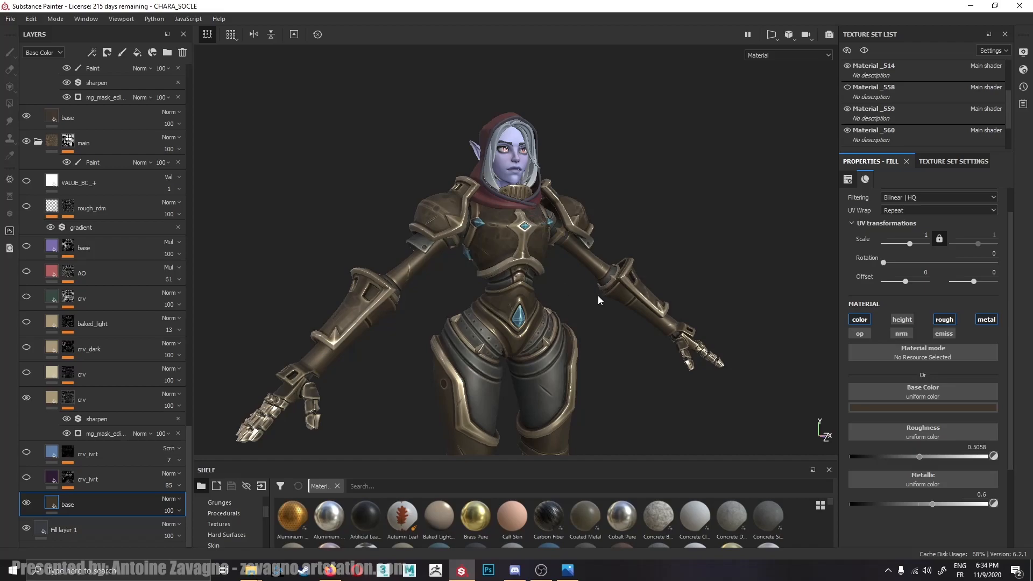
alt+drag(600, 300, 586, 312)
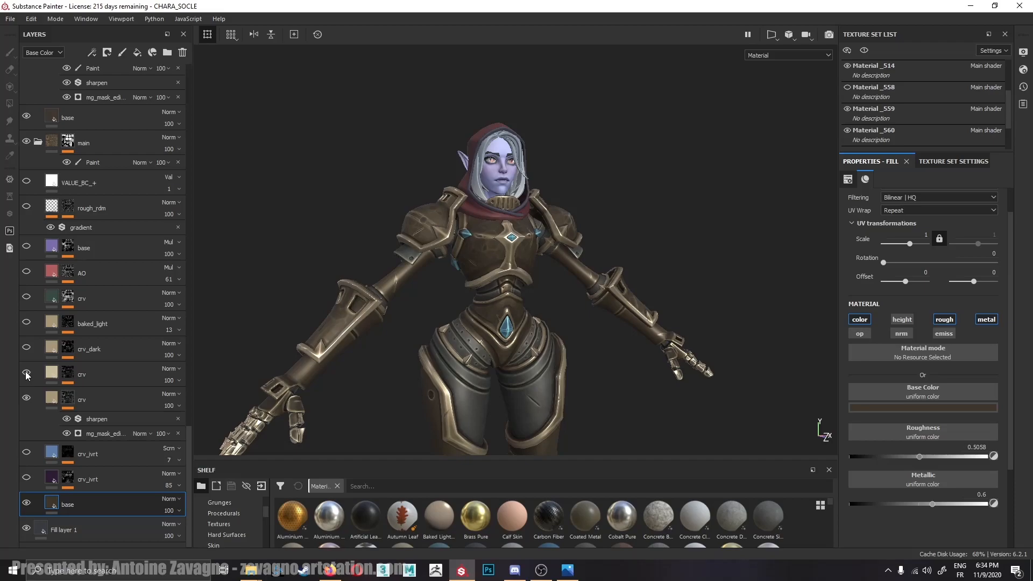
alt+drag(432, 245, 466, 247)
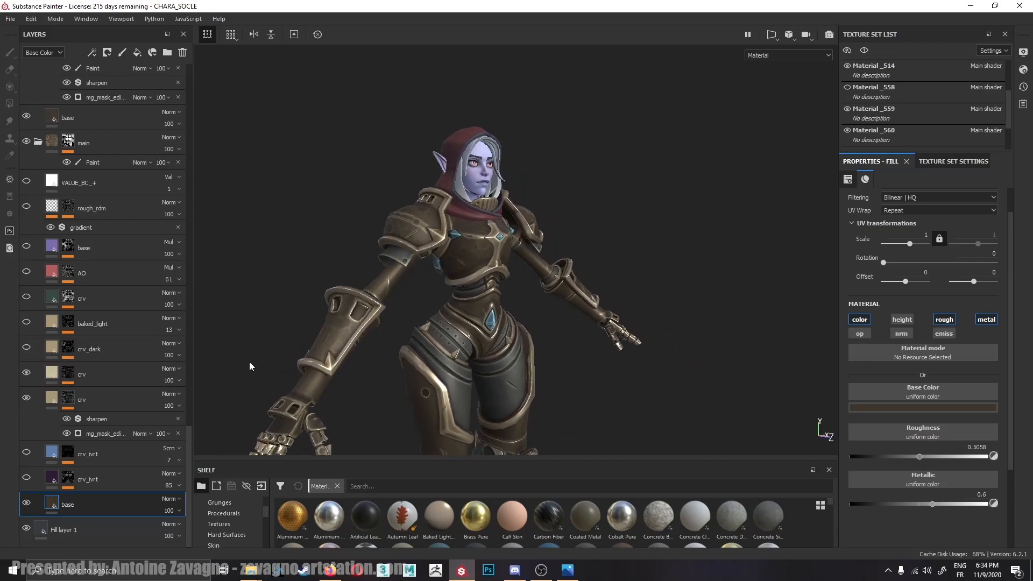
Open the Mask Editor generator in the lower beige crv layer's mask, view the available generators and examine its Curvature parameters.
click(71, 402)
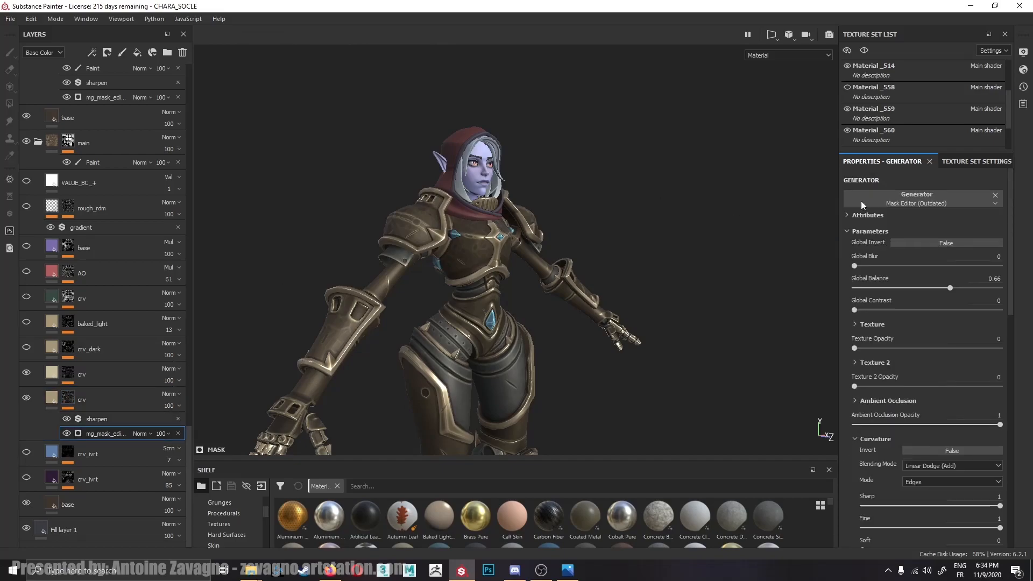
click(921, 194)
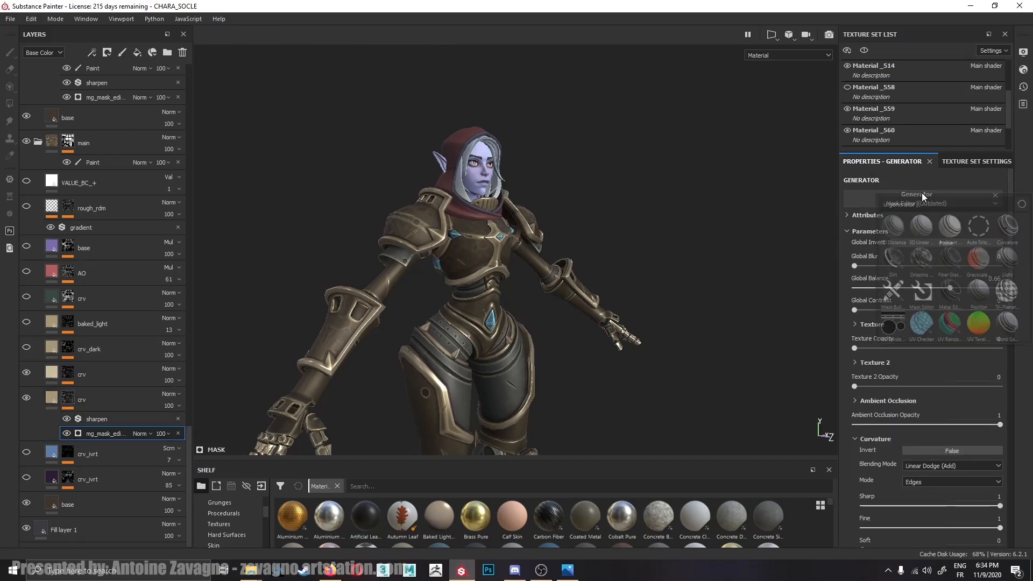
click(960, 182)
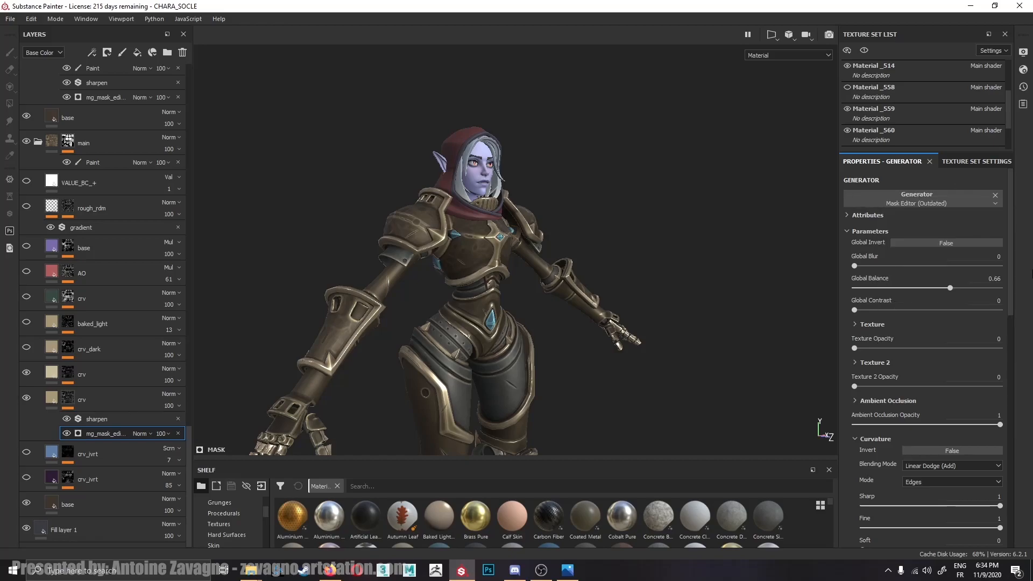
scroll(893, 368, down, 2)
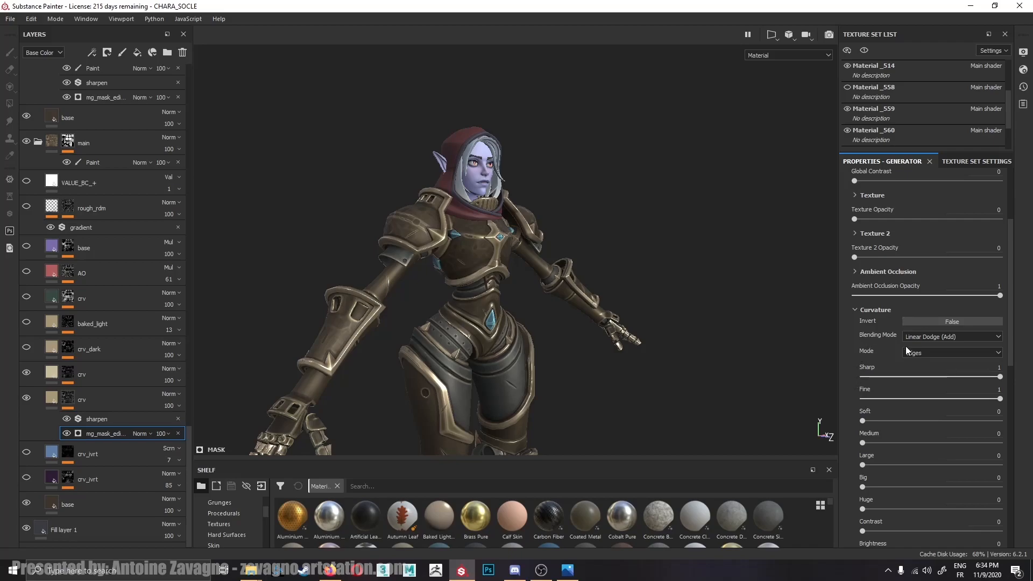
Show the crv_dark layer and compare the armour with and without it, leaving the layer visible.
alt+drag(525, 170, 466, 221)
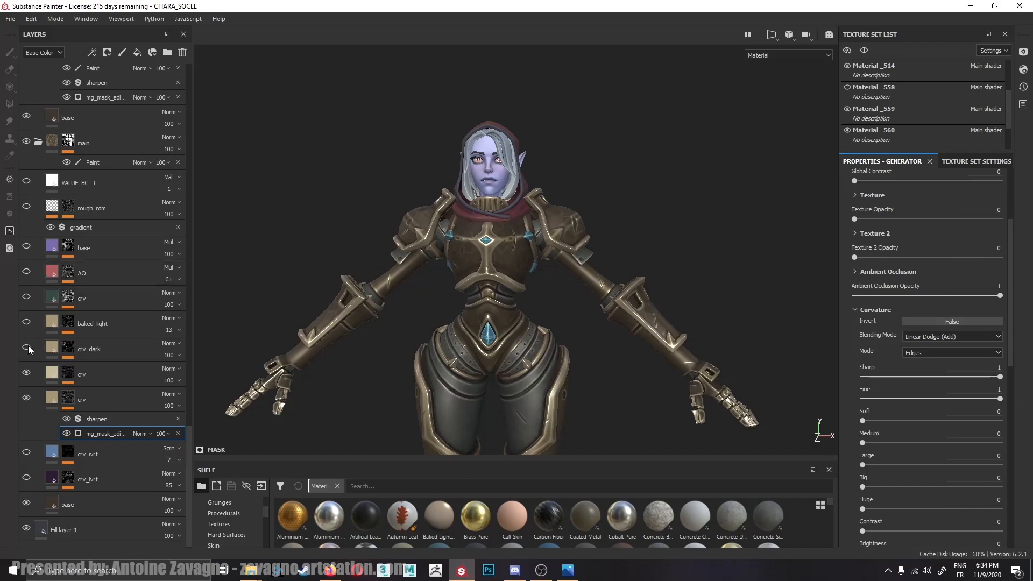
scroll(492, 268, up, 2)
alt+drag(492, 268, 449, 268)
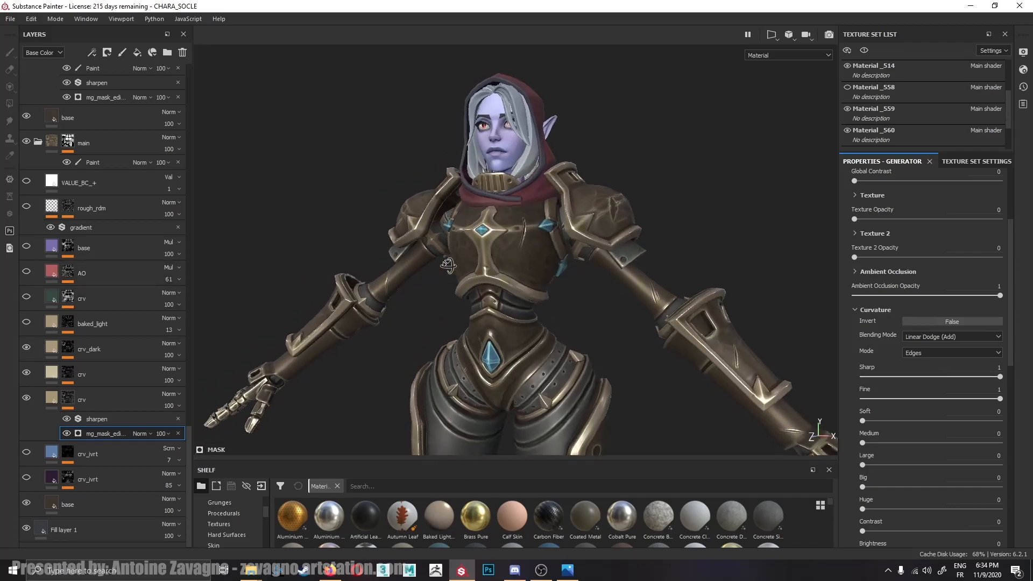
scroll(495, 266, up, 2)
click(64, 303)
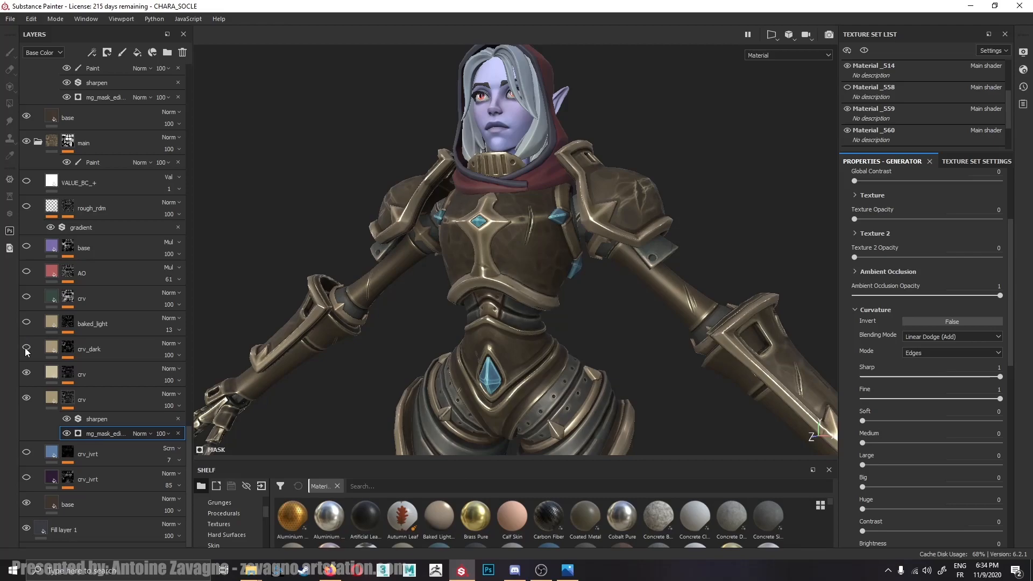
alt+drag(379, 369, 496, 282)
scroll(433, 366, down, 3)
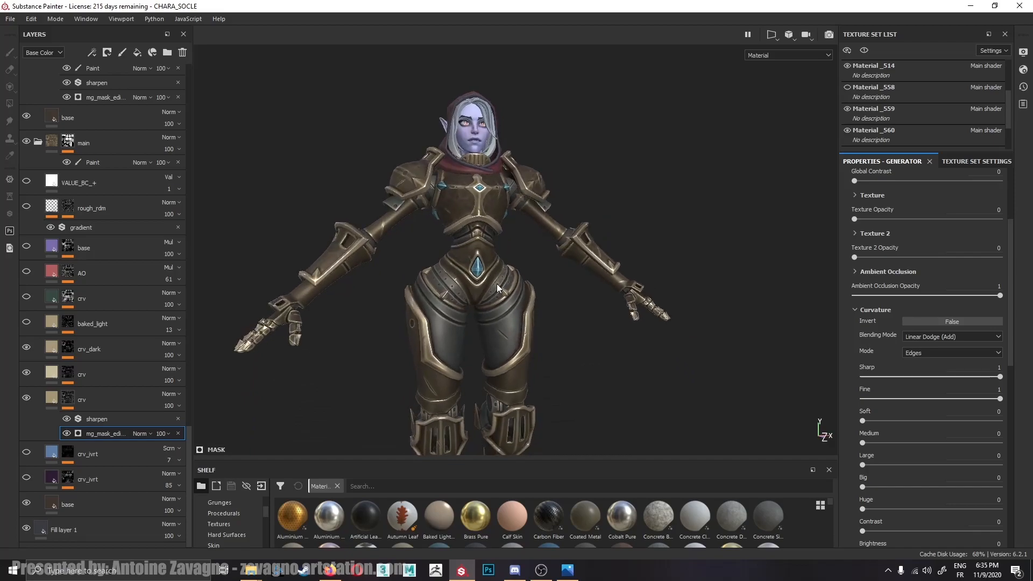
alt+drag(496, 283, 516, 269)
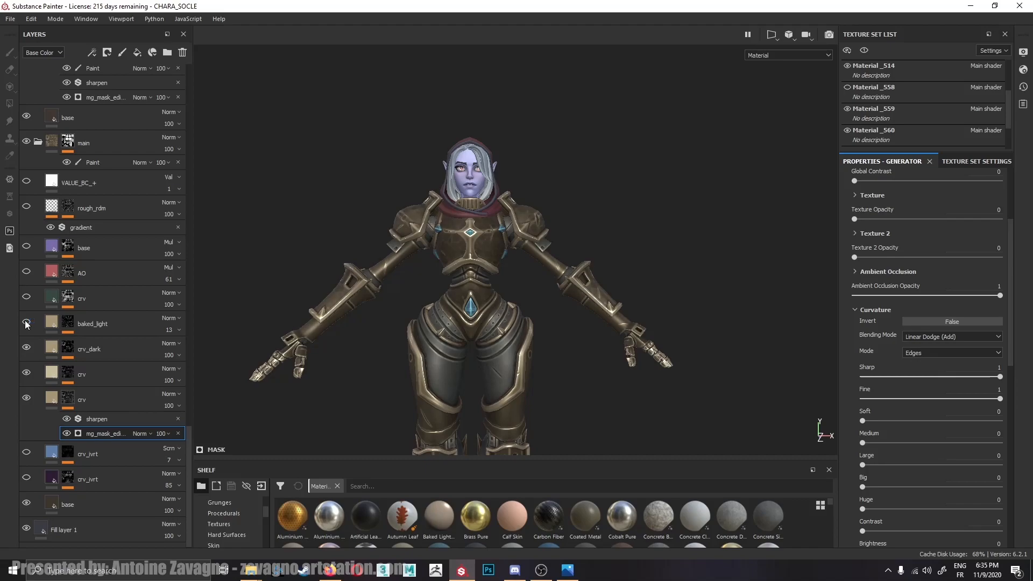
Show the baked_light layer, open its mask's World Space Normals generator and examine the generator choices and the lighting on the armour.
click(65, 325)
click(107, 360)
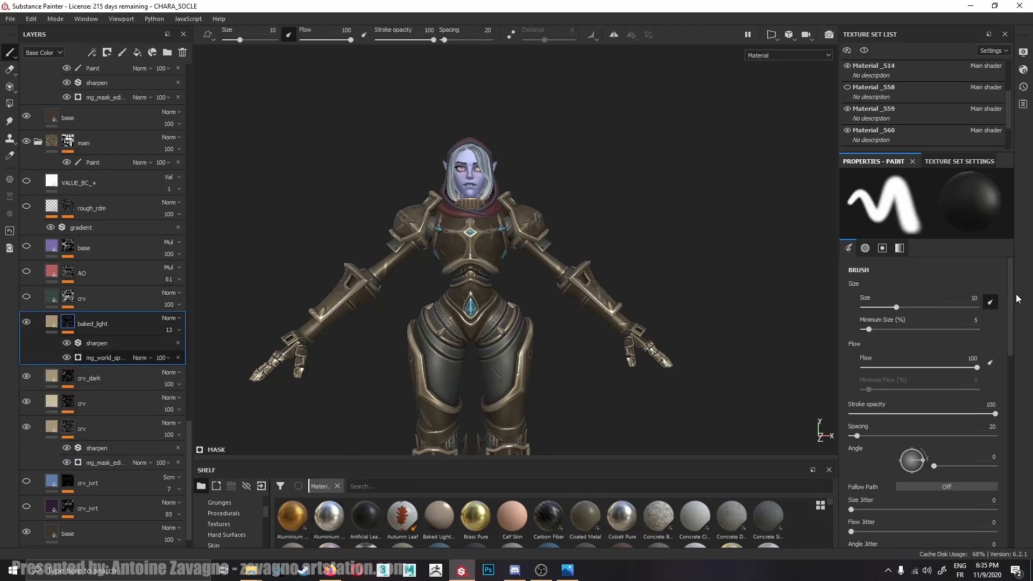
click(937, 202)
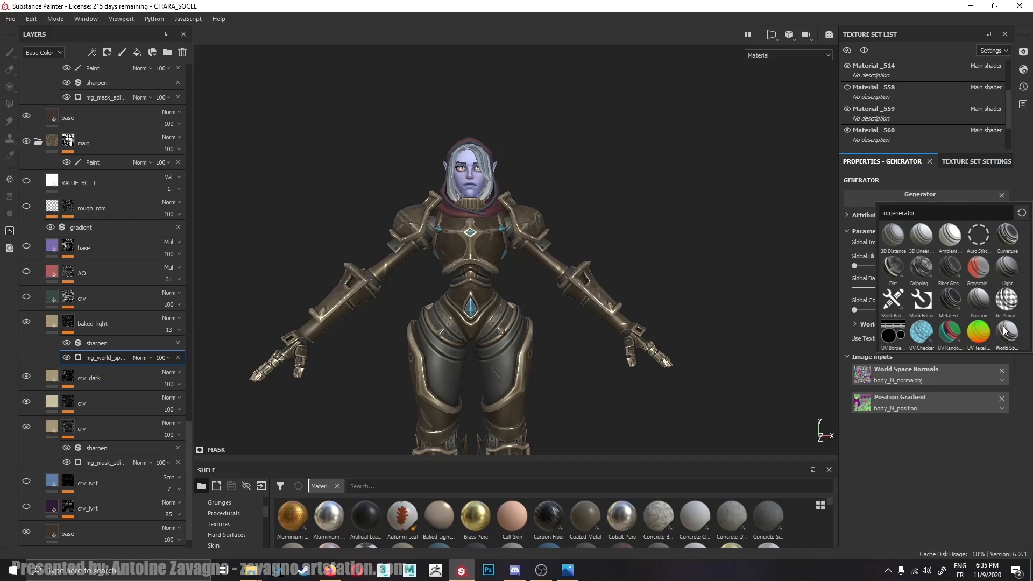
click(912, 191)
click(601, 214)
alt+drag(602, 214, 467, 202)
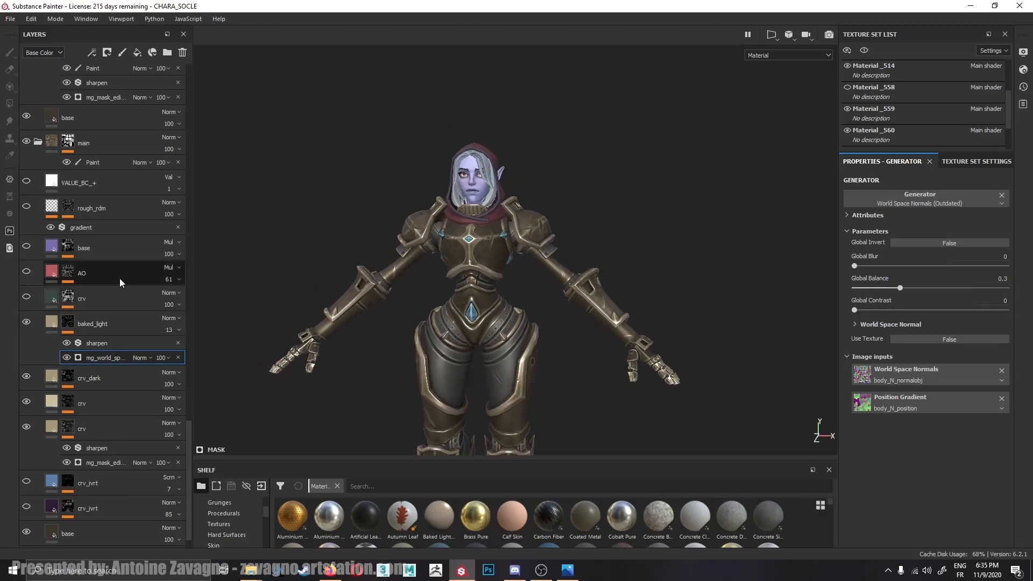
Show the dark green crv layer above baked_light, open its fill properties and inspect its effect on the chest armour.
click(26, 297)
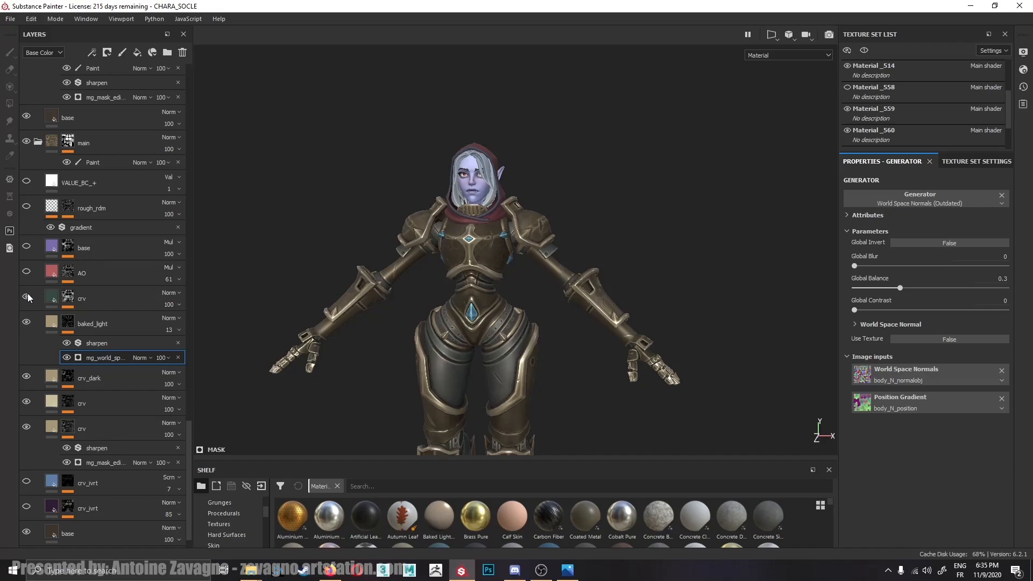
scroll(463, 229, up, 4)
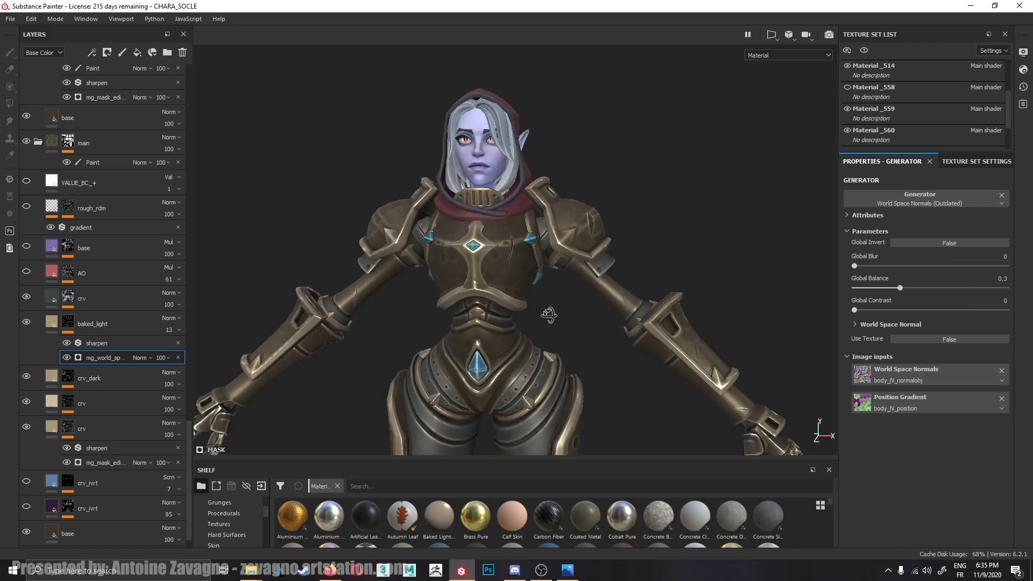
alt+drag(552, 315, 581, 317)
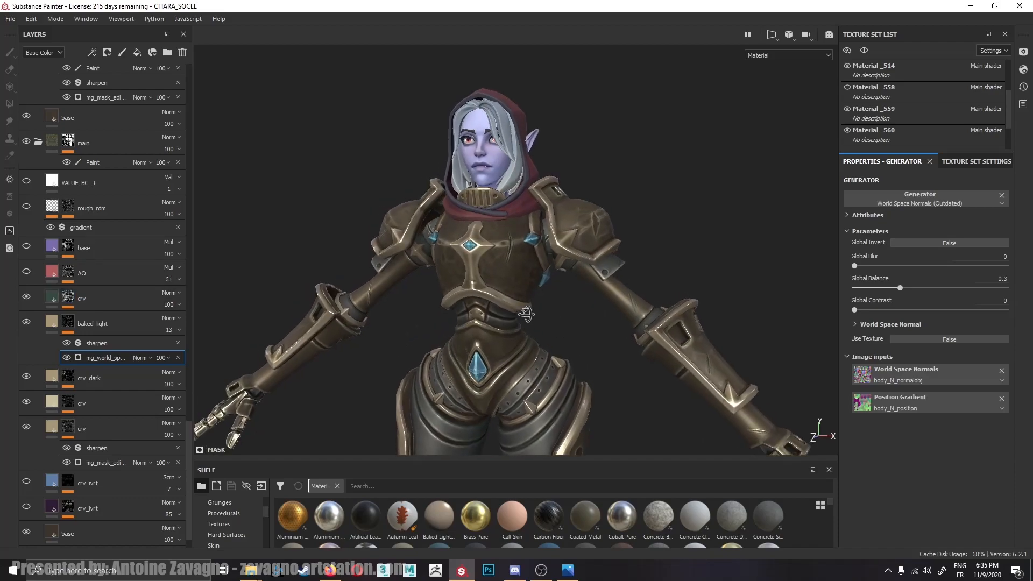
click(48, 300)
scroll(476, 302, up, 5)
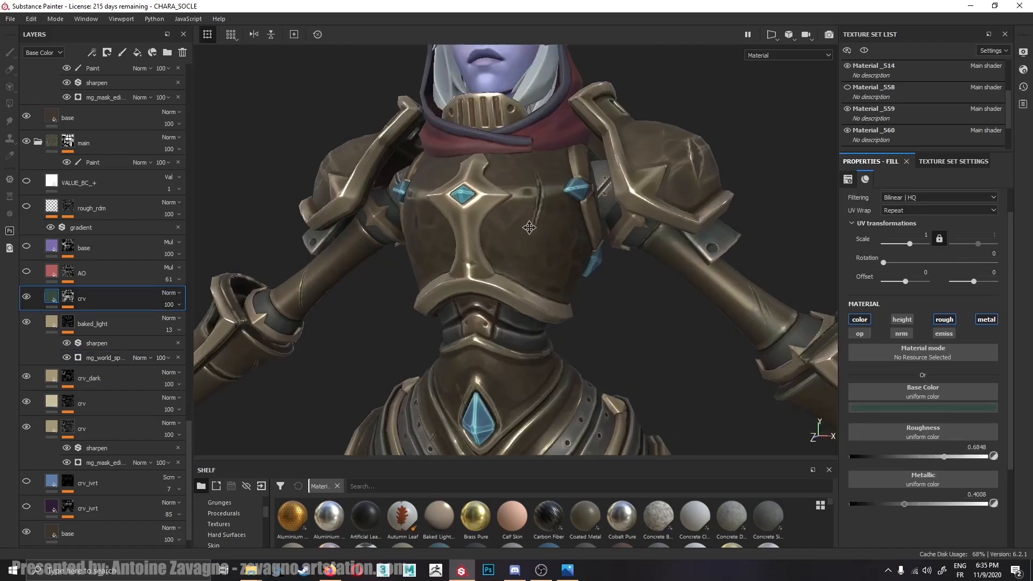
alt+middle_drag(529, 228, 528, 277)
alt+drag(512, 281, 475, 277)
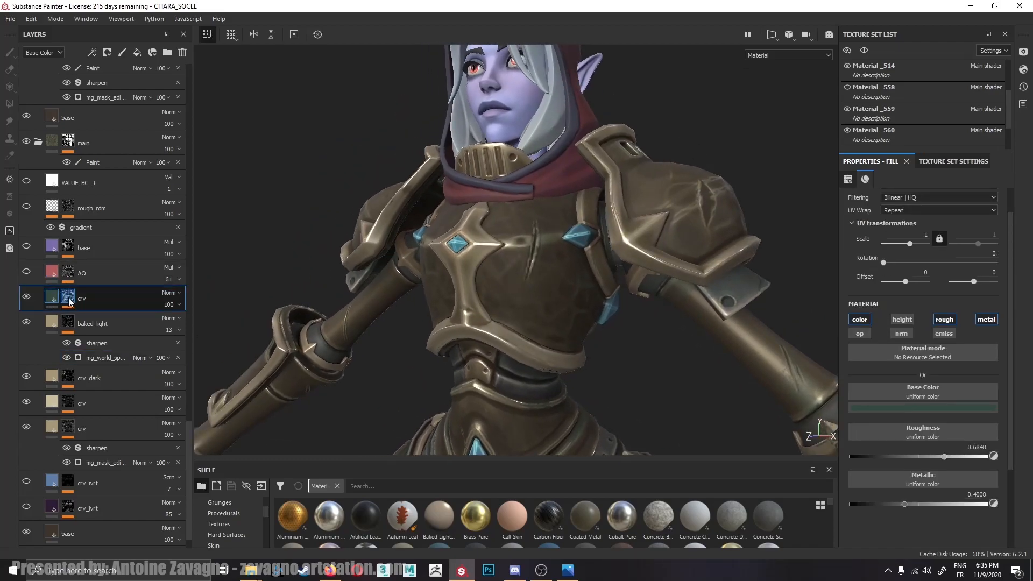
Display the green crv layer's mask alone and compare it with and without the ratio_grunge fill, leaving the fill enabled.
click(69, 301)
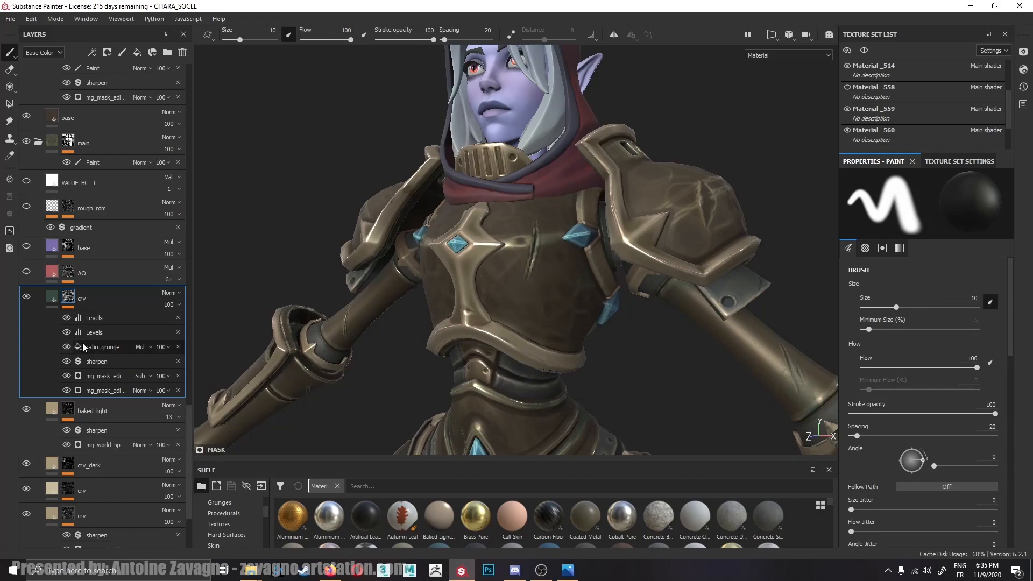
alt+click(68, 297)
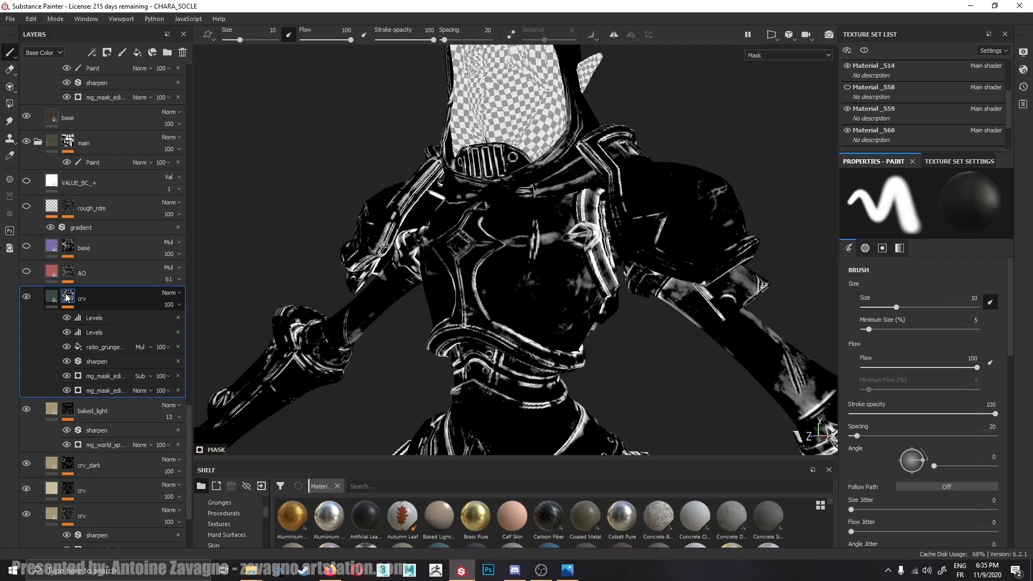
click(67, 346)
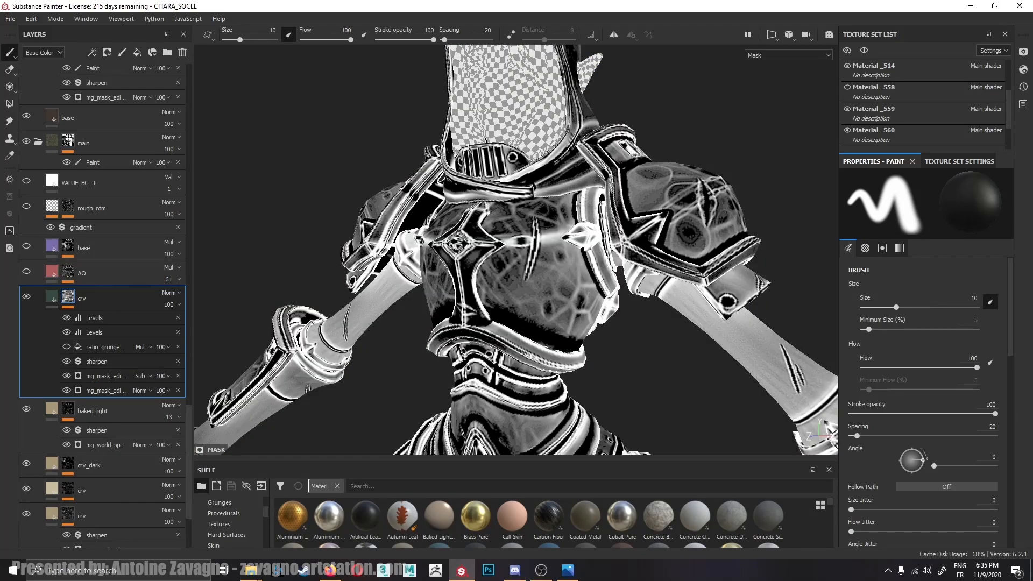
alt+drag(346, 226, 495, 267)
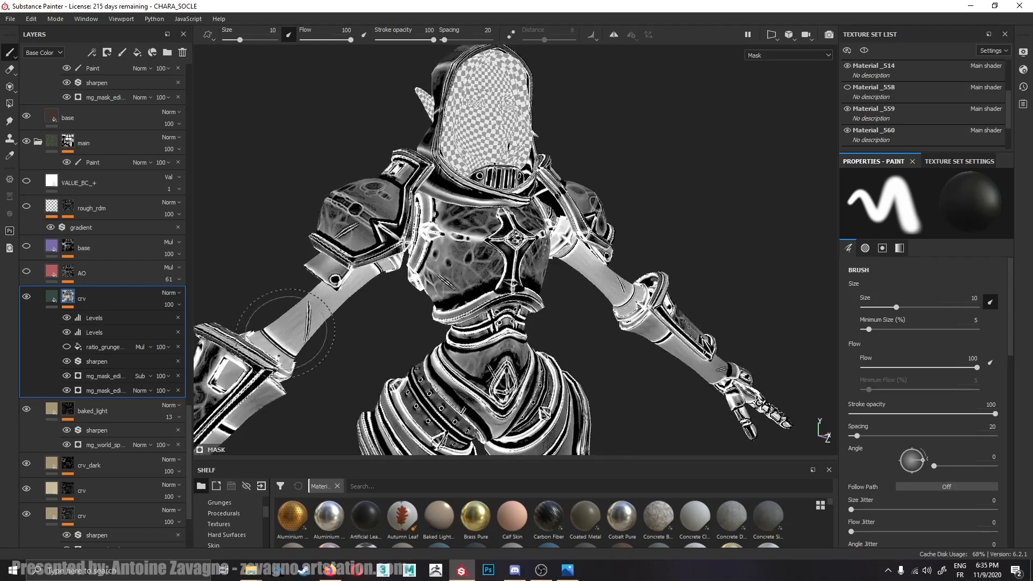
click(67, 347)
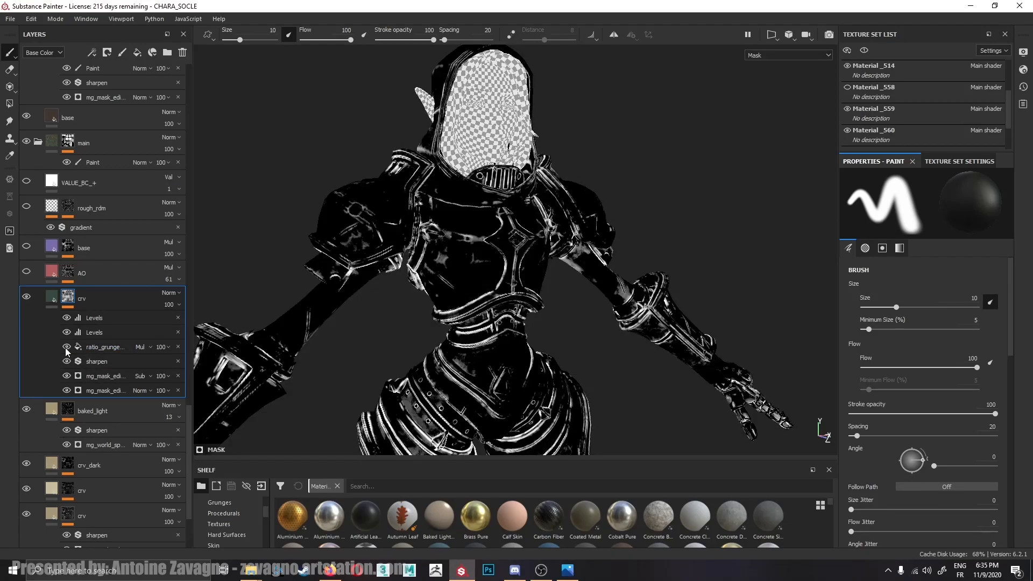
scroll(489, 254, down, 5)
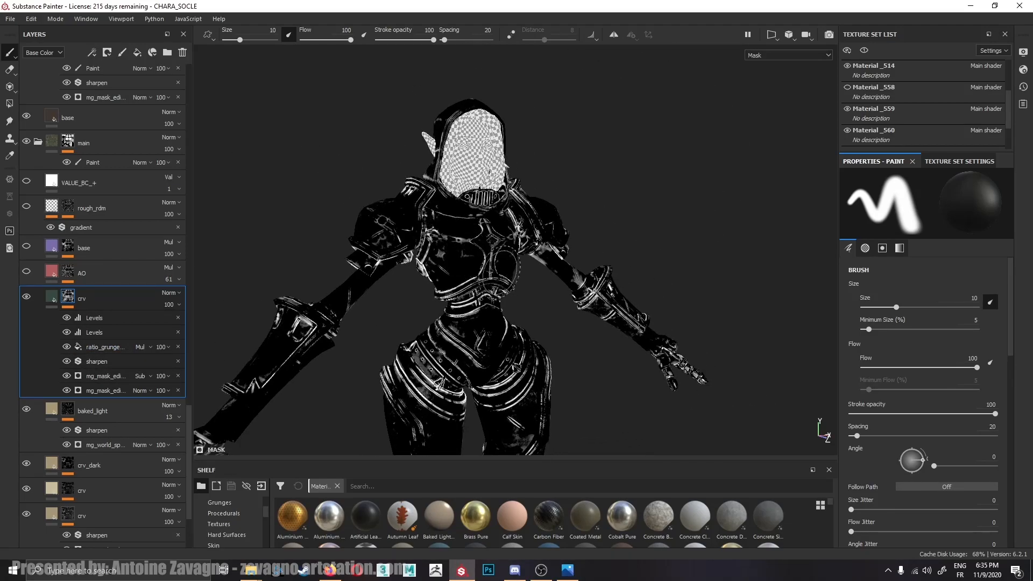
alt+middle_drag(489, 262, 507, 220)
alt+drag(507, 219, 482, 214)
Return from the mask display to the green crv layer's fill and review the full character in the material view.
click(52, 297)
alt+middle_drag(605, 205, 592, 253)
alt+drag(593, 253, 557, 255)
alt+right_drag(557, 255, 618, 319)
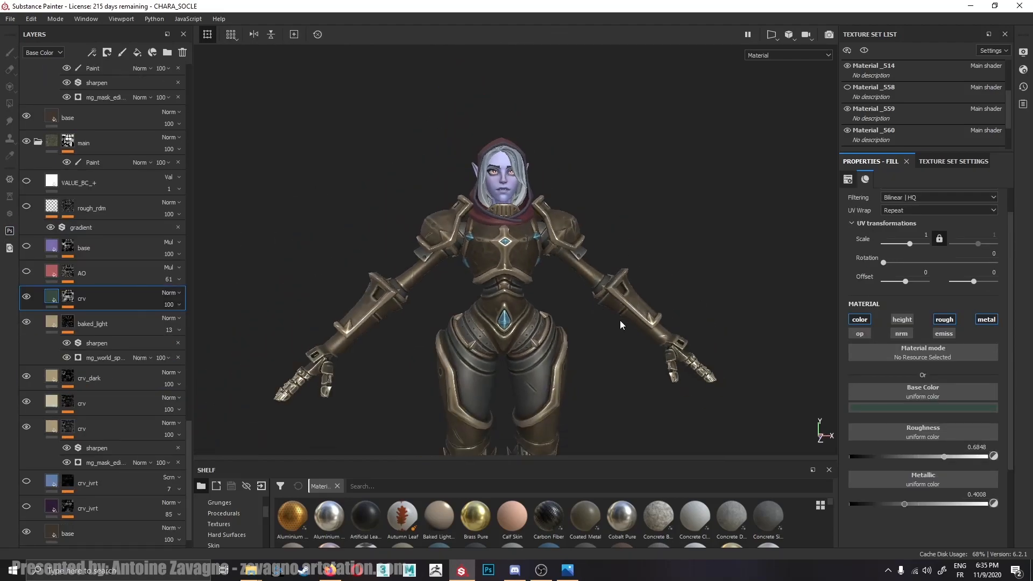
alt+middle_drag(618, 319, 597, 272)
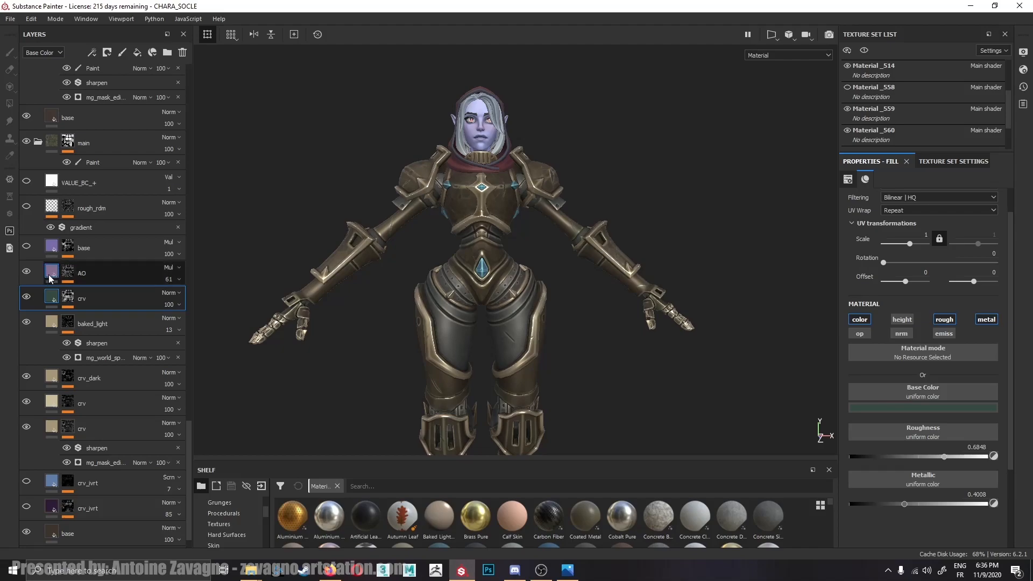
Show the AO layer, open its fill properties and examine its red base colour, roughness and metallic settings against the armour.
click(90, 265)
alt+middle_drag(719, 164, 709, 205)
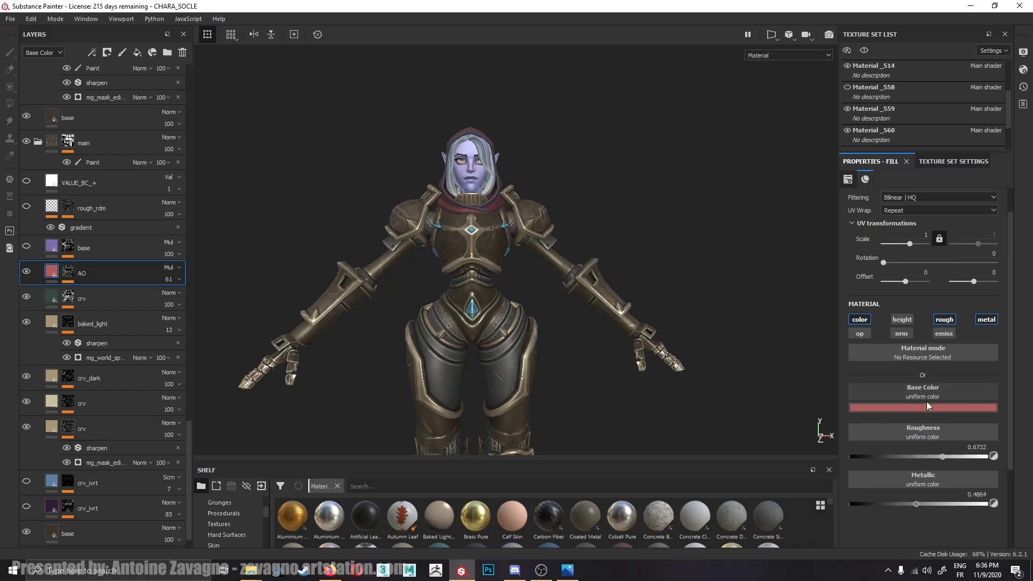
alt+middle_drag(433, 176, 444, 207)
alt+drag(444, 210, 514, 247)
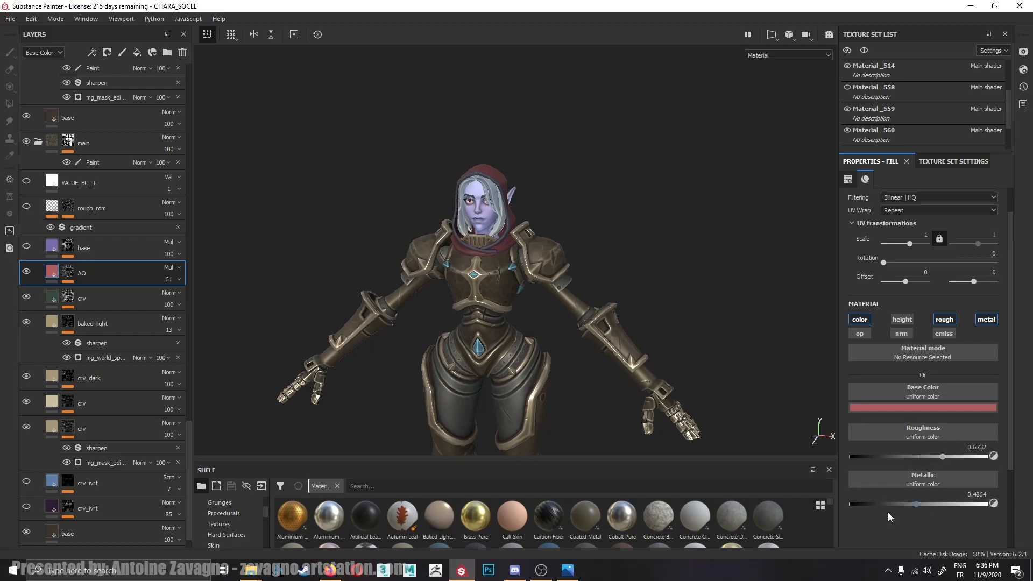
alt+drag(399, 257, 432, 271)
alt+middle_drag(570, 315, 576, 217)
alt+right_drag(575, 218, 525, 271)
alt+middle_drag(525, 267, 526, 284)
alt+drag(525, 284, 498, 270)
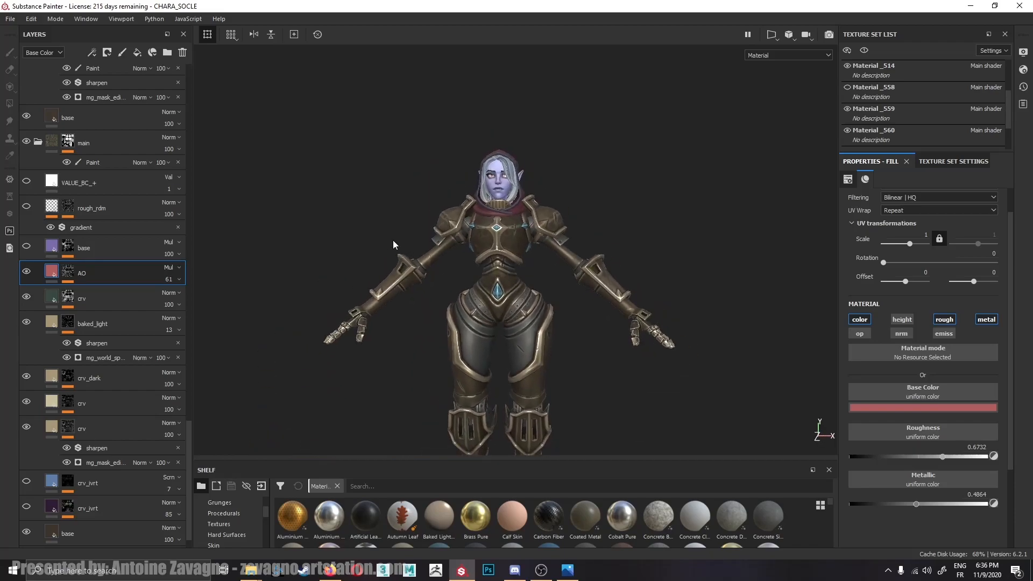
Show the purple base layer above AO, open its fill properties and inspect its Multiply effect on the armour from several angles.
click(30, 256)
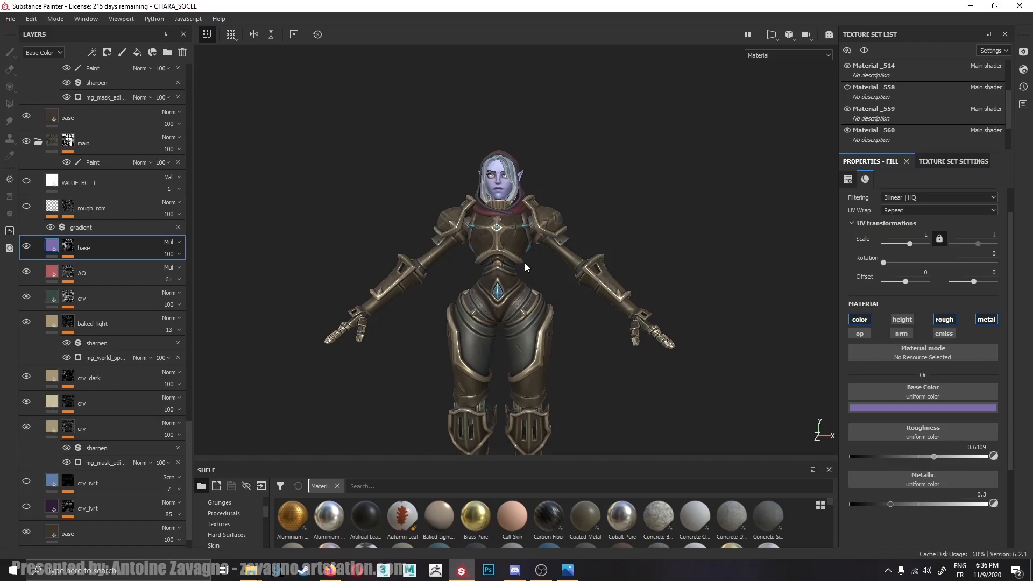
alt+drag(531, 266, 485, 337)
alt+drag(443, 303, 520, 256)
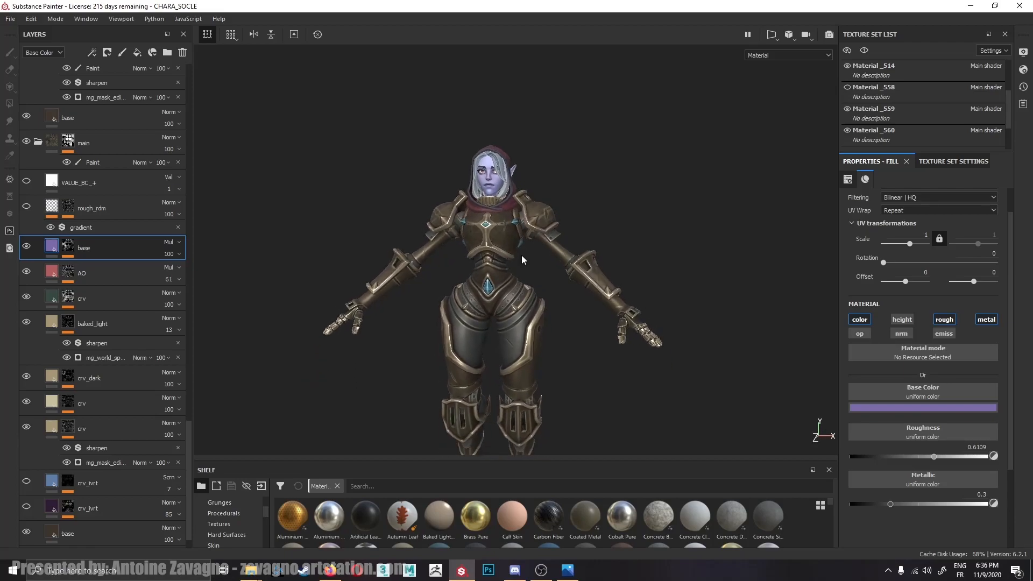
mouse_move(393, 230)
alt+mouse_down()
mouse_move(396, 253)
mouse_move(395, 233)
alt+mouse_up()
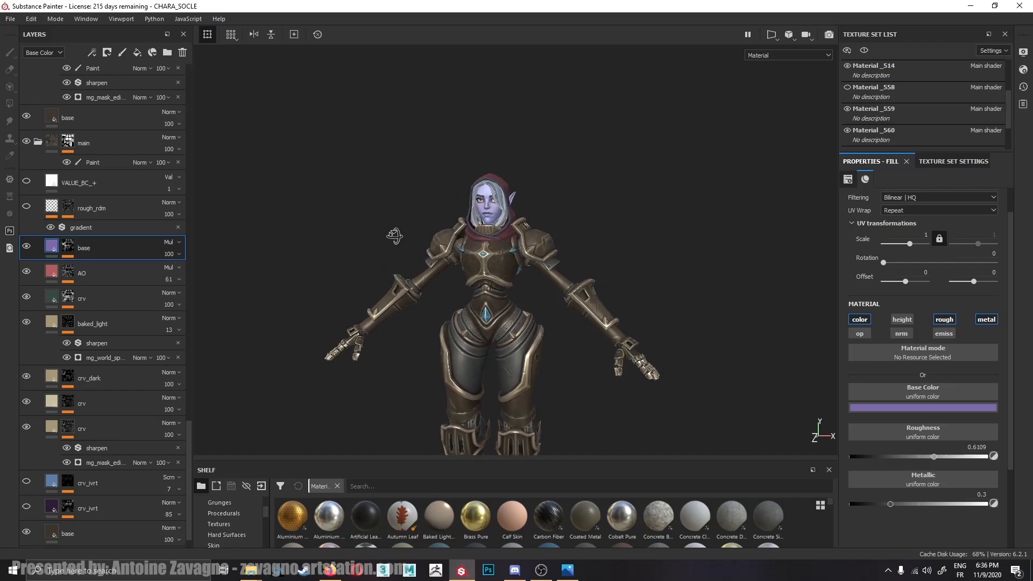
alt+drag(404, 288, 408, 248)
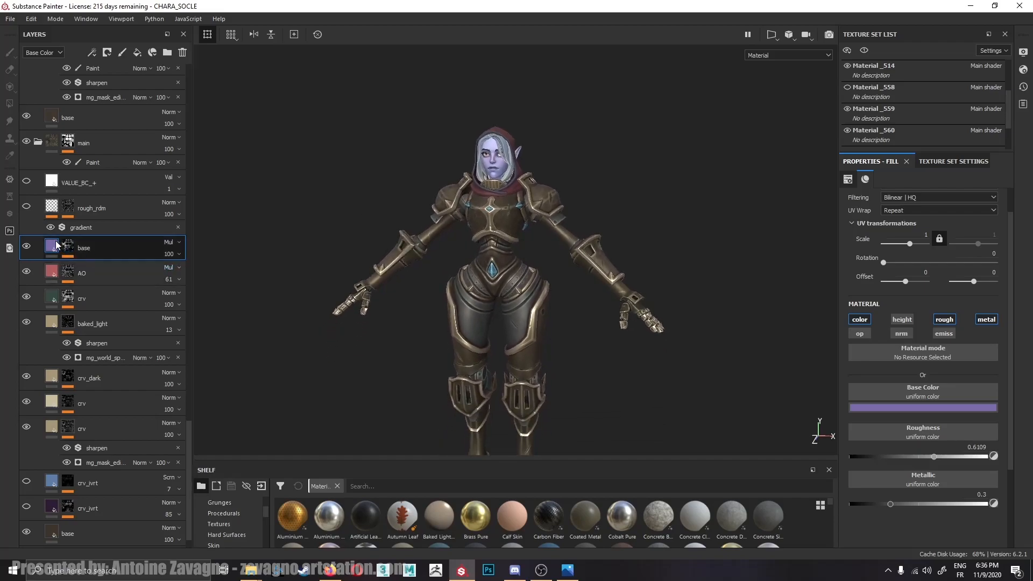
alt+drag(438, 225, 449, 251)
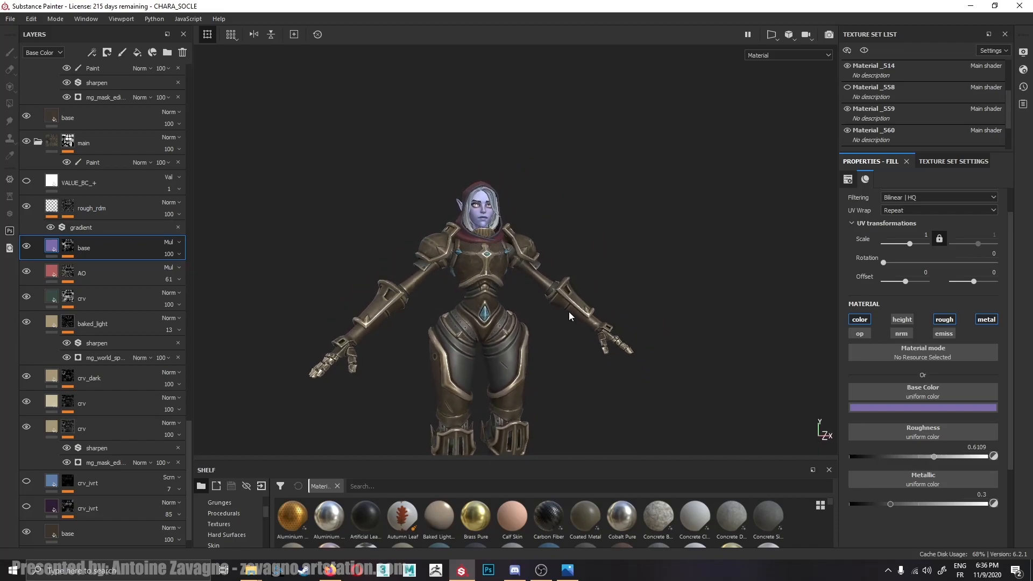
Show the rough_rdm layer and display its grunge mask alone on the character.
click(69, 210)
alt+click(69, 209)
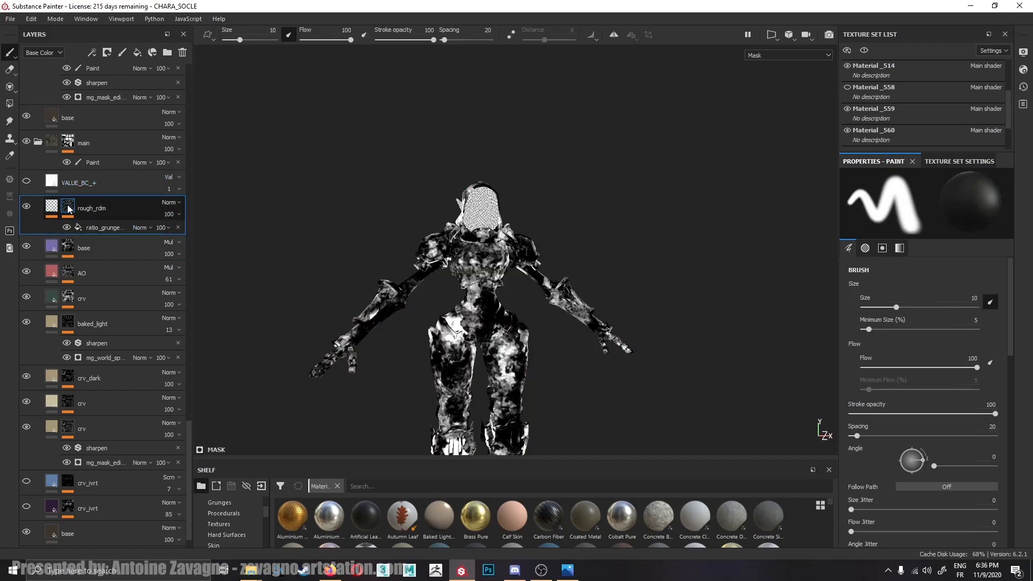
alt+drag(473, 322, 467, 307)
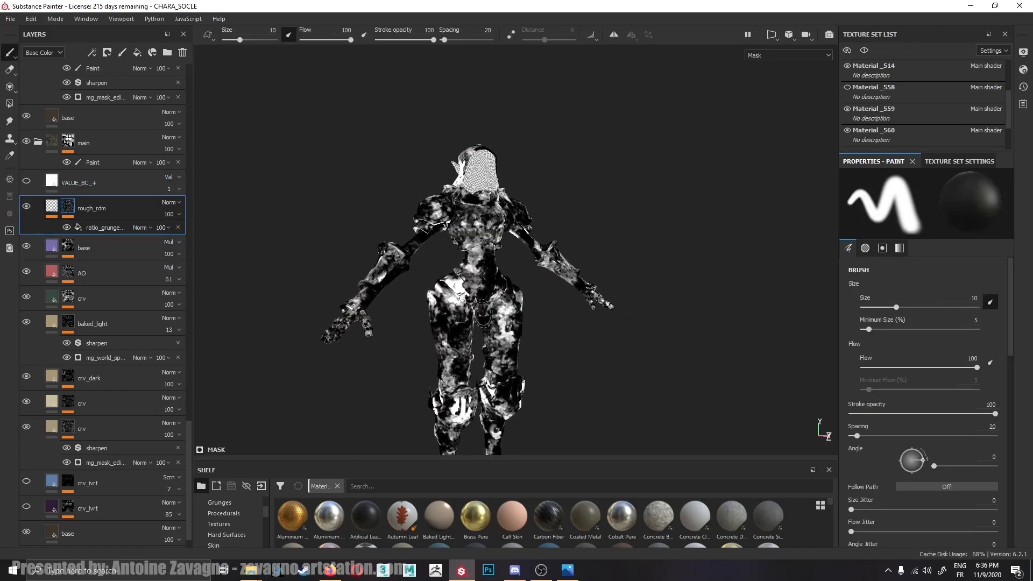
Open the rough_rdm layer's fill properties and examine its roughness and metallic variation across the armour.
click(54, 208)
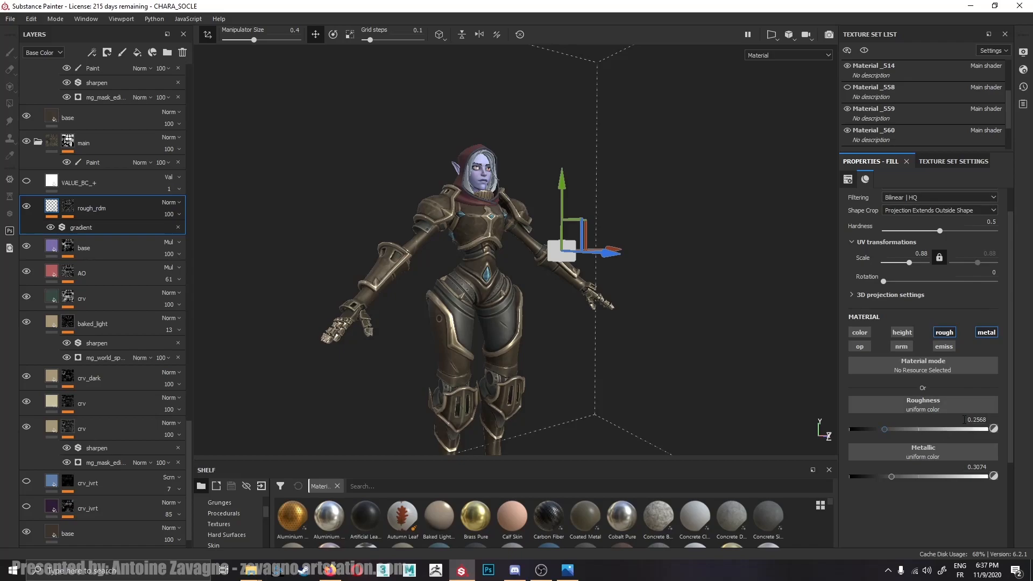
alt+middle_drag(591, 171, 586, 208)
alt+drag(631, 202, 562, 201)
alt+middle_drag(567, 243, 564, 208)
alt+drag(564, 208, 453, 199)
alt+middle_drag(553, 291, 553, 249)
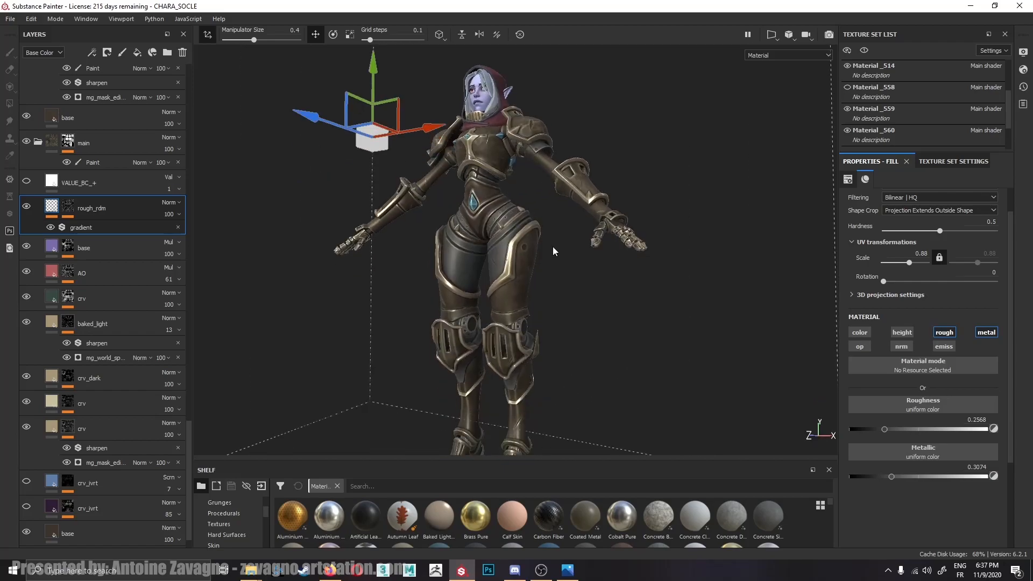
alt+drag(433, 259, 457, 274)
Show the dark purple and blue crv_ivrt layers above the lowest base layer and inspect their effect on the armour.
scroll(145, 434, down, 1)
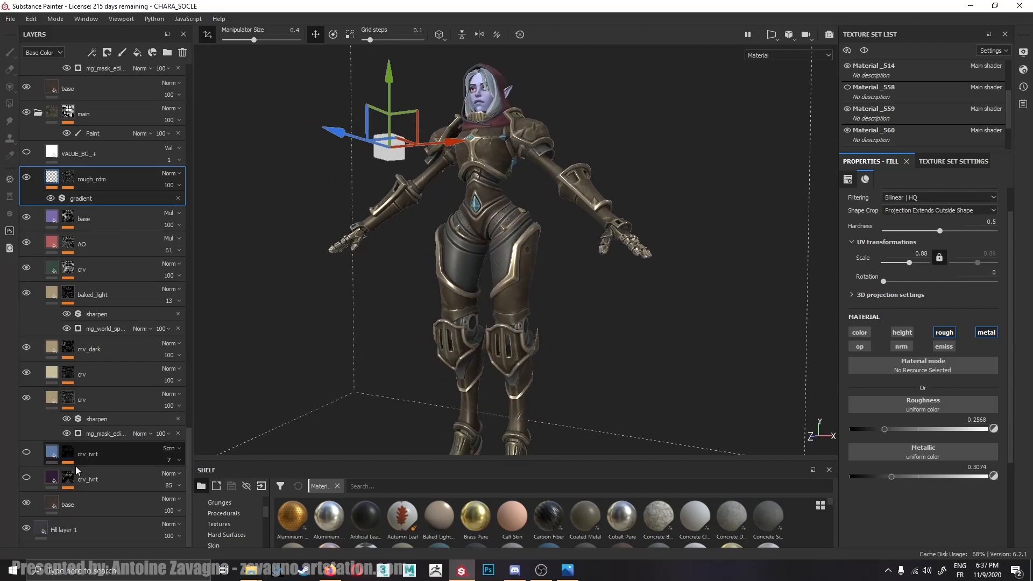
click(36, 481)
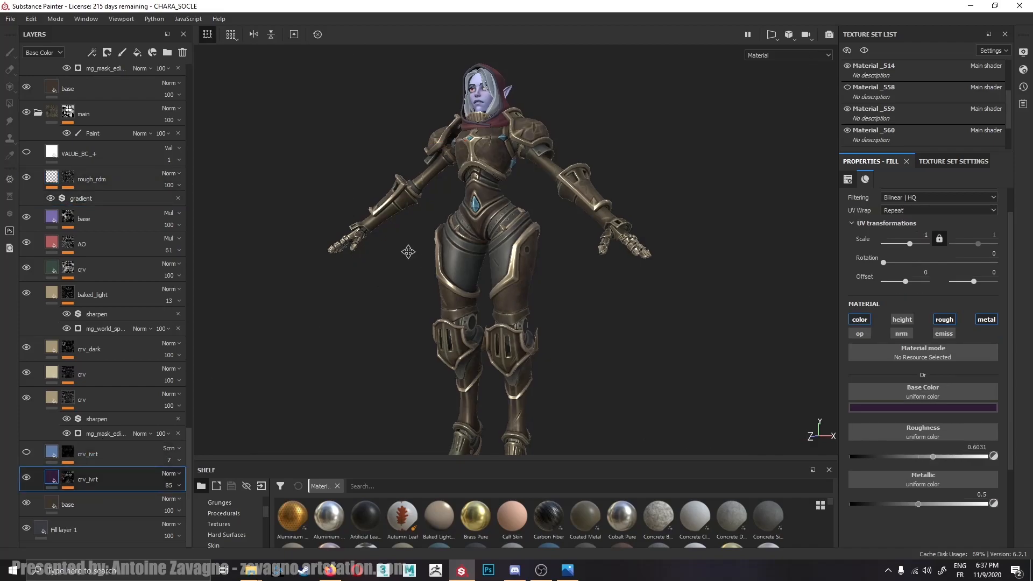
alt+drag(405, 242, 456, 228)
alt+middle_drag(455, 225, 444, 305)
scroll(466, 216, up, 3)
alt+drag(400, 246, 471, 265)
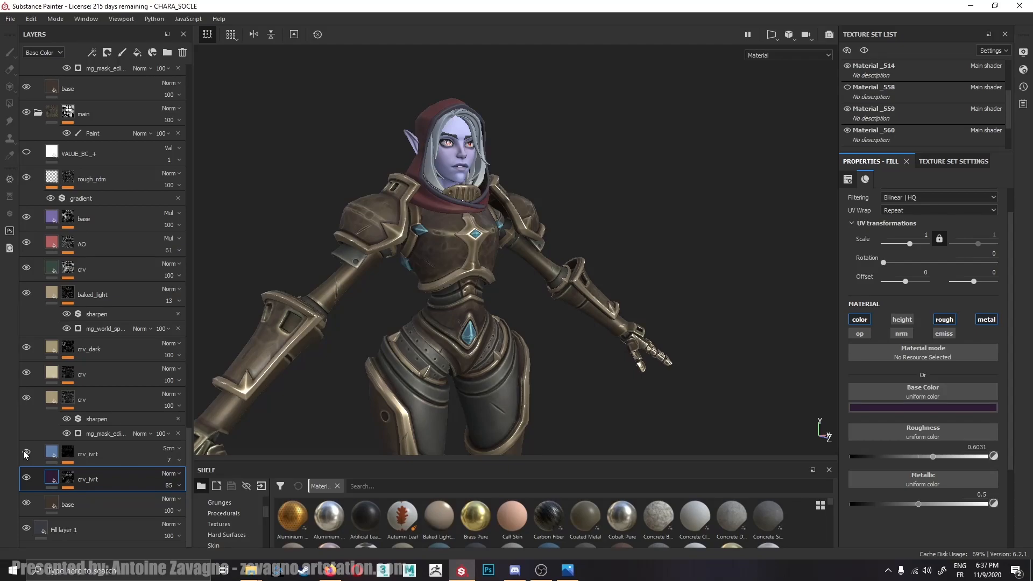
scroll(92, 294, up, 3)
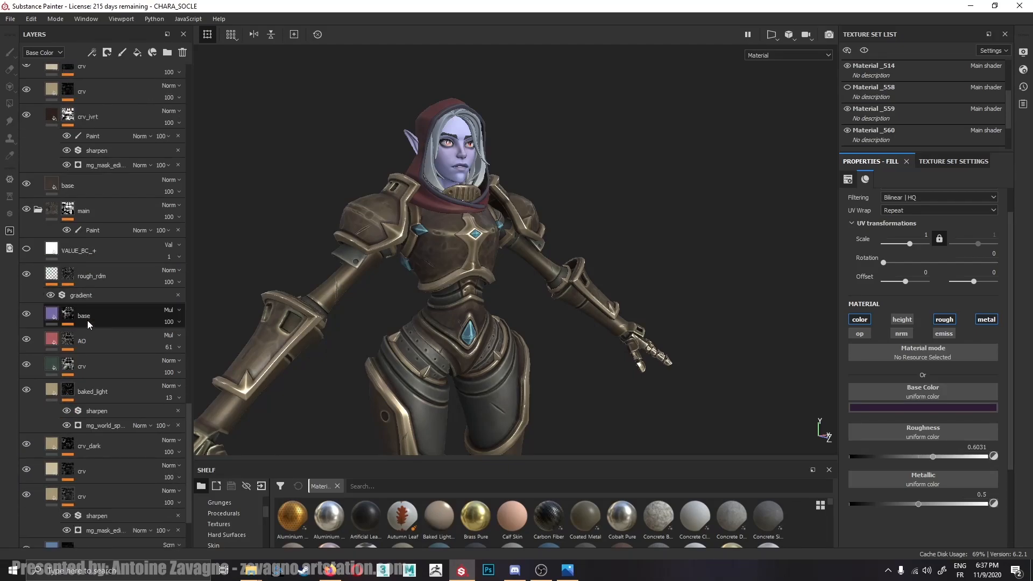
scroll(87, 321, down, 1)
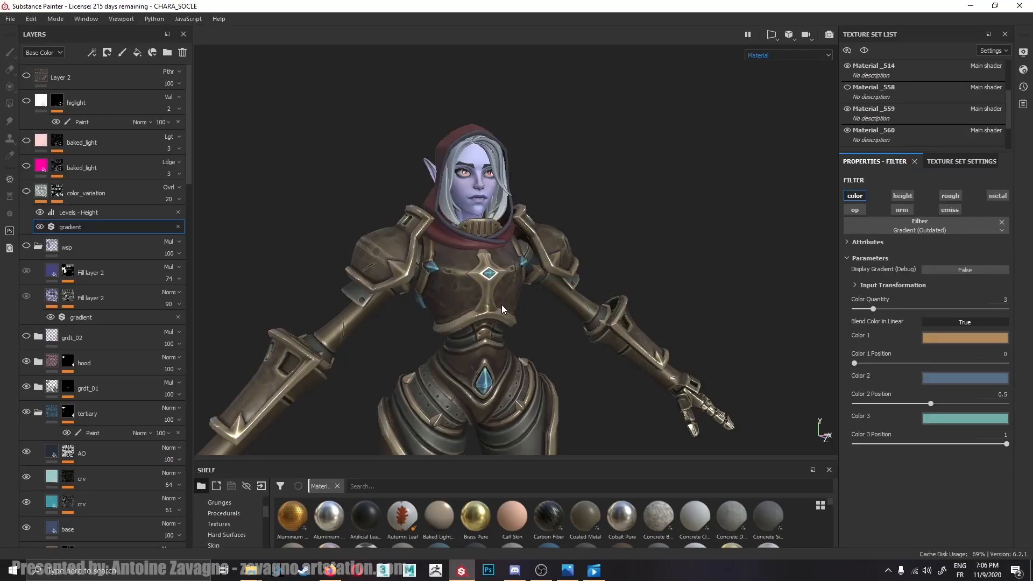
Show the grdt_02 folder and expand it to reveal its arm, leg and chest gradient layers.
click(26, 337)
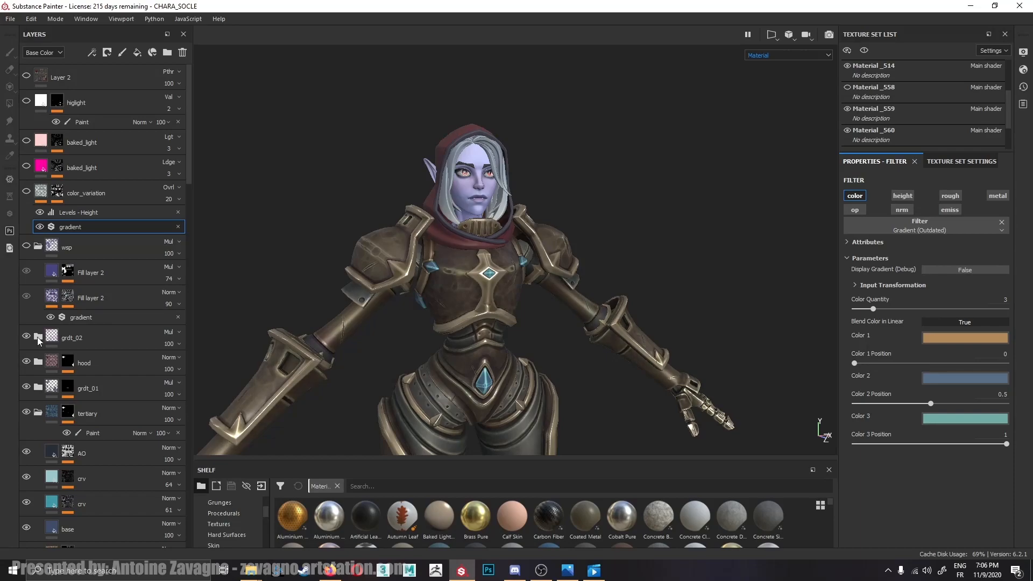
click(39, 338)
scroll(66, 327, down, 7)
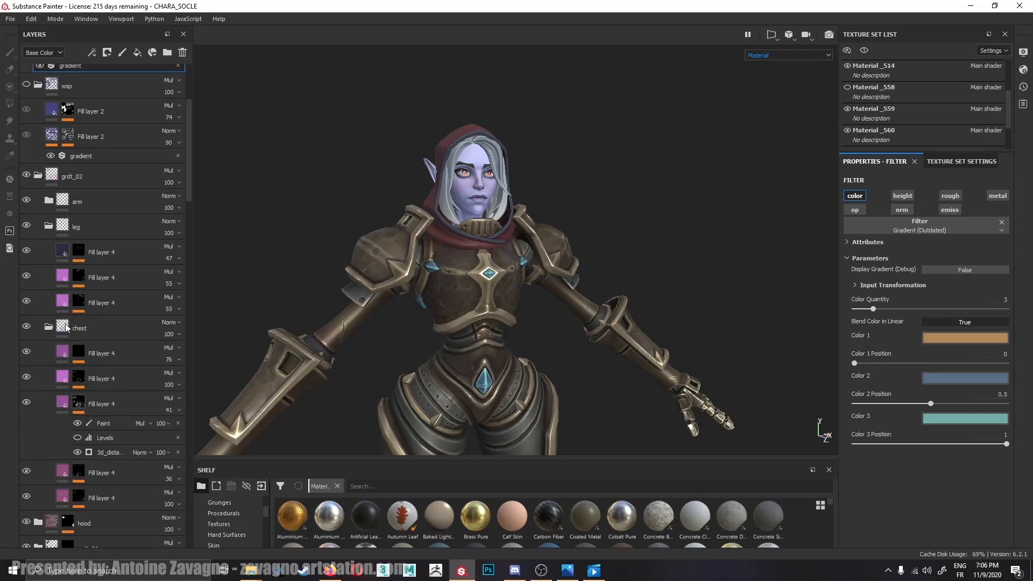
Inspect the lowest chest gradient's 3D Distance generator, display its mask alone, and return to the layer's purple fill.
click(84, 434)
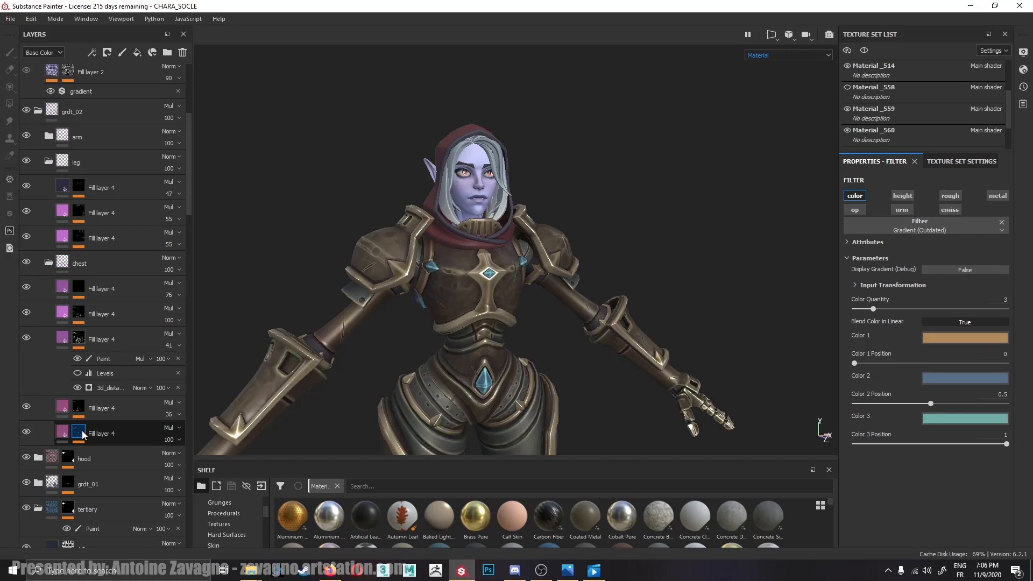
click(105, 496)
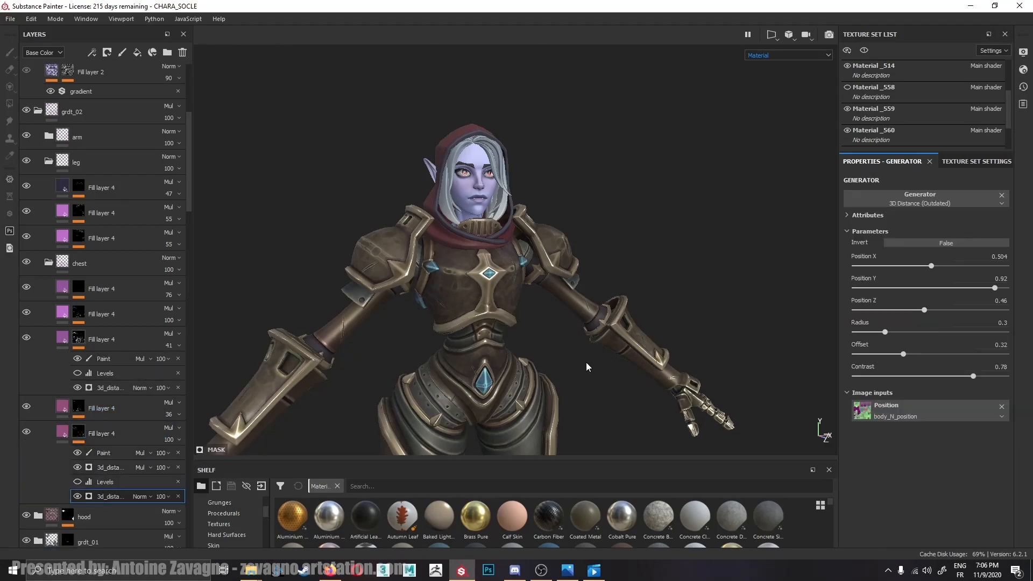
click(922, 202)
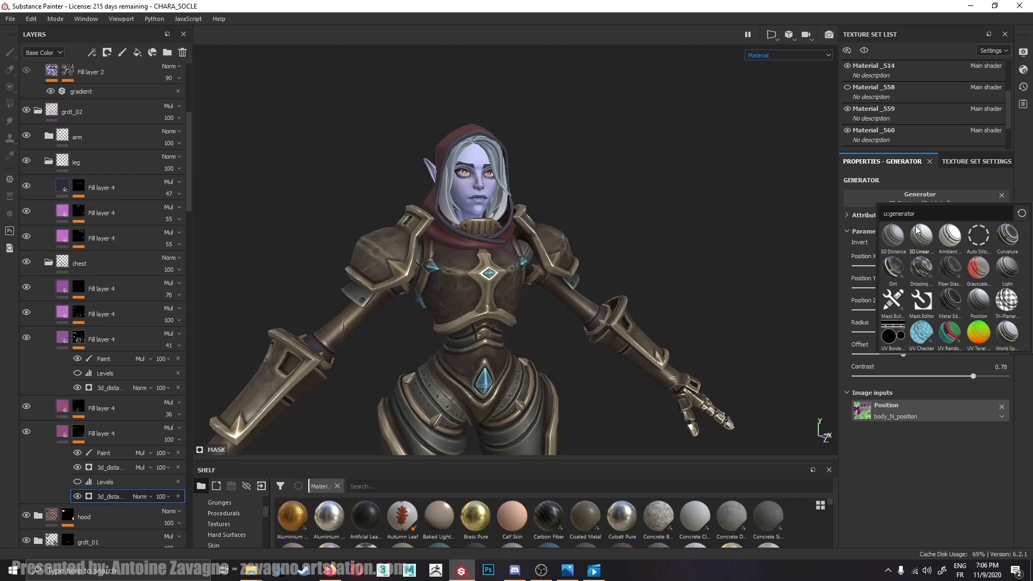
click(78, 436)
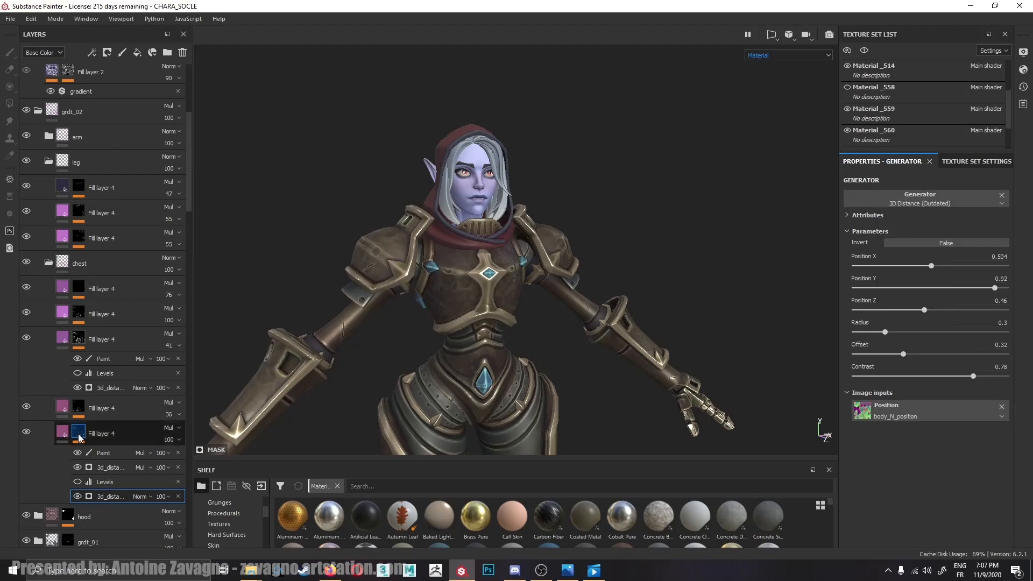
click(103, 498)
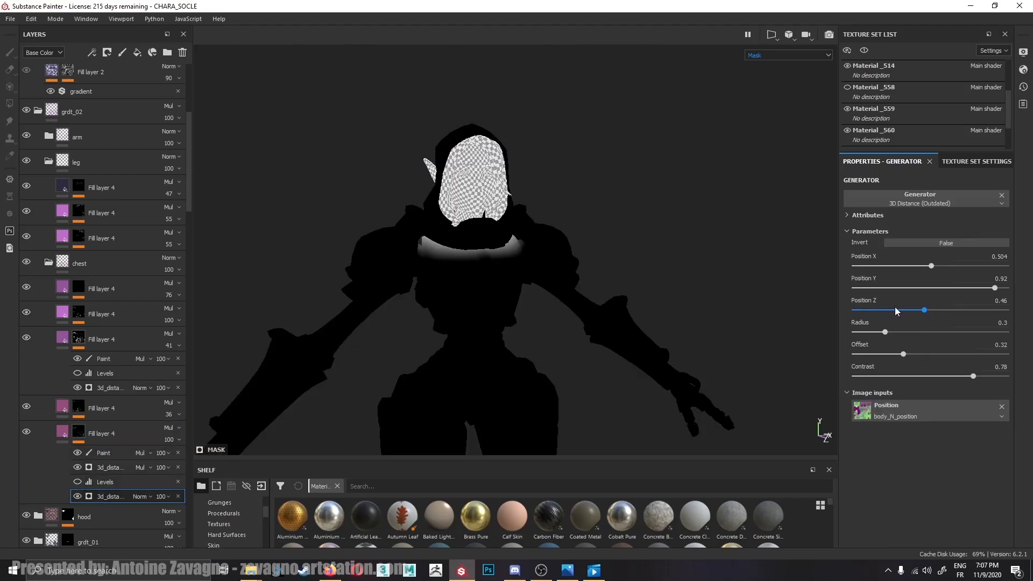
mouse_move(992, 289)
mouse_down()
mouse_move(976, 289)
mouse_move(995, 289)
mouse_up()
click(62, 436)
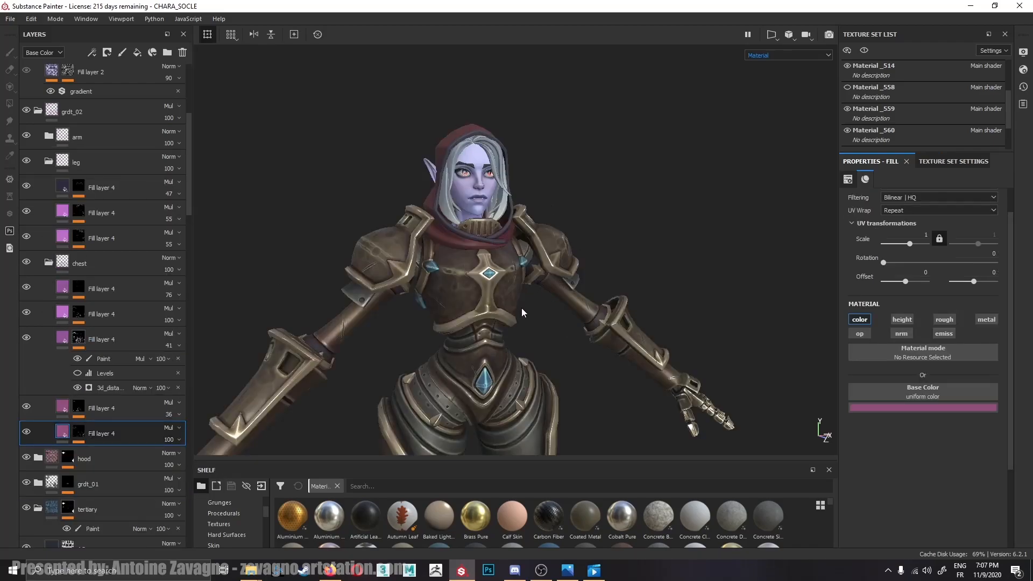
Display the uppermost chest gradient's mask alone, inspect it around the torso, and return to the full material.
alt+click(77, 292)
scroll(480, 327, up, 1)
alt+drag(430, 292, 556, 307)
scroll(555, 312, up, 1)
alt+drag(483, 325, 445, 340)
click(63, 286)
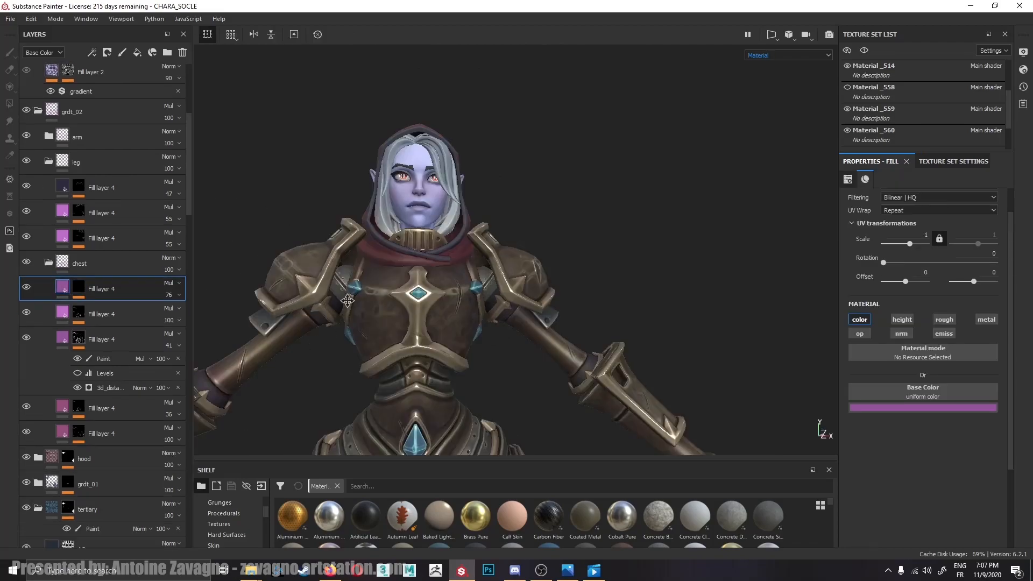
alt+drag(392, 310, 397, 339)
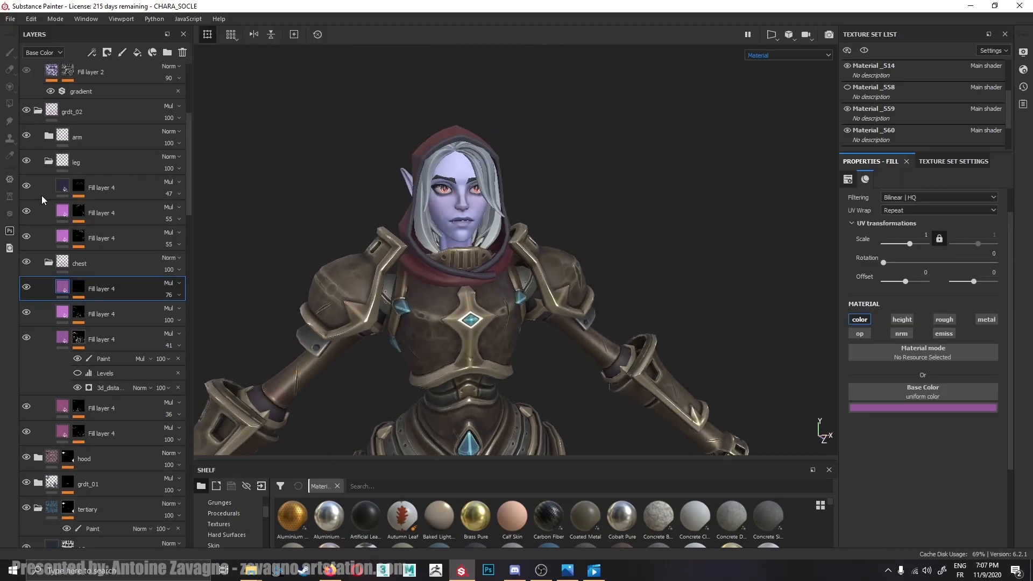
Collapse the grdt_02 folder and show the wsp folder above it.
click(38, 113)
scroll(105, 215, up, 5)
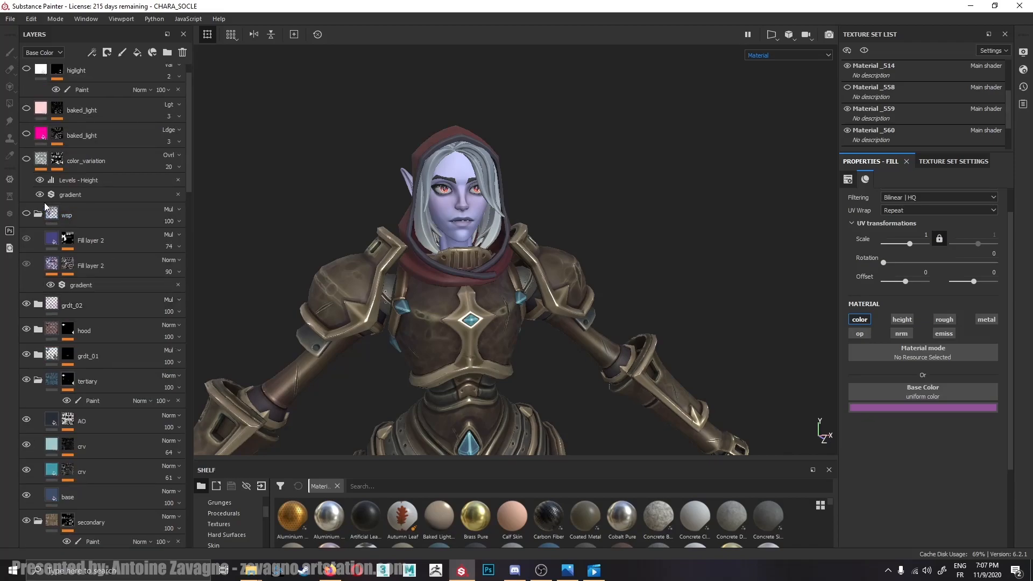
click(26, 213)
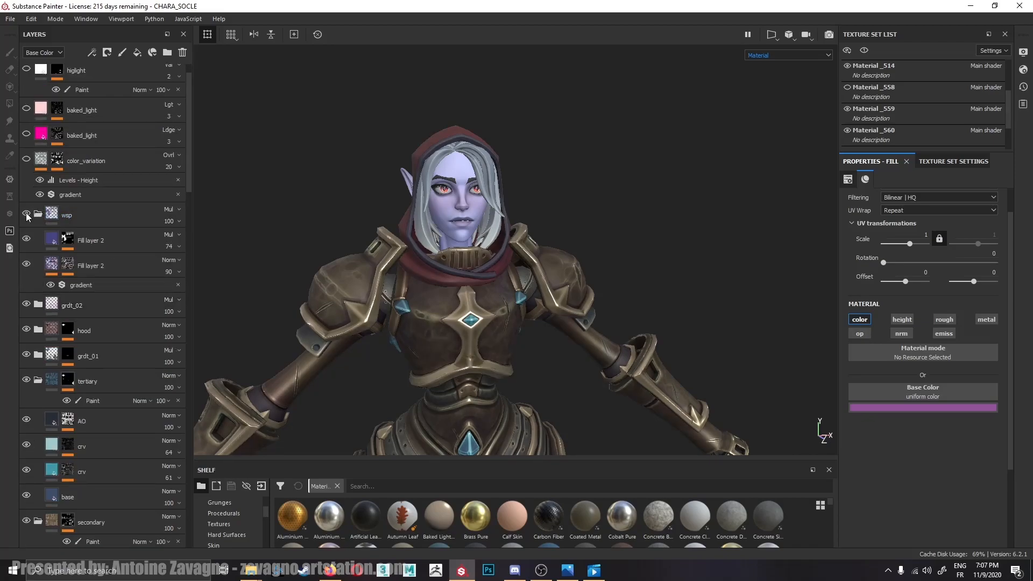
Display the lower wsp fill layer's world-space mask alone and inspect it across the armour and legs.
alt+click(70, 267)
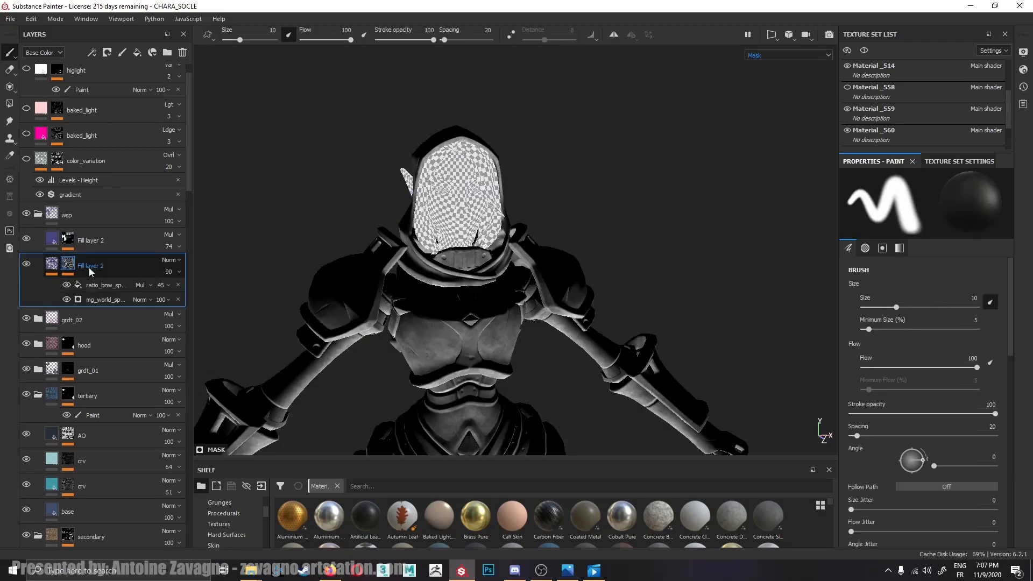
alt+middle_drag(465, 367, 466, 309)
alt+drag(466, 309, 537, 251)
alt+middle_drag(487, 314, 567, 197)
scroll(546, 244, down, 1)
alt+drag(566, 198, 552, 228)
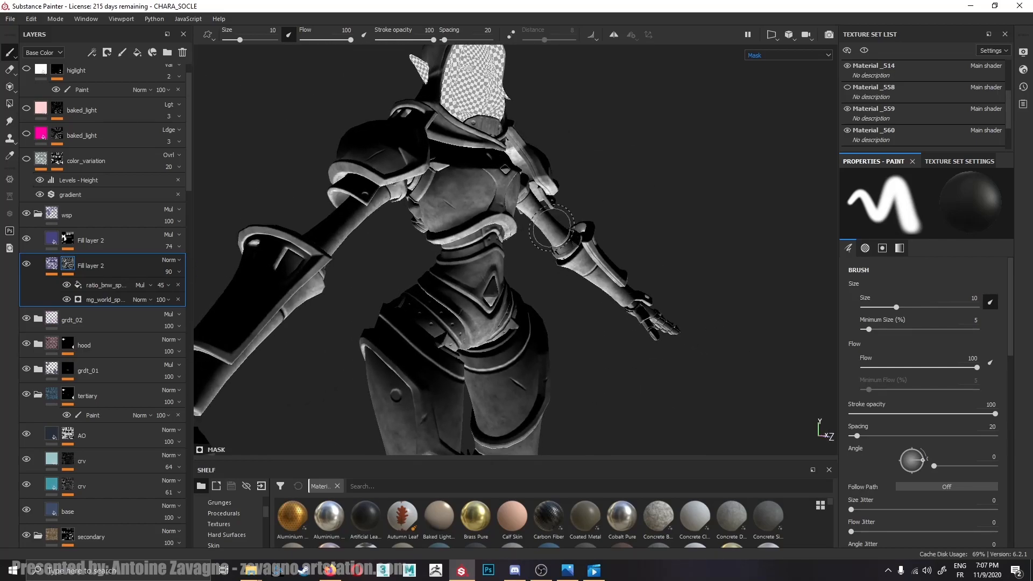
Open the lower wsp fill layer's properties and examine its grunge_rock base colour on the armour.
click(52, 265)
alt+middle_drag(499, 86, 512, 170)
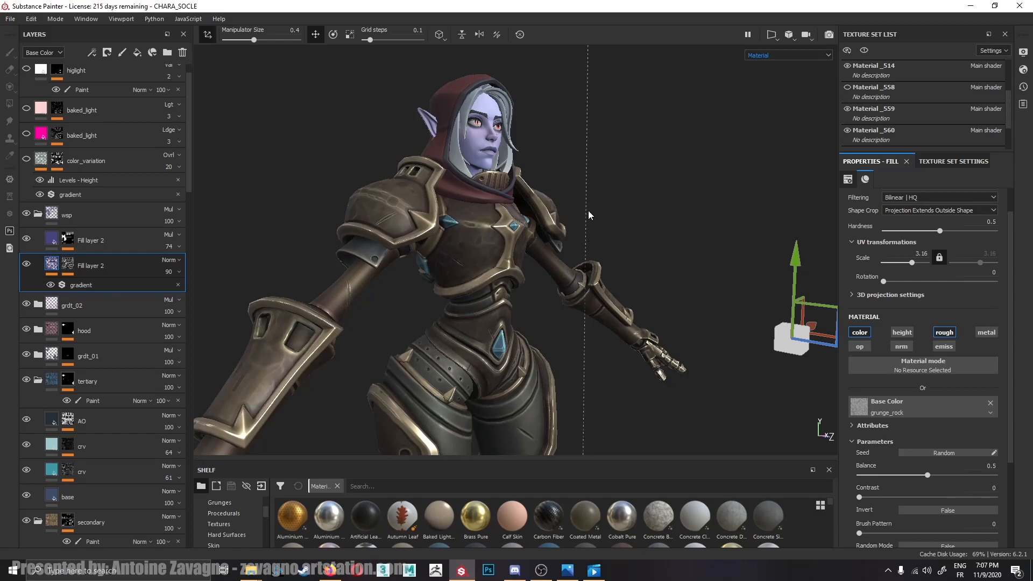
alt+middle_drag(588, 210, 588, 248)
alt+drag(588, 248, 560, 251)
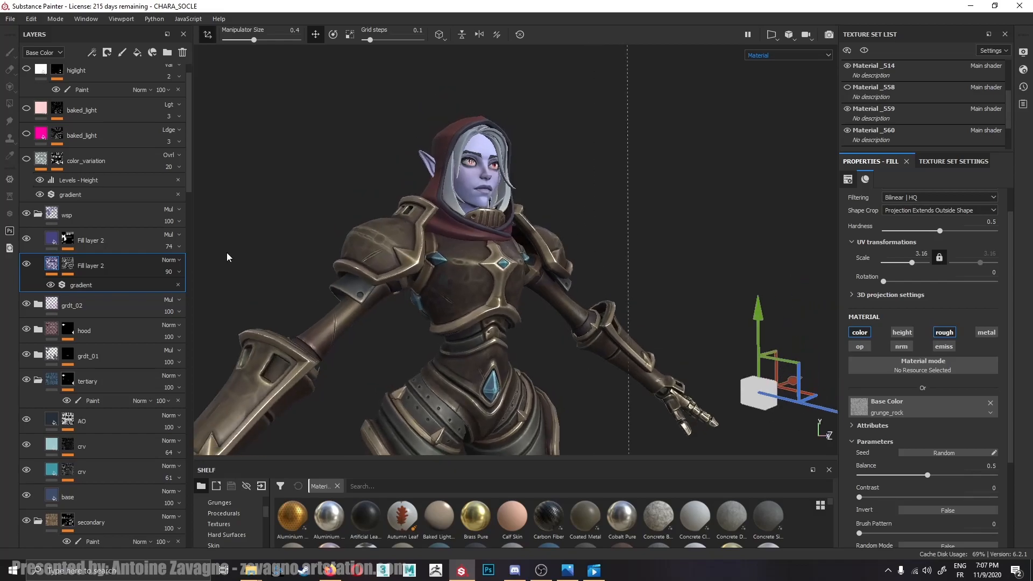
Display the upper wsp fill layer's mg_position mask alone and examine its vertical gradient over the whole body.
alt+click(65, 241)
alt+middle_drag(517, 257, 527, 89)
scroll(549, 258, down, 5)
alt+middle_drag(590, 275, 581, 238)
alt+drag(581, 238, 535, 254)
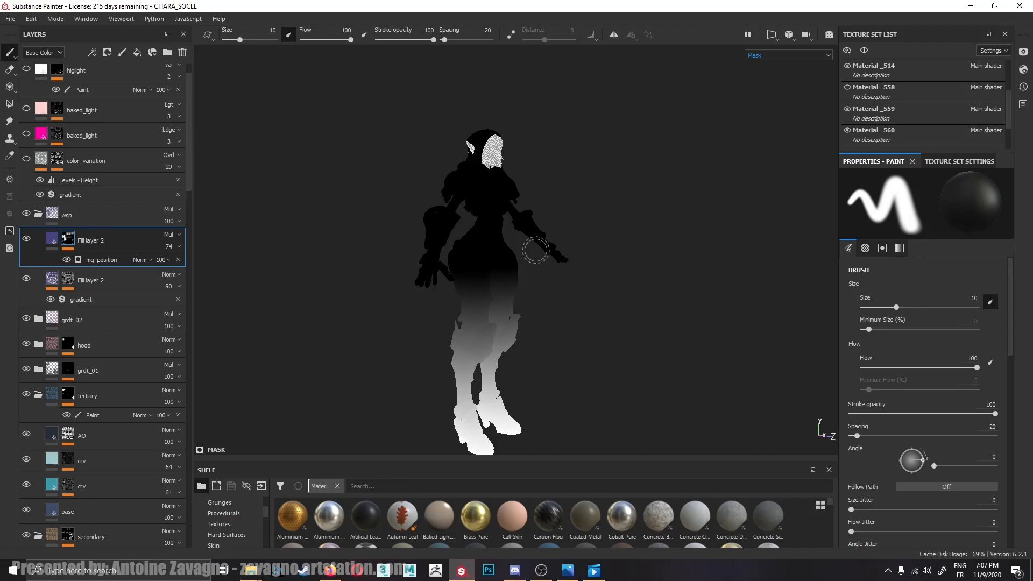
Open the upper wsp layer's dark purple fill and inspect its effect from full-body and closer views.
click(52, 239)
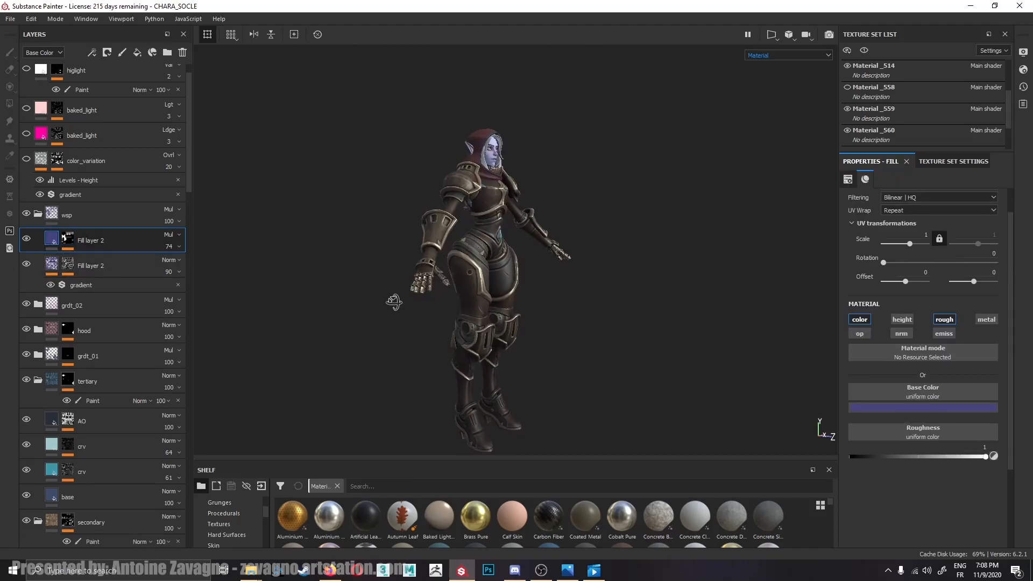
alt+drag(394, 302, 367, 304)
mouse_move(432, 221)
alt+middle_down()
mouse_move(439, 234)
mouse_move(441, 225)
alt+middle_up()
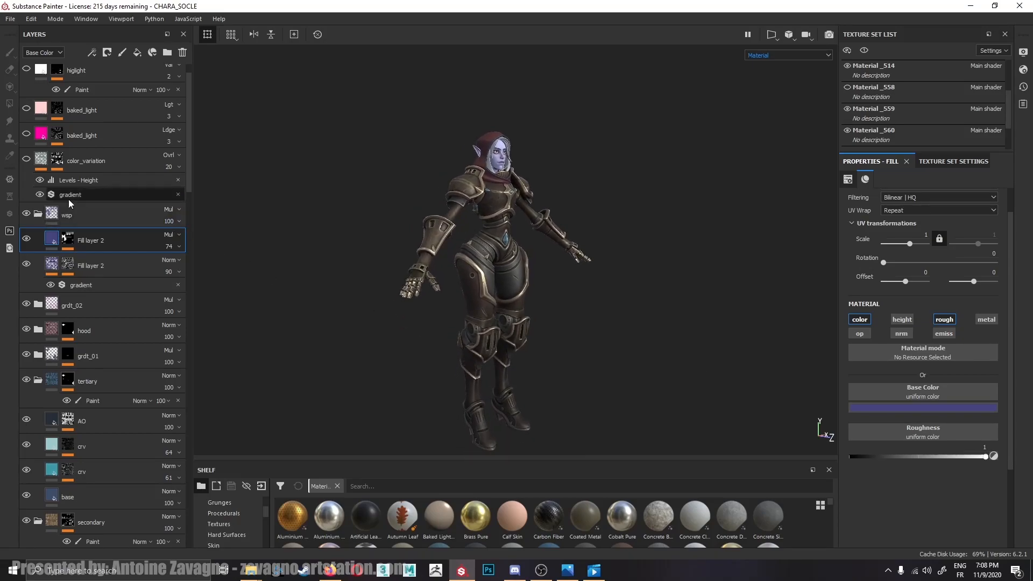
alt+right_drag(554, 345, 549, 247)
scroll(545, 246, up, 5)
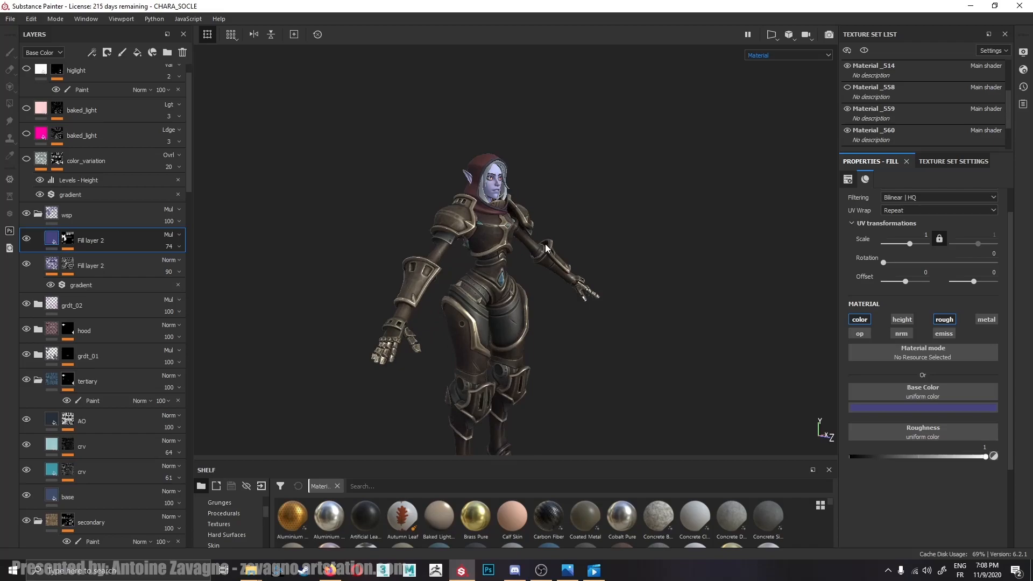
scroll(447, 237, up, 2)
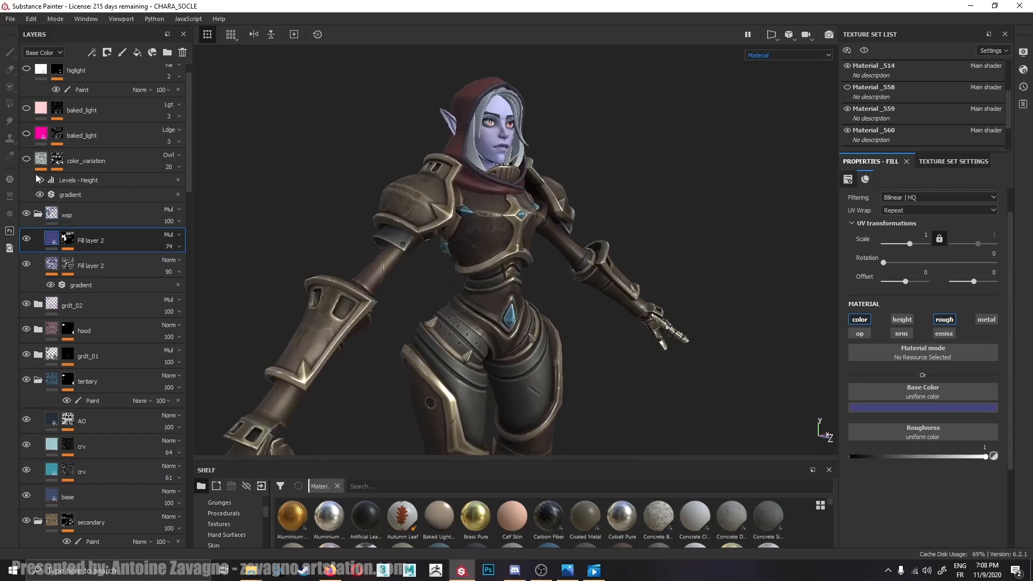
Show the color_variation layer and examine its ratio_grunge_map_007 fill and three-colour gradient filter on the armour.
alt+middle_drag(552, 201, 552, 241)
alt+drag(552, 241, 533, 232)
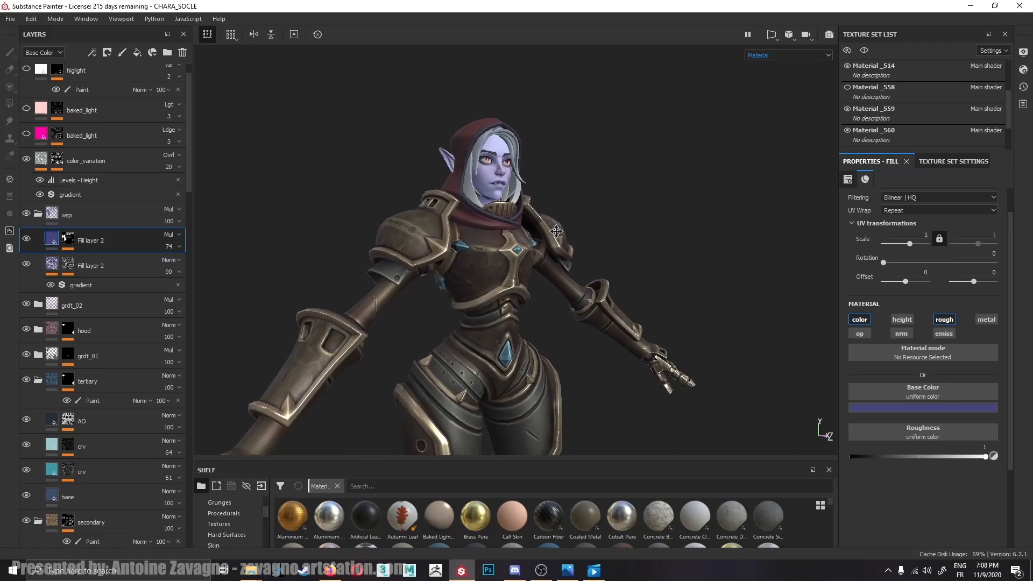
alt+middle_drag(532, 232, 526, 261)
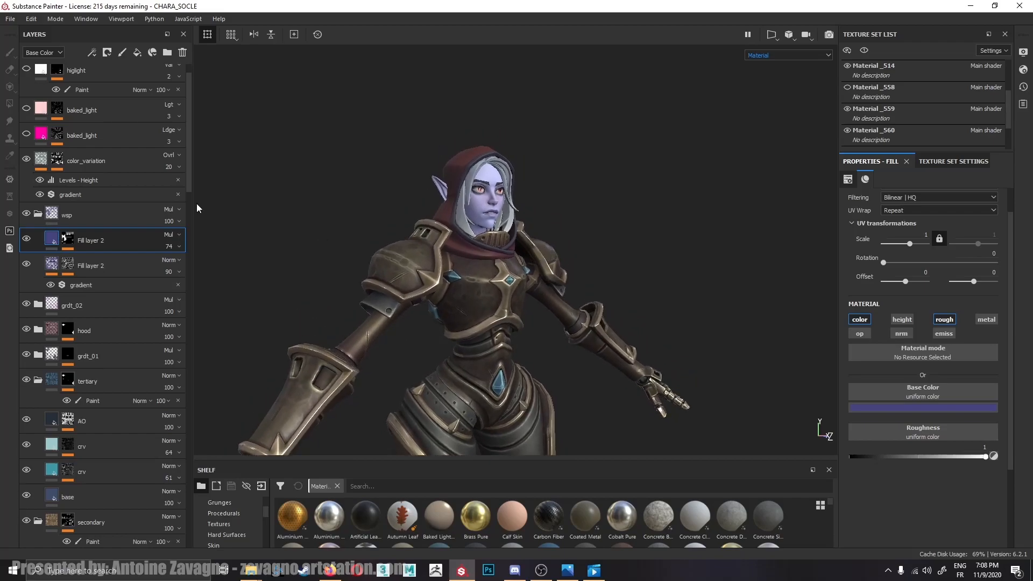
click(72, 194)
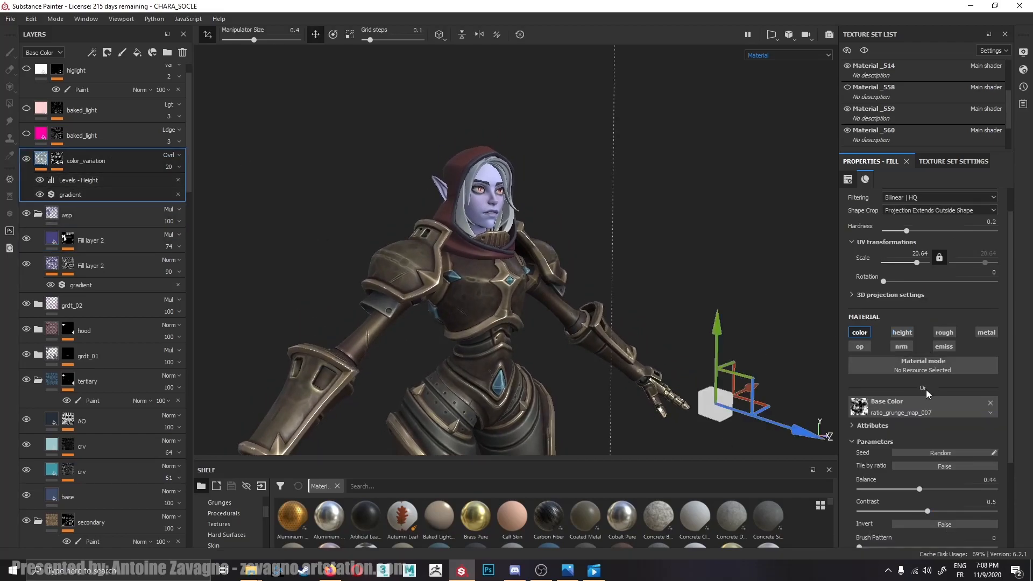
click(84, 197)
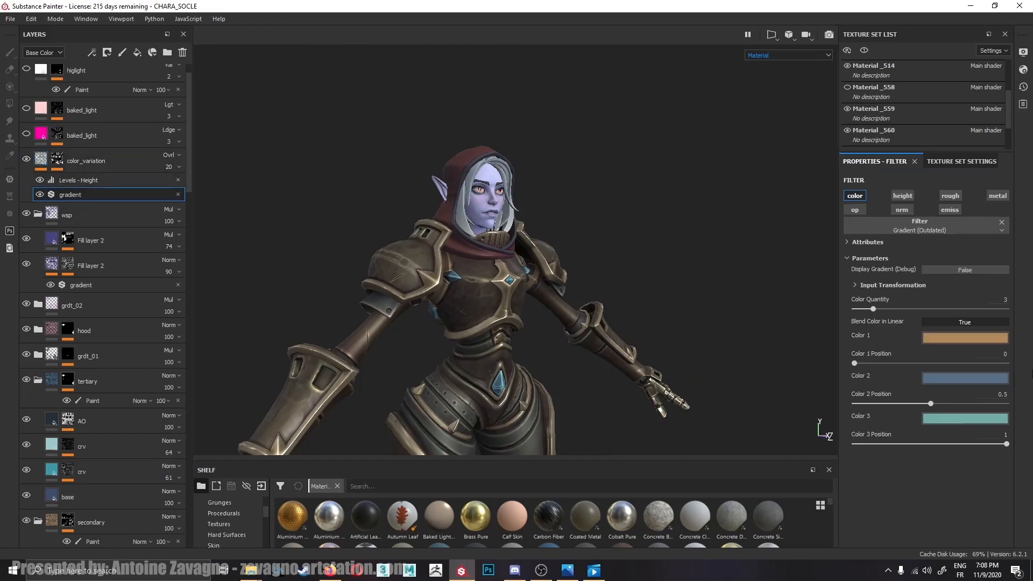
alt+drag(491, 315, 482, 252)
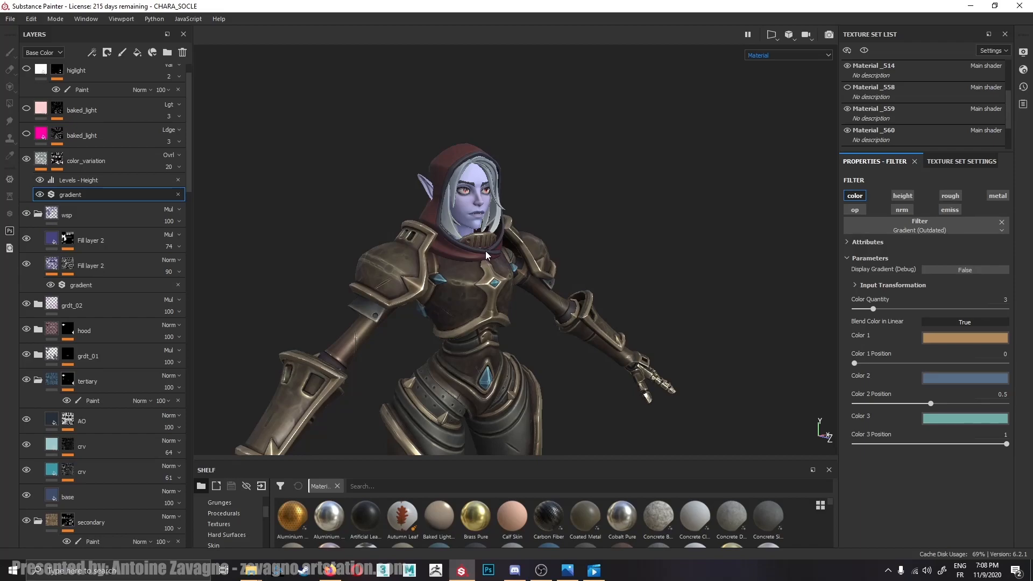
Show both baked_light layers and open the fill properties of the bright pink one.
scroll(127, 211, up, 1)
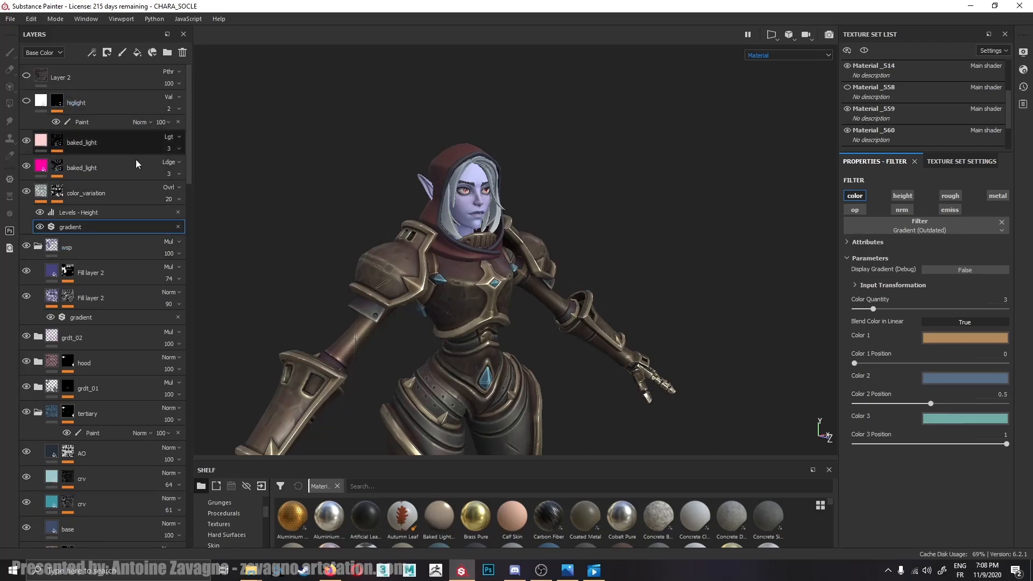
click(123, 170)
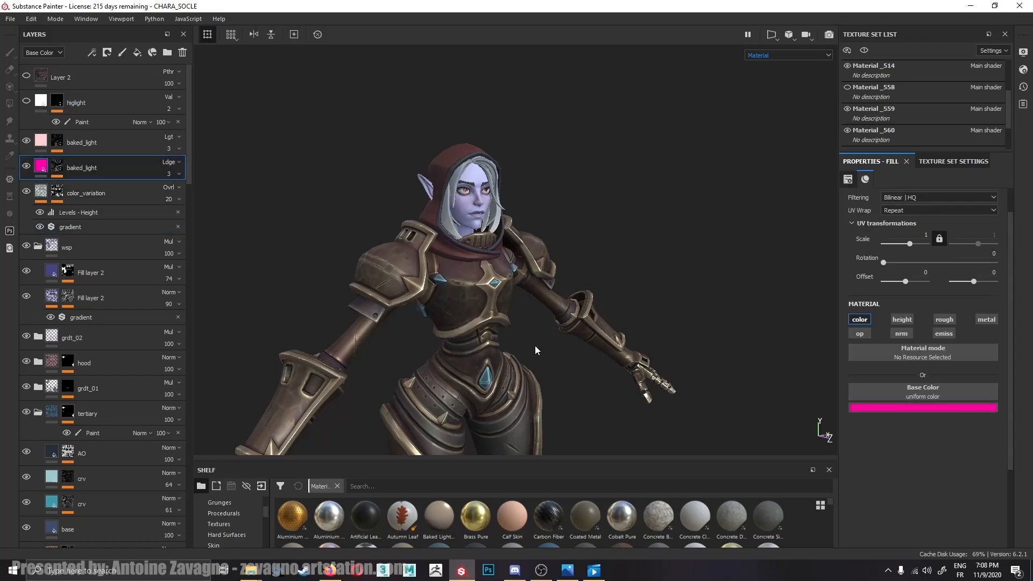
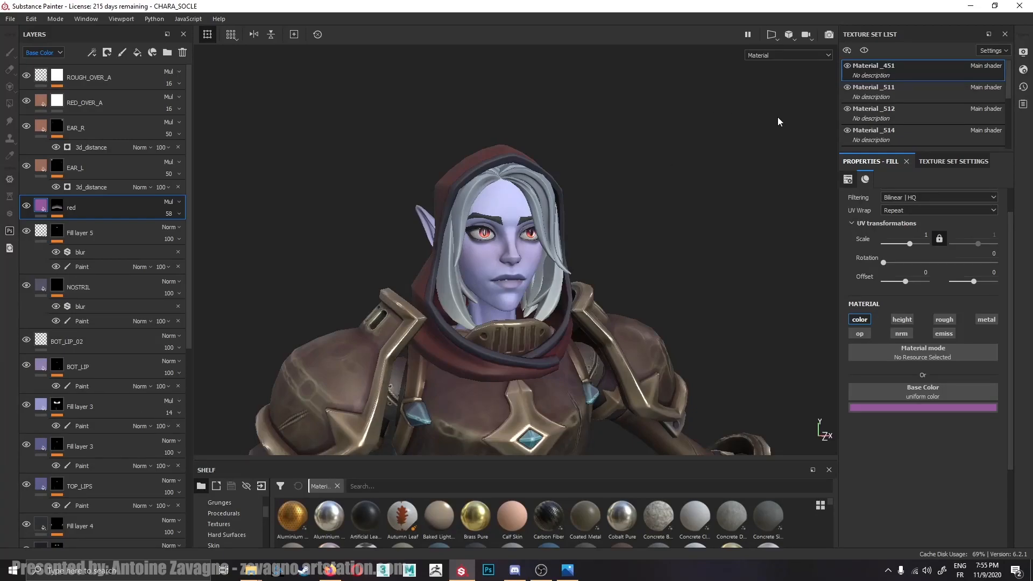
Hide the Material _511 texture set and frame the head and hair for closer viewing.
click(847, 87)
middle_drag(508, 257, 514, 269)
alt+right_drag(514, 269, 515, 251)
alt+middle_drag(515, 252, 534, 249)
alt+drag(535, 249, 516, 253)
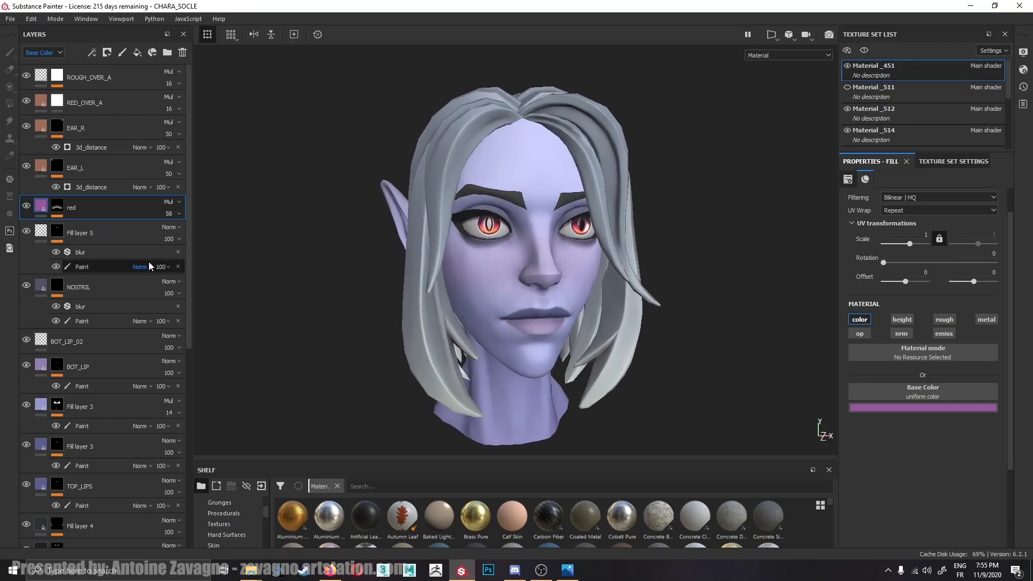
Display the face's crv, lower baked_light and ao masks one after another on the head.
scroll(138, 282, down, 3)
scroll(139, 286, down, 2)
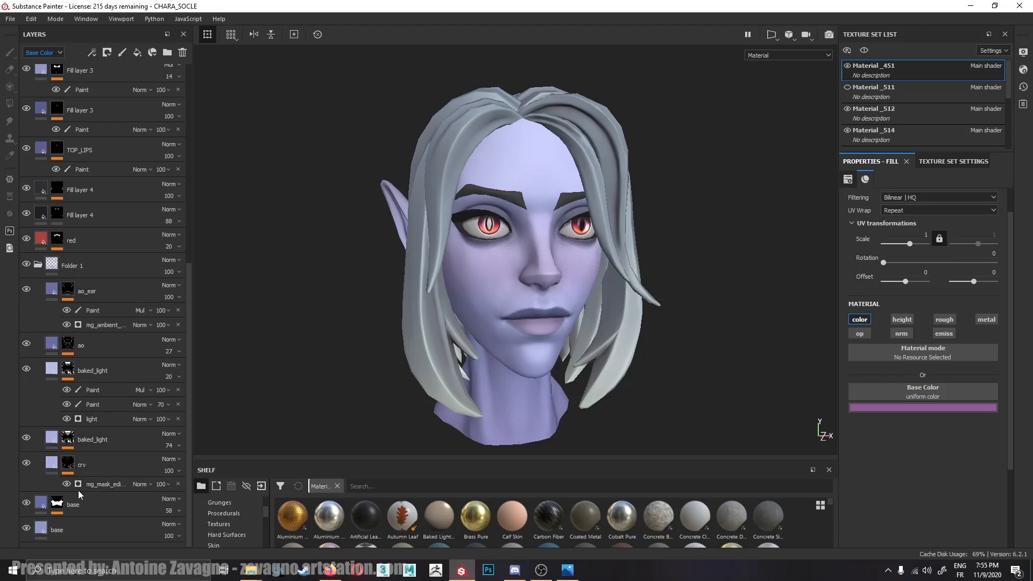
click(70, 465)
alt+click(70, 466)
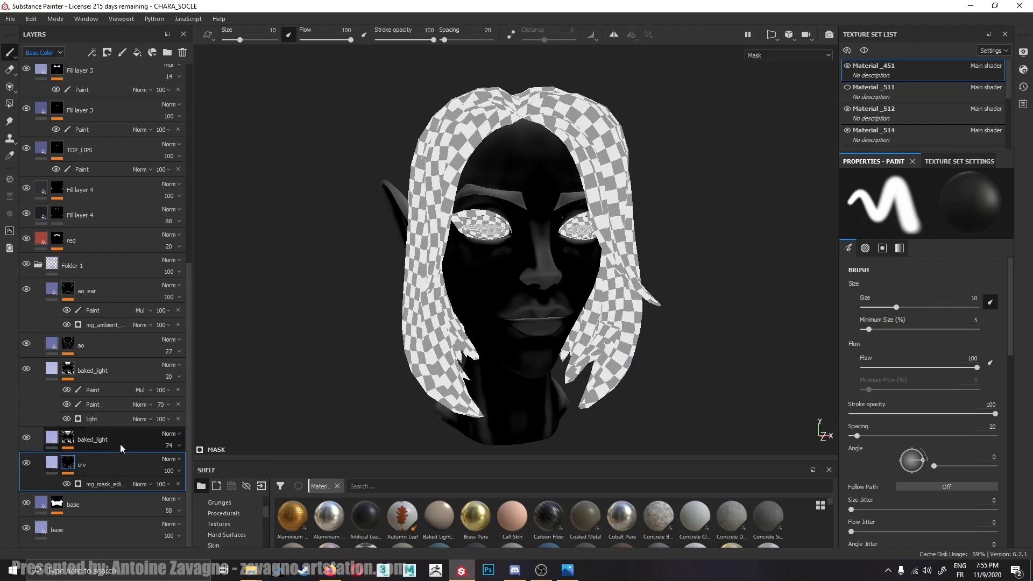
click(69, 436)
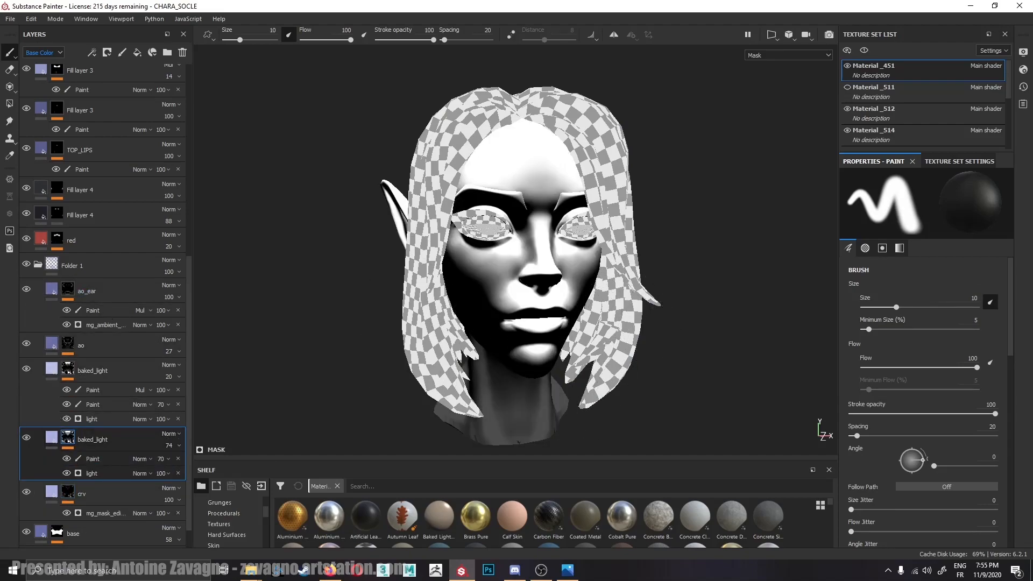
click(67, 345)
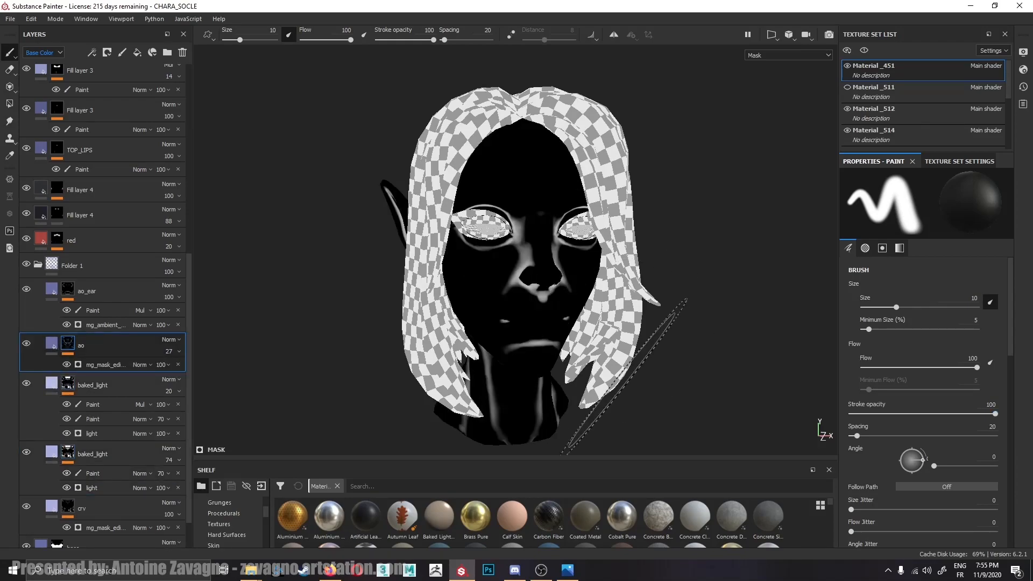
Return to the ao layer's fill in material view and examine the face's shading from a three-quarter angle.
alt+drag(519, 296, 546, 300)
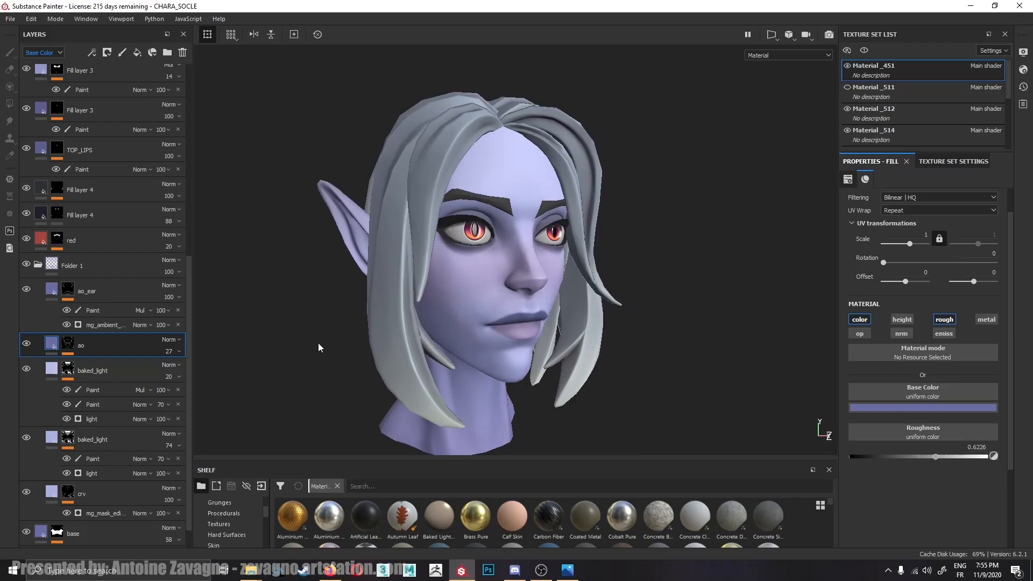
scroll(68, 276, up, 4)
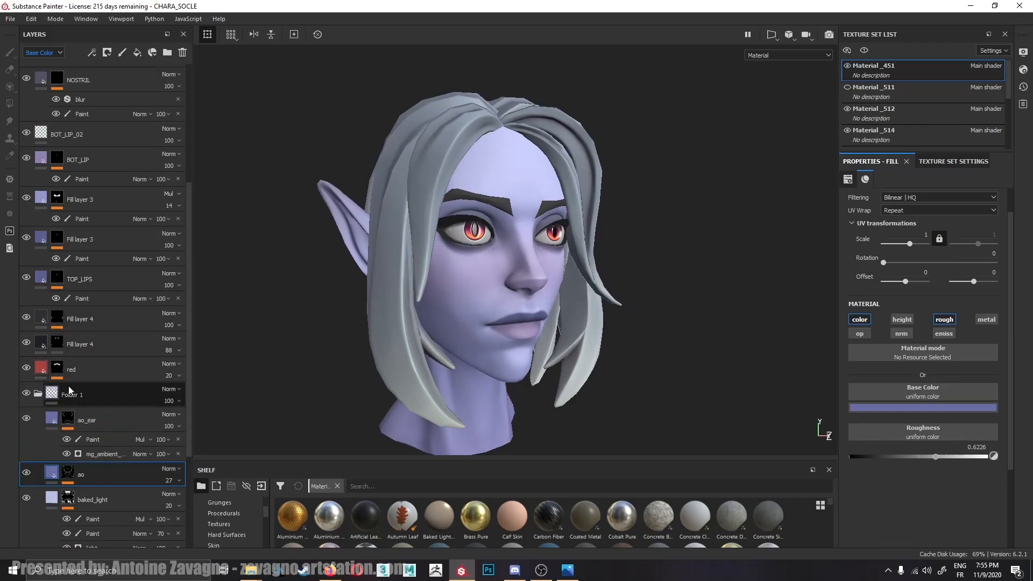
alt+middle_drag(464, 266, 452, 241)
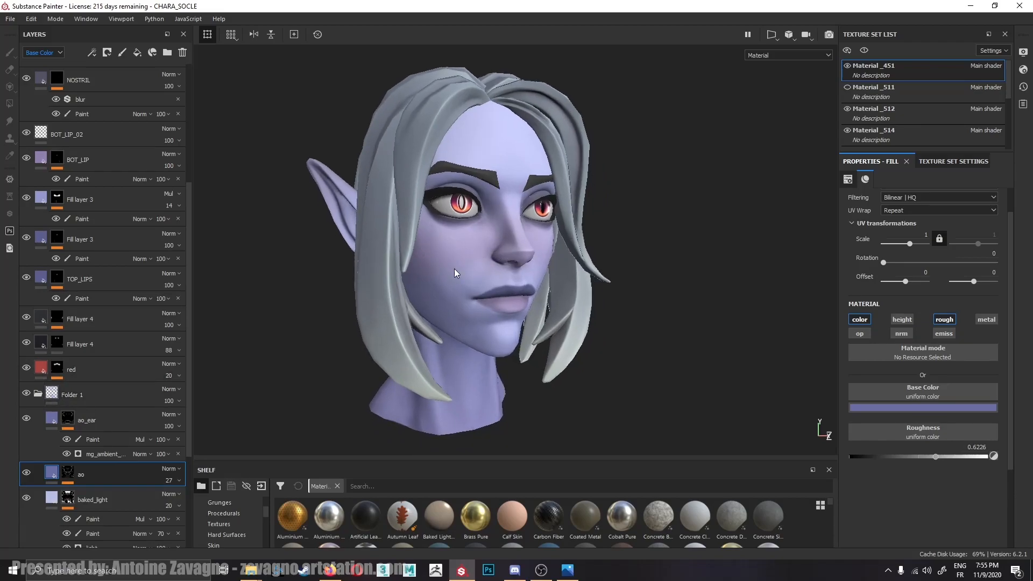
Display the lower red layer's mask, and exaggerate the blush at opacity 100 before restoring it to 20.
alt+click(58, 369)
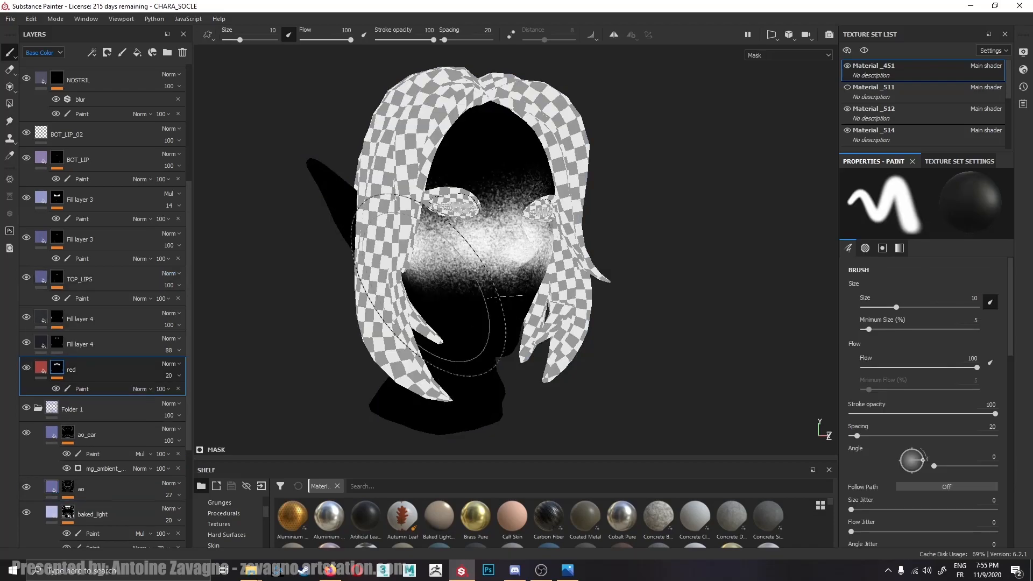
click(41, 368)
click(170, 375)
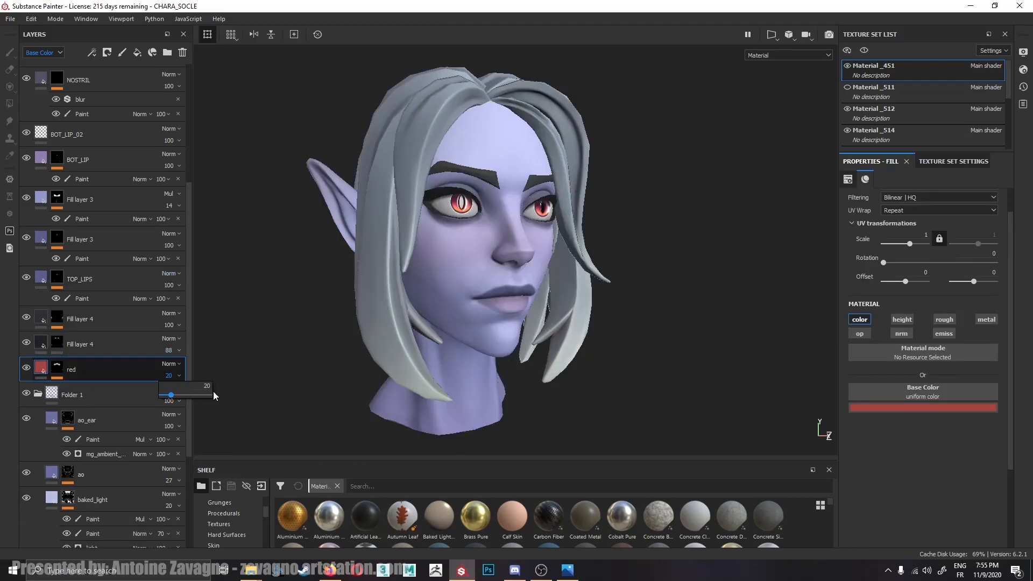
drag(177, 397, 237, 397)
click(245, 391)
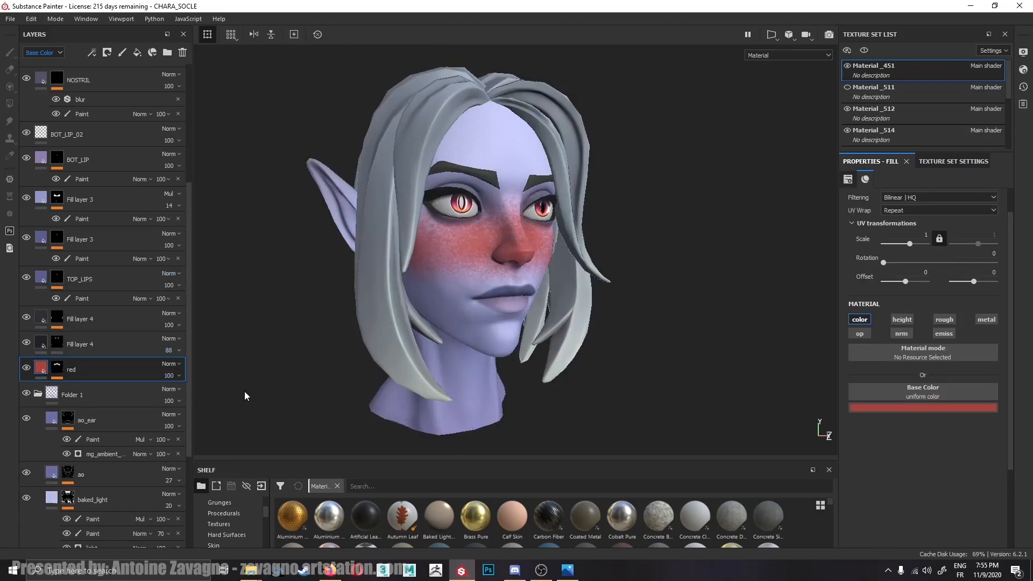
click(173, 377)
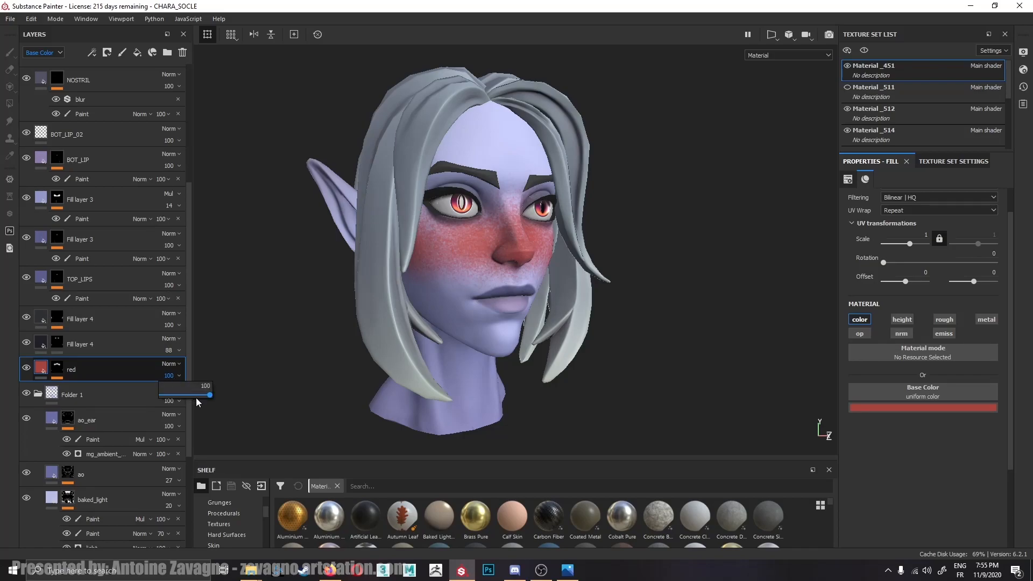
click(170, 394)
alt+drag(484, 175, 478, 195)
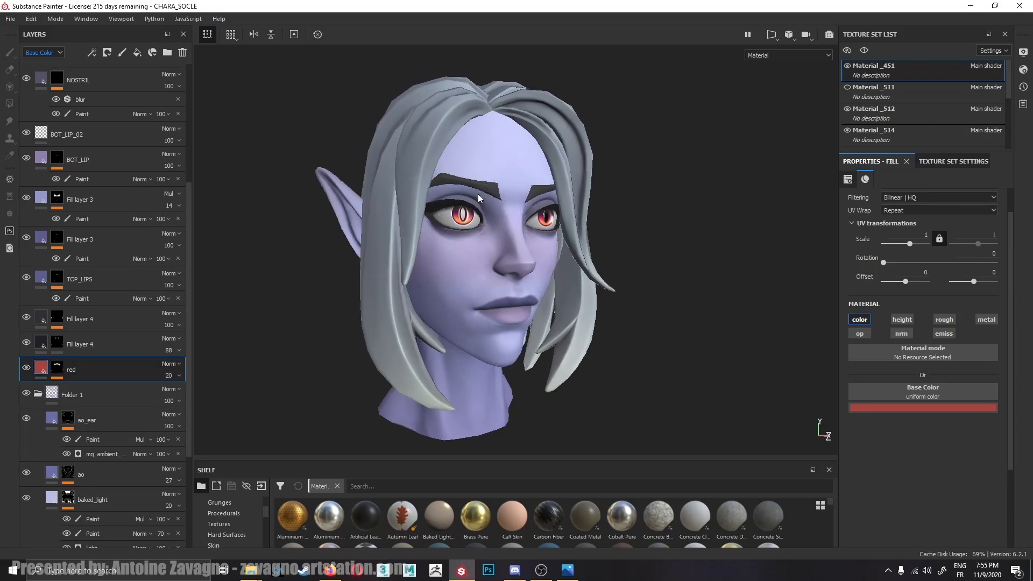
Toggle the purple red layer's visibility repeatedly to compare its effect on the face.
scroll(118, 330, up, 1)
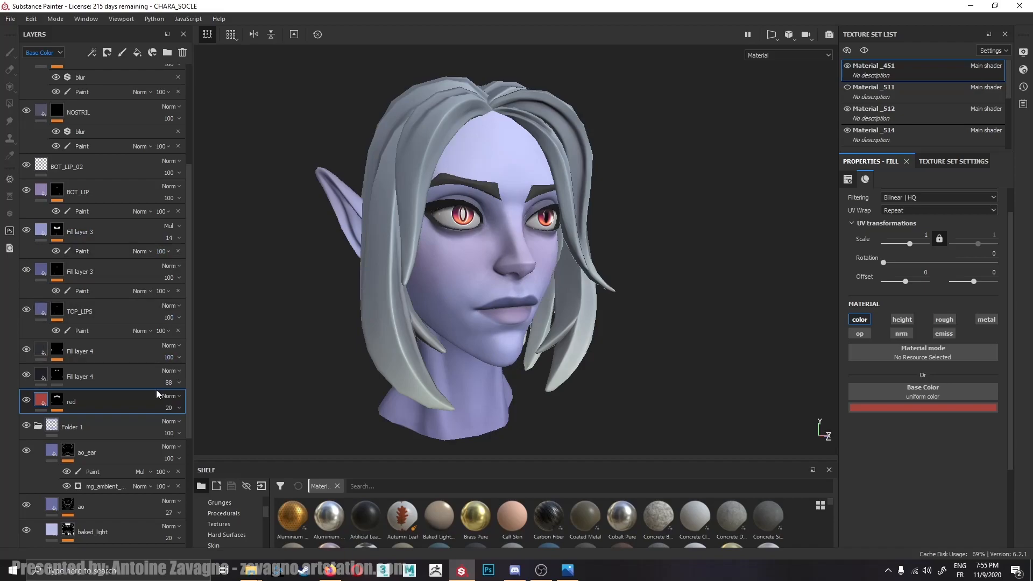
scroll(119, 292, up, 3)
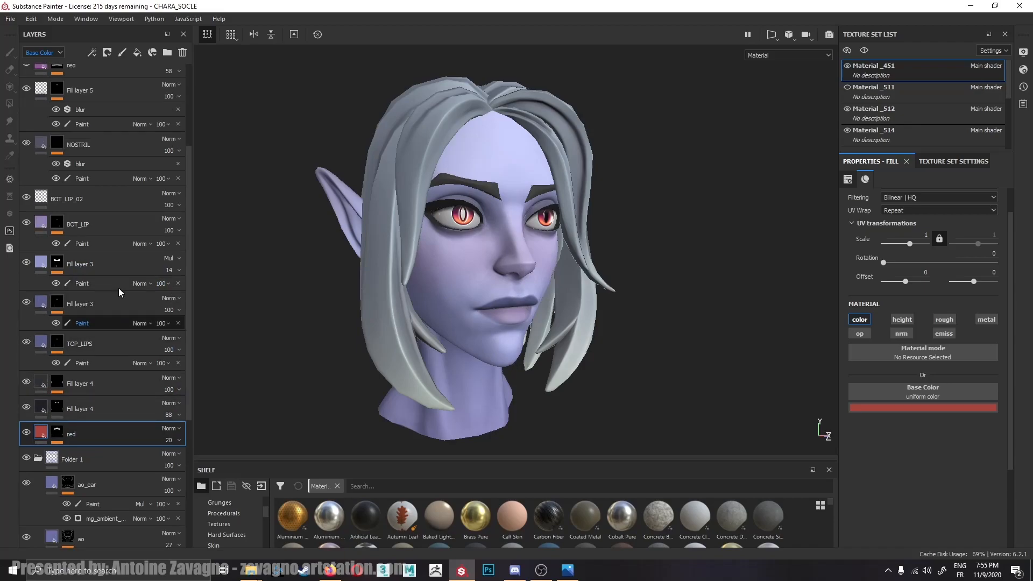
alt+drag(430, 352, 433, 261)
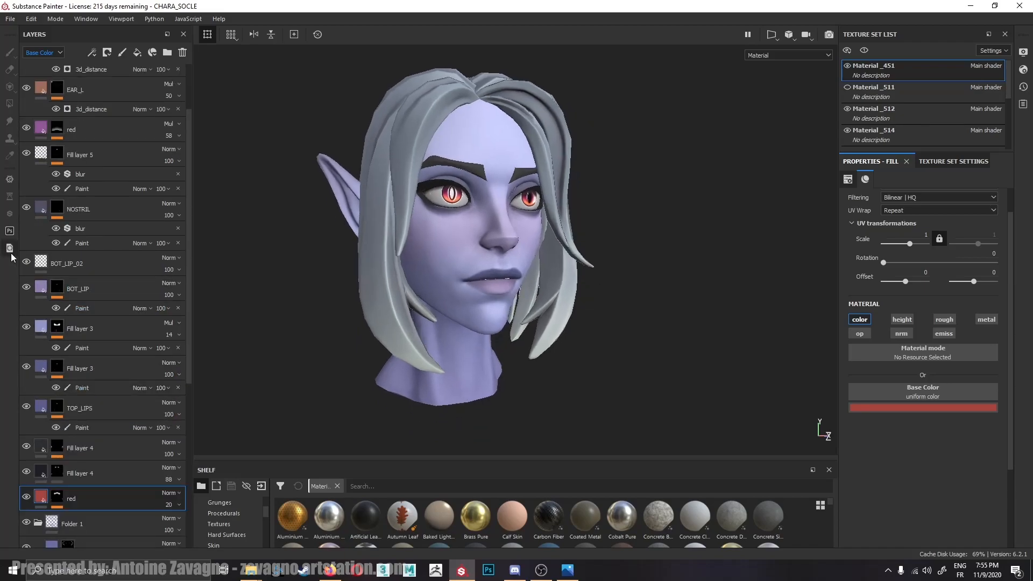
scroll(49, 253, up, 2)
scroll(47, 250, up, 1)
click(27, 205)
click(27, 206)
click(27, 205)
click(27, 206)
click(27, 206)
click(27, 205)
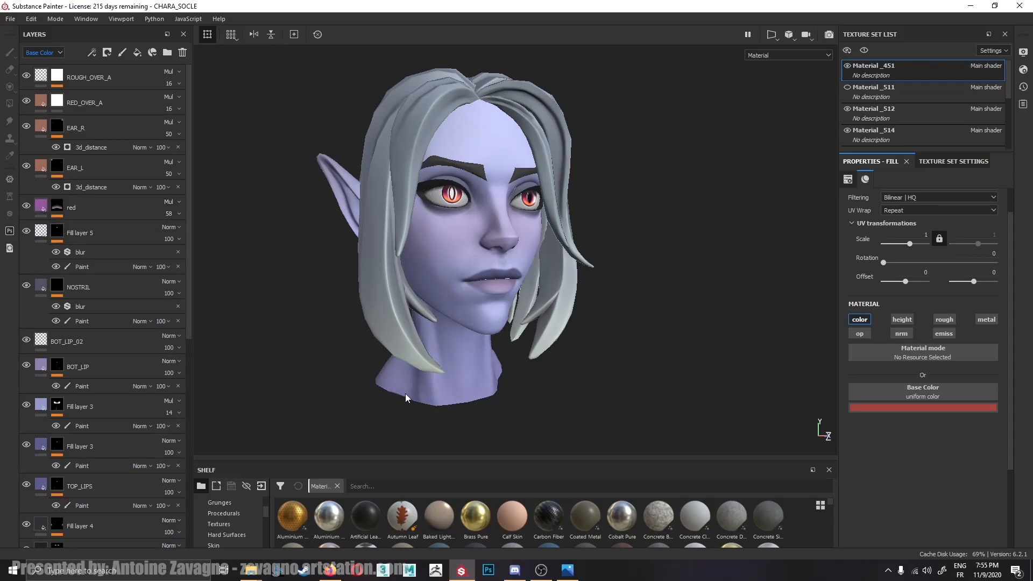
Show the Material _511 texture set again and compare the face with the purple red layer hidden and shown.
click(847, 88)
click(848, 87)
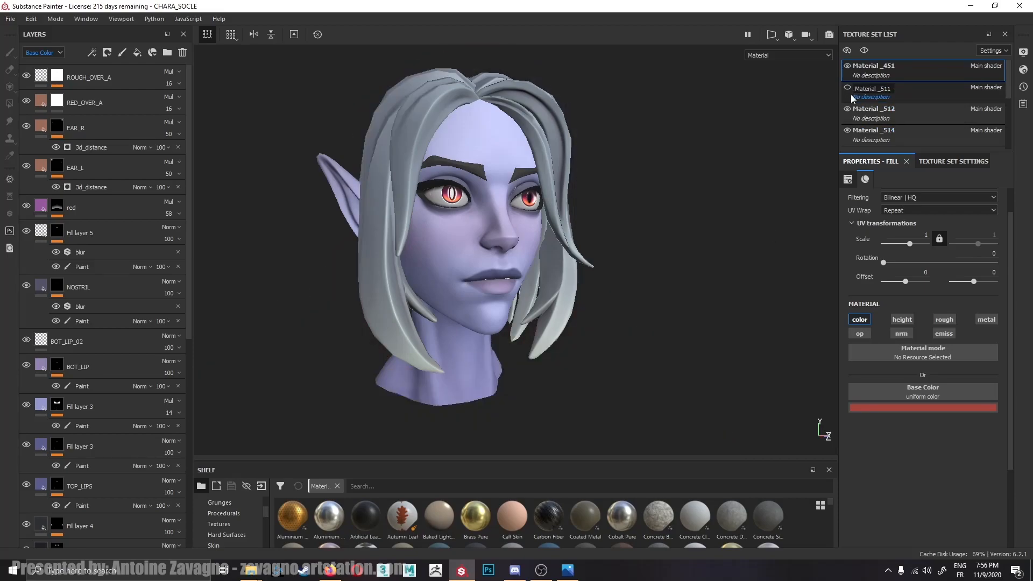
click(847, 87)
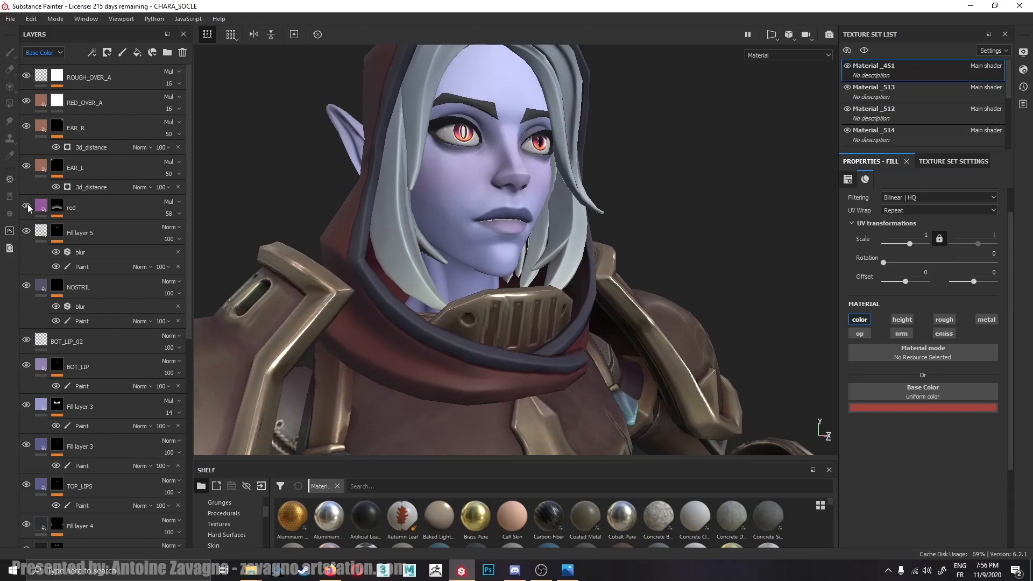
click(28, 206)
alt+drag(598, 299, 563, 322)
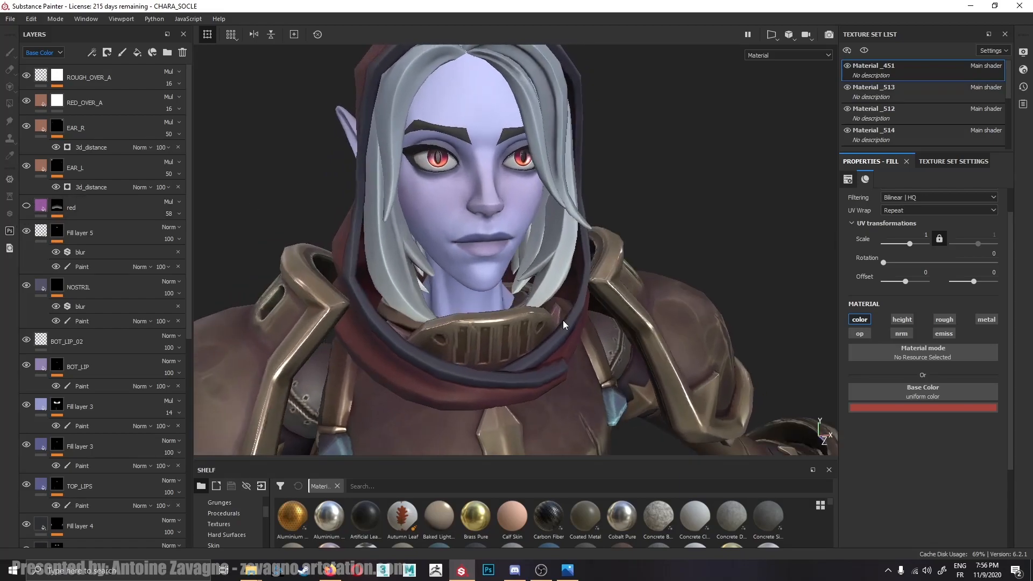
click(25, 206)
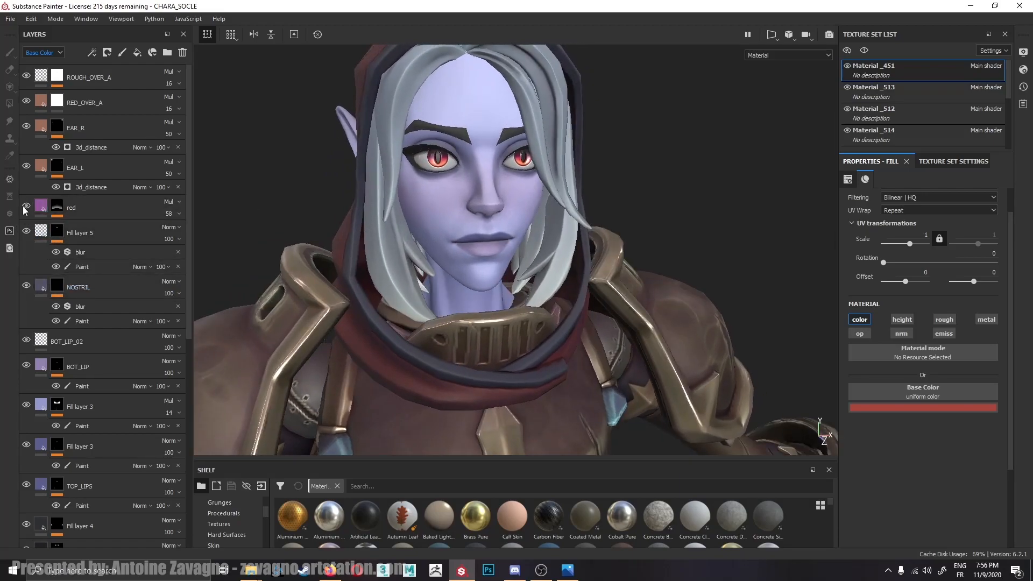
Examine the textured character's face, hood and armor together from front and three-quarter angles.
alt+drag(520, 287, 488, 331)
scroll(481, 305, down, 5)
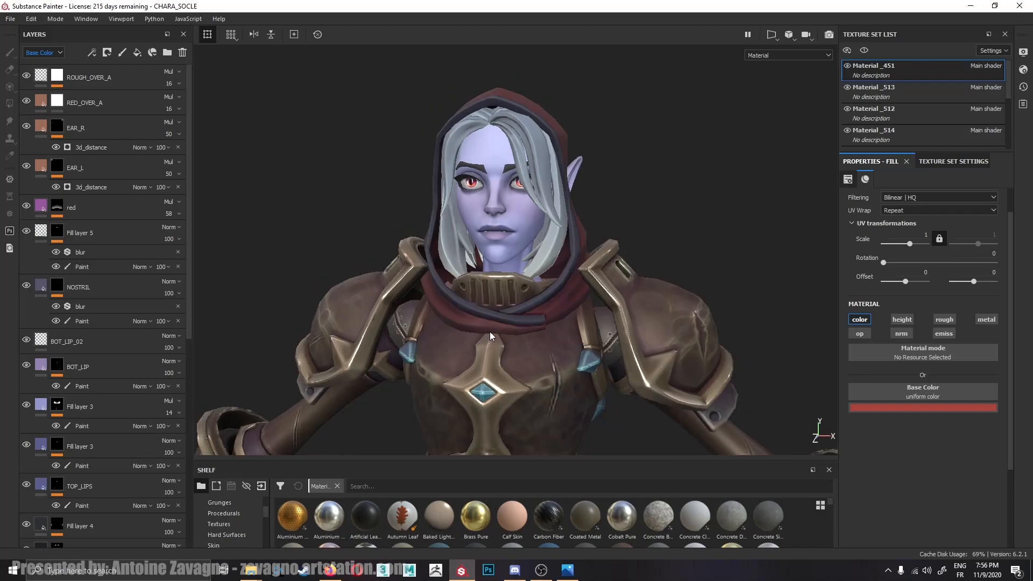
alt+drag(514, 275, 573, 269)
alt+middle_drag(572, 266, 560, 191)
alt+drag(559, 192, 573, 208)
alt+middle_drag(573, 208, 570, 242)
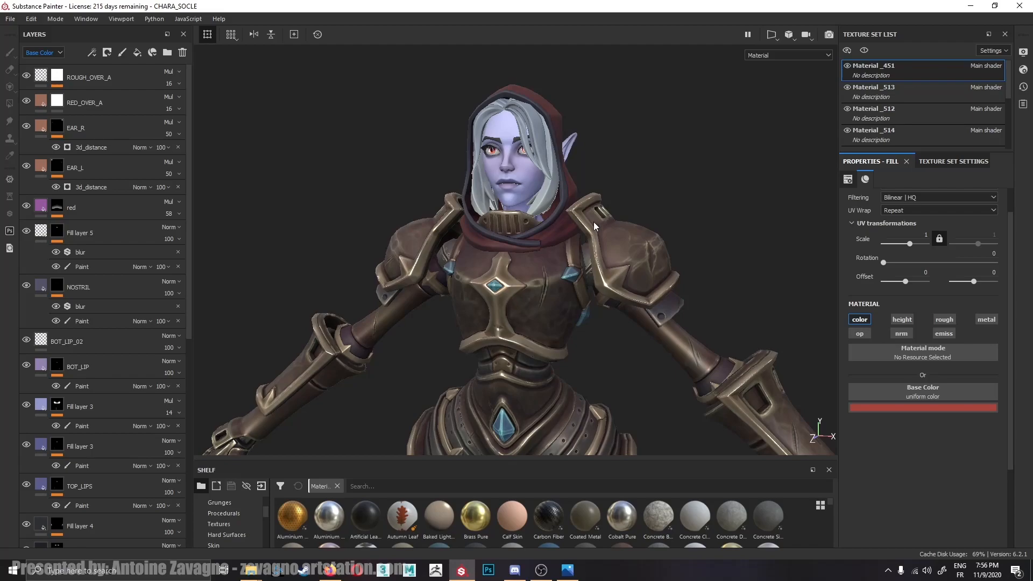
alt+drag(595, 226, 530, 258)
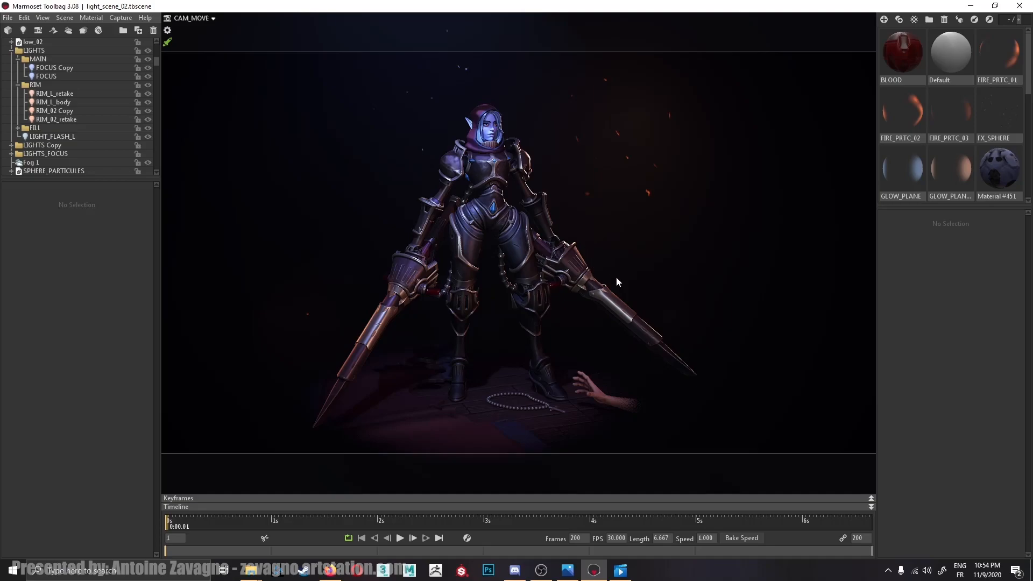
Switch to the Marmoset Toolbag scene, hide the LIGHTS group and open the Sky Copy light's settings.
drag(608, 240, 633, 251)
drag(591, 309, 582, 272)
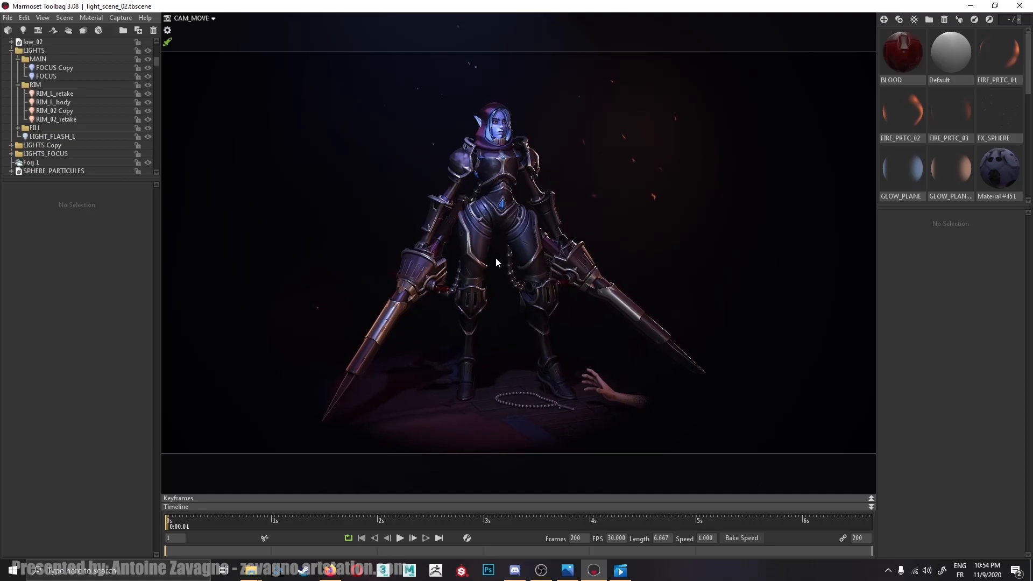
click(11, 51)
scroll(70, 108, up, 2)
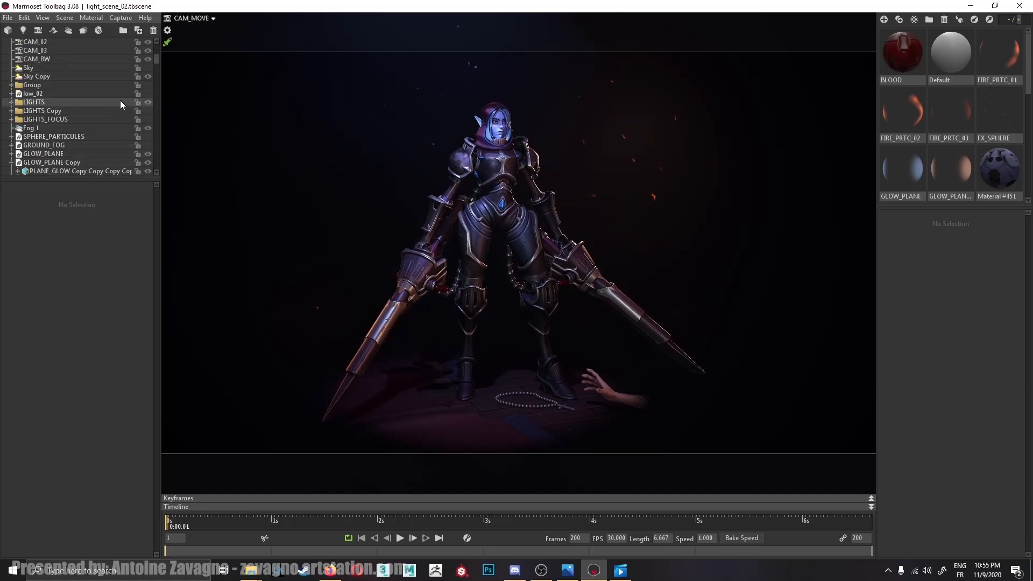
click(148, 102)
scroll(110, 111, up, 3)
click(83, 153)
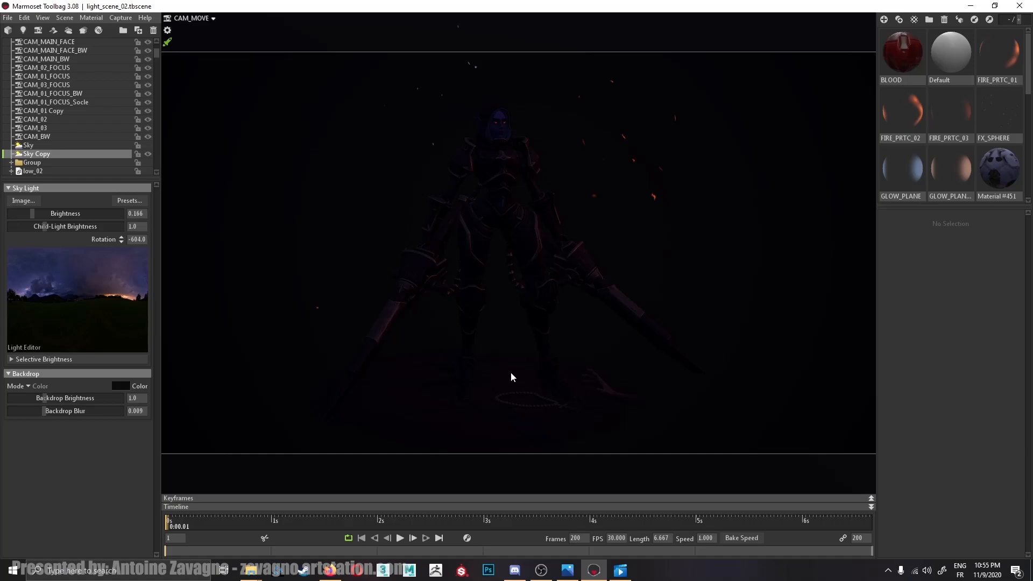
Expand the LIGHTS group and make its lights visible again.
scroll(37, 131, down, 3)
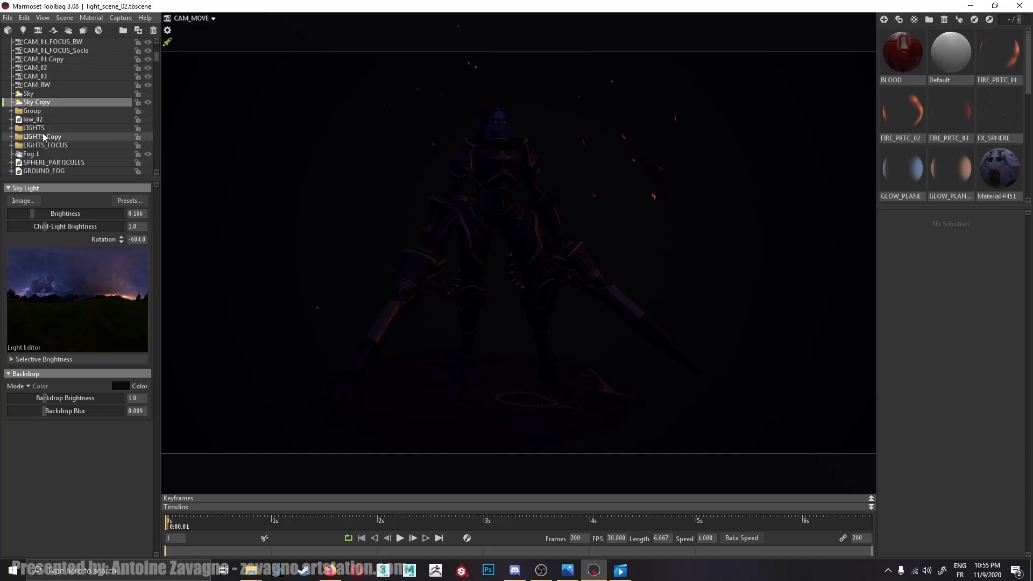
click(12, 102)
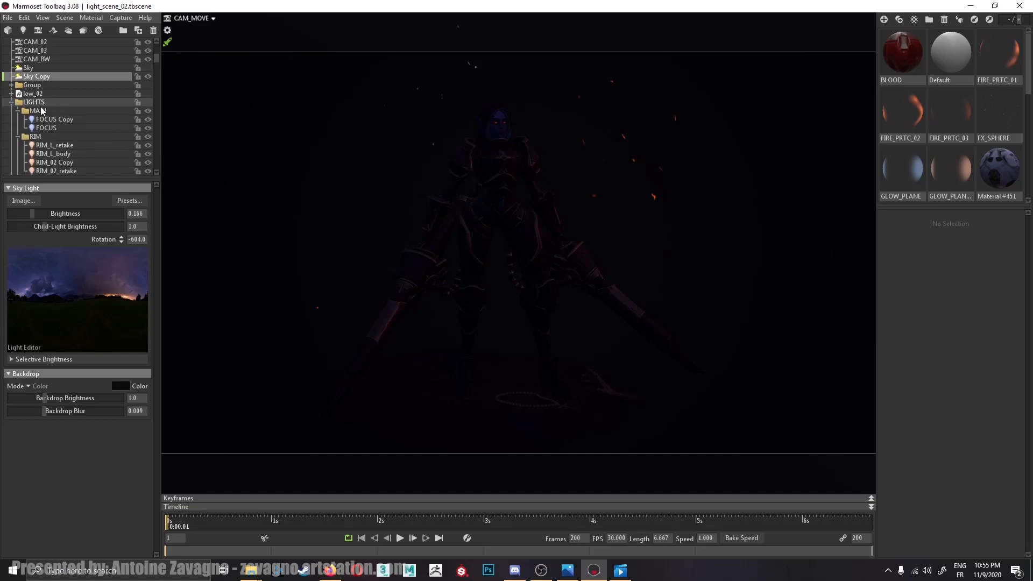
click(147, 102)
scroll(134, 131, down, 2)
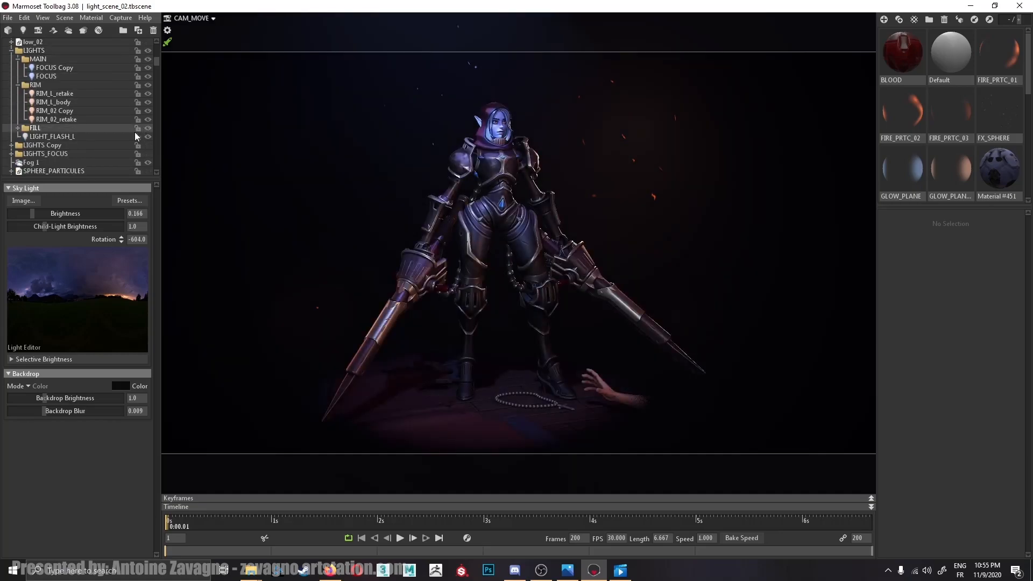
Isolate the FOCUS light by hiding LIGHT_FLASH_L, the FILL and RIM groups, and FOCUS Copy.
click(147, 137)
click(148, 128)
click(147, 119)
click(148, 118)
click(148, 85)
click(147, 69)
drag(465, 214, 466, 179)
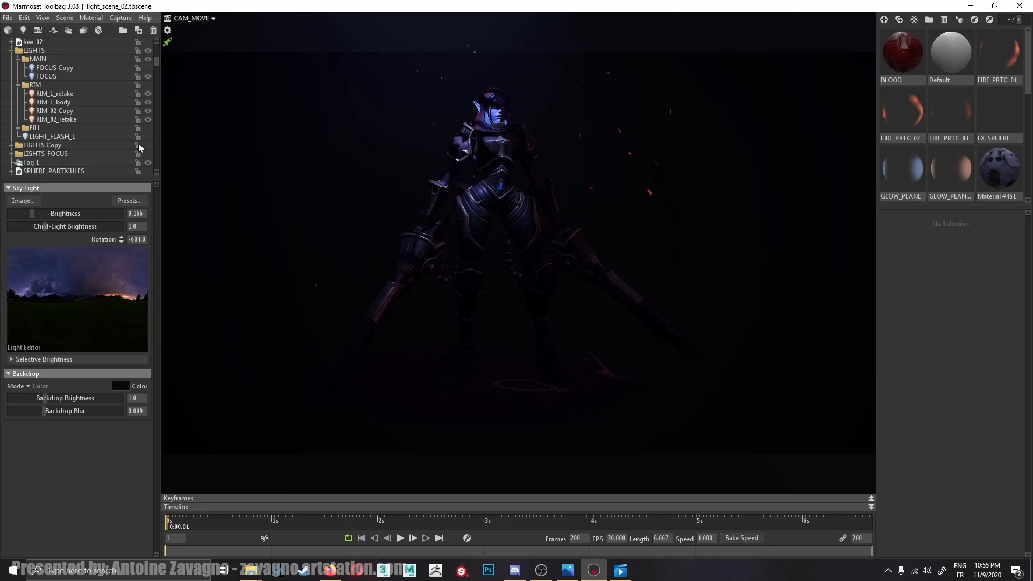
Select the FOCUS spotlight and examine its placement above the character and its gel settings.
click(72, 77)
middle_drag(427, 188, 434, 240)
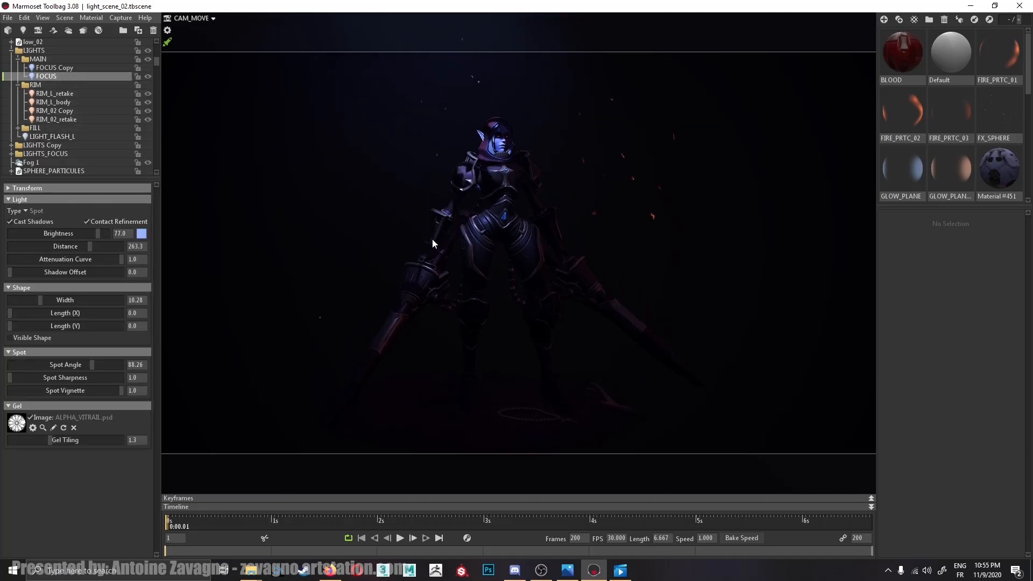
right_drag(433, 241, 426, 228)
mouse_move(426, 228)
mouse_down()
mouse_move(399, 178)
mouse_move(430, 237)
mouse_up()
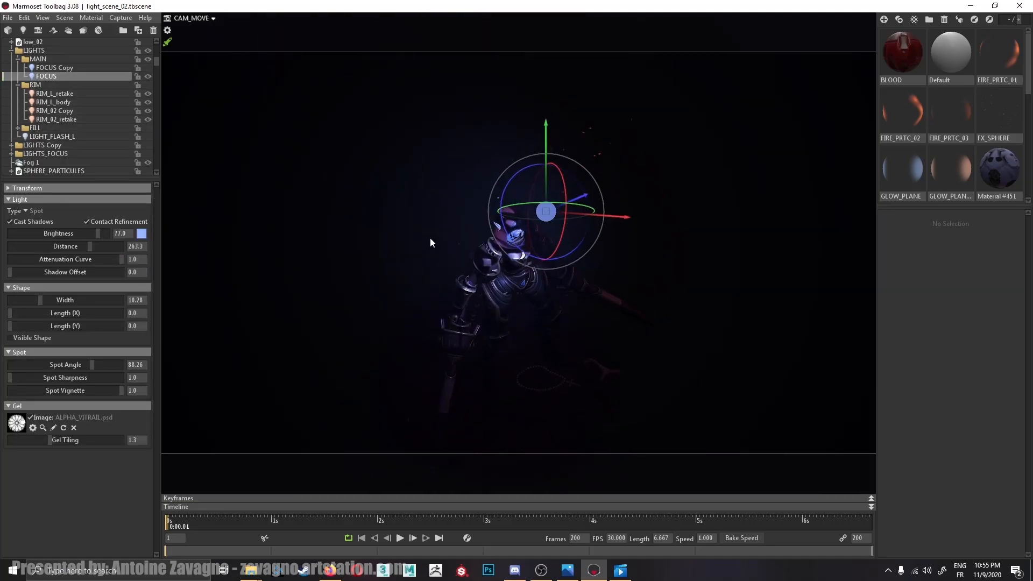
drag(423, 308, 390, 250)
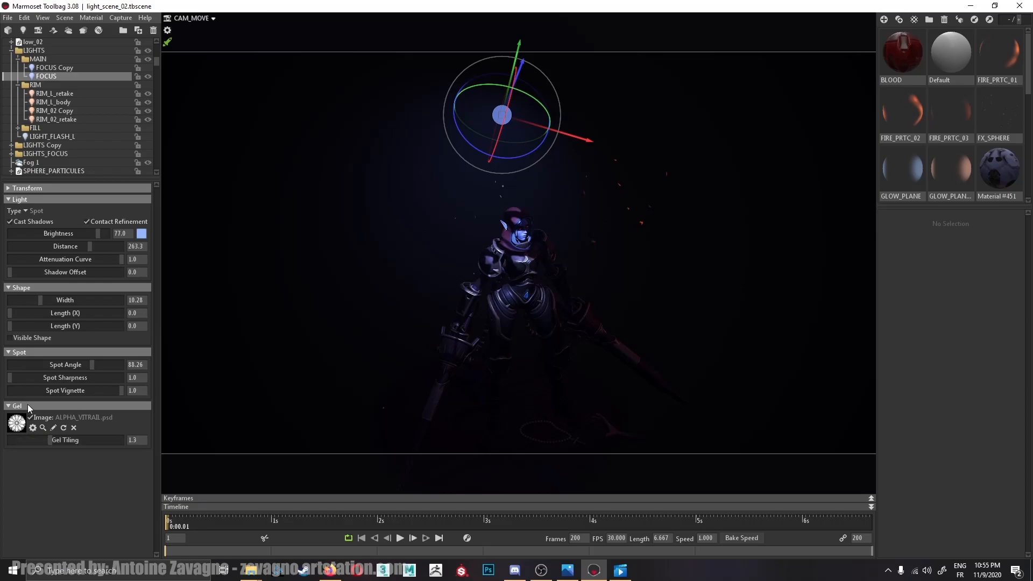
drag(475, 276, 466, 231)
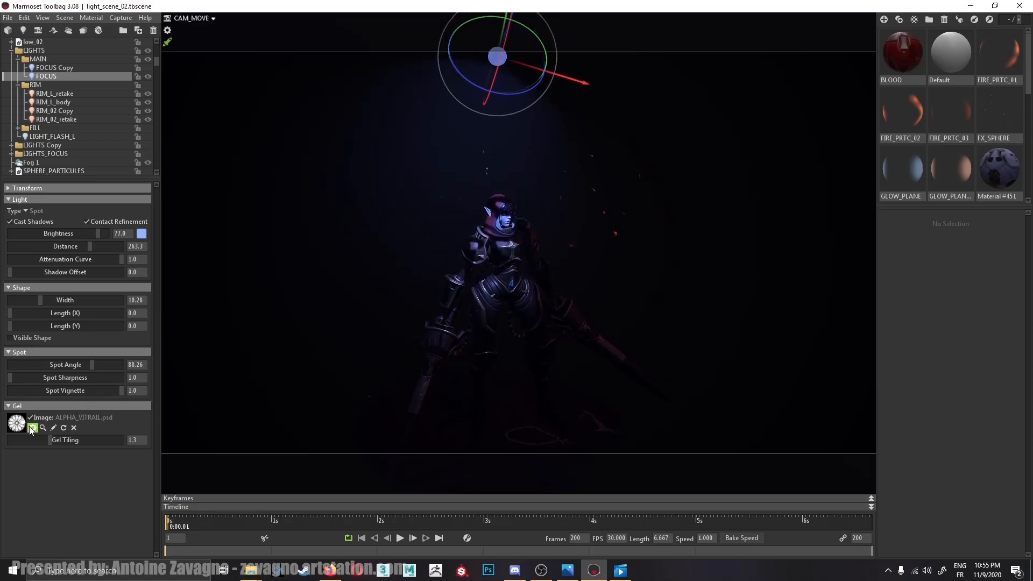
drag(388, 273, 404, 294)
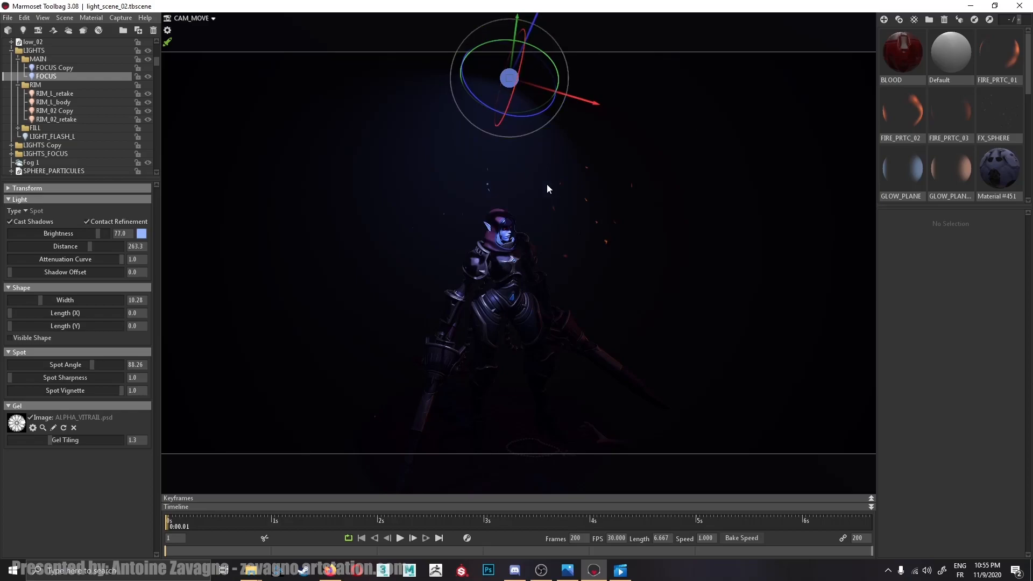
Examine how the FOCUS spotlight falls on the character's head and torso from the side and front.
middle_drag(550, 254, 516, 215)
drag(451, 225, 513, 218)
right_drag(514, 219, 451, 276)
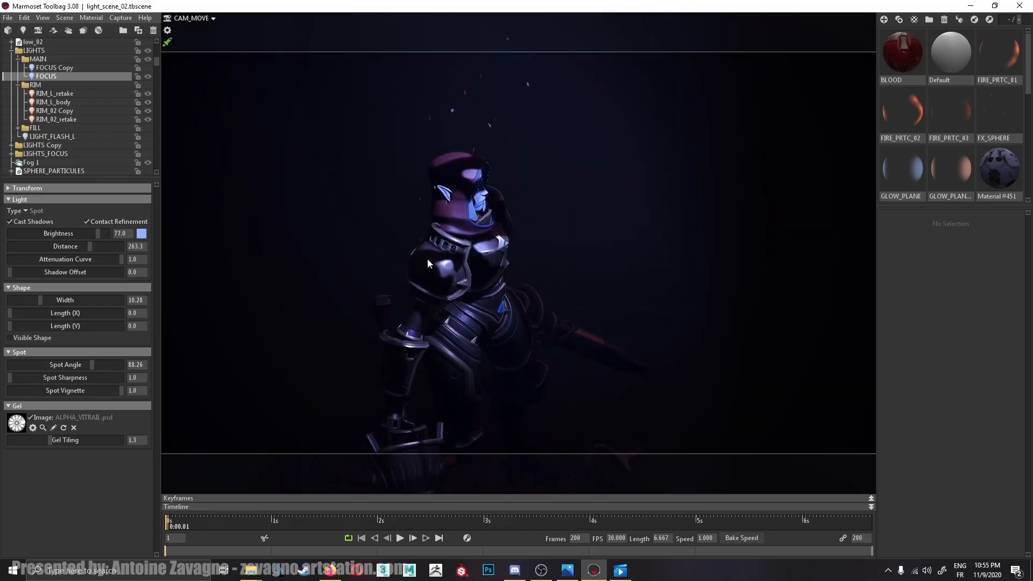
drag(566, 311, 532, 192)
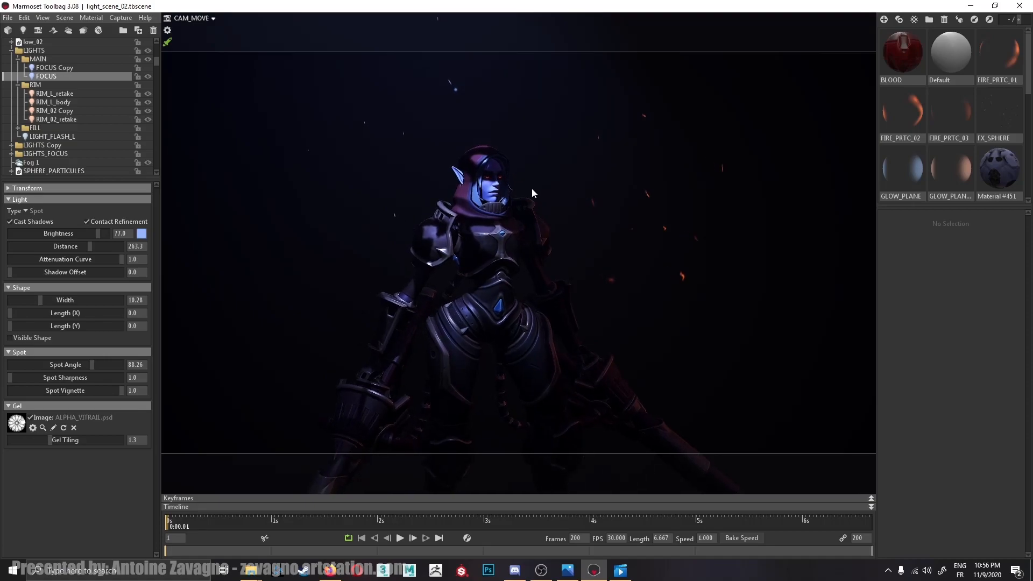
Hide the FOCUS light, show FOCUS Copy instead, and examine its lighting on the full character and ground.
click(148, 76)
click(147, 68)
drag(527, 212, 563, 166)
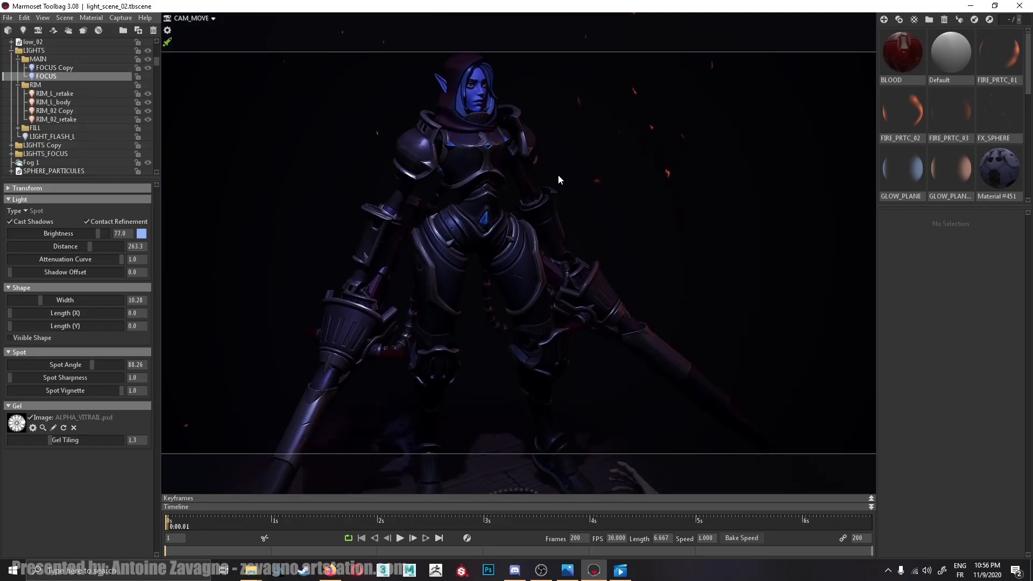
scroll(557, 175, down, 3)
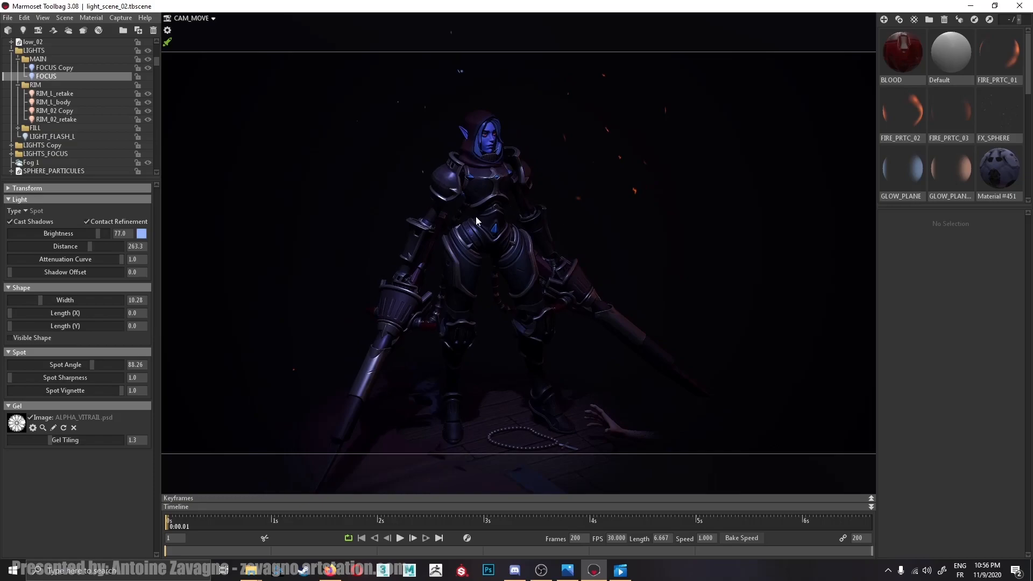
drag(513, 249, 534, 182)
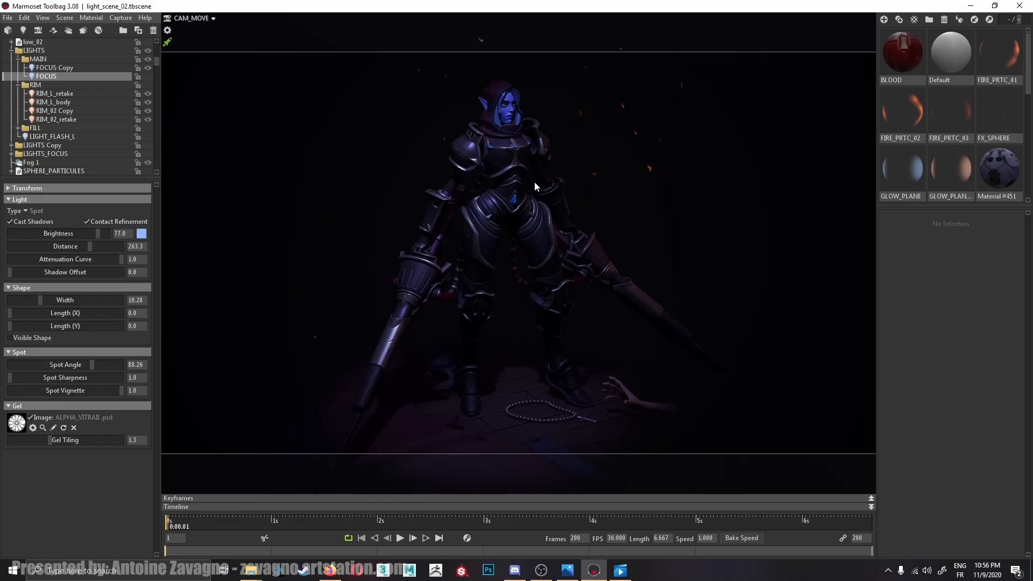
drag(492, 236, 516, 430)
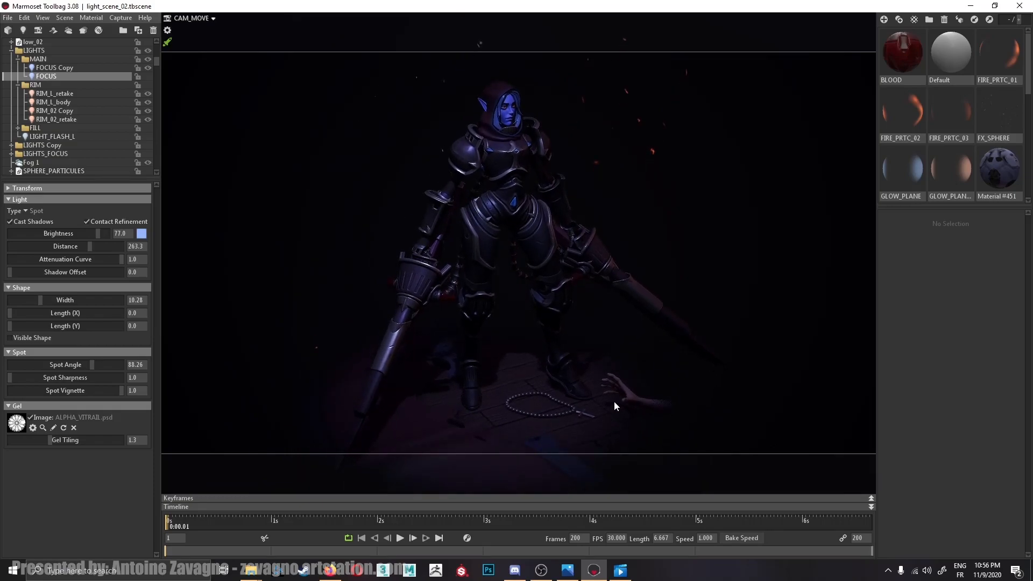
drag(576, 408, 575, 295)
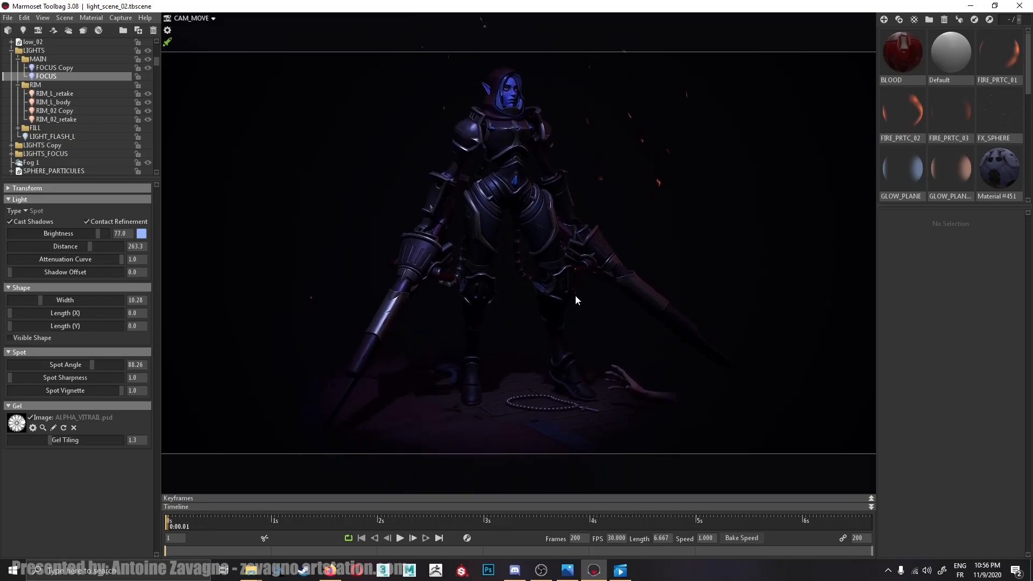
Isolate LIGHT_FLASH_L by hiding FOCUS Copy, and examine the directional light's effect and settings through CAM_MAIN.
click(148, 67)
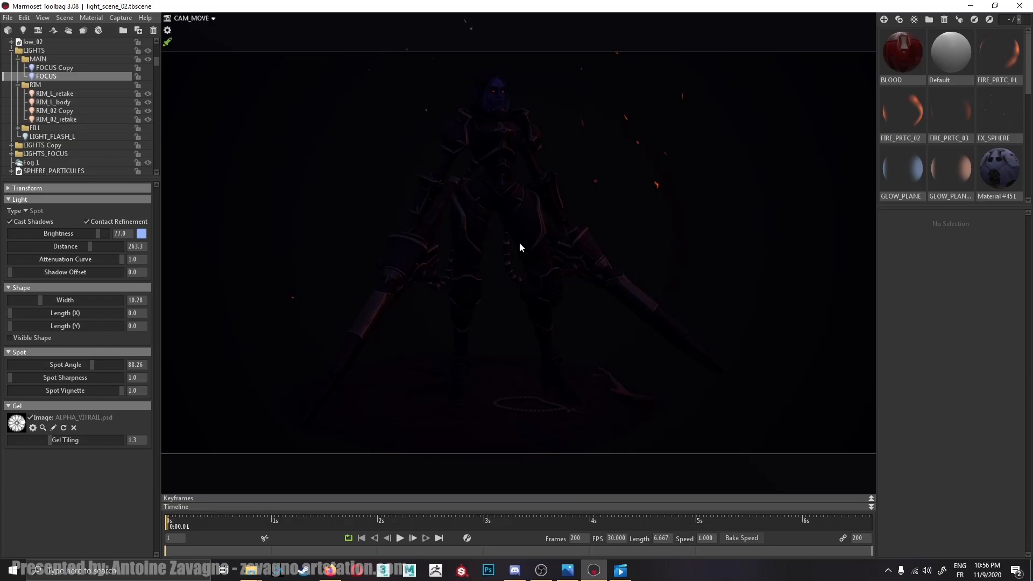
click(148, 136)
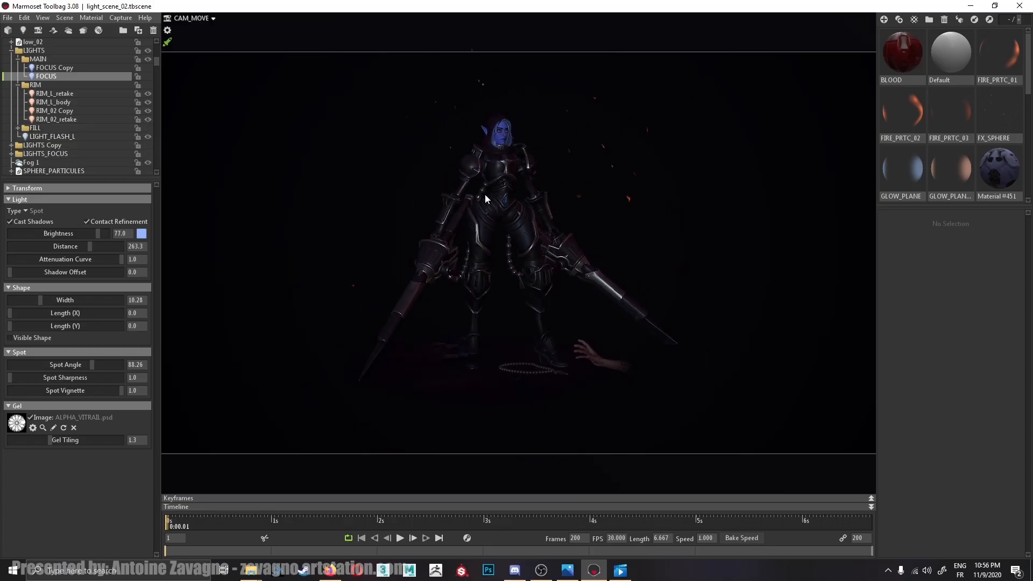
click(193, 19)
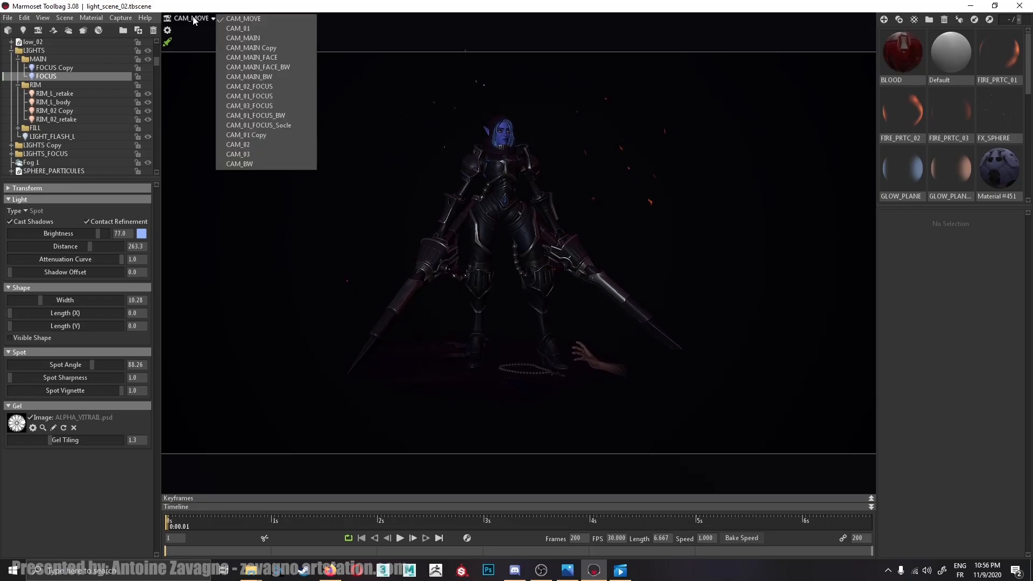
click(230, 38)
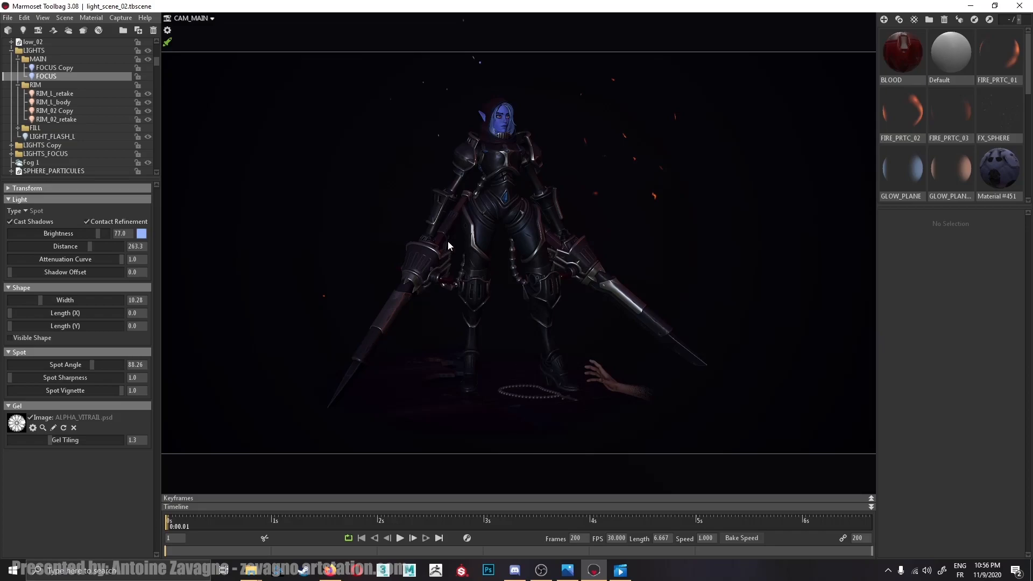
click(66, 137)
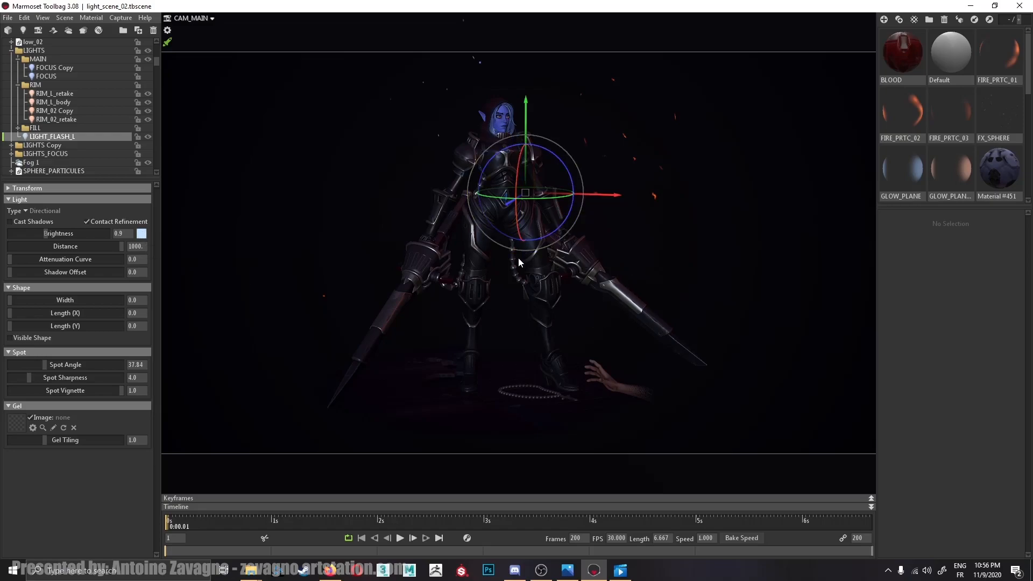
Show the FILL group in place of LIGHT_FLASH_L, and compare it with both lighting the character together.
click(148, 136)
click(146, 125)
click(232, 147)
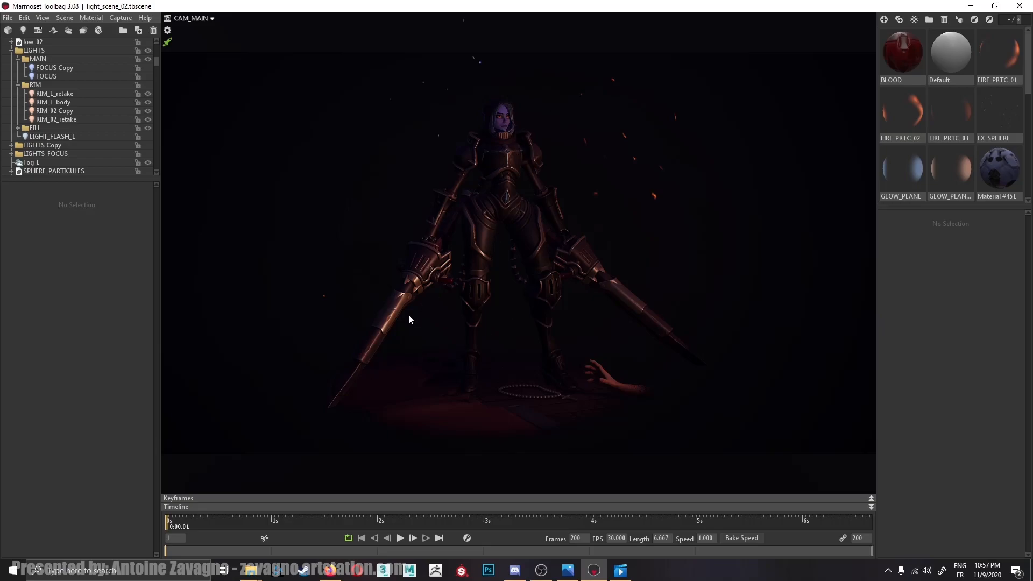
click(148, 136)
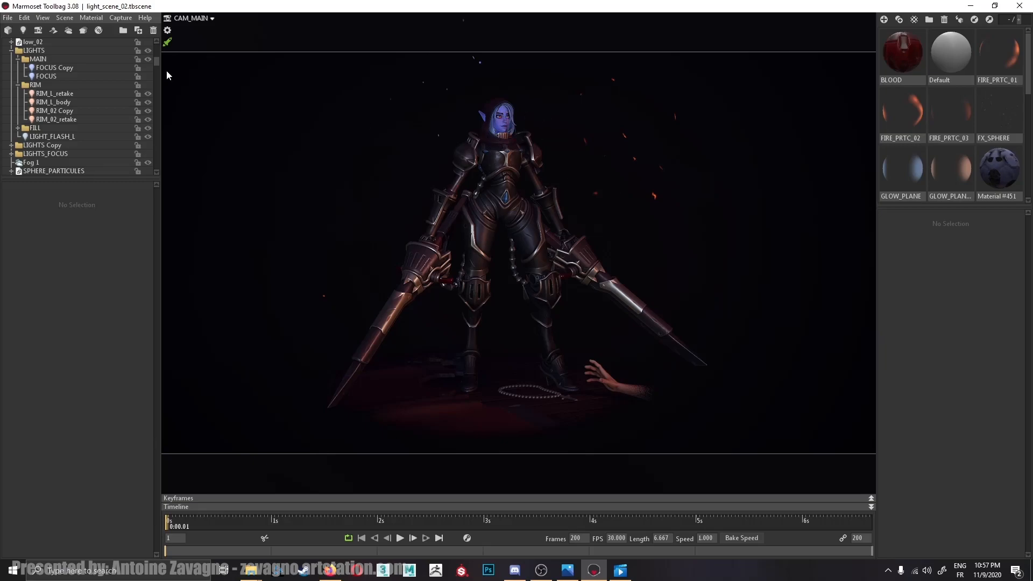
Hide LIGHT_FLASH_L and the FILL group, and turn off RIM_L_body, RIM_02 Copy and RIM_02_retake.
click(147, 135)
click(149, 128)
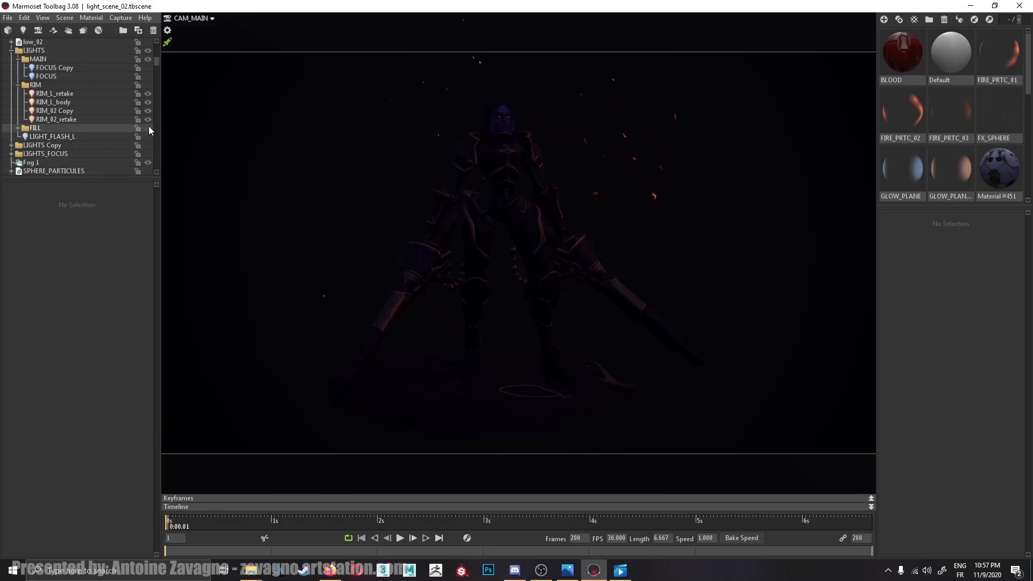
click(149, 101)
click(148, 110)
click(148, 119)
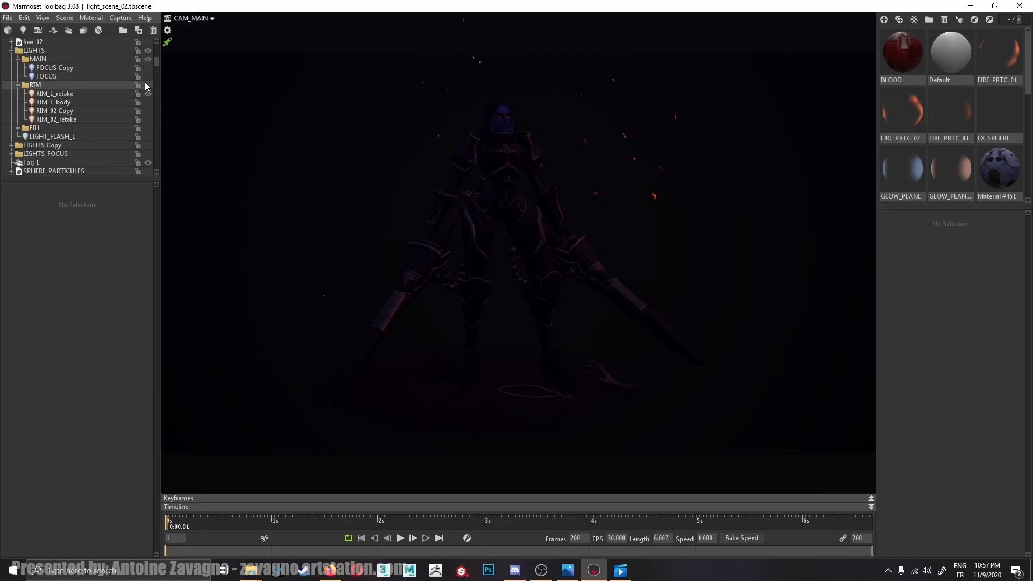
Show the RIM group with RIM_L_retake, adding RIM_L_body, RIM_02 Copy and RIM_02_retake one by one.
click(147, 84)
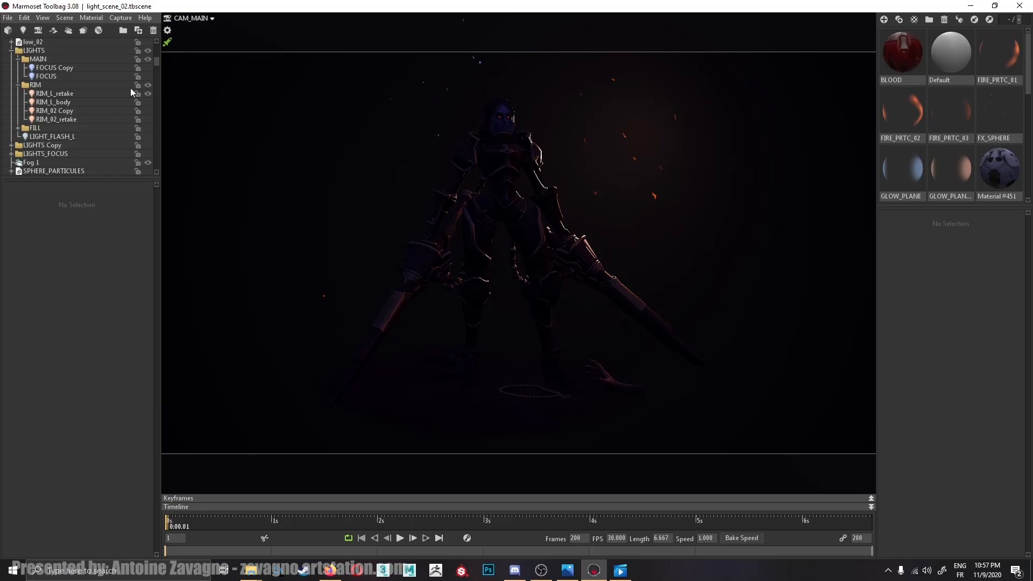
click(148, 102)
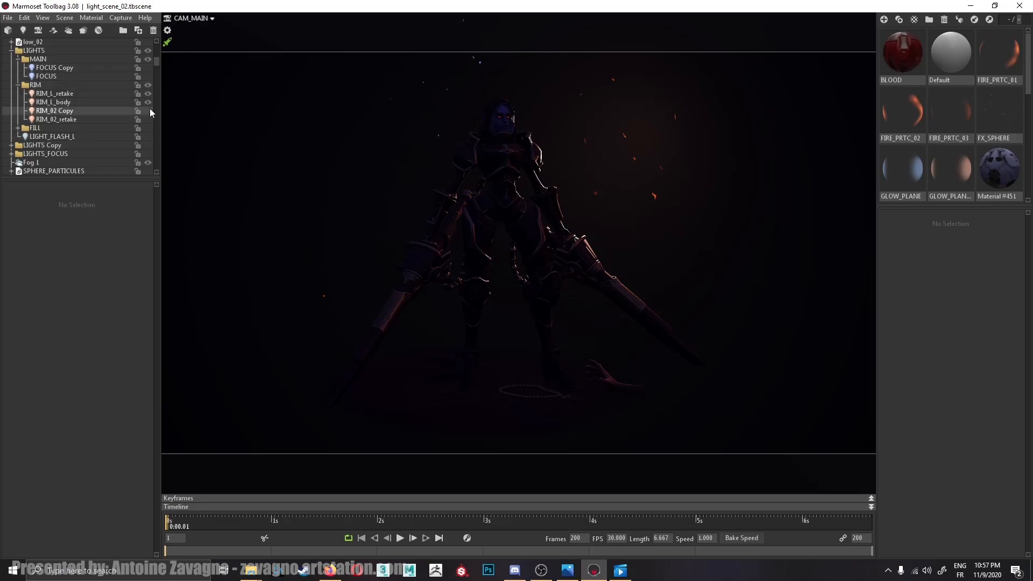
click(148, 111)
click(148, 119)
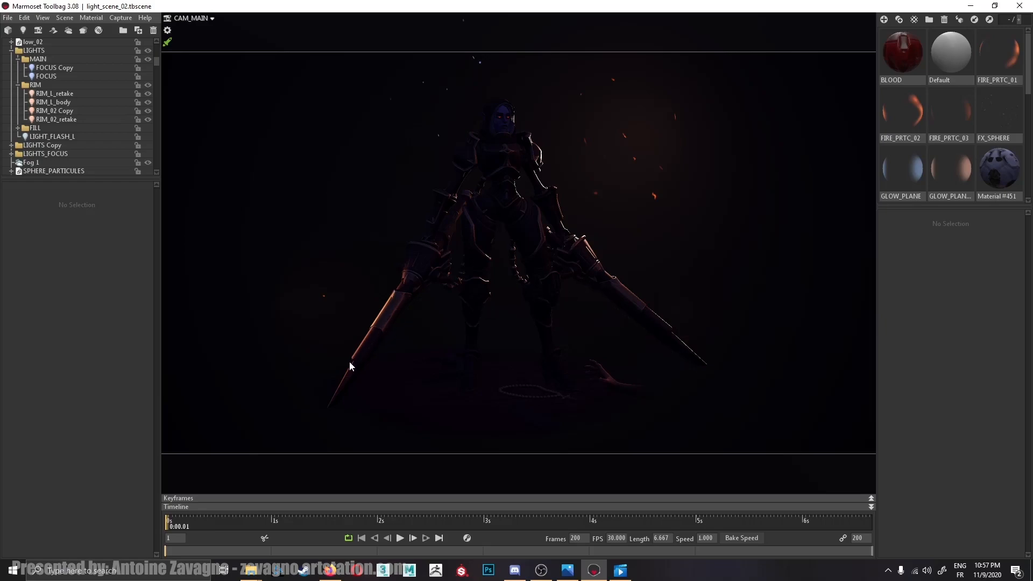
Restore the full lighting by showing the FILL group, LIGHT_FLASH_L and the main FOCUS lights.
click(148, 128)
click(148, 137)
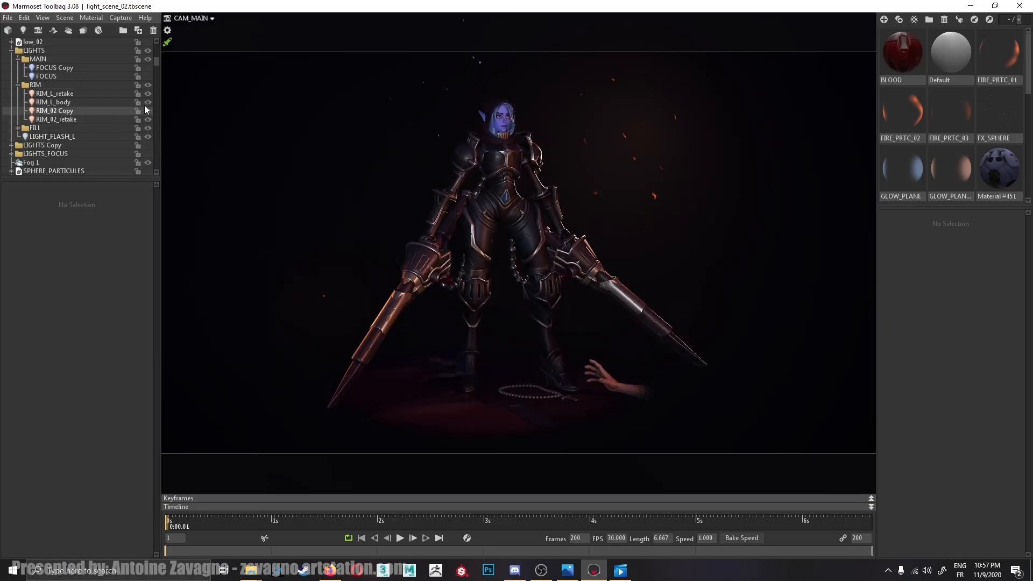
click(147, 76)
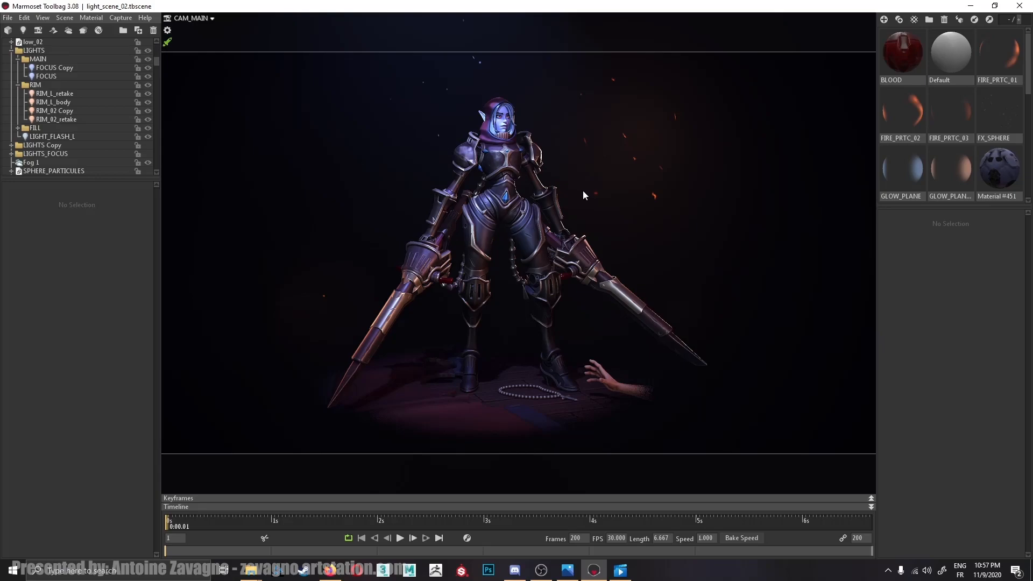
Switch to CAM_MOVE and examine the glow plane behind the character and its entries in the scene list.
click(186, 20)
click(238, 19)
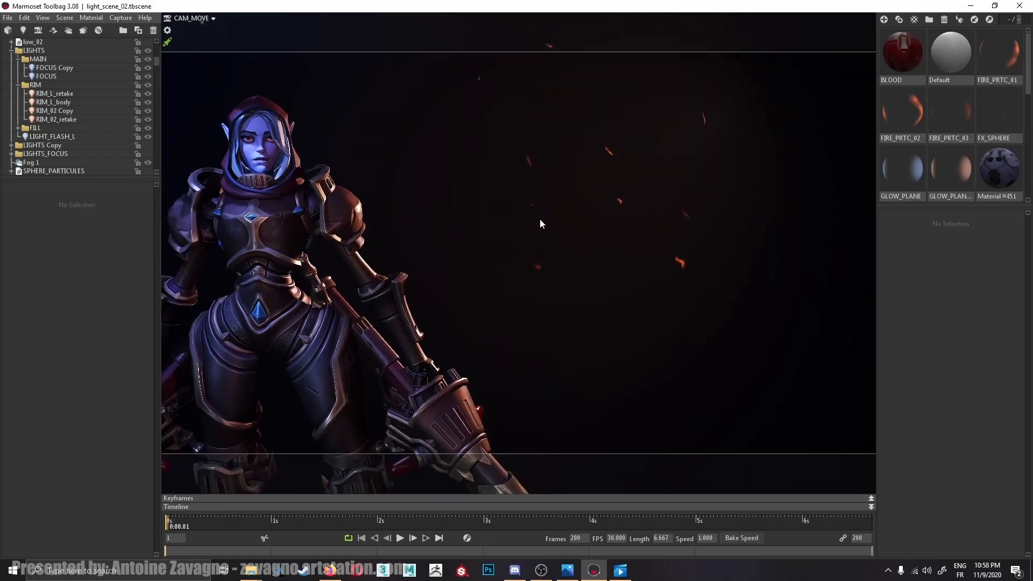
click(560, 243)
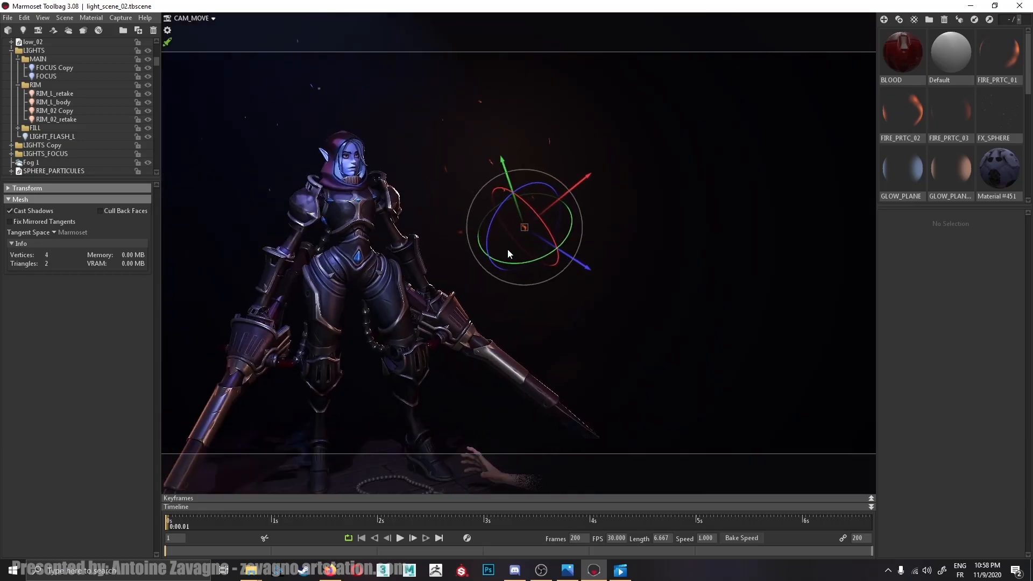
middle_drag(481, 270, 511, 235)
click(652, 297)
scroll(59, 148, down, 2)
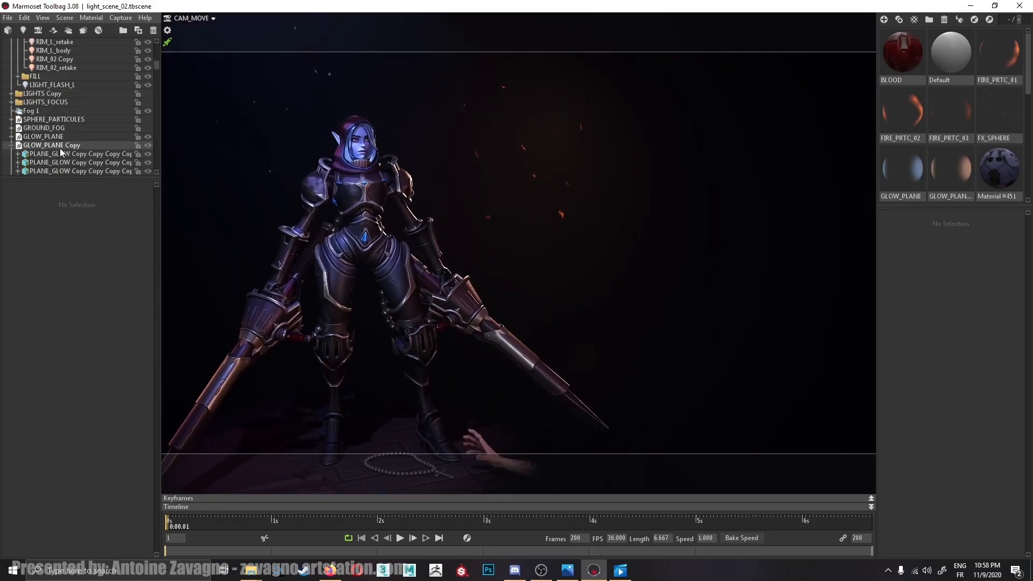
Select Fog 1 and examine its settings and effect around the full character, returning to CAM_MAIN.
click(57, 112)
middle_drag(288, 254, 406, 263)
scroll(377, 266, down, 3)
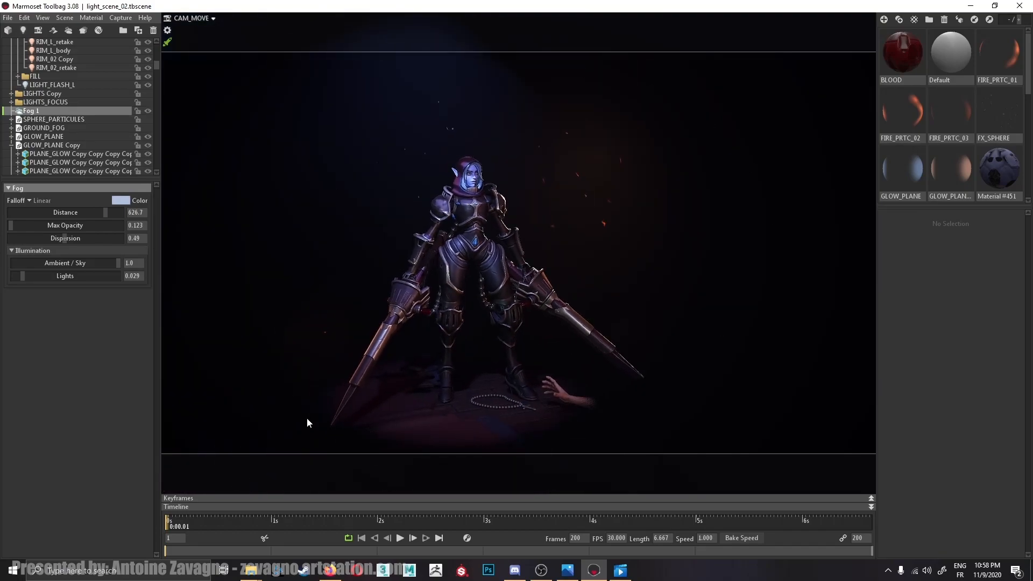
middle_drag(629, 376, 633, 340)
drag(632, 336, 617, 318)
middle_drag(533, 306, 559, 324)
drag(549, 321, 534, 320)
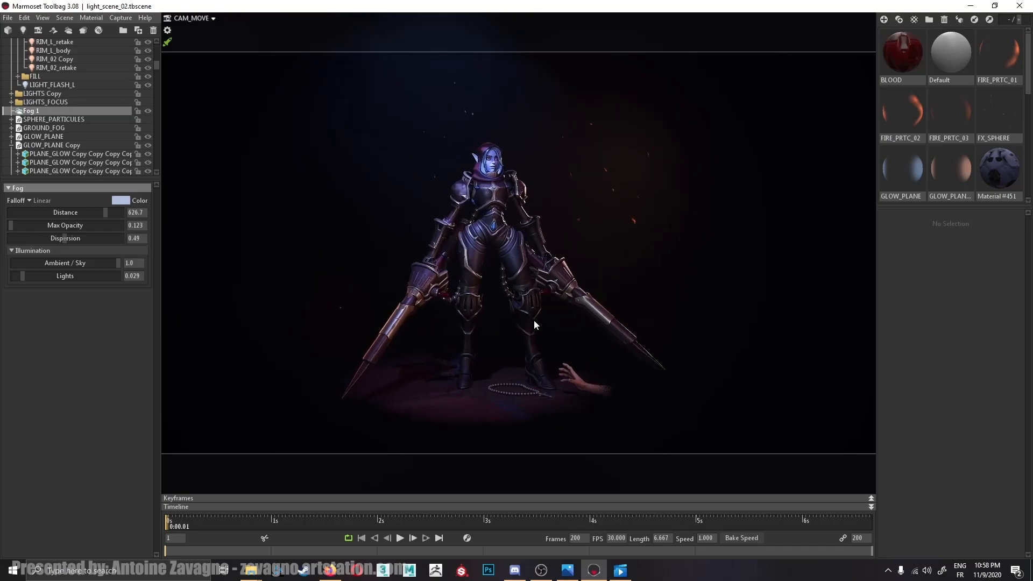
click(189, 22)
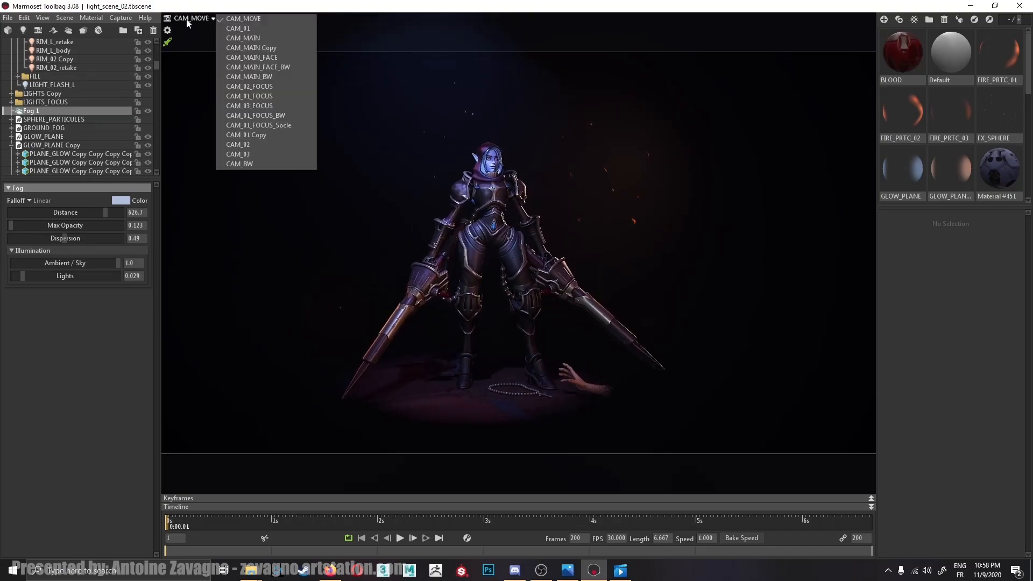
click(234, 39)
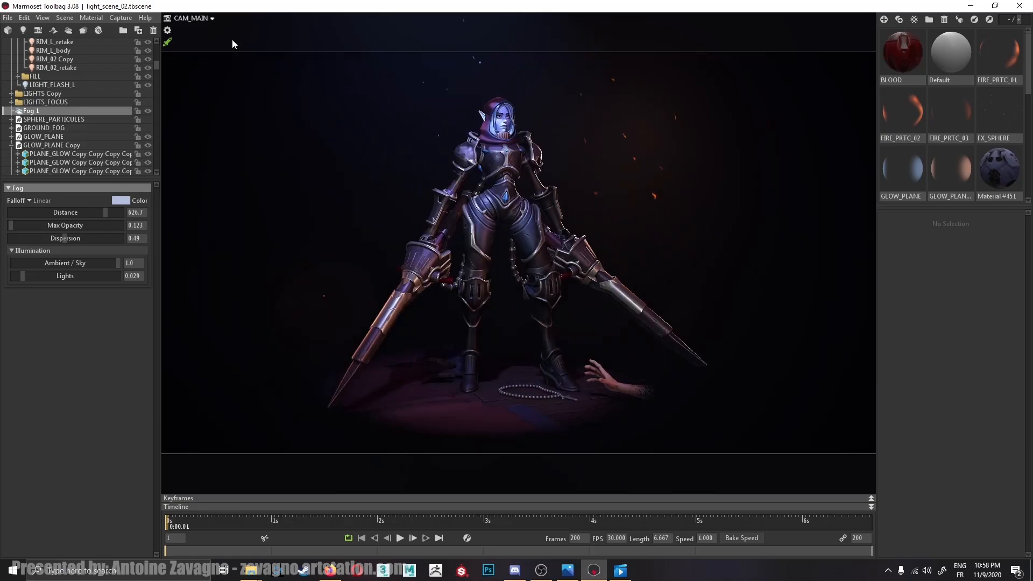